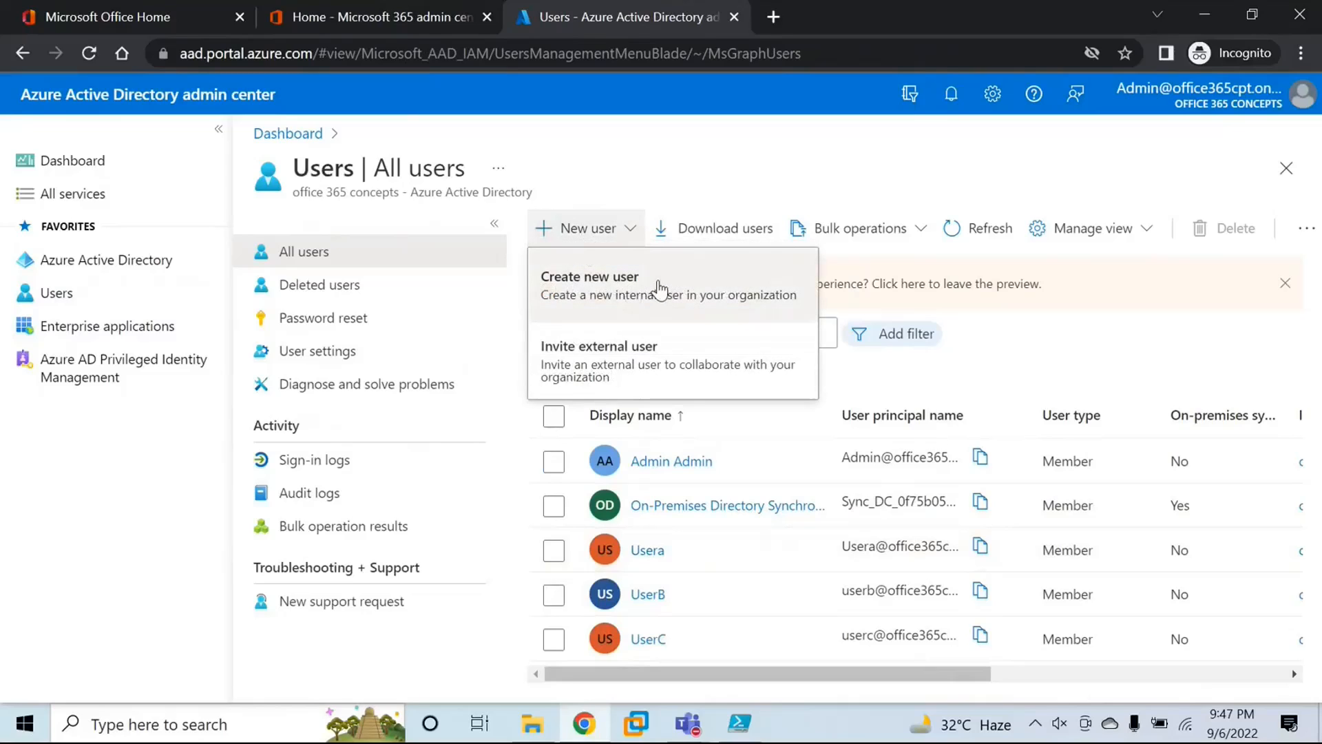
Step: Start creating a new internal user with the user name testuser on the office365concepts.com domain
click(659, 289)
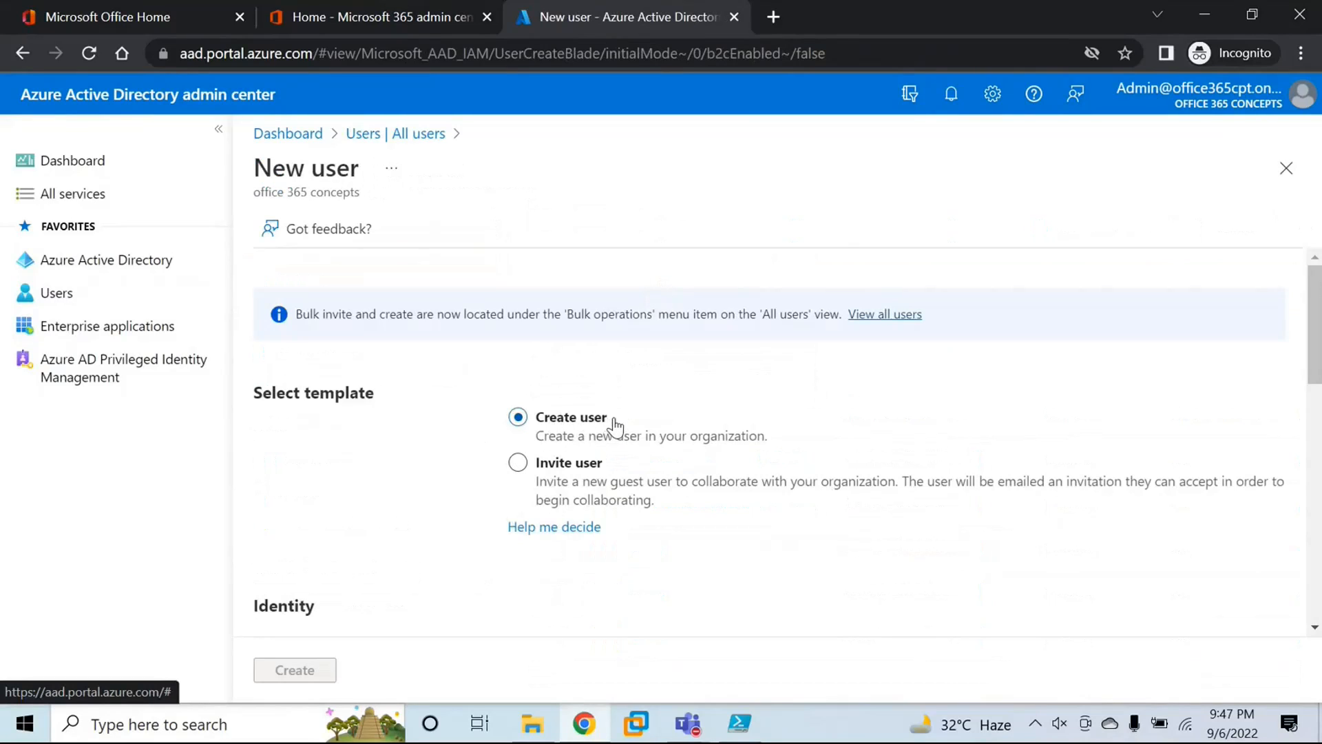
scroll(613, 421, down, 5)
click(582, 343)
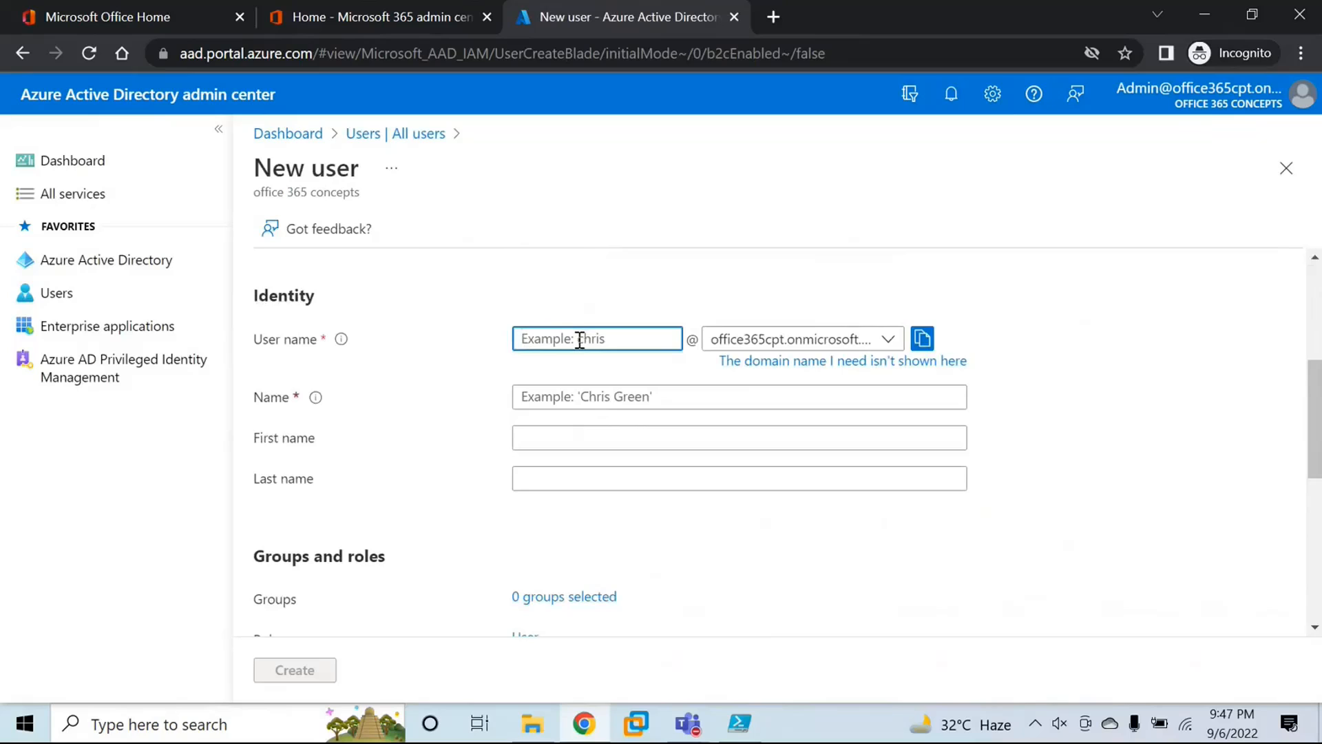
text(user)
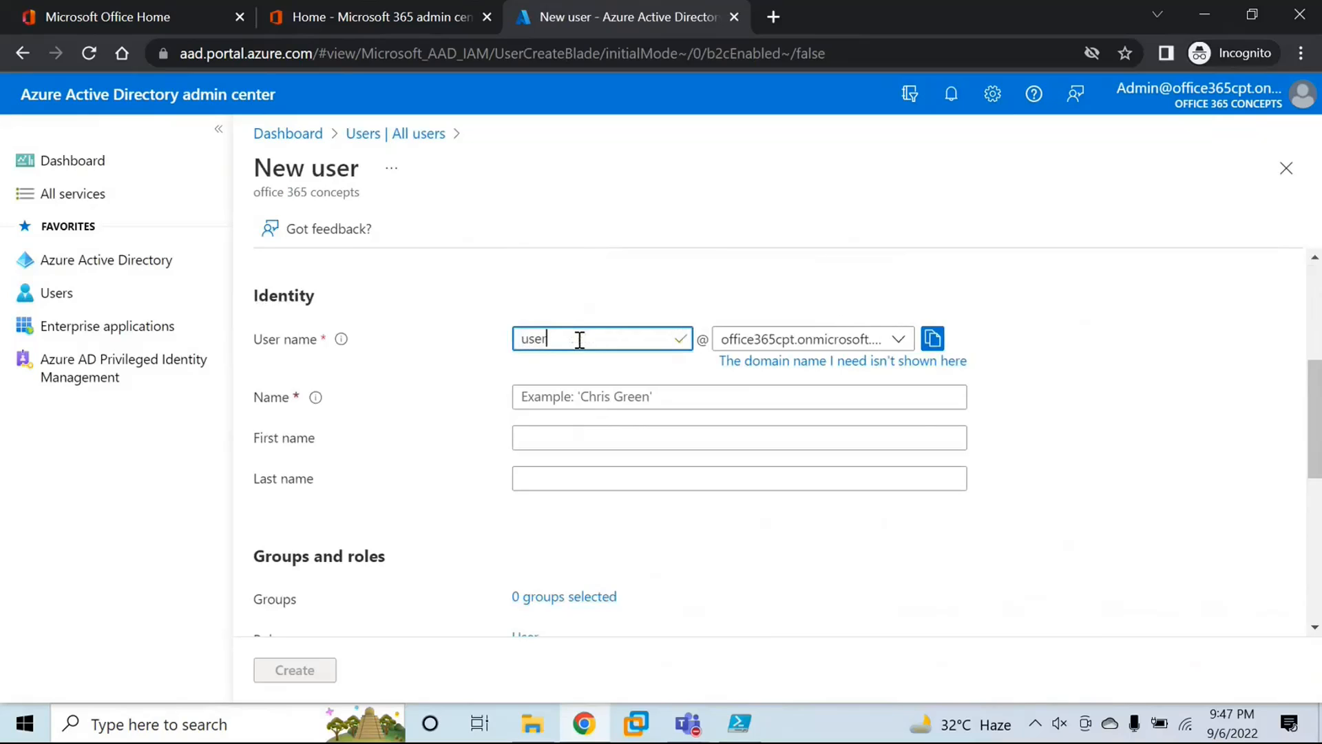
key(BackSpace)
key(BackSpace)
text(tes)
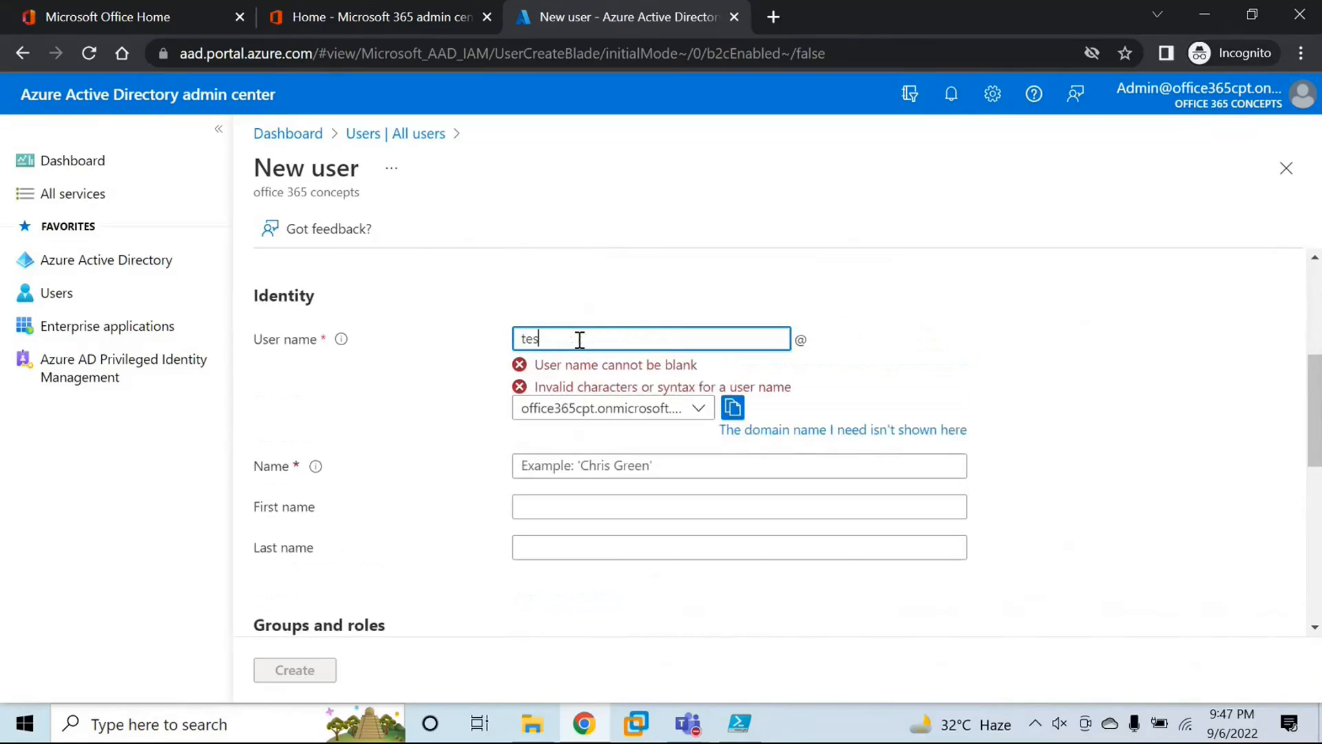
text(tuser)
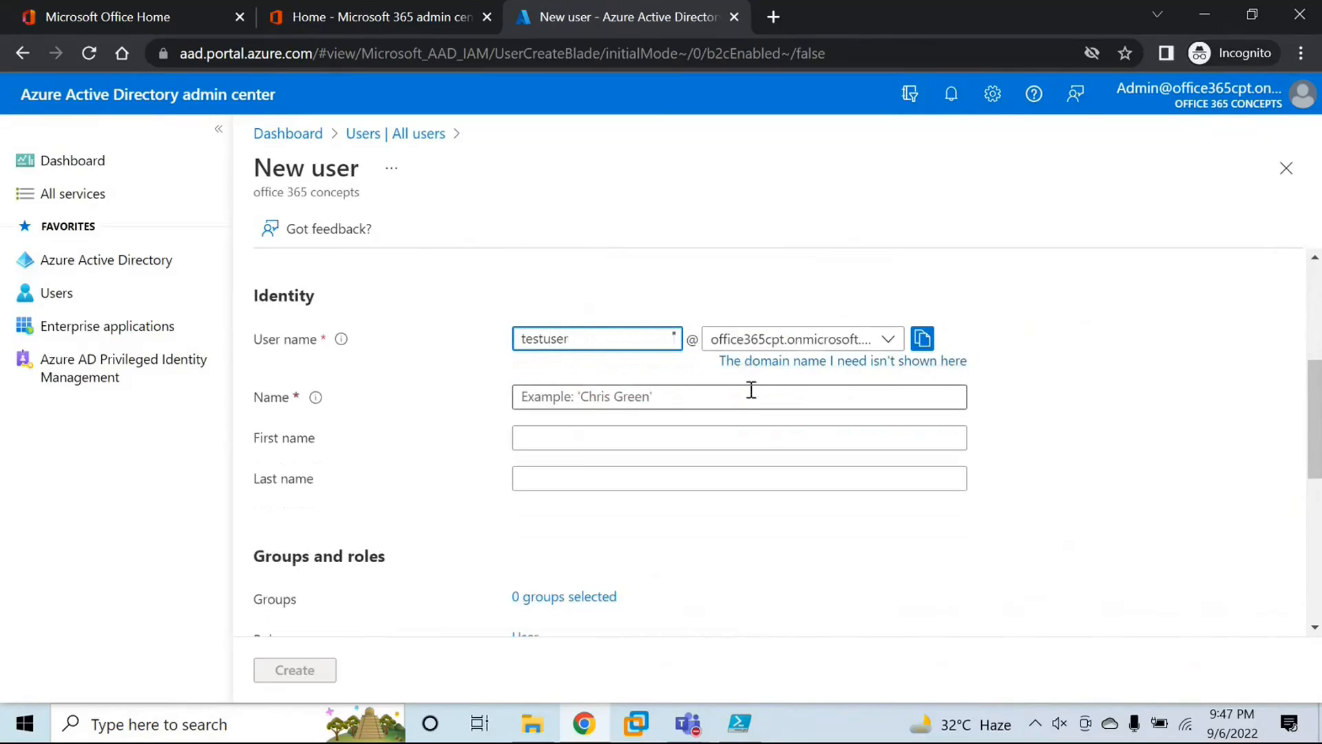
click(874, 349)
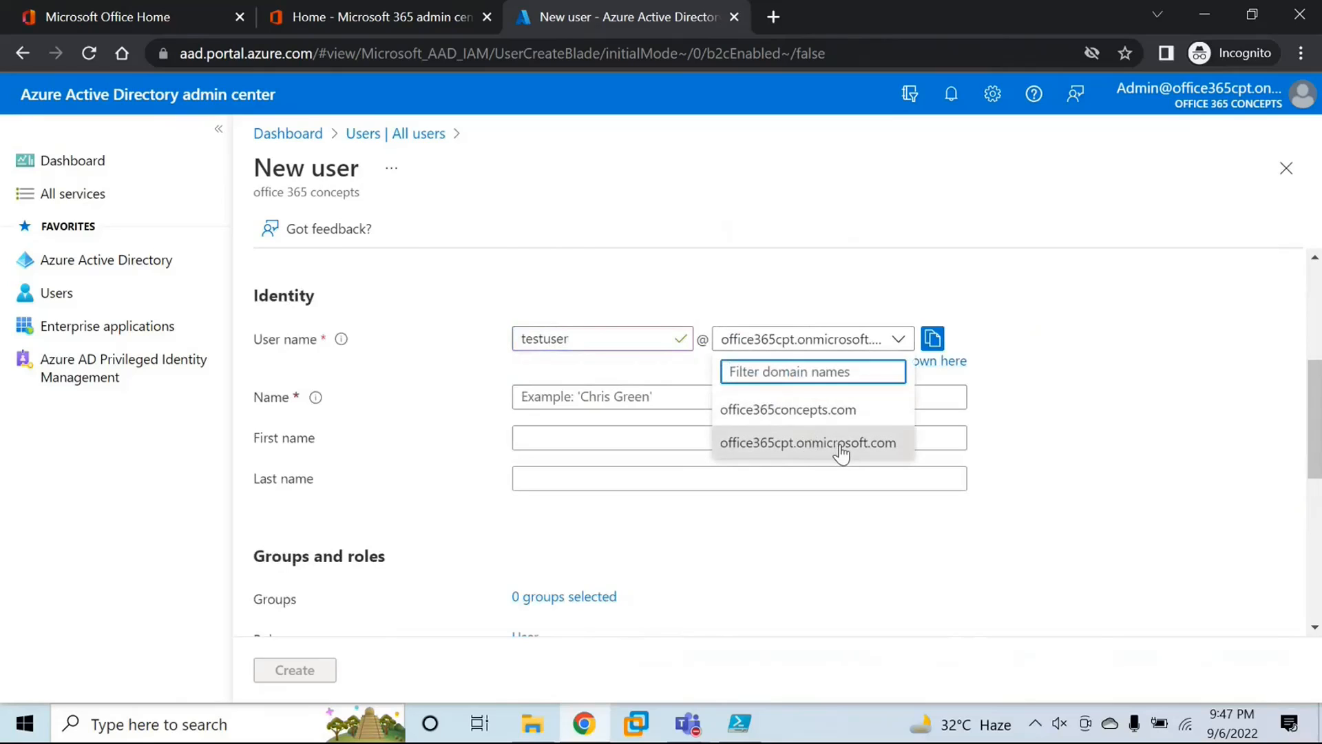
click(810, 412)
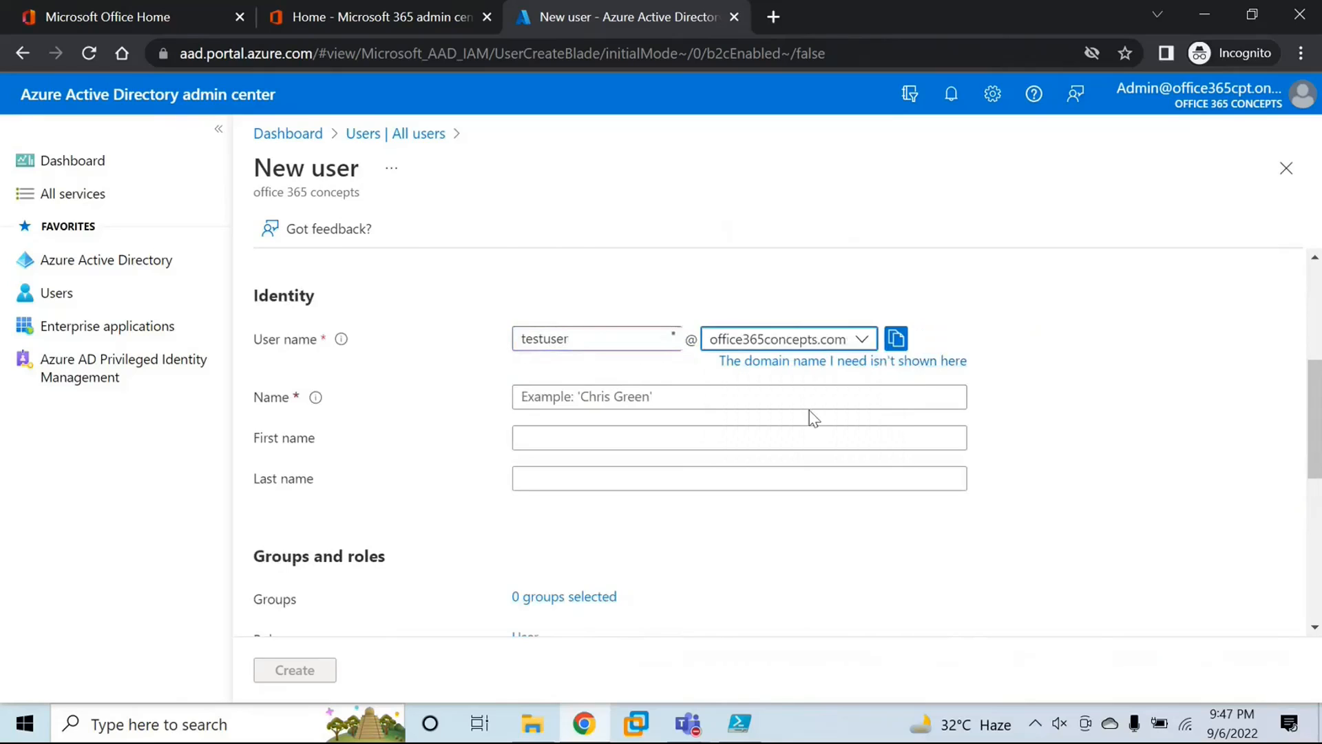
Step: Fill in the new user's name as Test User, first name Test and last name User
click(579, 398)
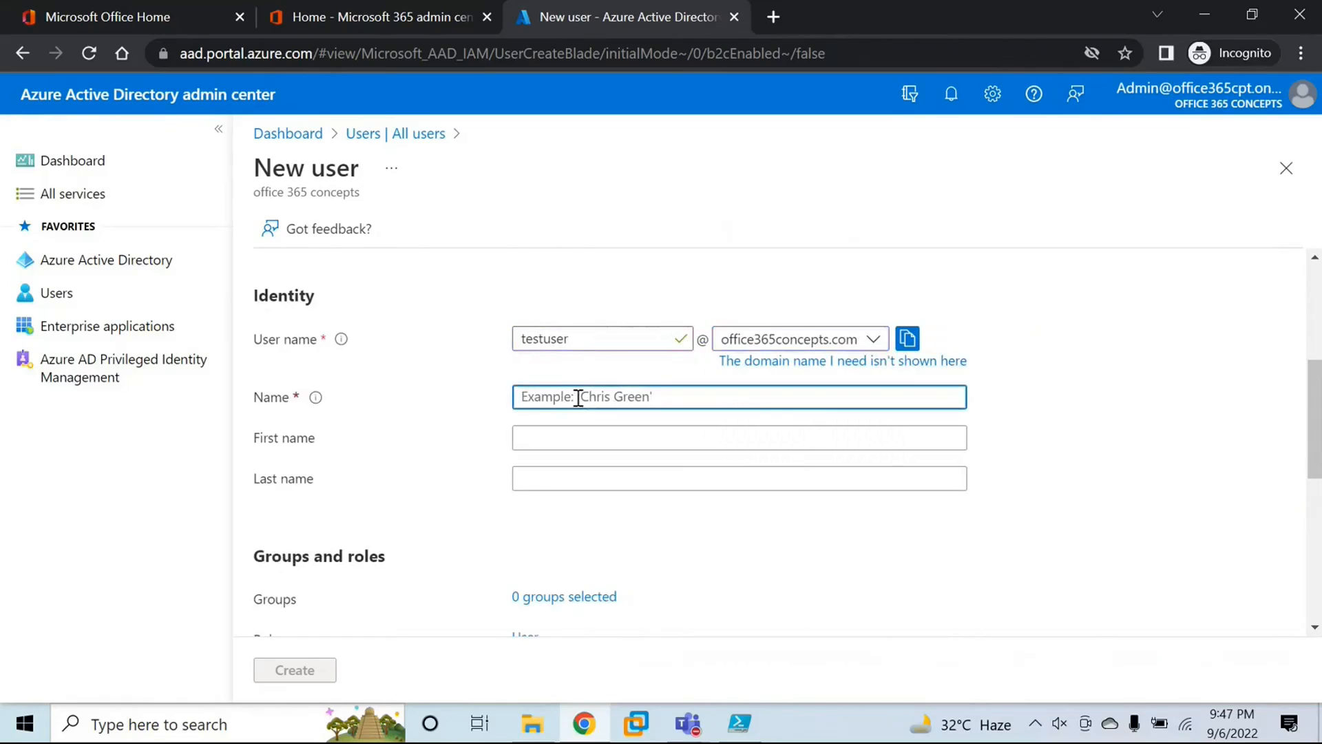
text(Test User)
key(Tab)
text(Test)
key(Tab)
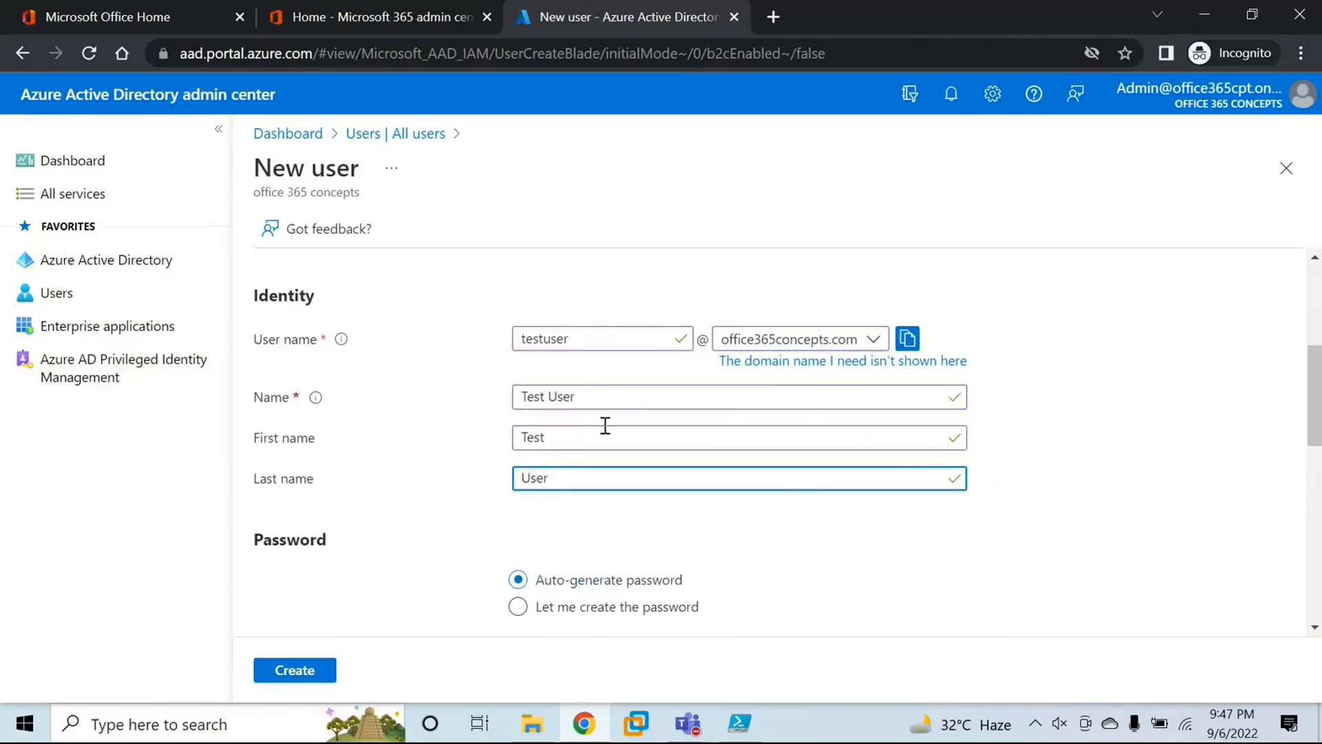
Step: Choose to create the password manually and enter the new user's initial password
scroll(606, 424, down, 4)
click(519, 297)
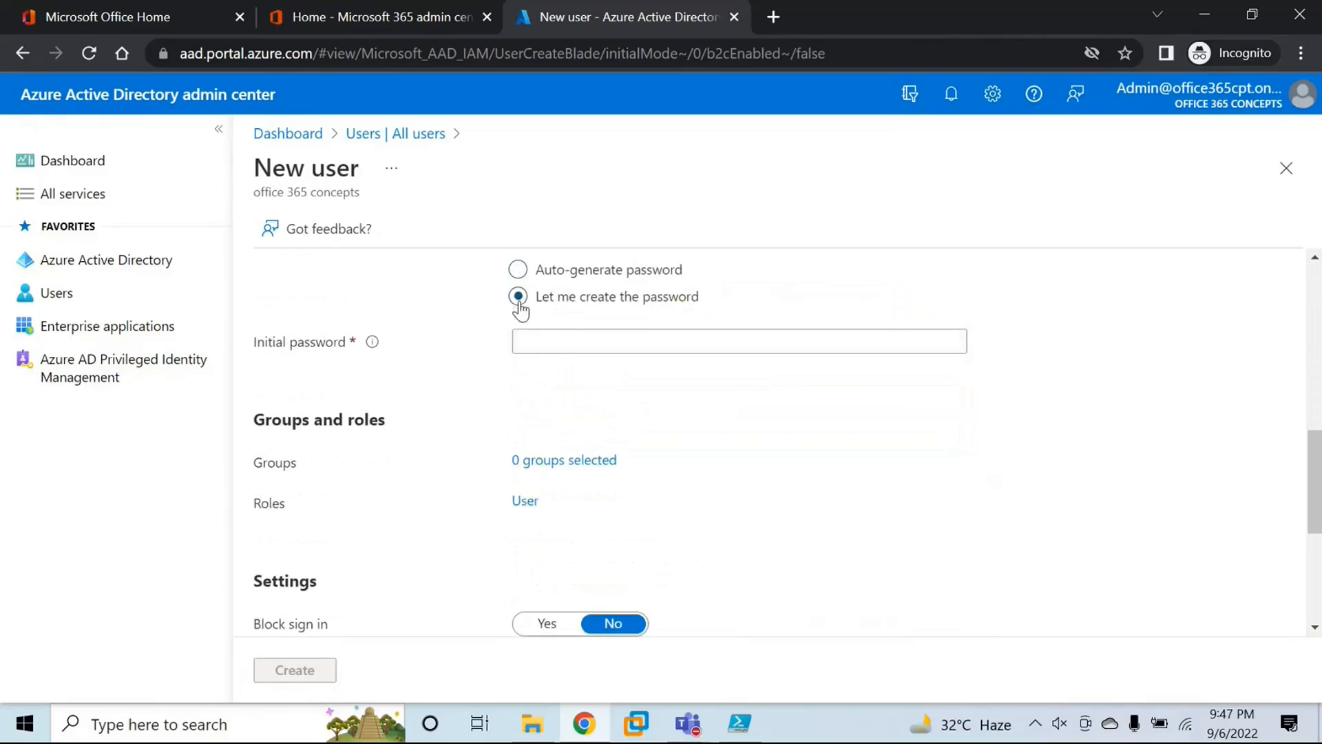
scroll(598, 396, up, 2)
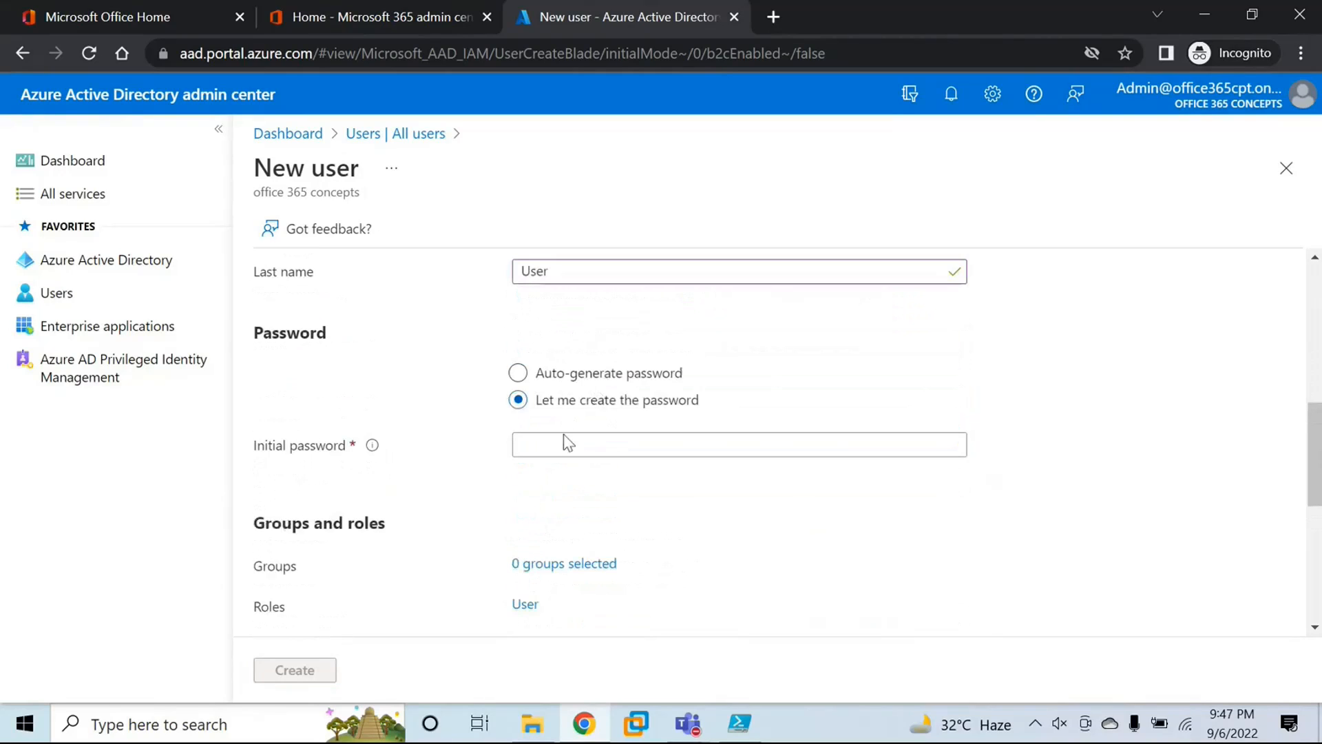
click(550, 452)
text(••••••)
click(468, 479)
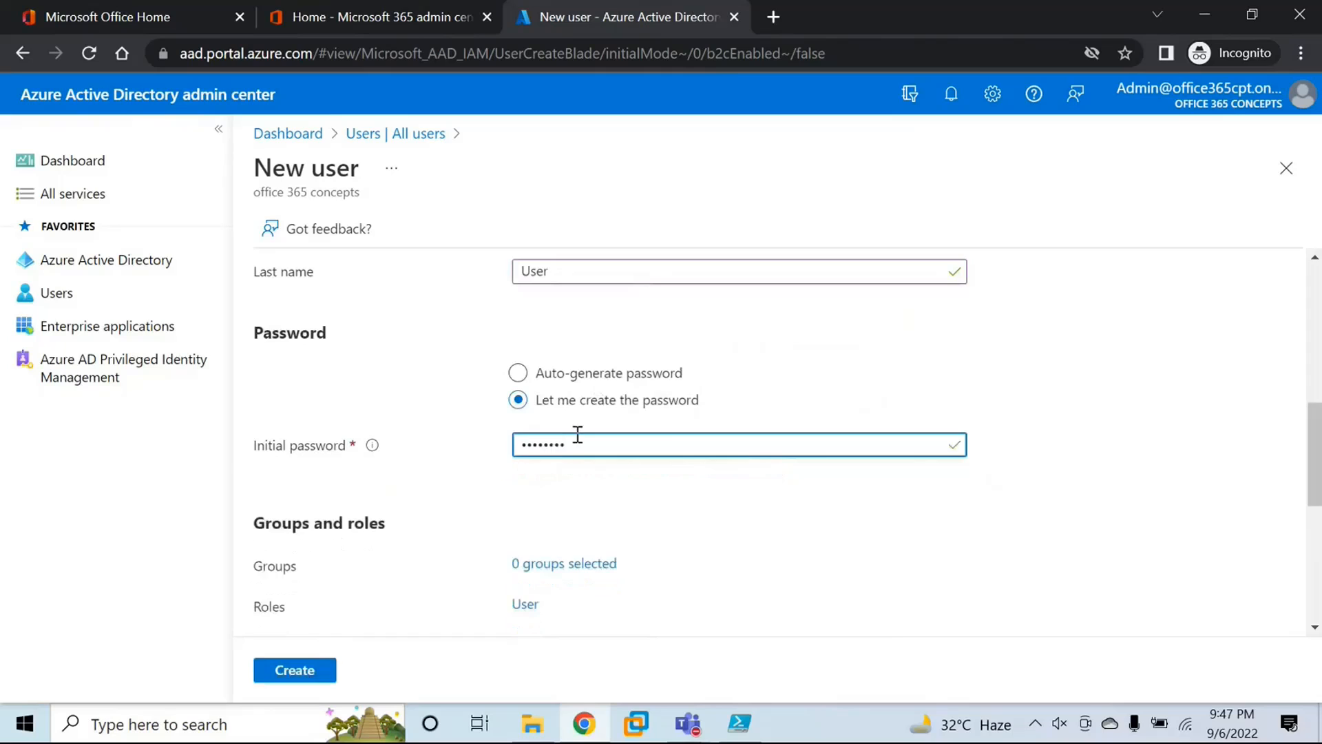
Step: Add the new user to the office 365 concepts group
drag(255, 524, 406, 527)
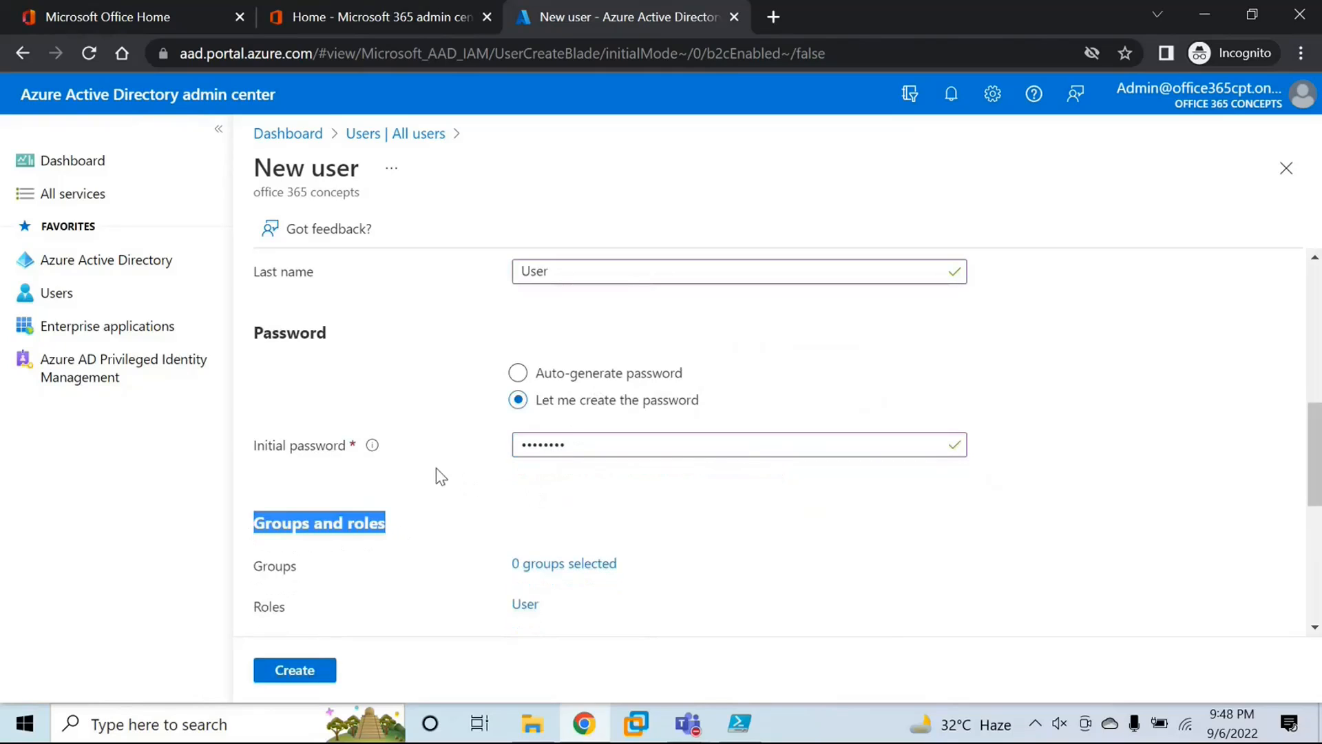
scroll(436, 468, down, 3)
scroll(576, 401, up, 1)
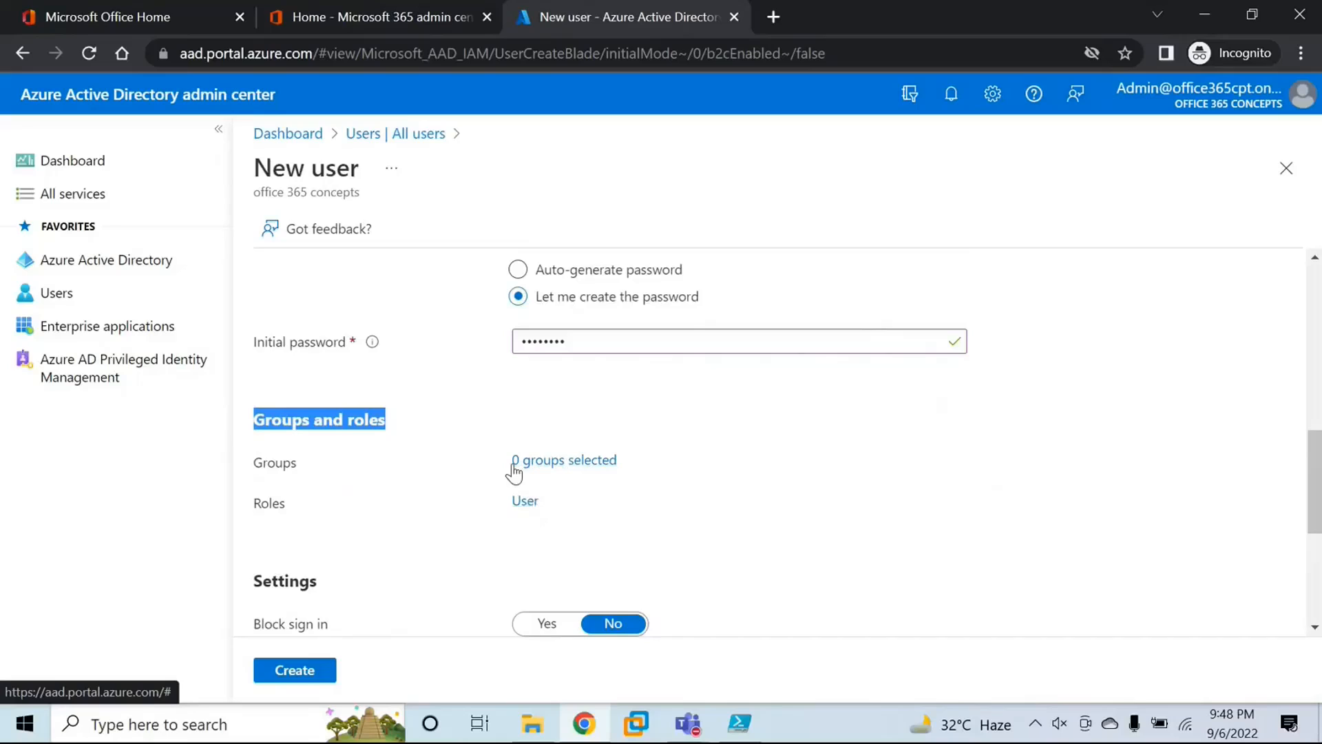
click(390, 428)
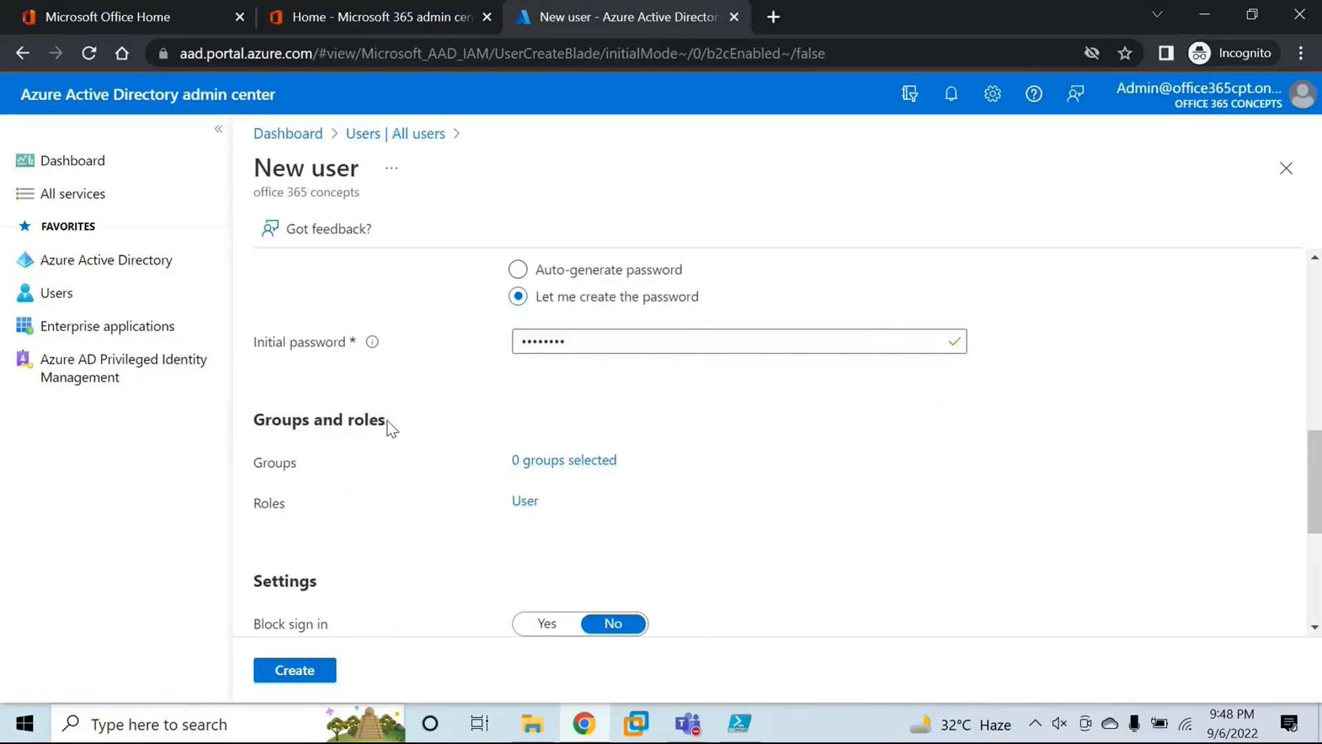
click(555, 460)
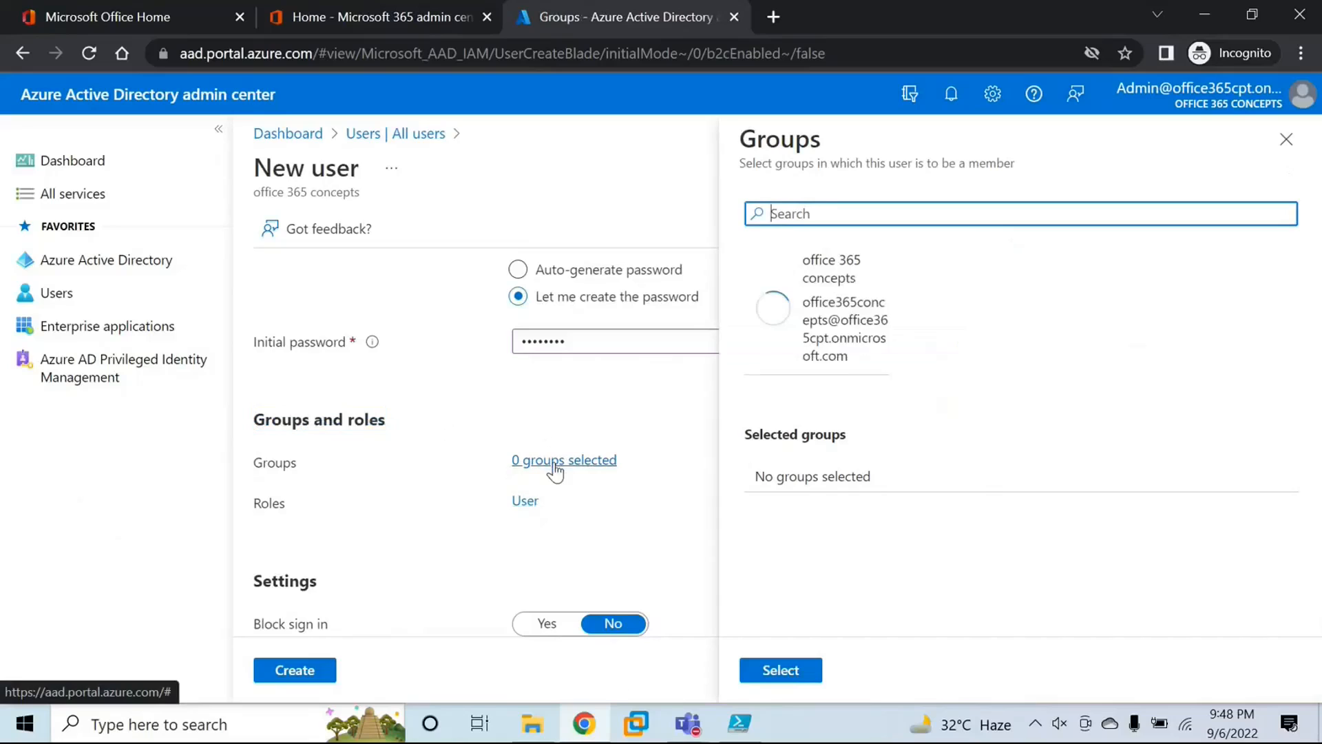
double_click(860, 288)
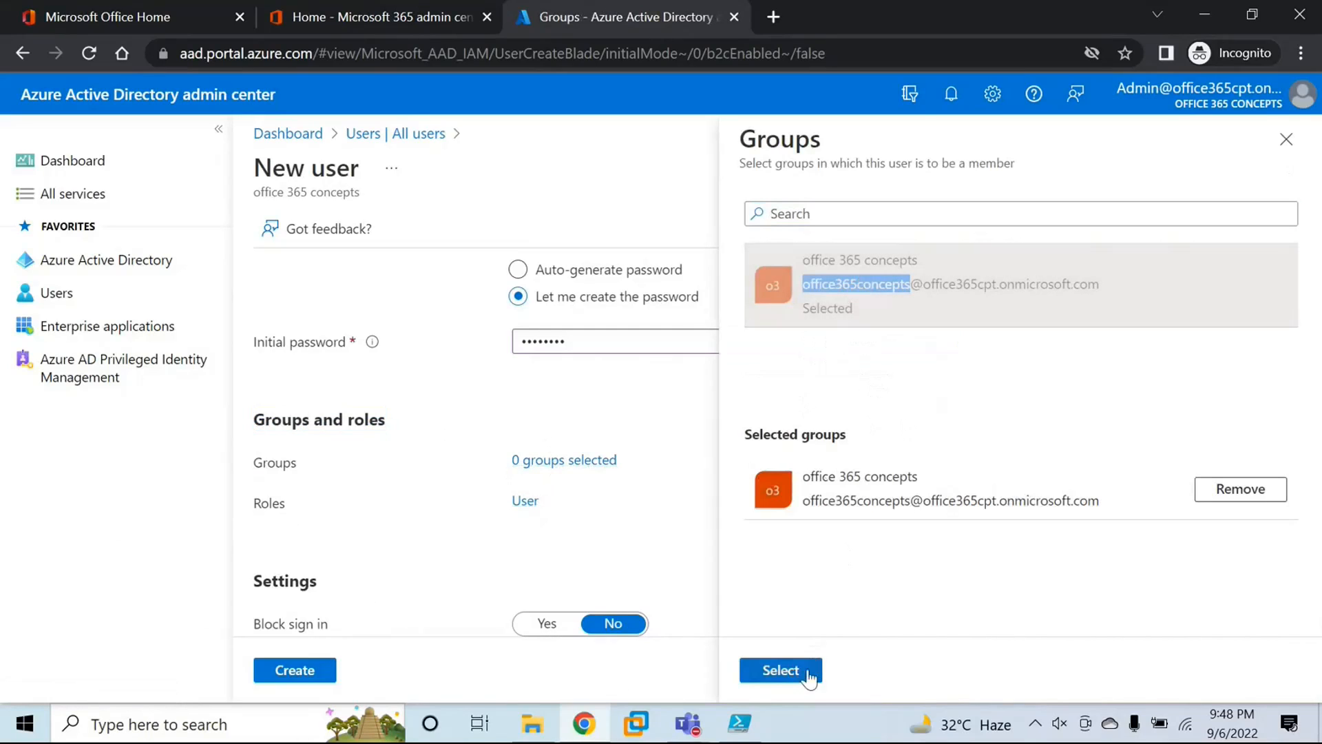
click(781, 670)
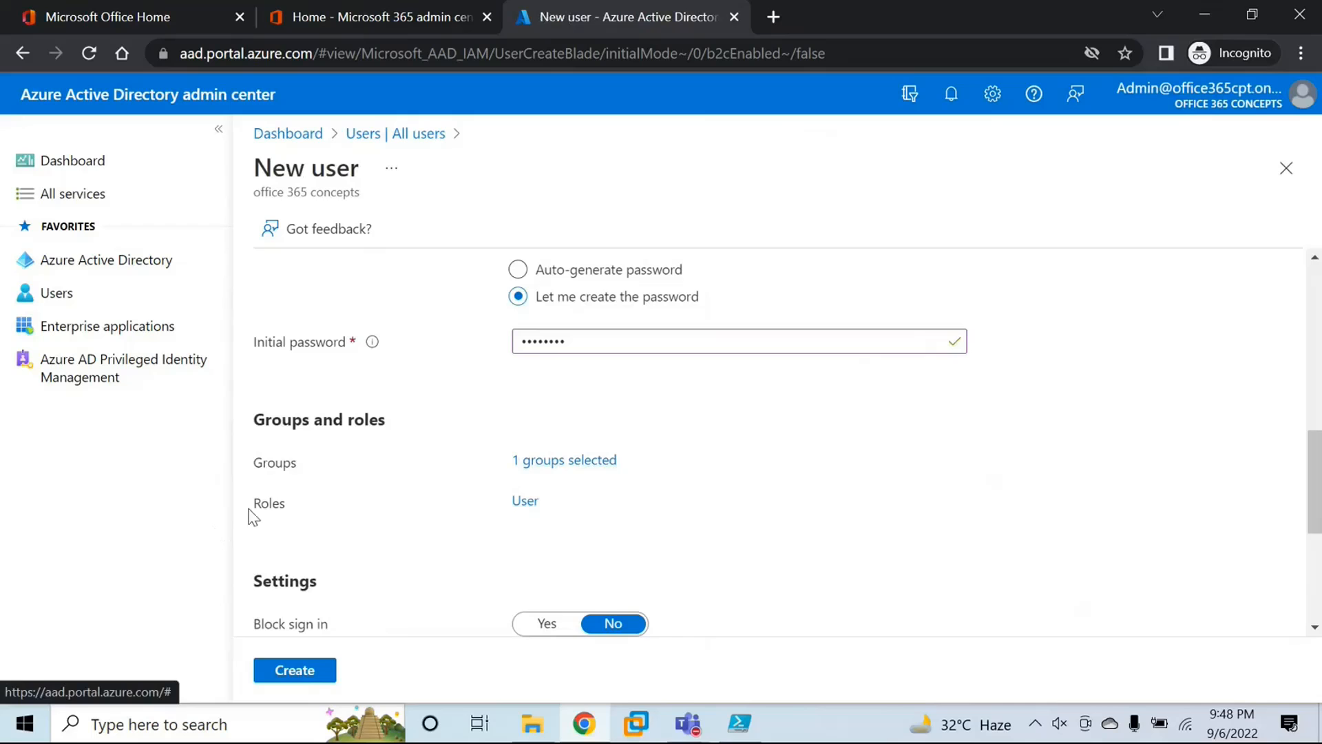
Step: Review the directory roles available for the new user without assigning one
drag(254, 517, 307, 510)
click(337, 518)
click(522, 503)
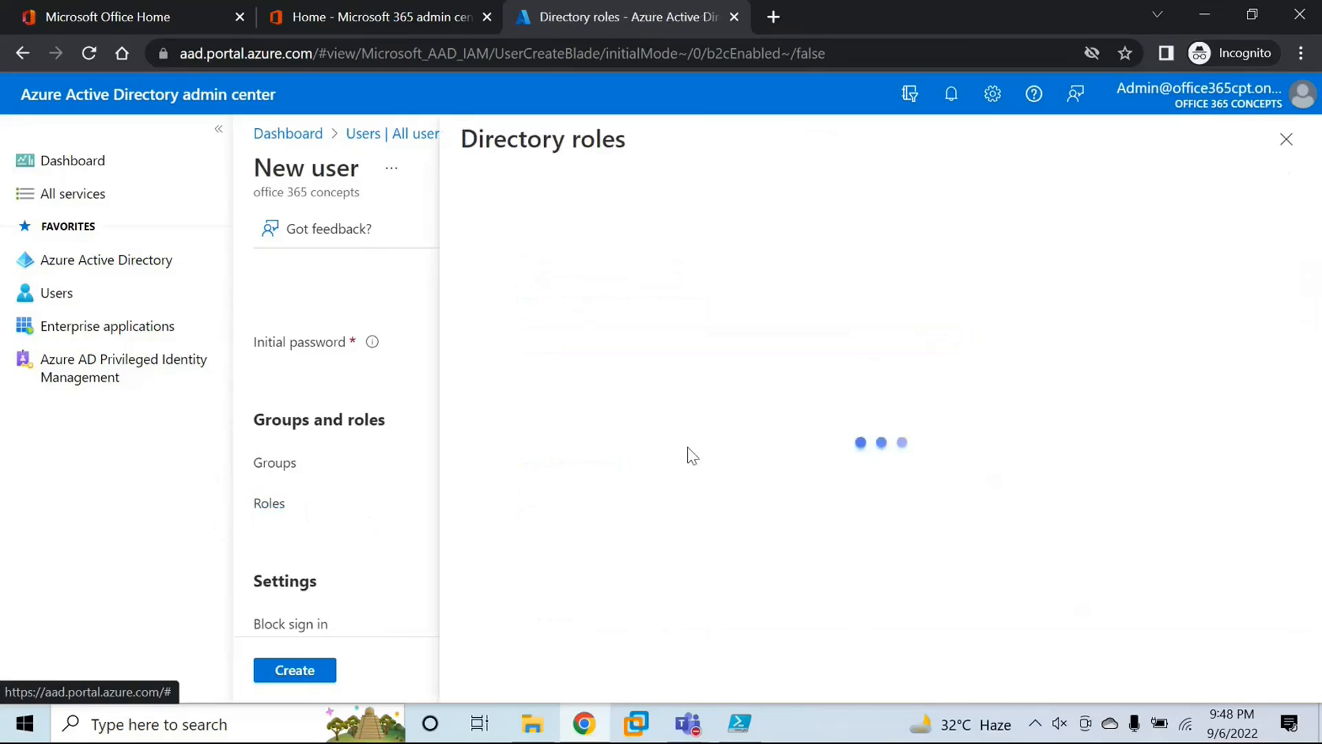
scroll(655, 458, down, 20)
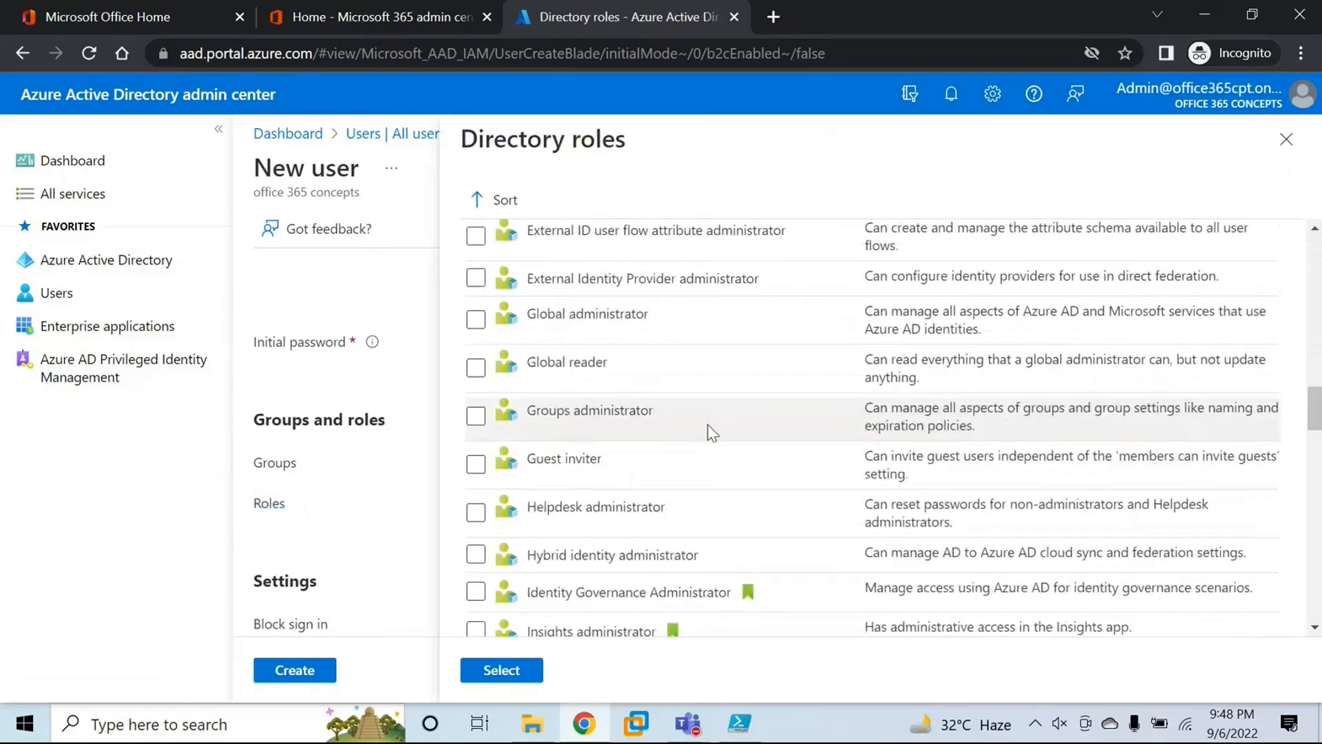
scroll(713, 433, down, 10)
scroll(715, 432, down, 10)
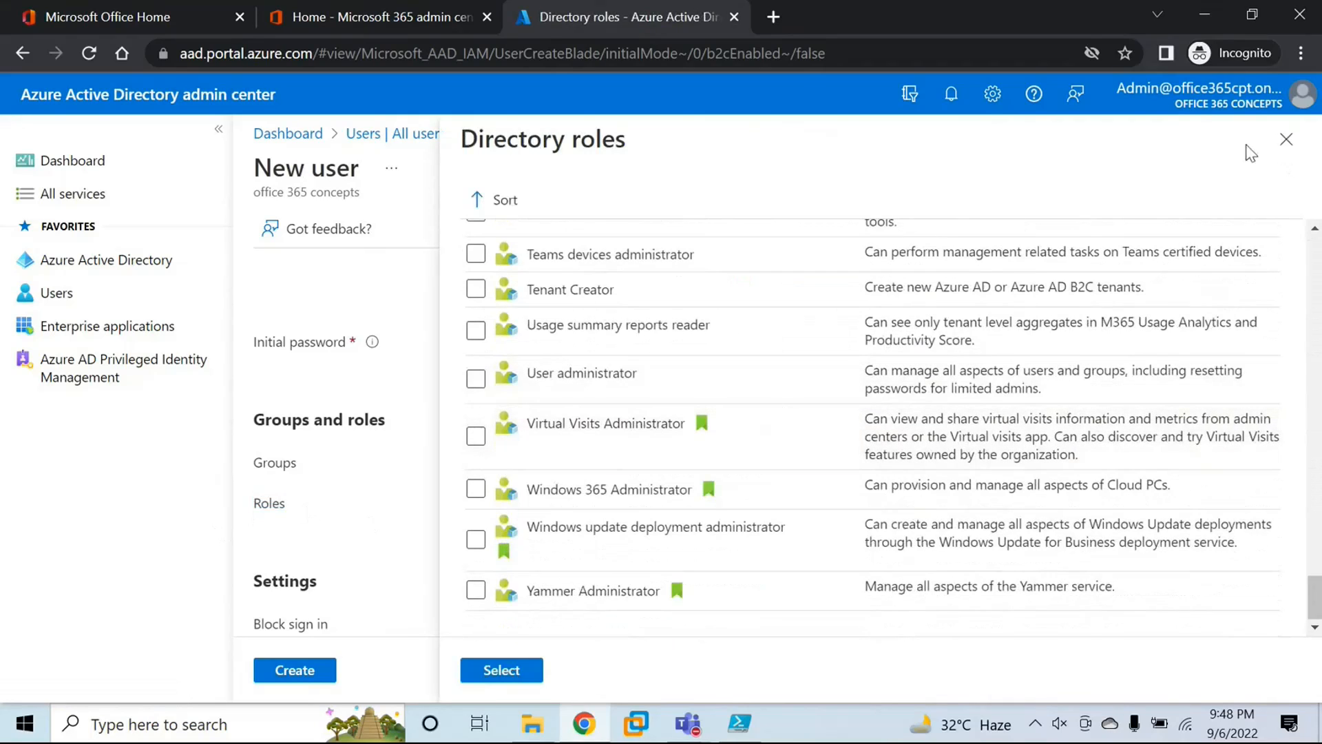
click(1286, 139)
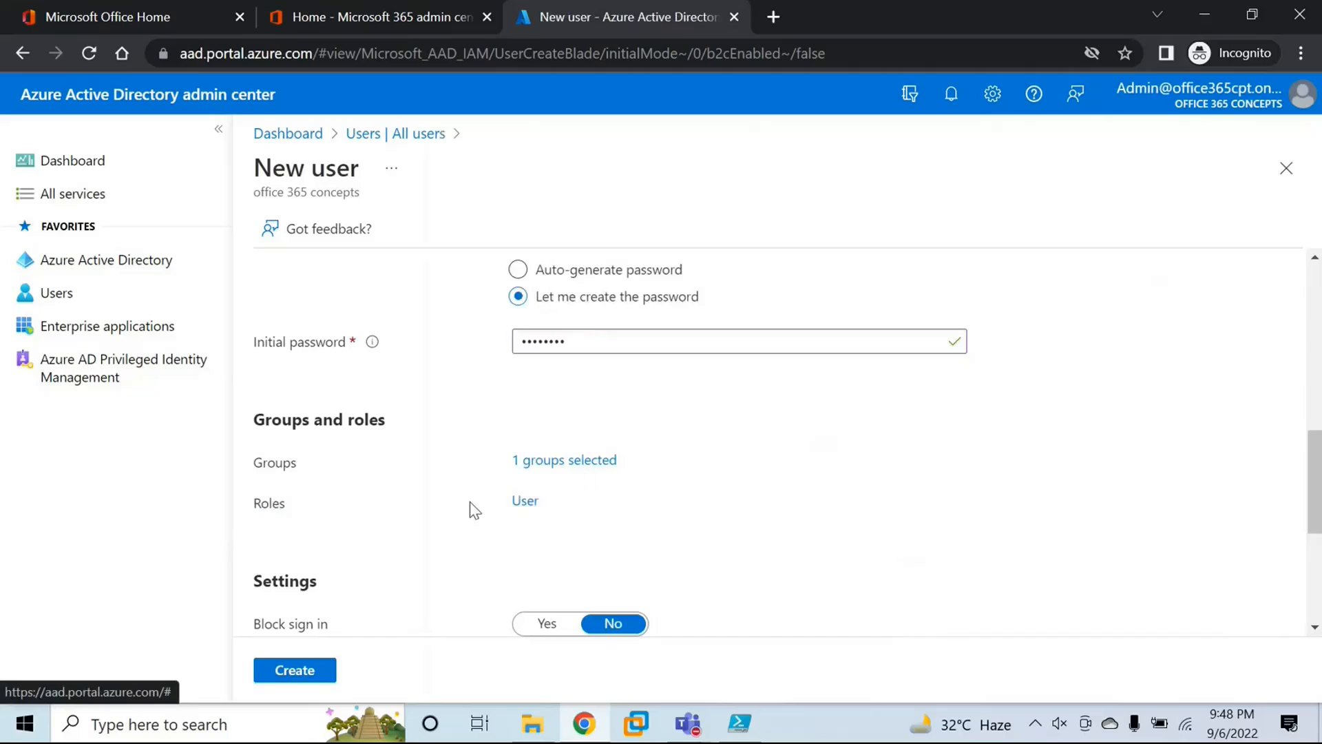
drag(263, 511, 416, 501)
click(415, 501)
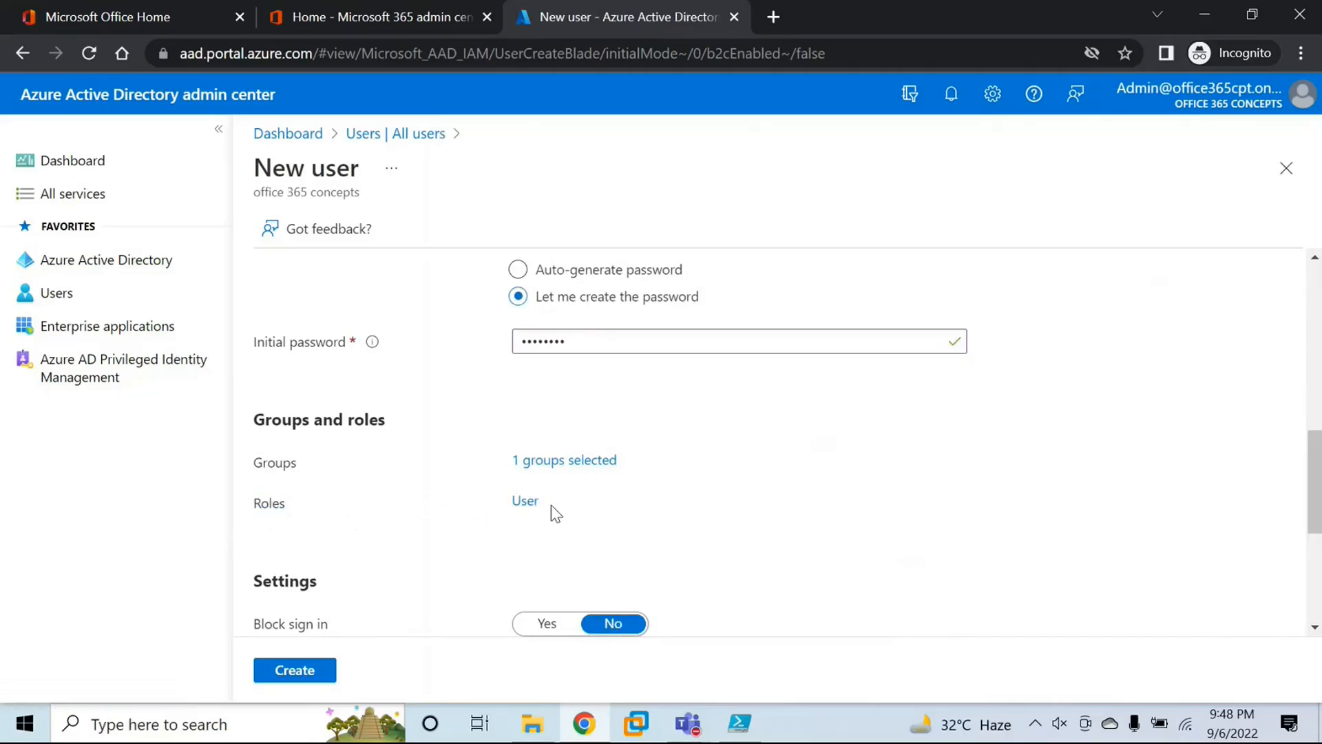
drag(545, 507, 504, 507)
click(504, 507)
Step: Remove the office 365 concepts group from the new user's selected groups
click(562, 461)
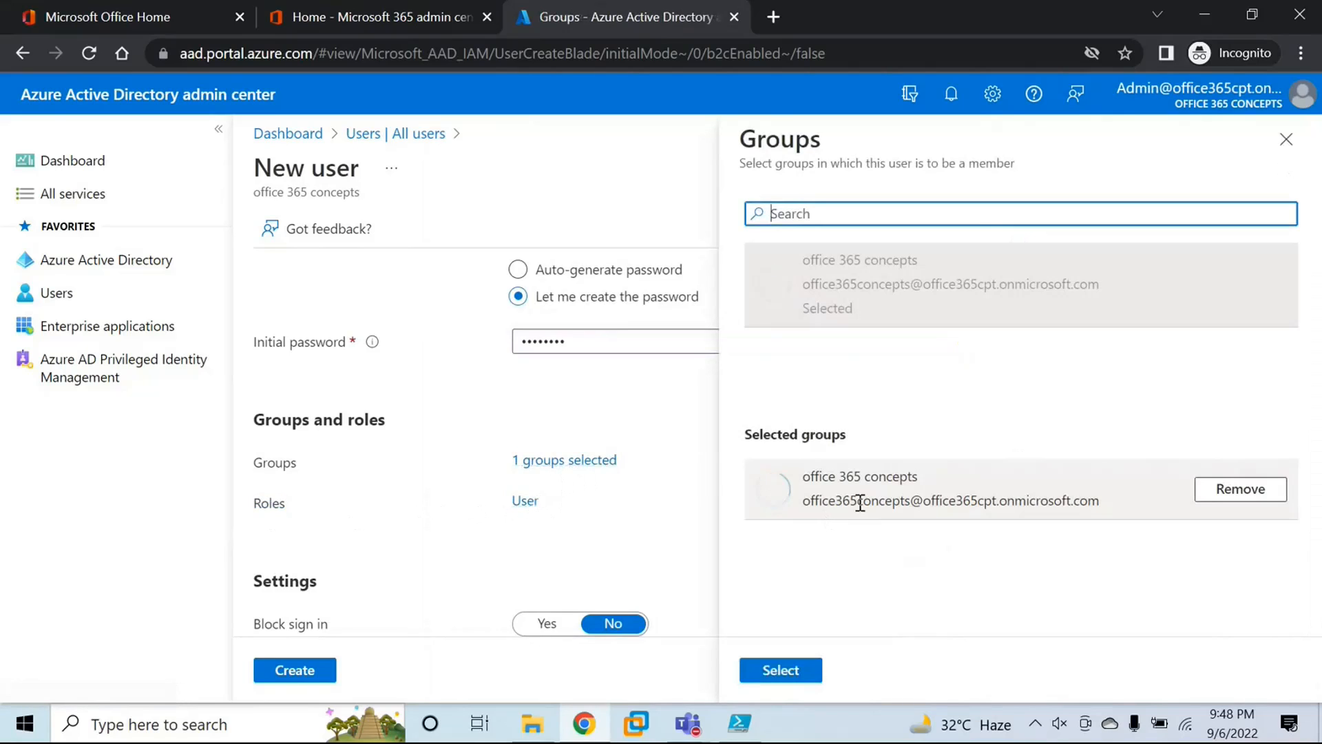
click(1231, 493)
click(779, 677)
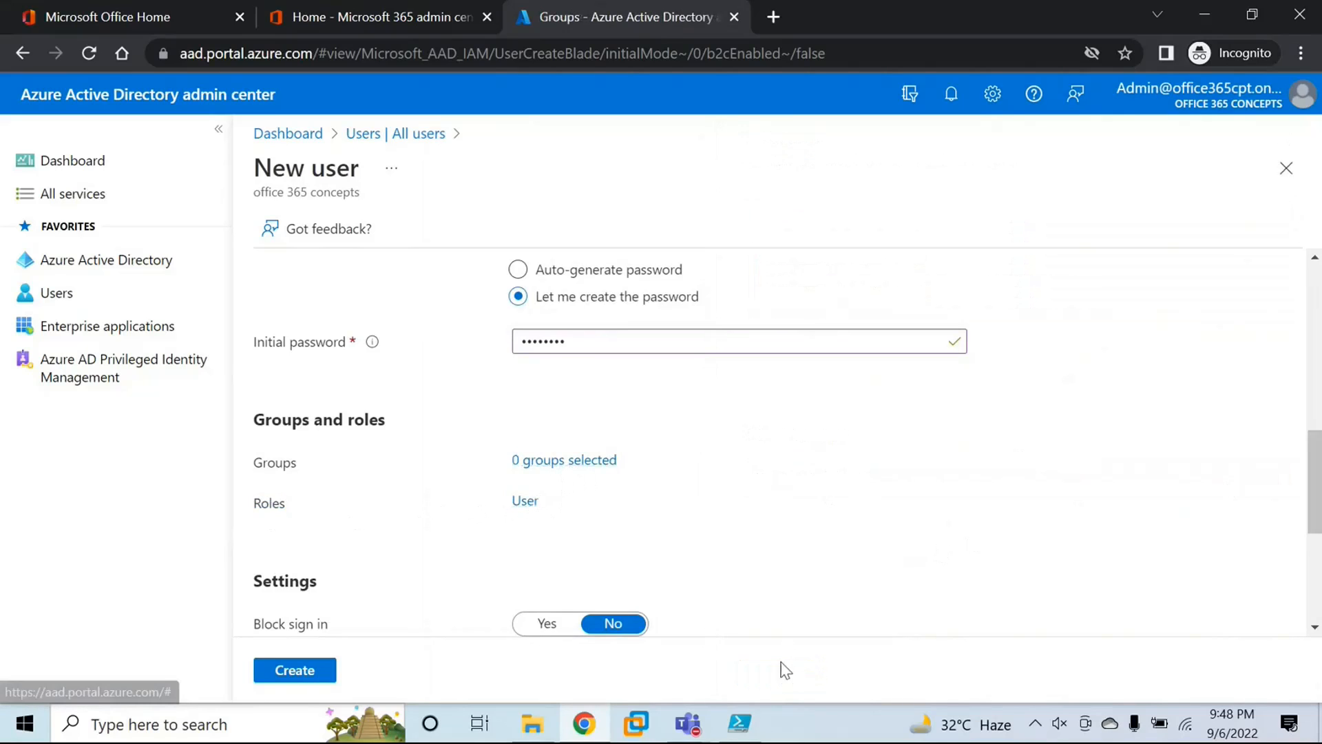
Step: Switch the new user's Block sign in setting to Yes and back to No
scroll(418, 571, down, 5)
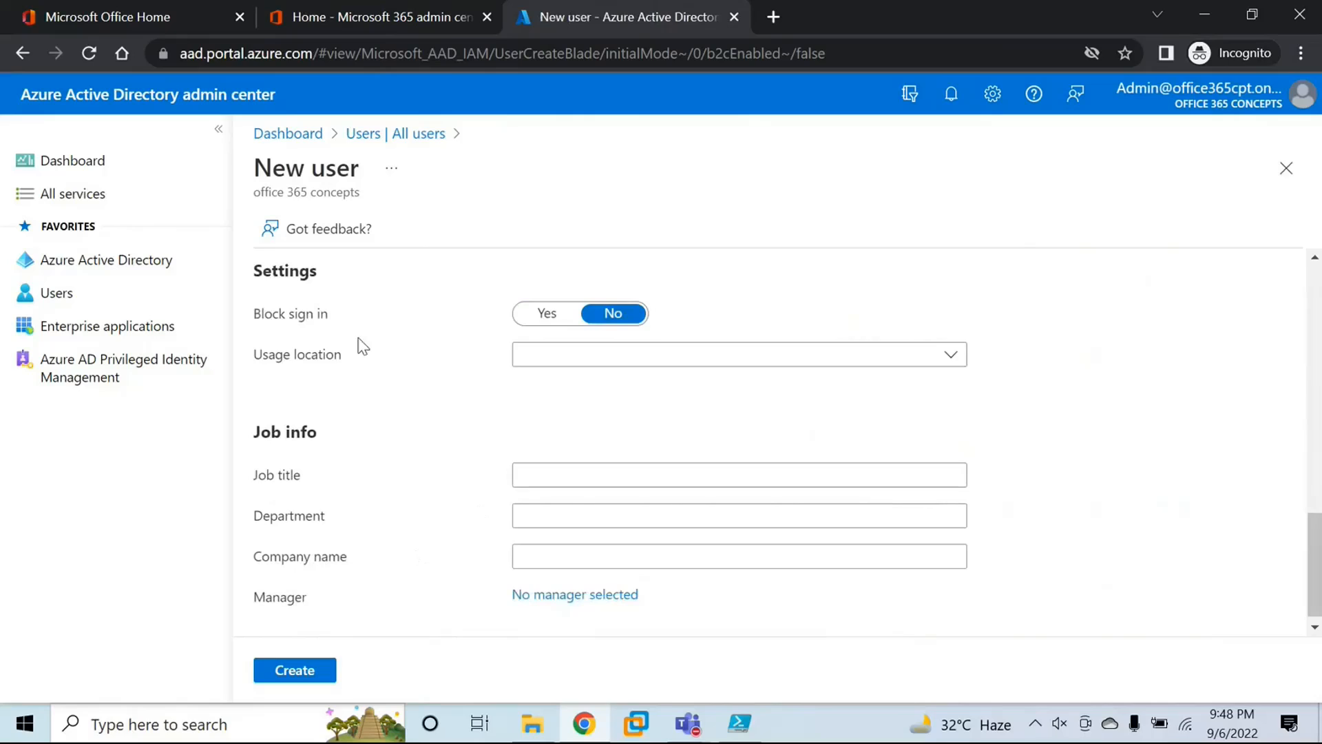
drag(255, 312, 335, 321)
click(339, 313)
click(565, 318)
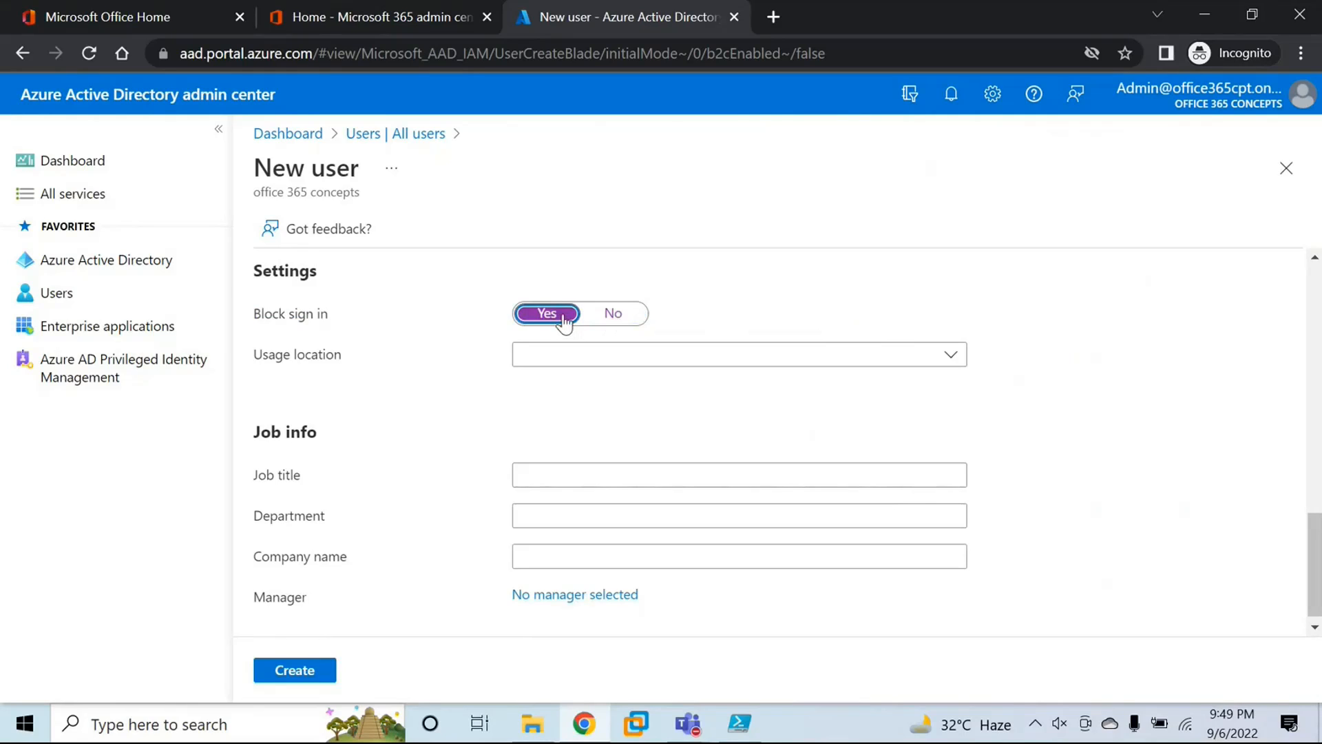
click(601, 315)
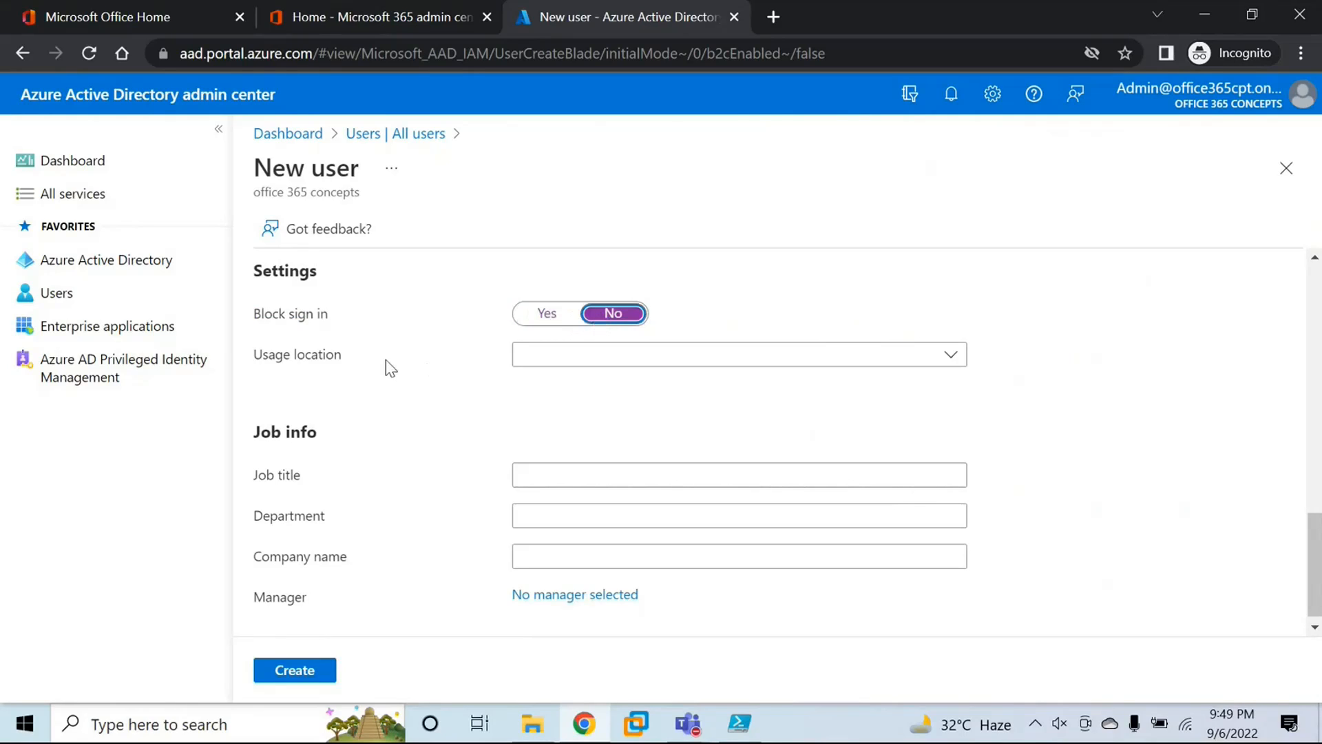
Step: Set the new user's usage location to India
click(539, 359)
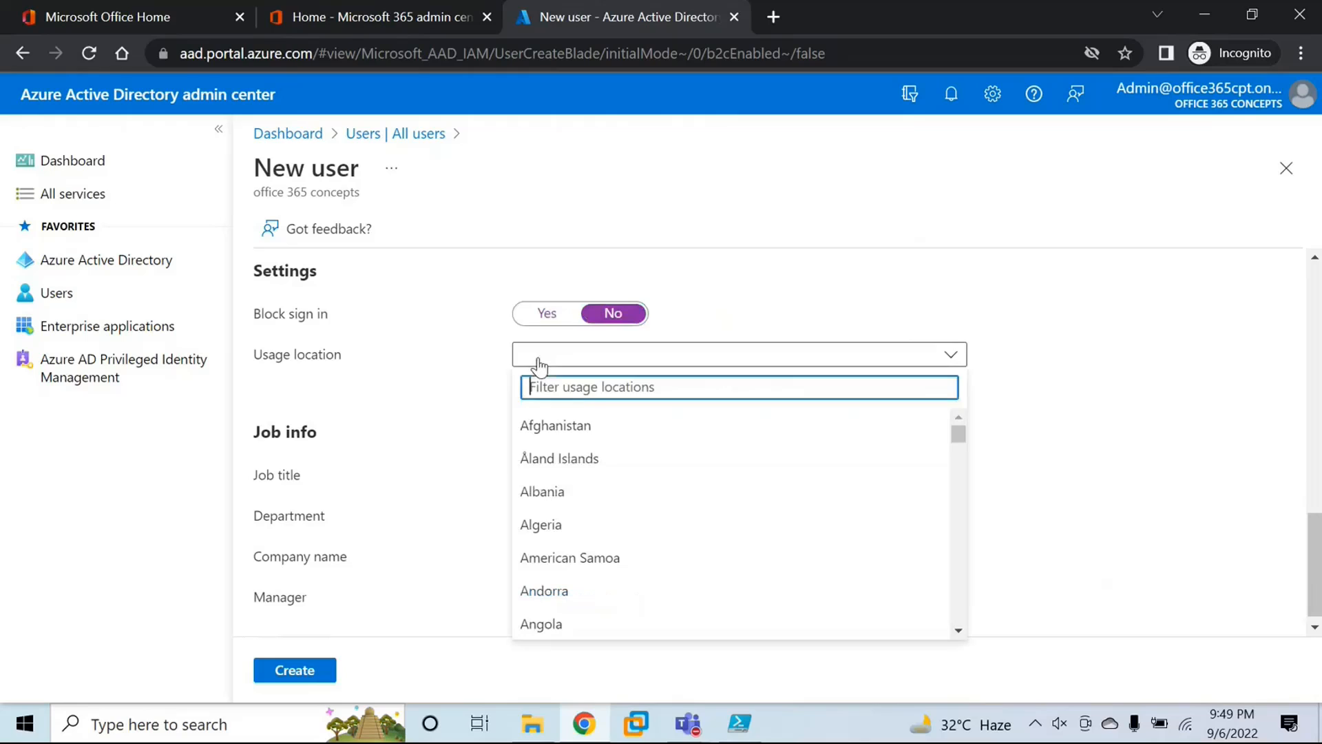
text(india)
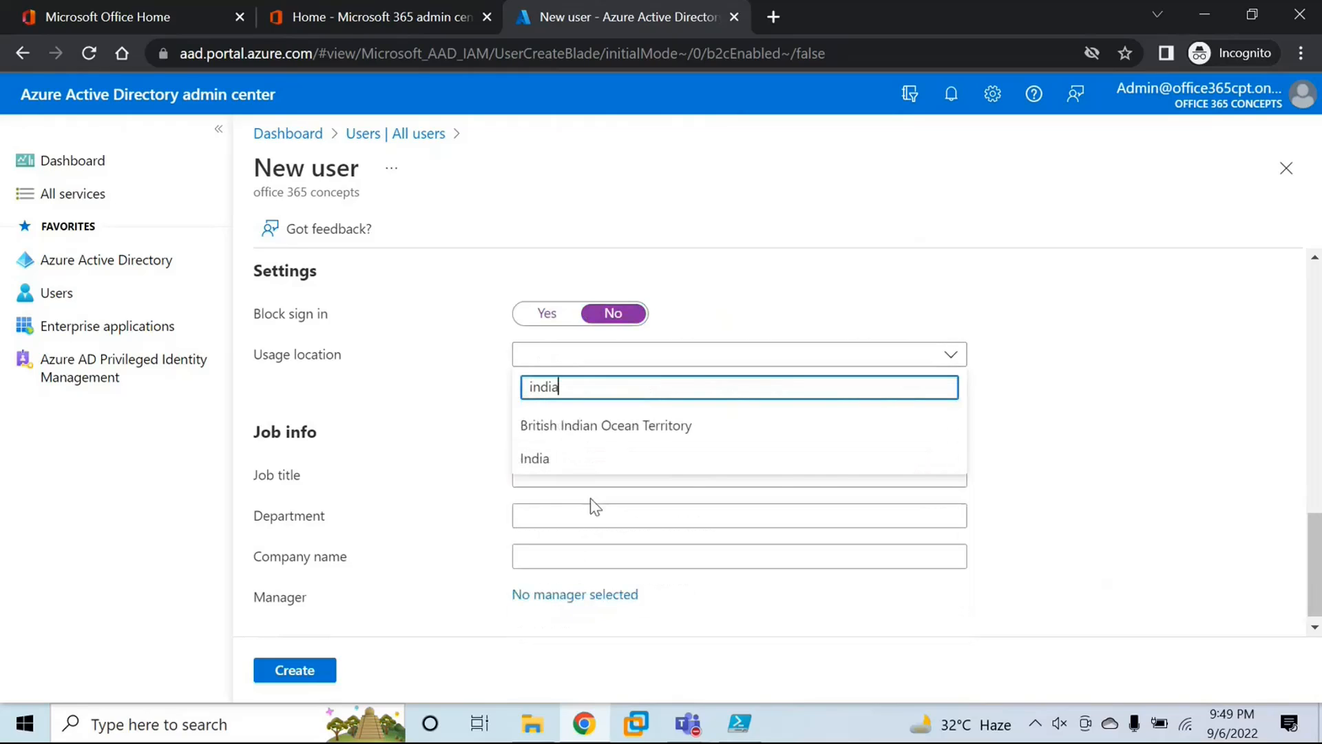
click(541, 459)
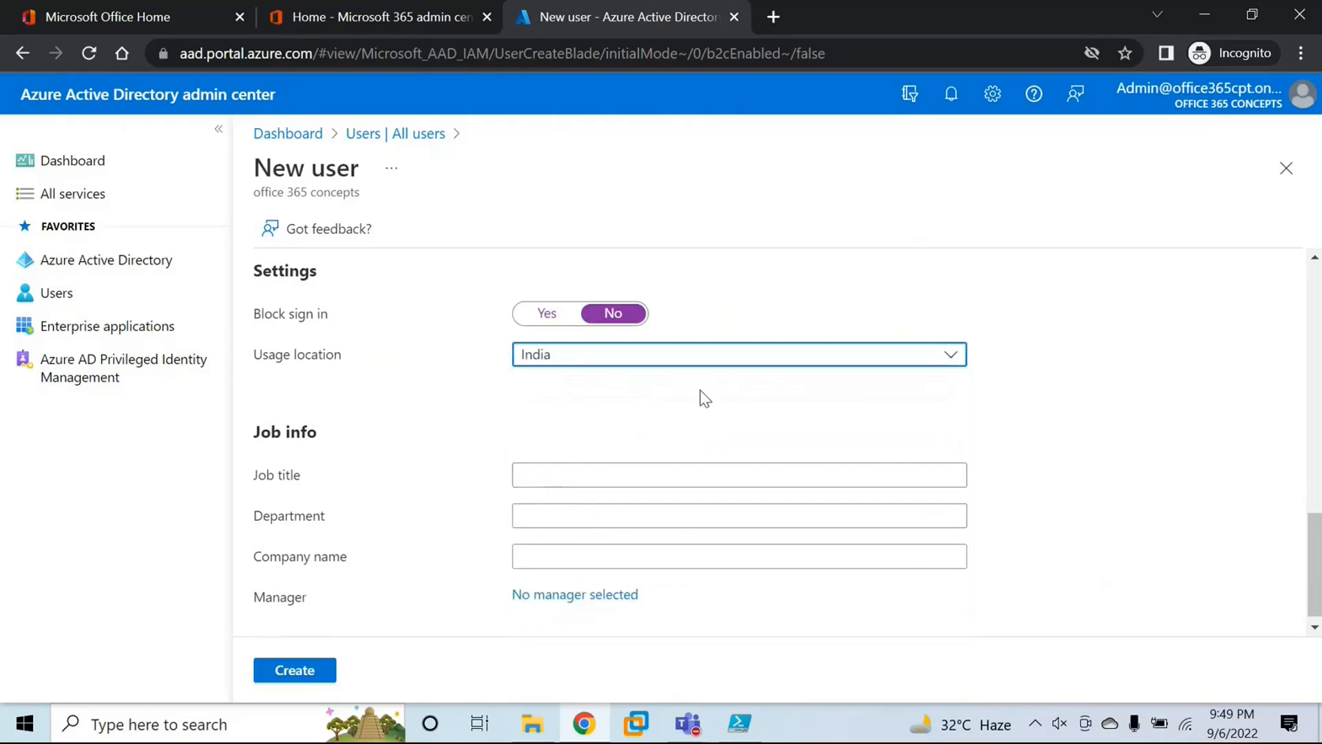
Step: Look over the job title, department and company name fields in the job info section
scroll(689, 396, down, 1)
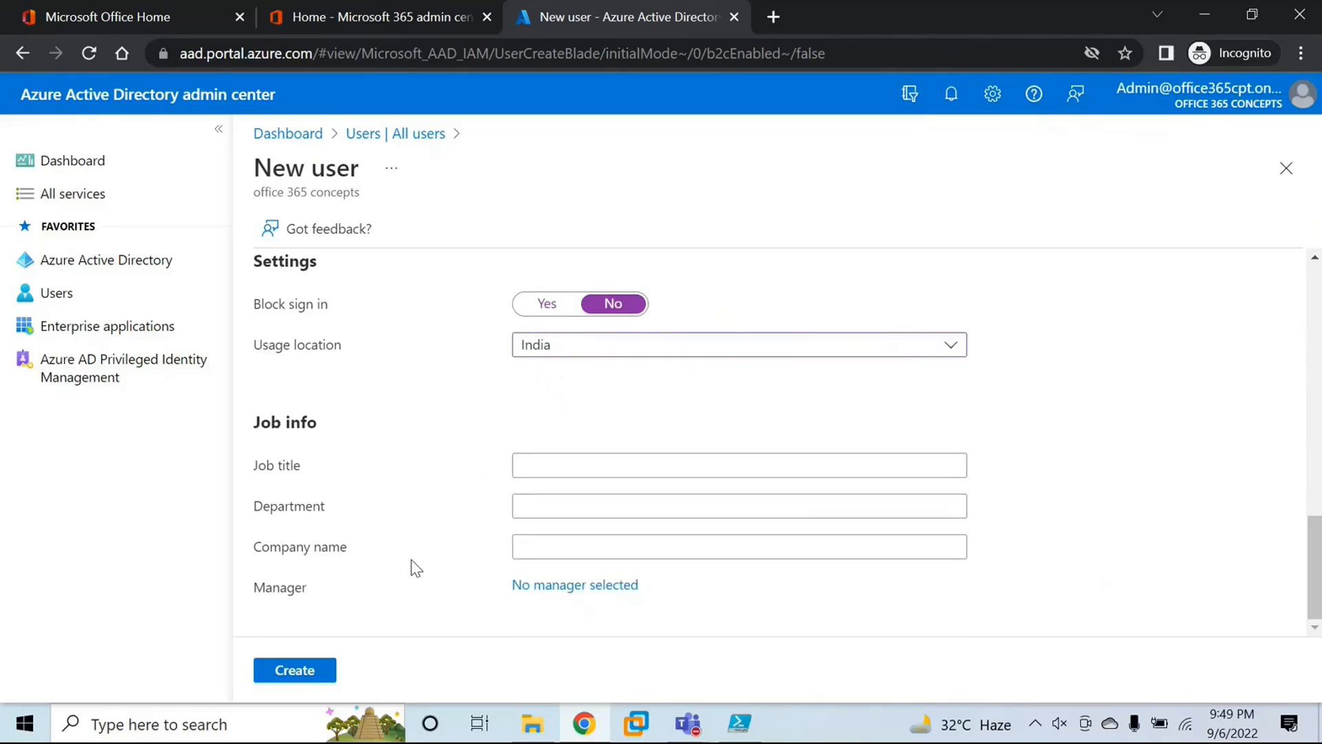
click(538, 466)
click(544, 505)
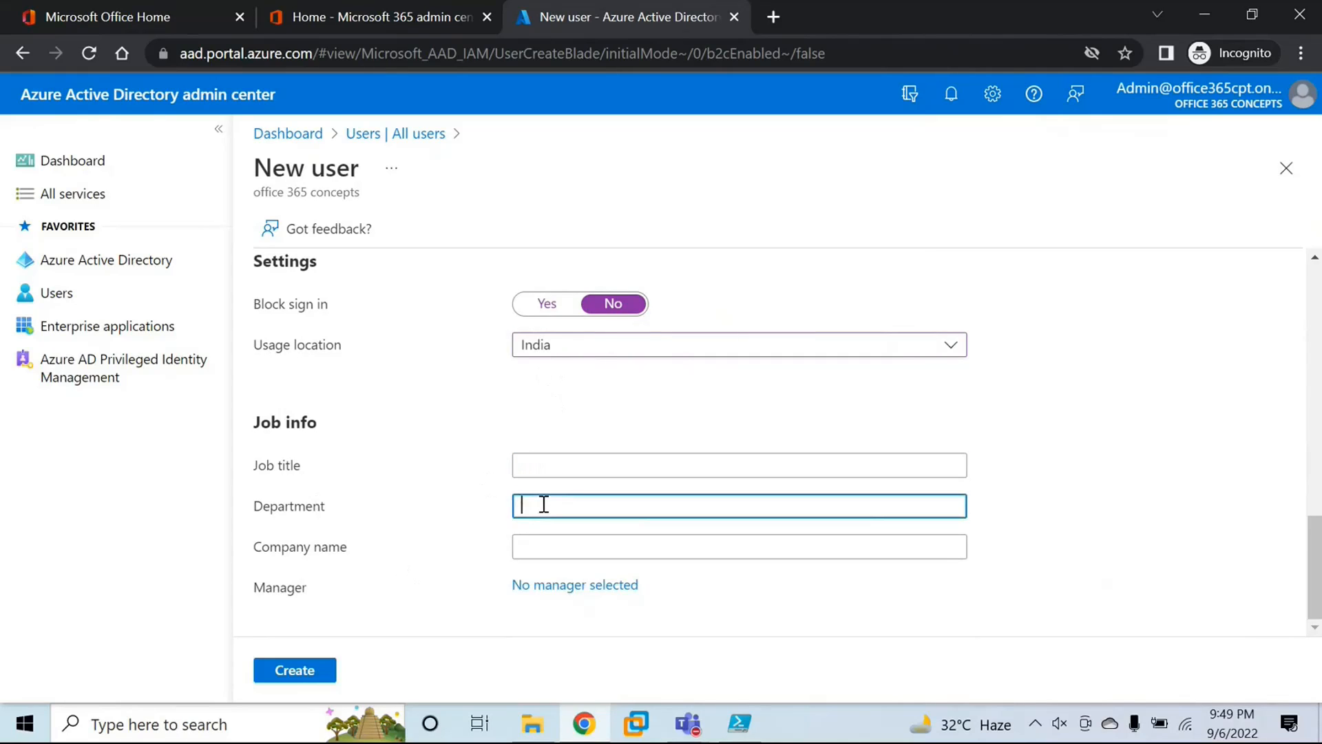
click(544, 545)
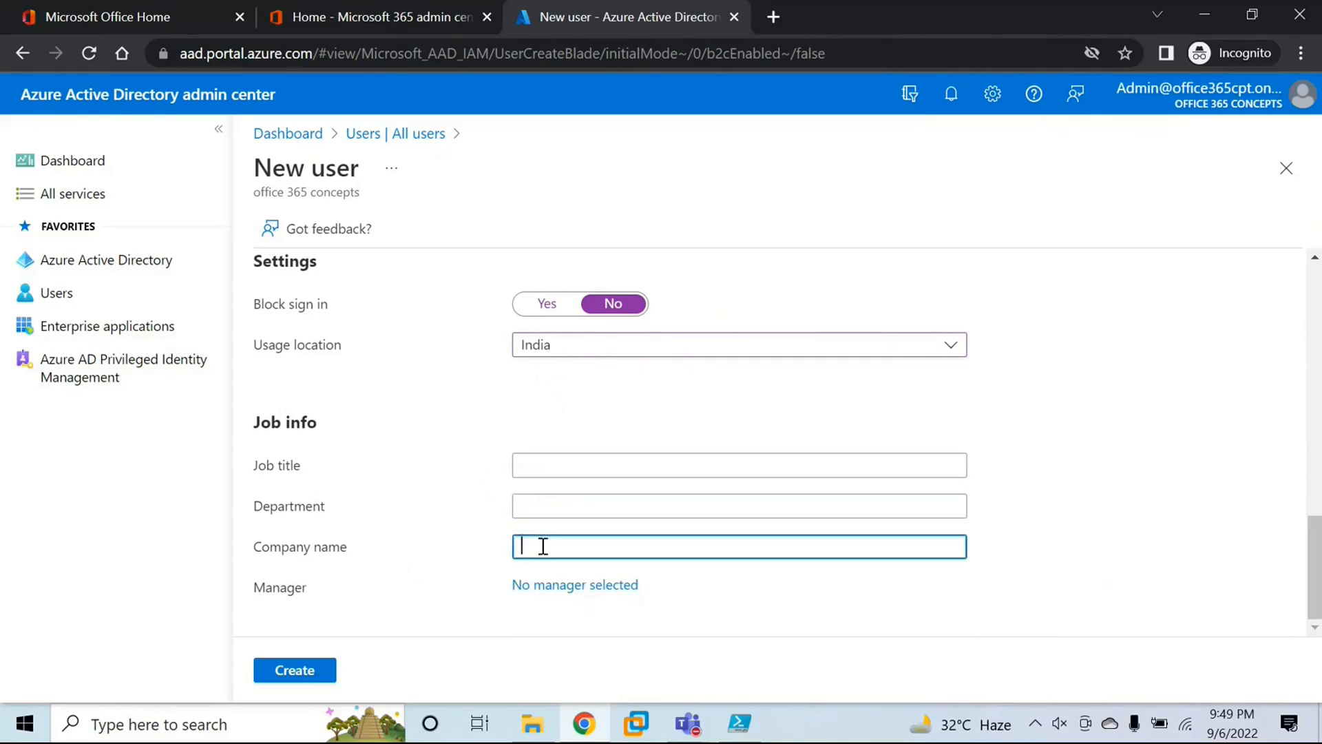
Step: Check the manager choices for the new user, leave the manager unassigned and create the user
click(559, 584)
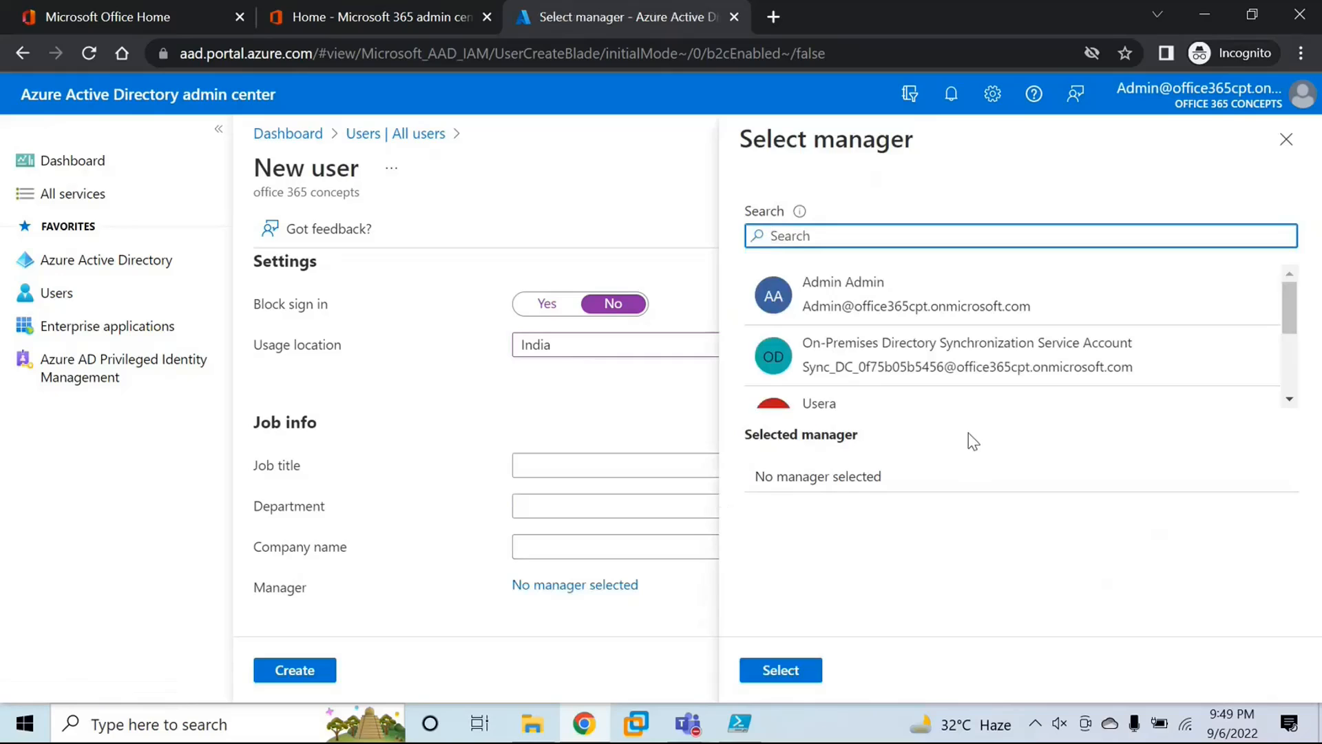
click(1286, 139)
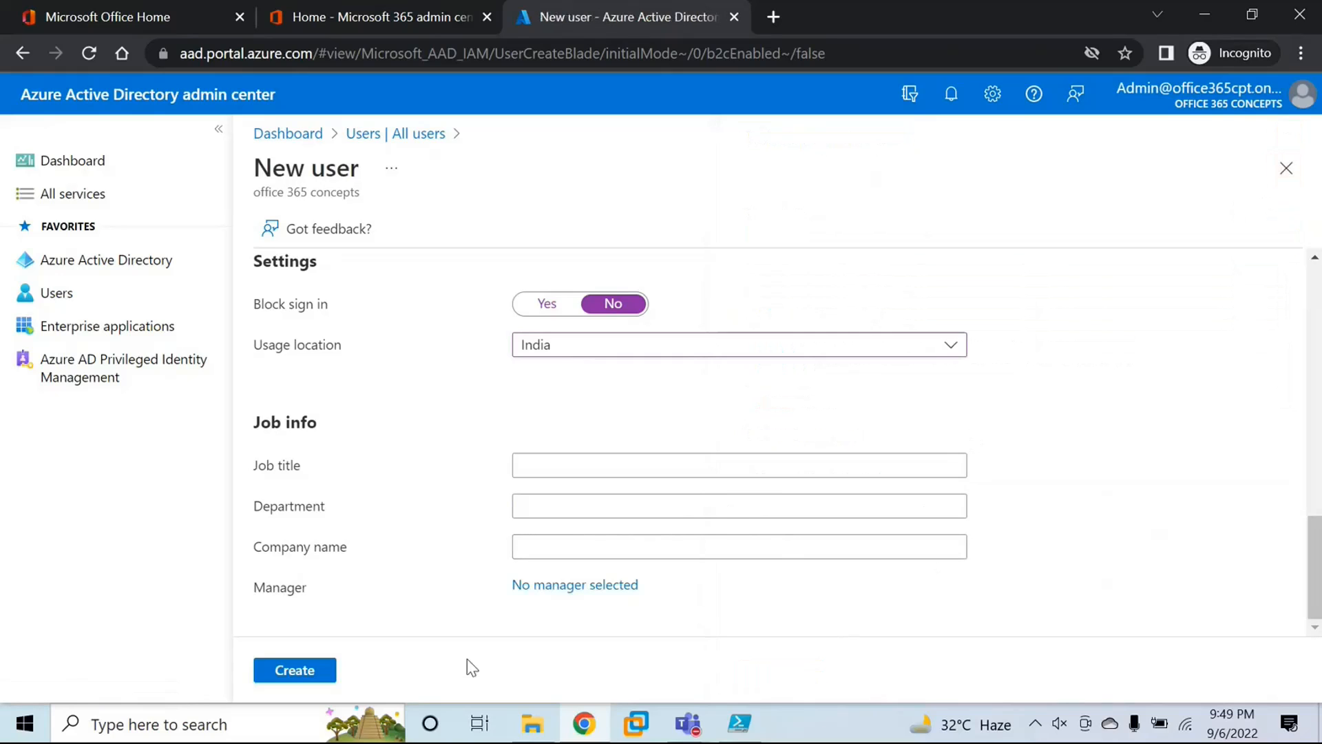
click(329, 672)
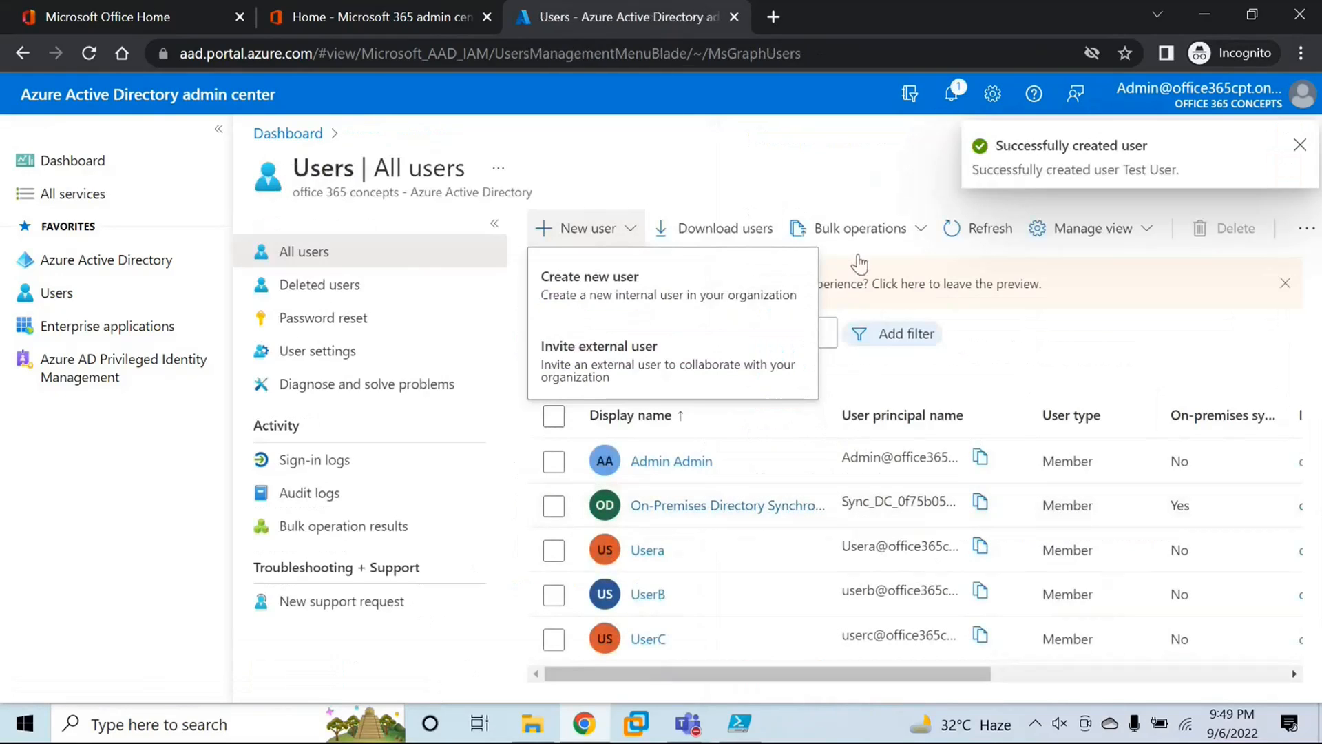
Step: Refresh the list of all users and open the profile of the newly created Test User
click(974, 233)
click(973, 233)
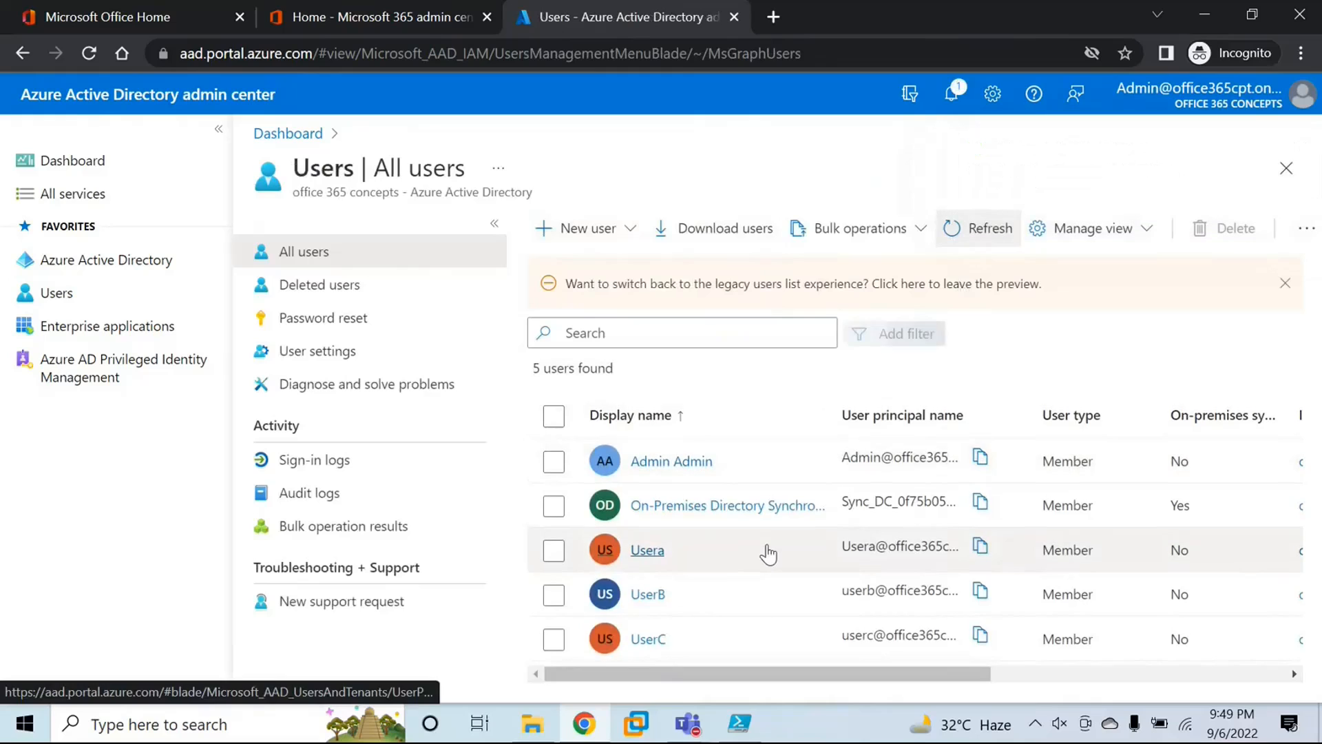
click(976, 228)
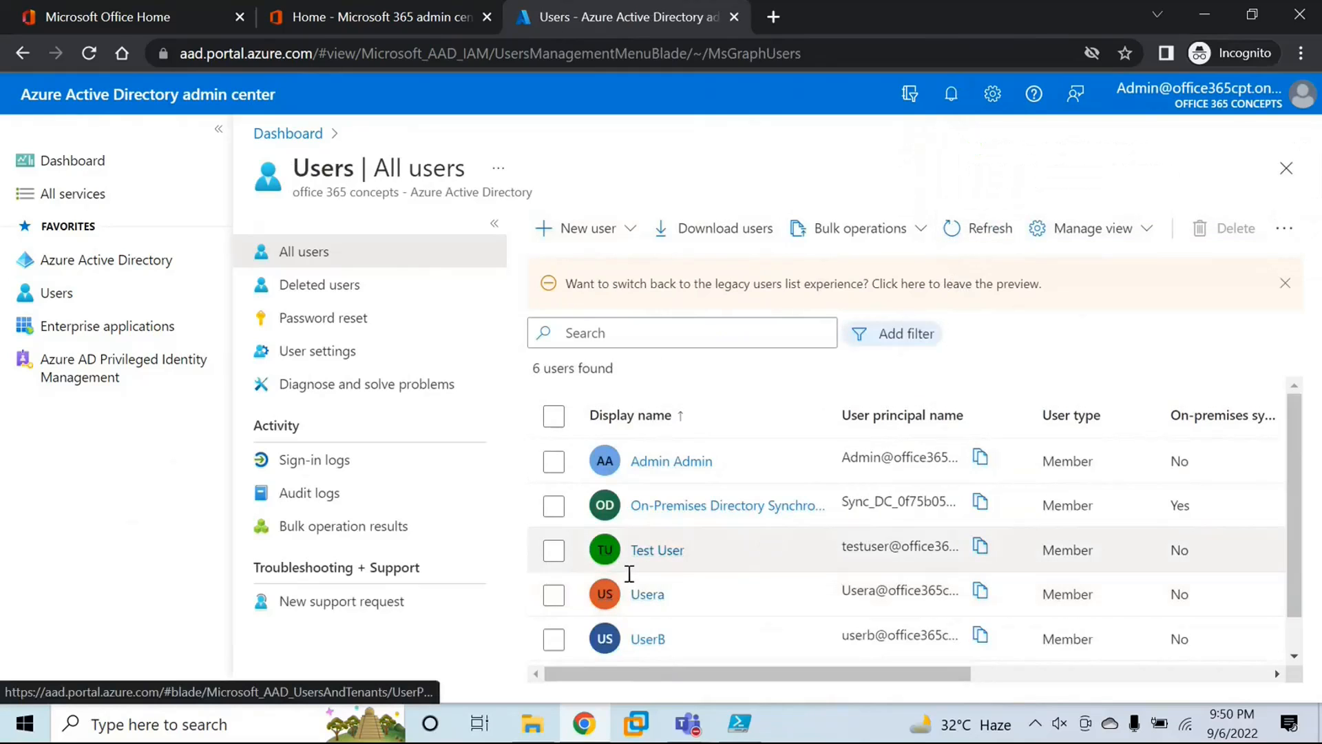
click(656, 550)
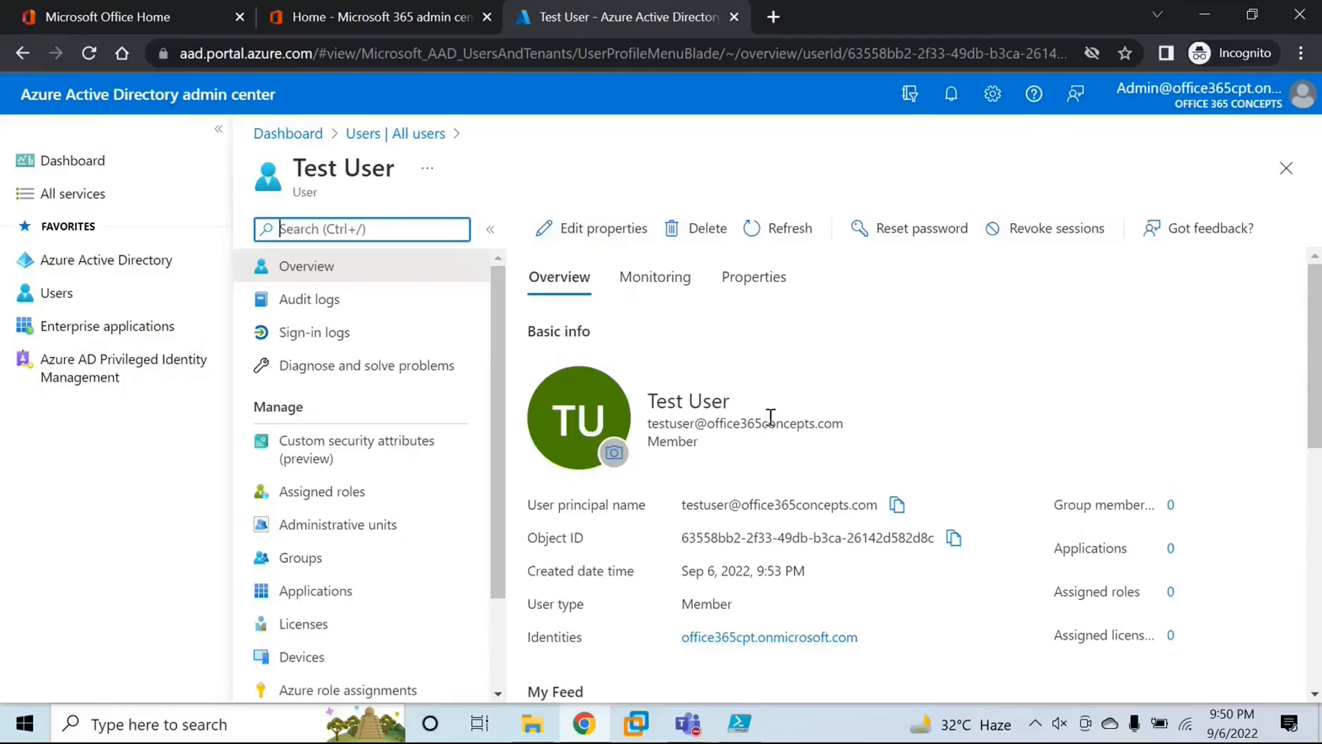
click(69, 298)
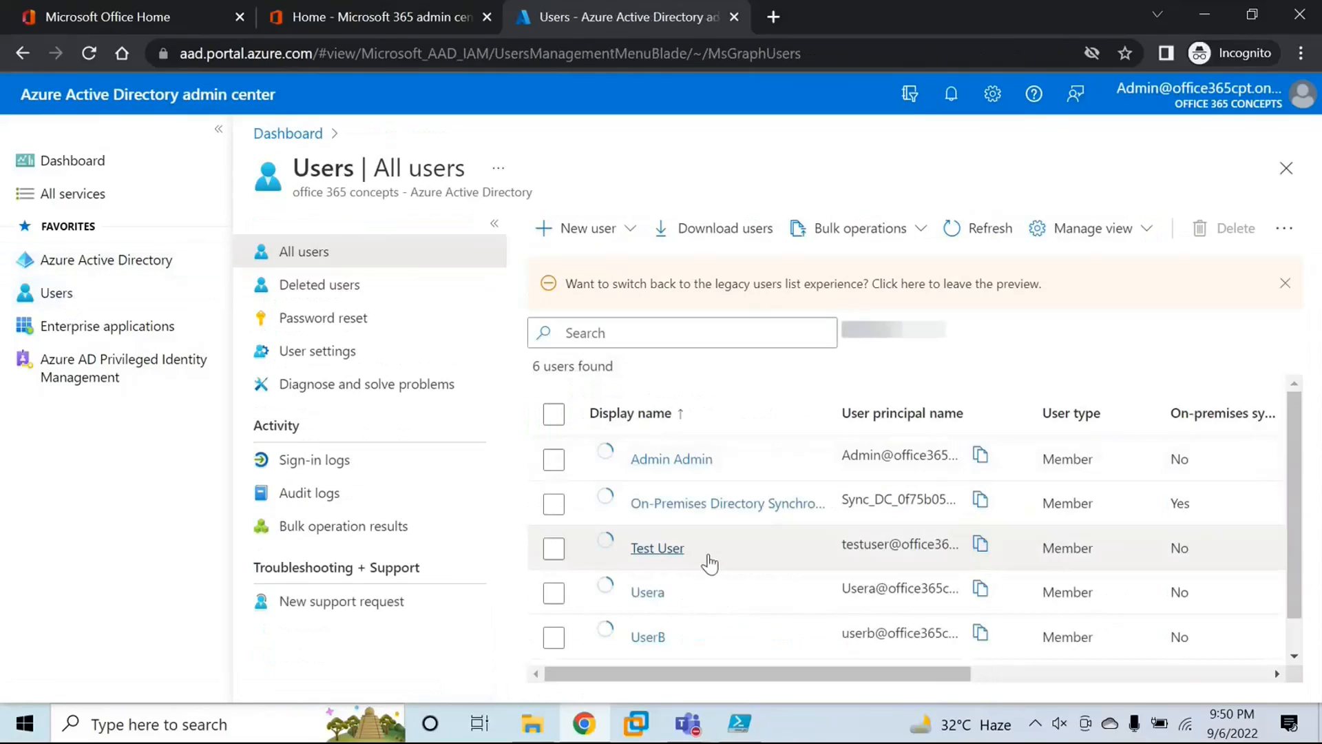
click(641, 555)
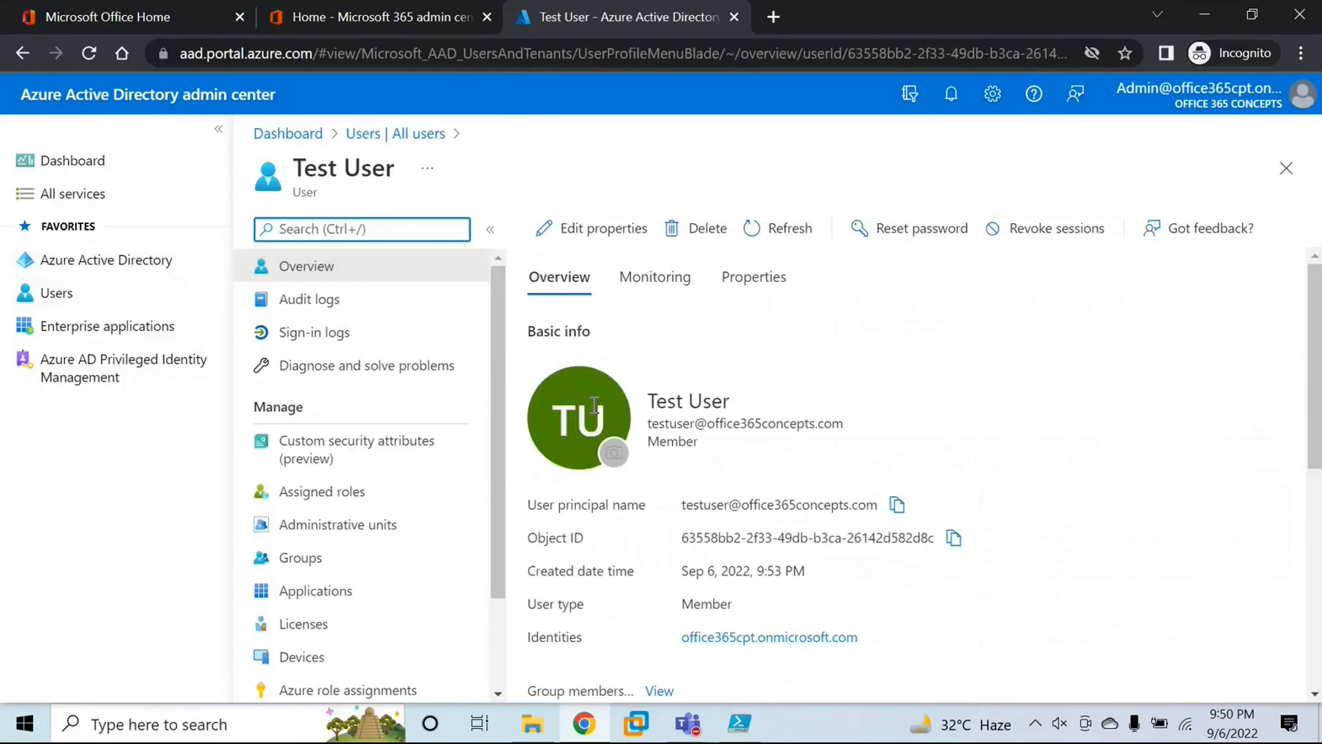
Step: Open Test User's properties for editing and look through the full set, from display name to the on-premises fields
click(596, 234)
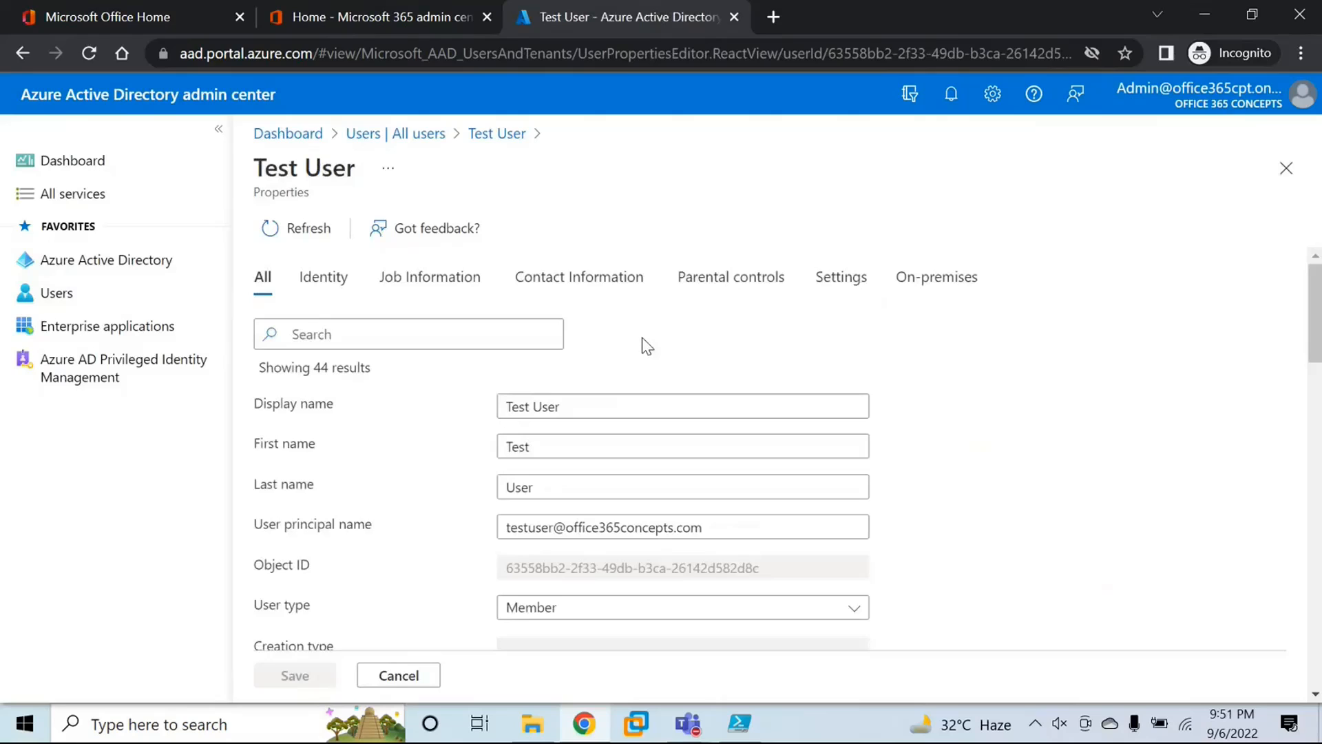
drag(587, 412, 533, 405)
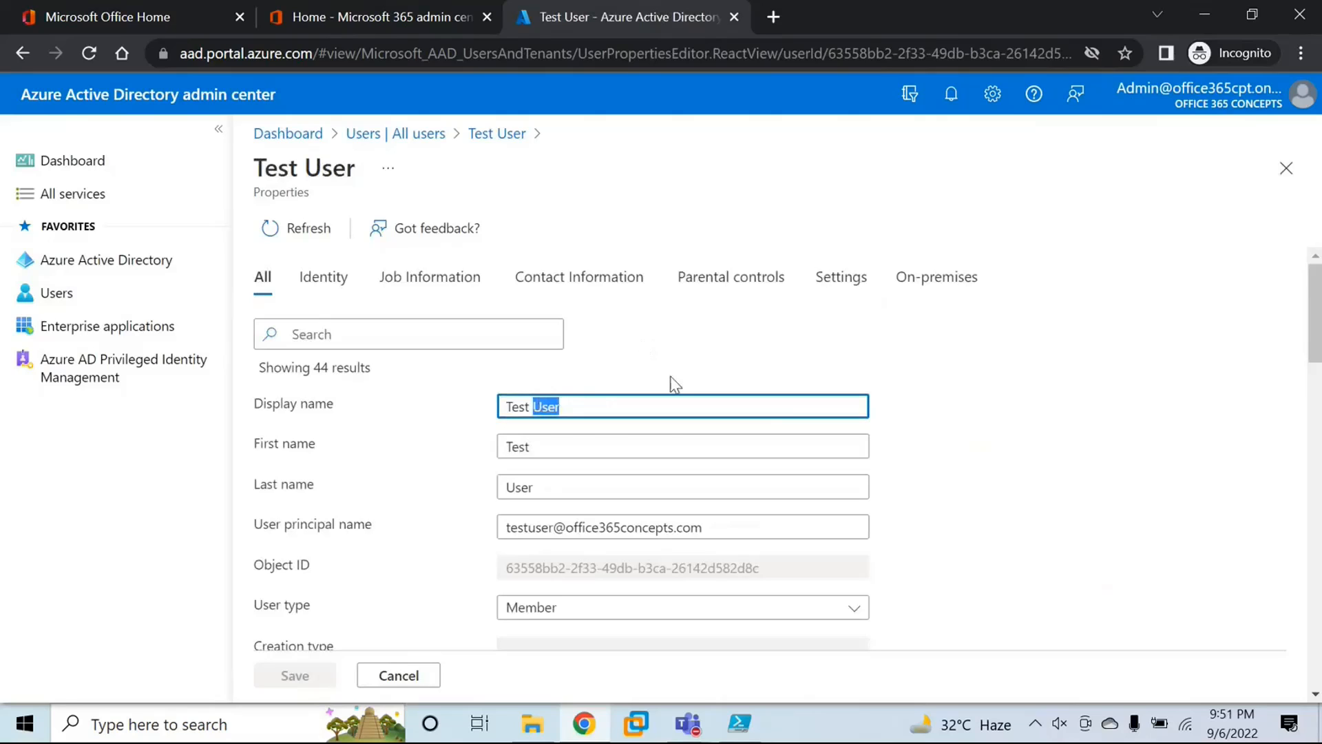
scroll(670, 358, down, 1)
double_click(567, 342)
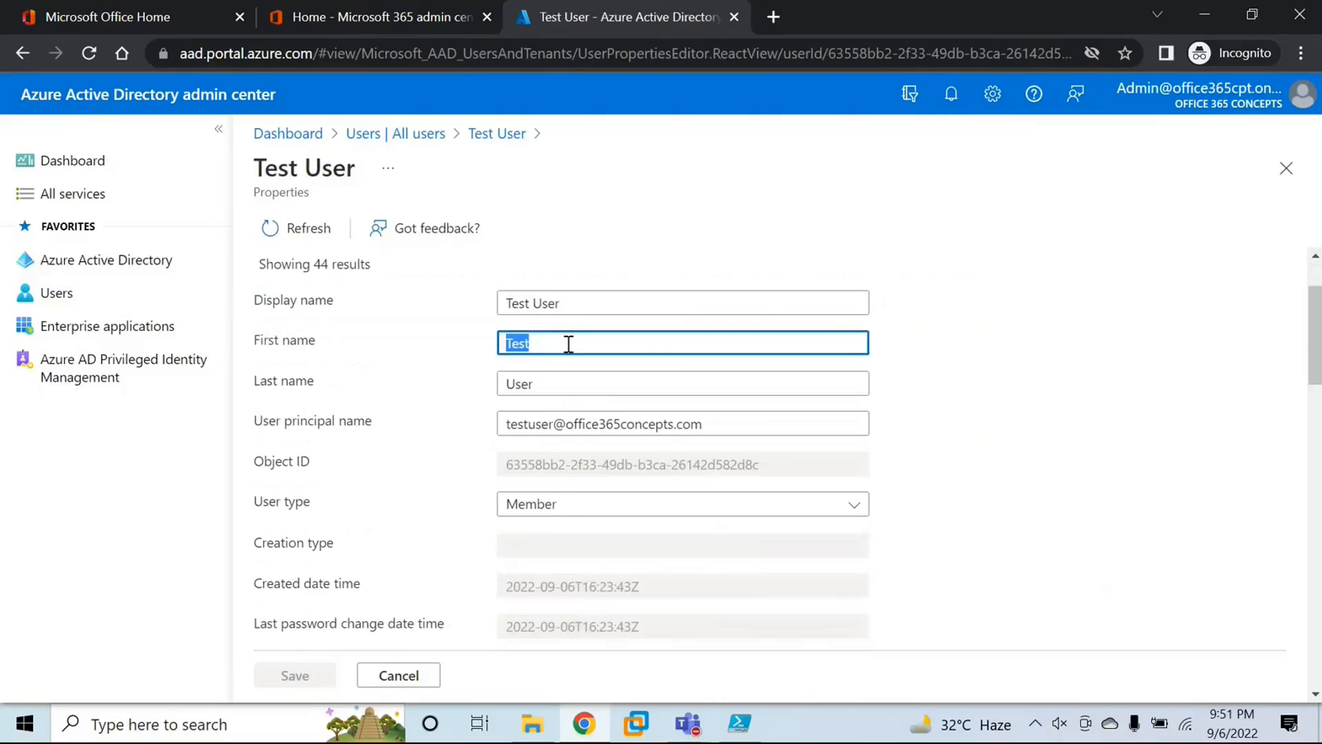
click(542, 382)
drag(536, 424, 655, 414)
click(656, 414)
scroll(618, 403, down, 6)
scroll(620, 398, up, 3)
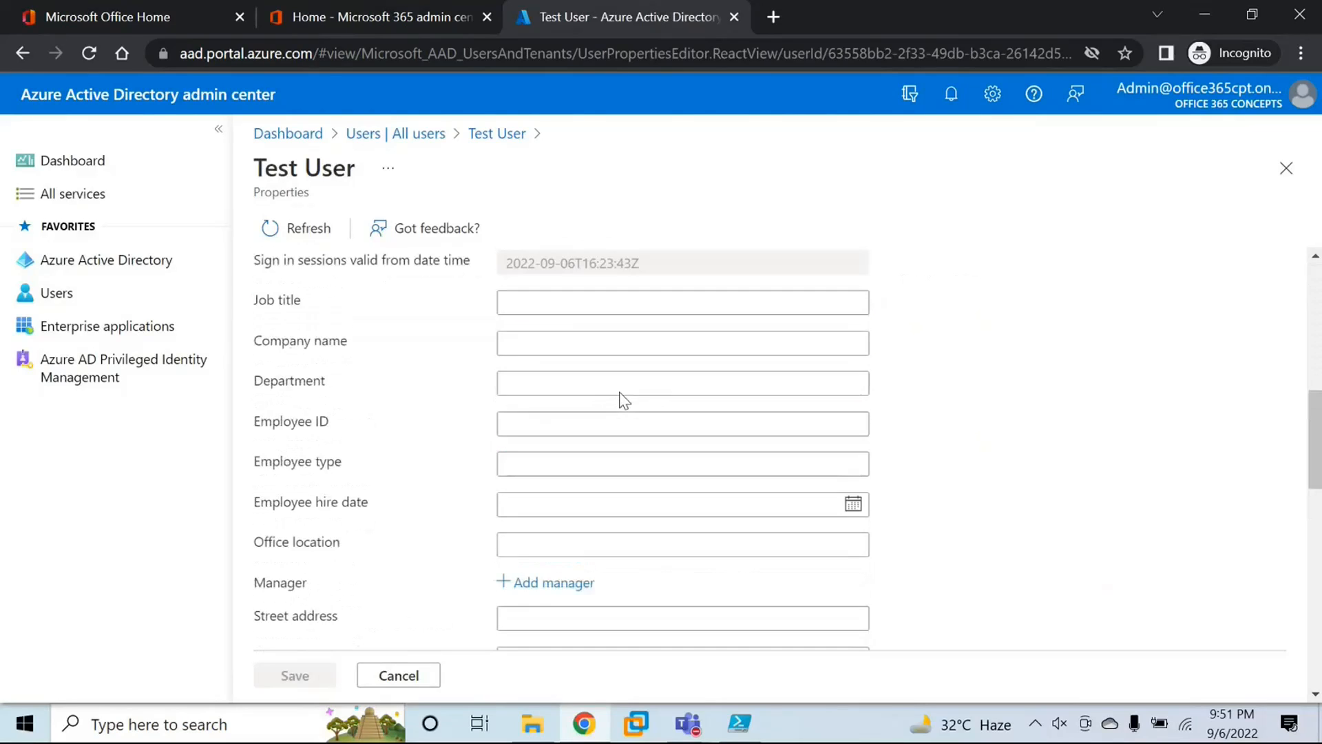
scroll(625, 400, down, 2)
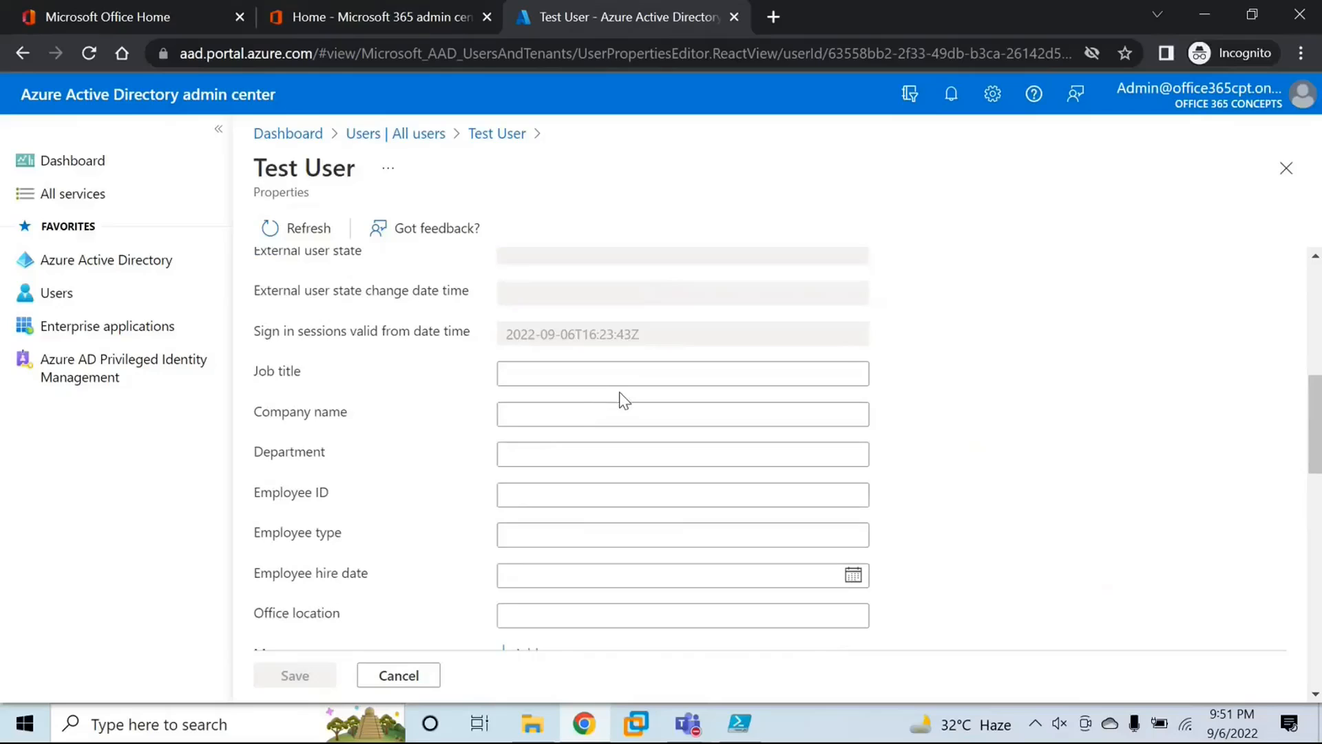
scroll(625, 400, down, 10)
scroll(626, 403, down, 5)
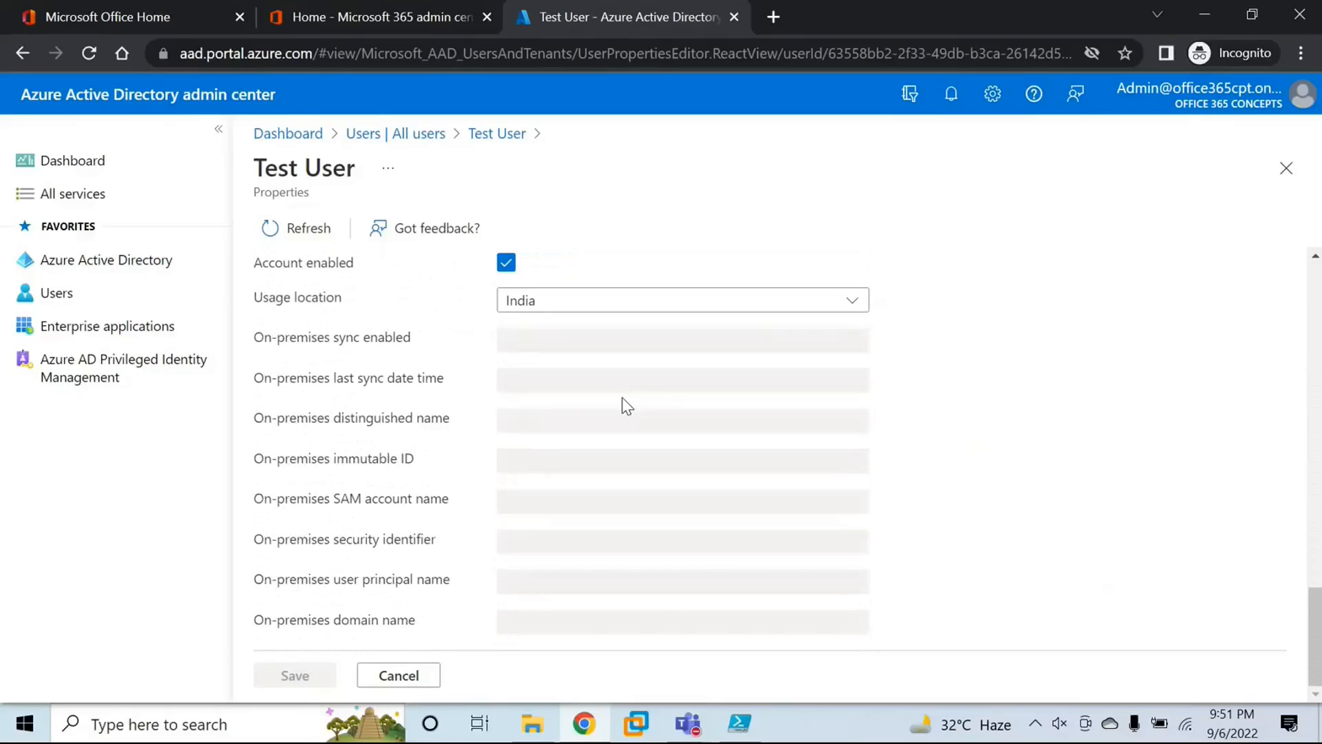
scroll(622, 398, up, 15)
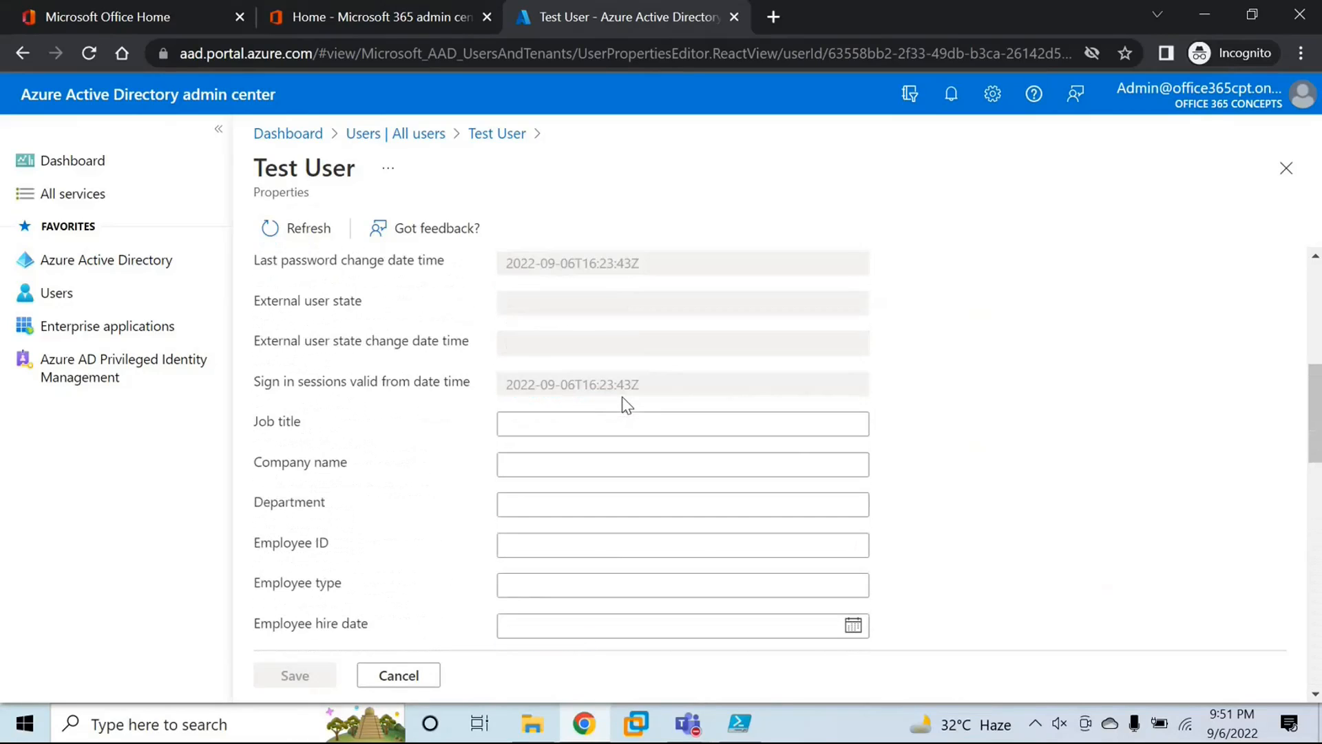
scroll(625, 400, up, 5)
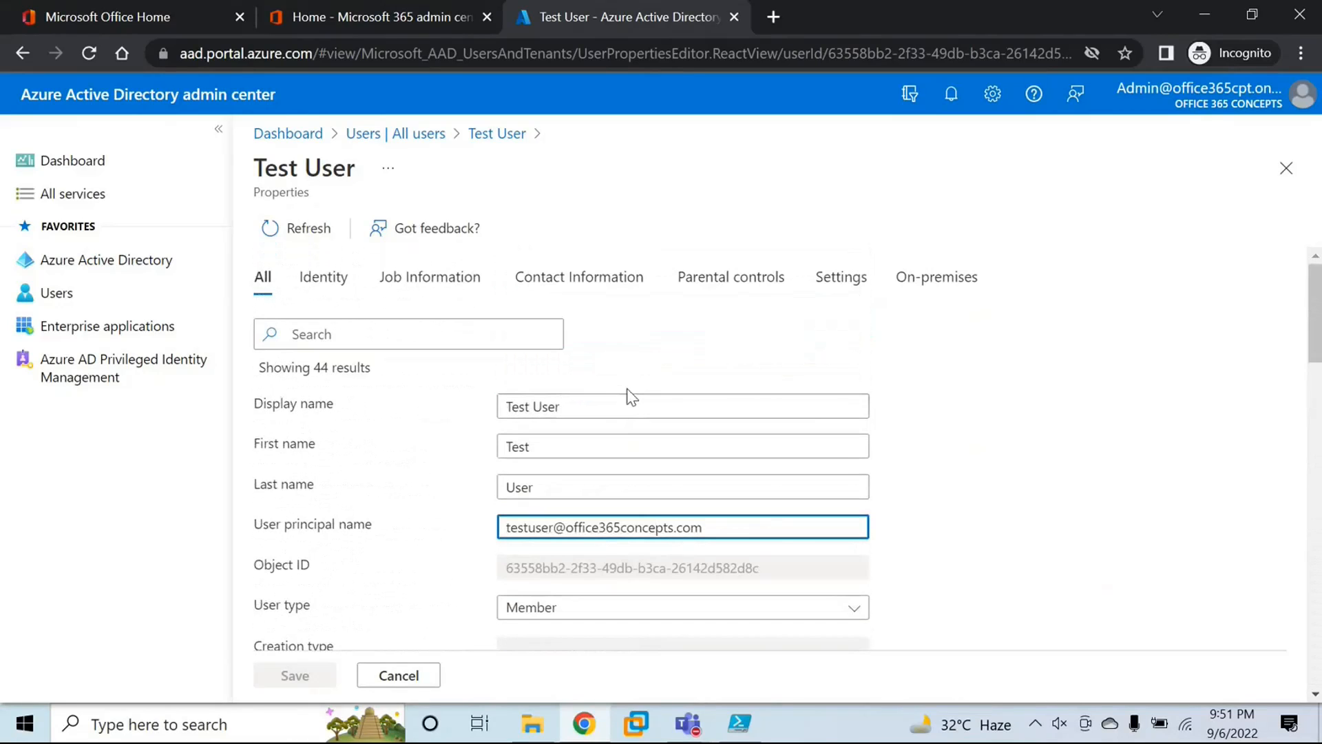
Step: Examine the Identity and Job Information categories of Test User's properties
click(337, 288)
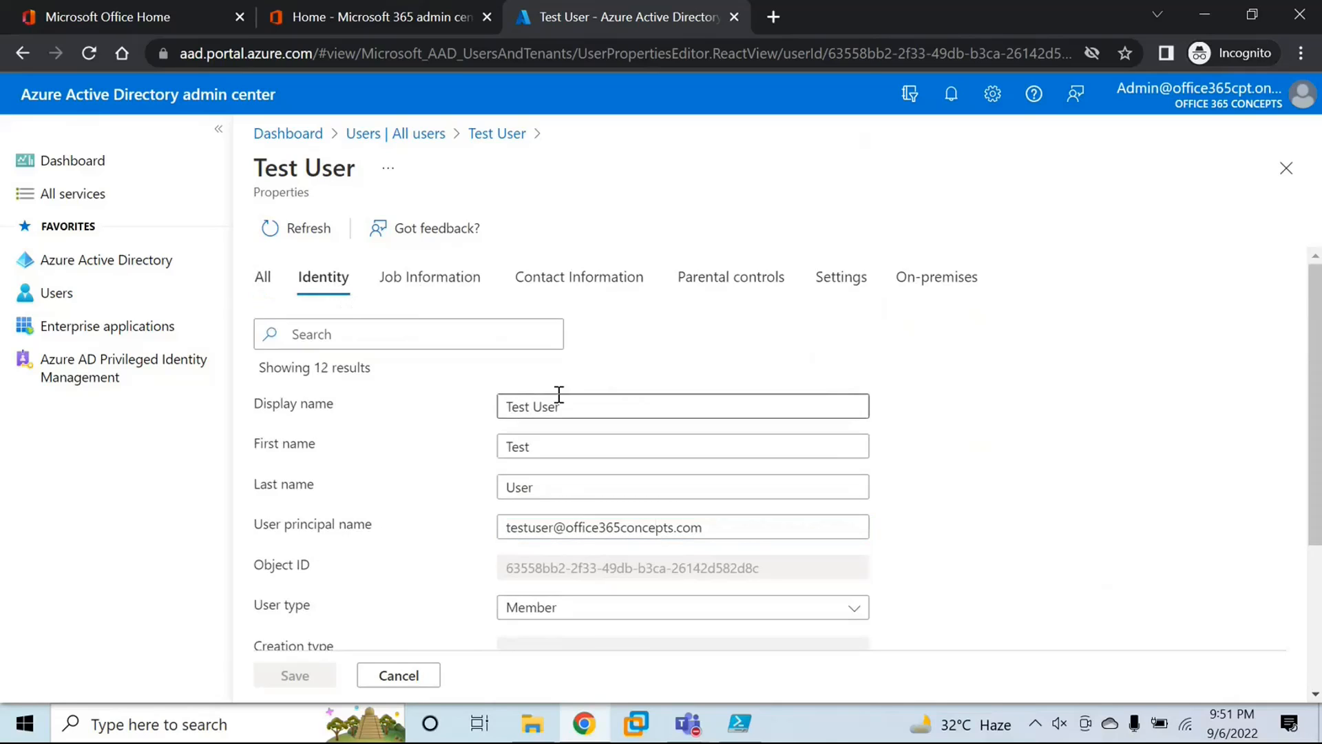
scroll(562, 400, down, 3)
scroll(586, 408, up, 3)
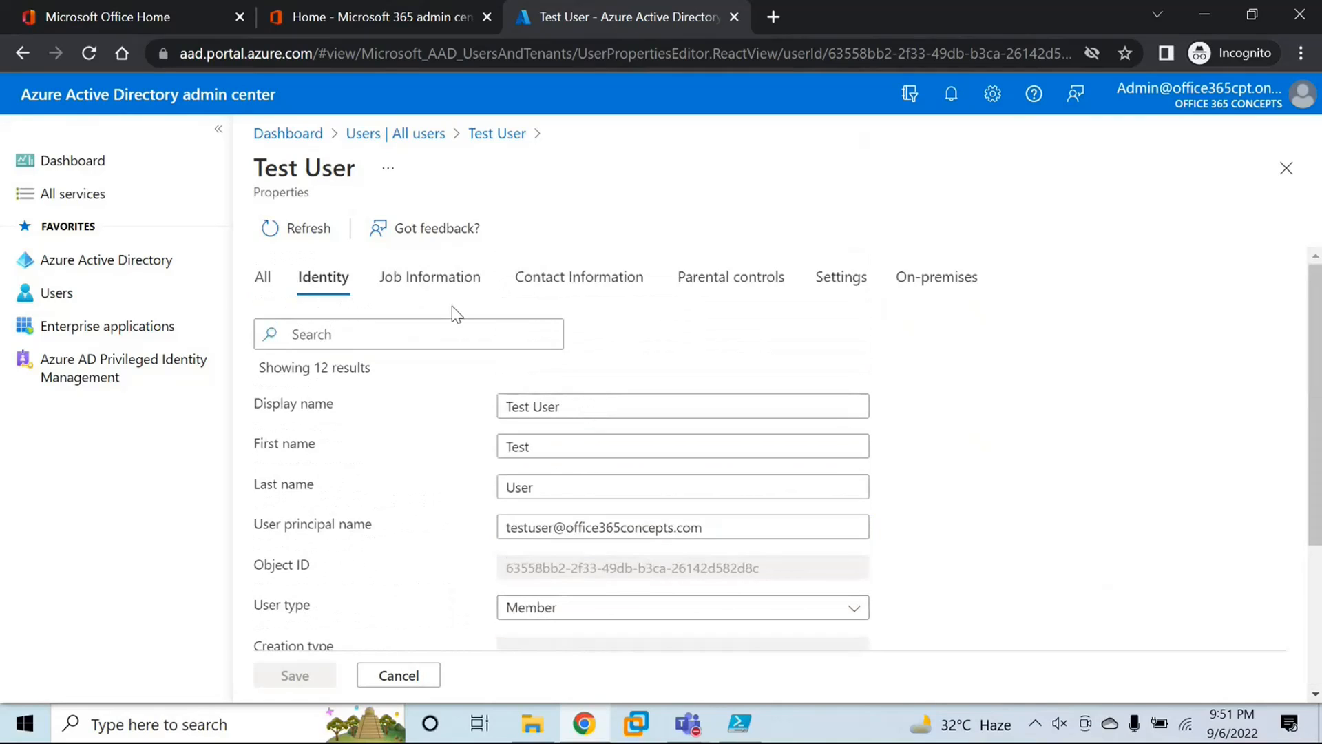
click(429, 278)
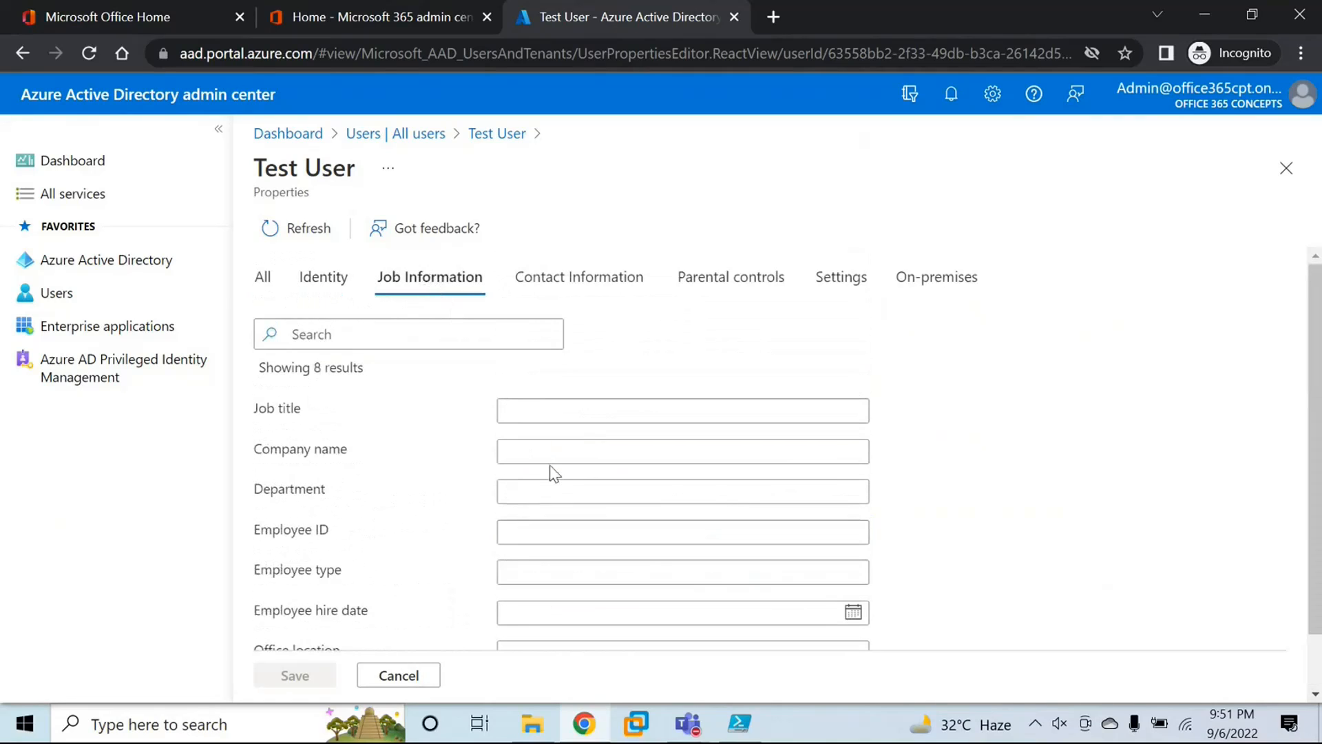
scroll(597, 447, down, 3)
scroll(603, 454, up, 3)
Step: Examine Test User's contact information, settings, parental controls and on-premises properties, and leave the property editor without saving
click(551, 279)
scroll(627, 441, down, 3)
scroll(631, 438, up, 3)
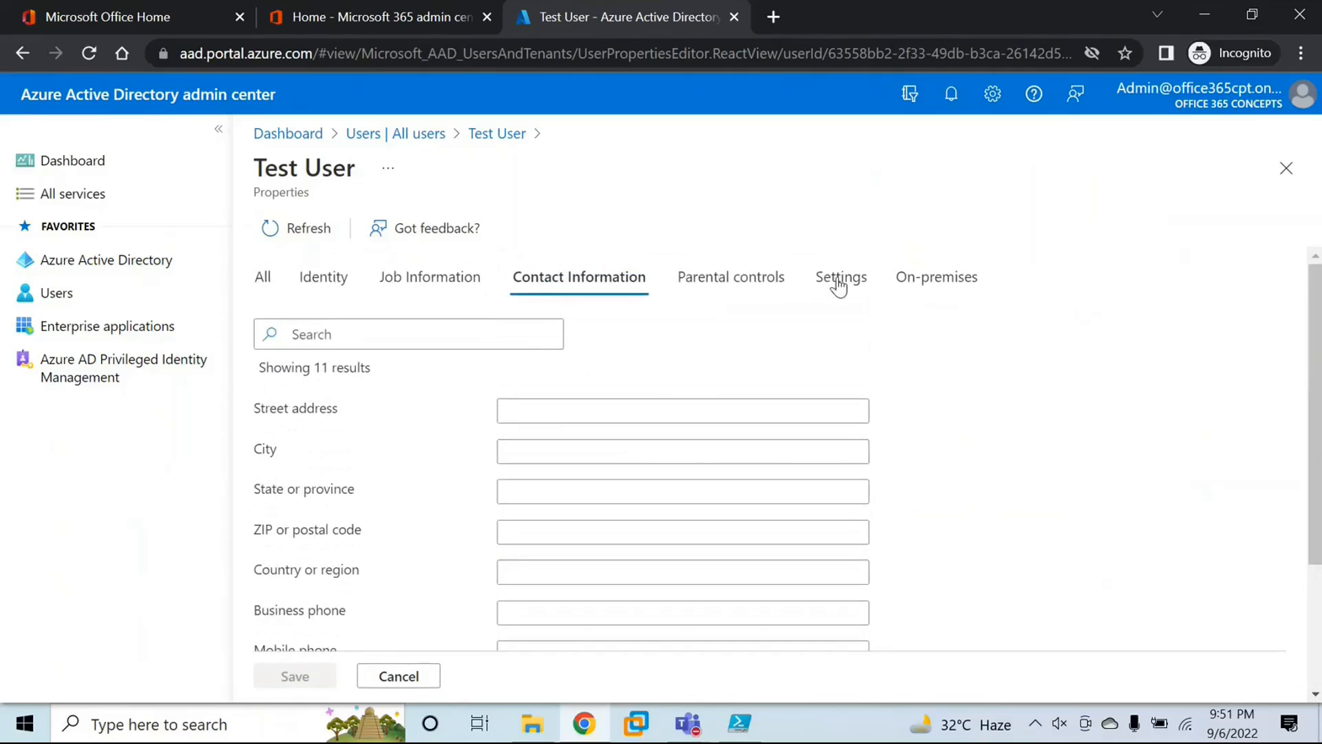
click(841, 277)
click(726, 297)
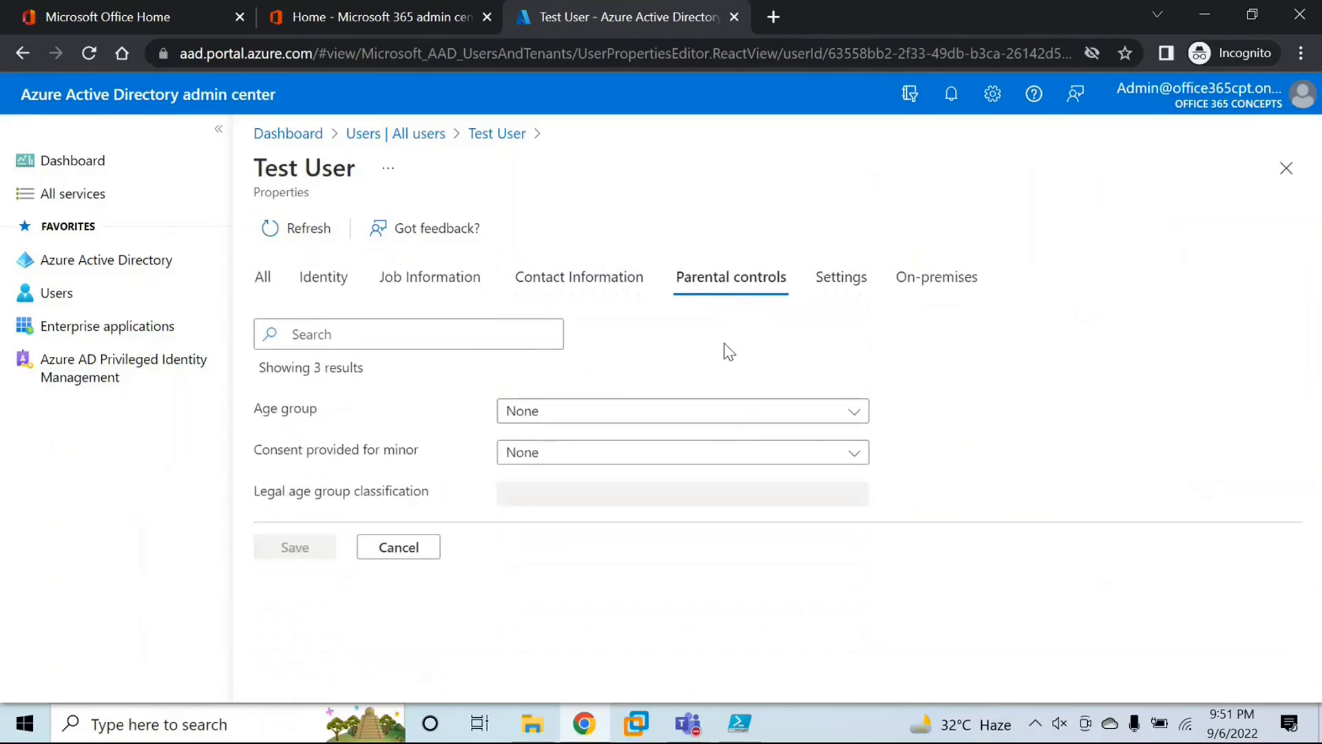
click(926, 288)
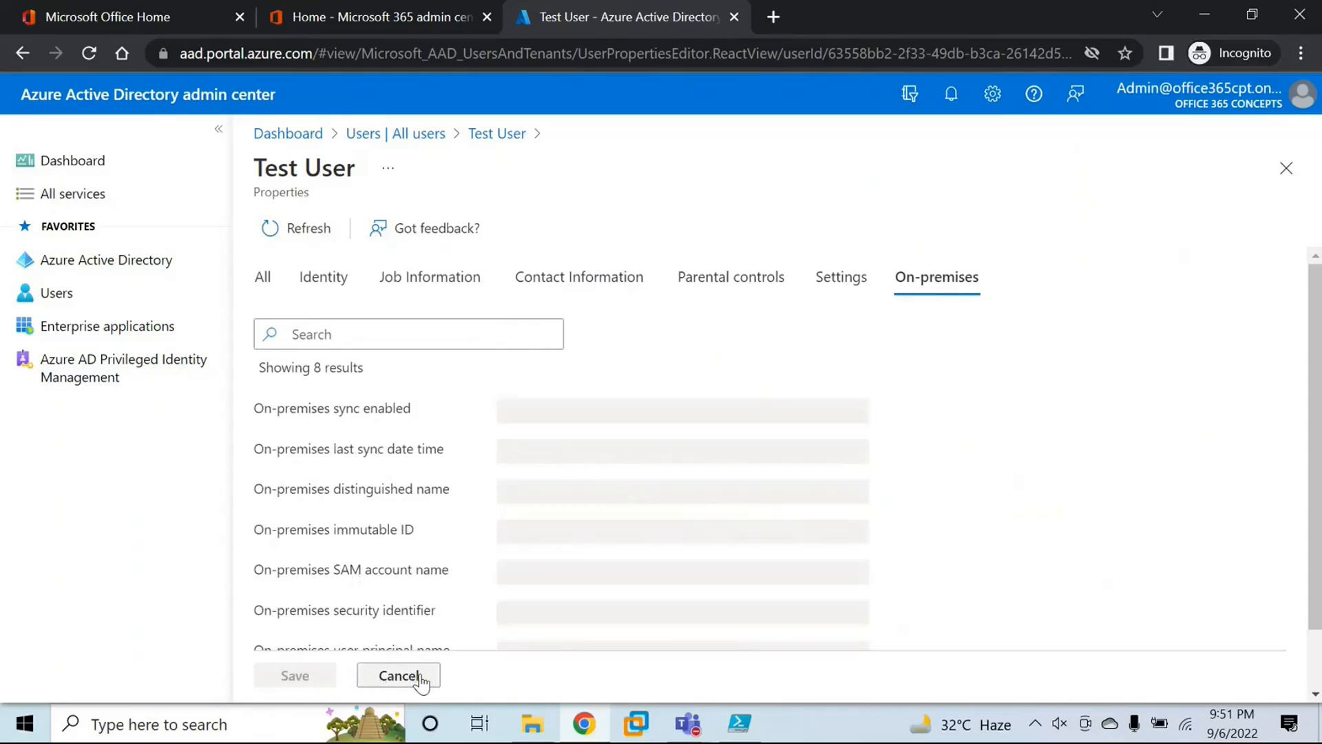
click(399, 675)
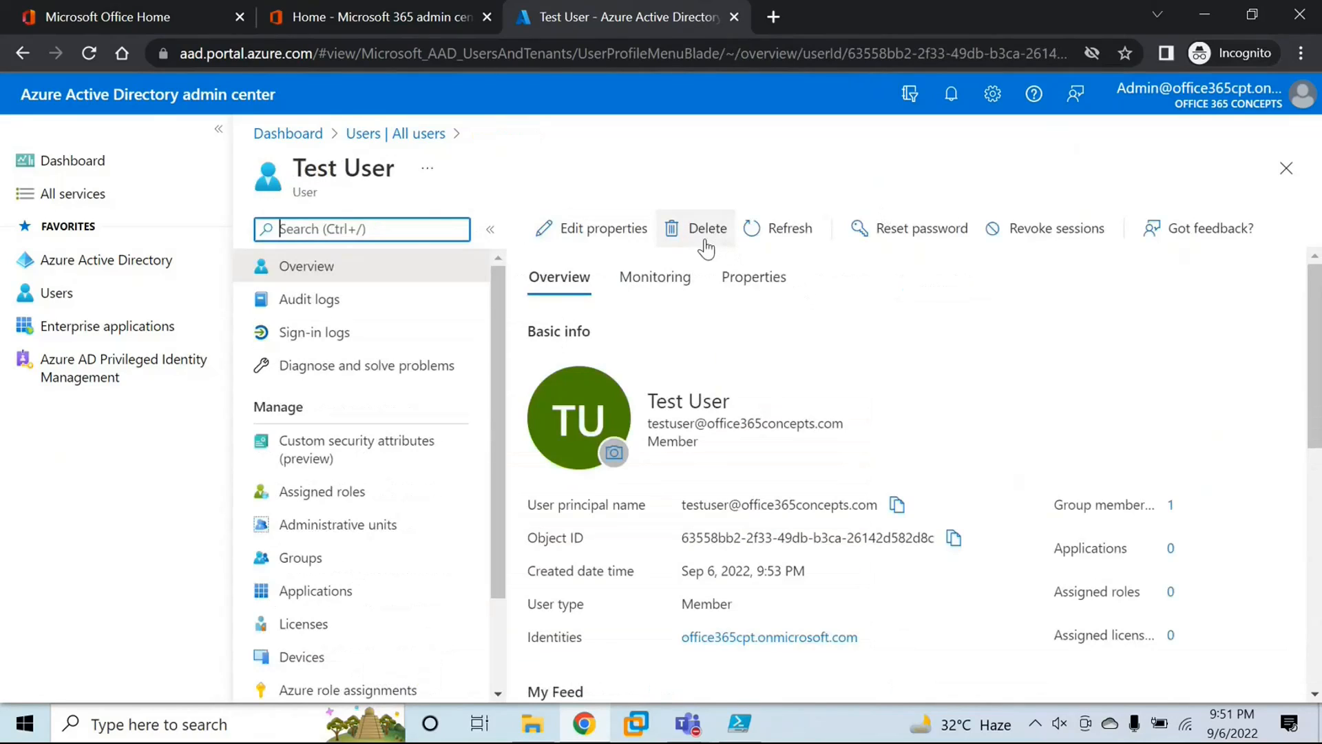
Step: Reset Test User's password and copy the generated temporary password
click(922, 229)
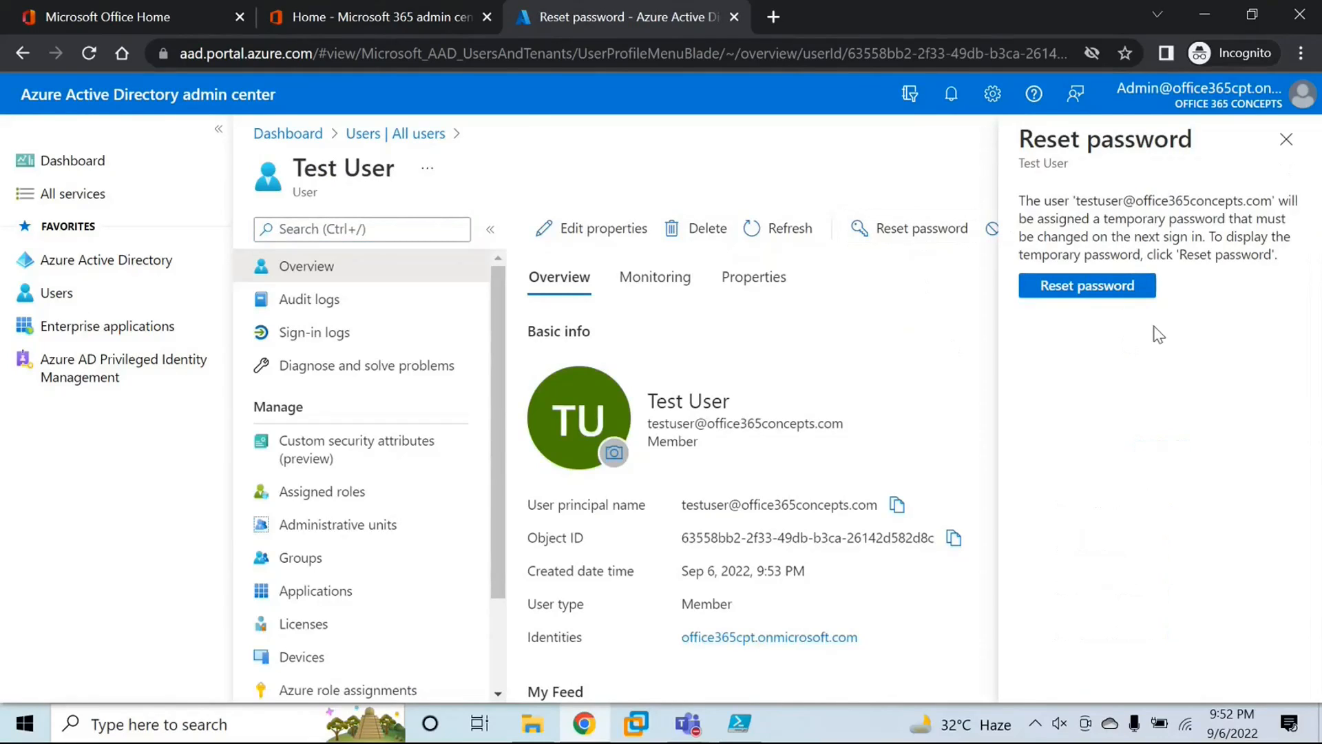
click(1107, 288)
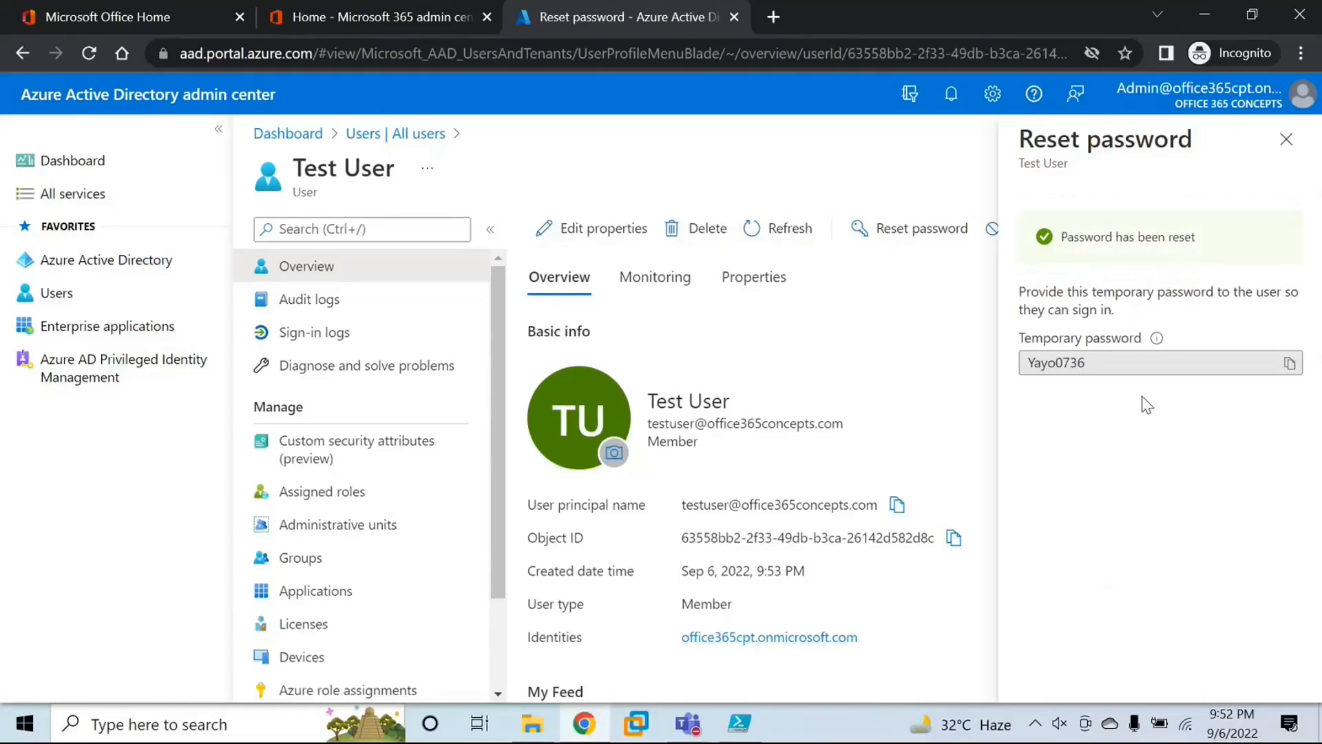
mouse_move(1167, 337)
click(1289, 363)
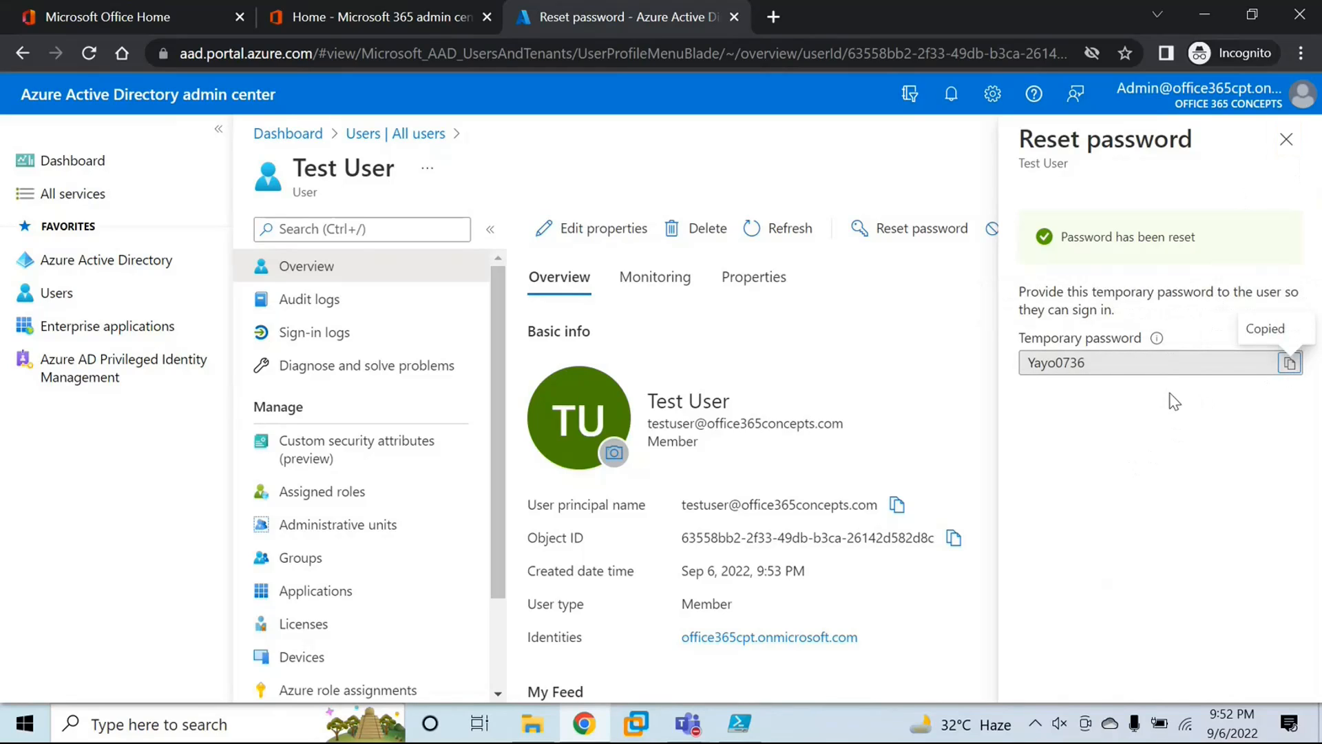
click(1286, 140)
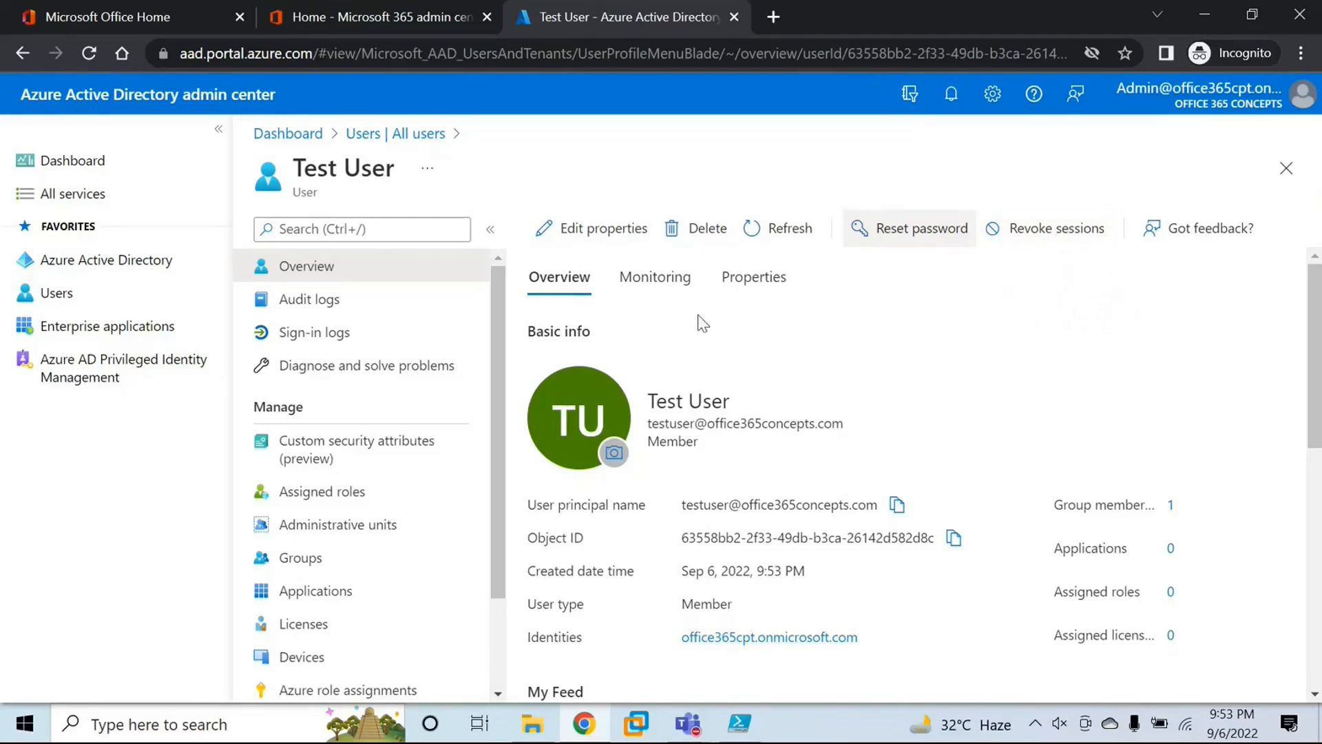
Step: Assign the Azure Active Directory Premium P2 and Office 365 E3 licenses to Test User with all their included services and save the assignment
scroll(396, 496, down, 2)
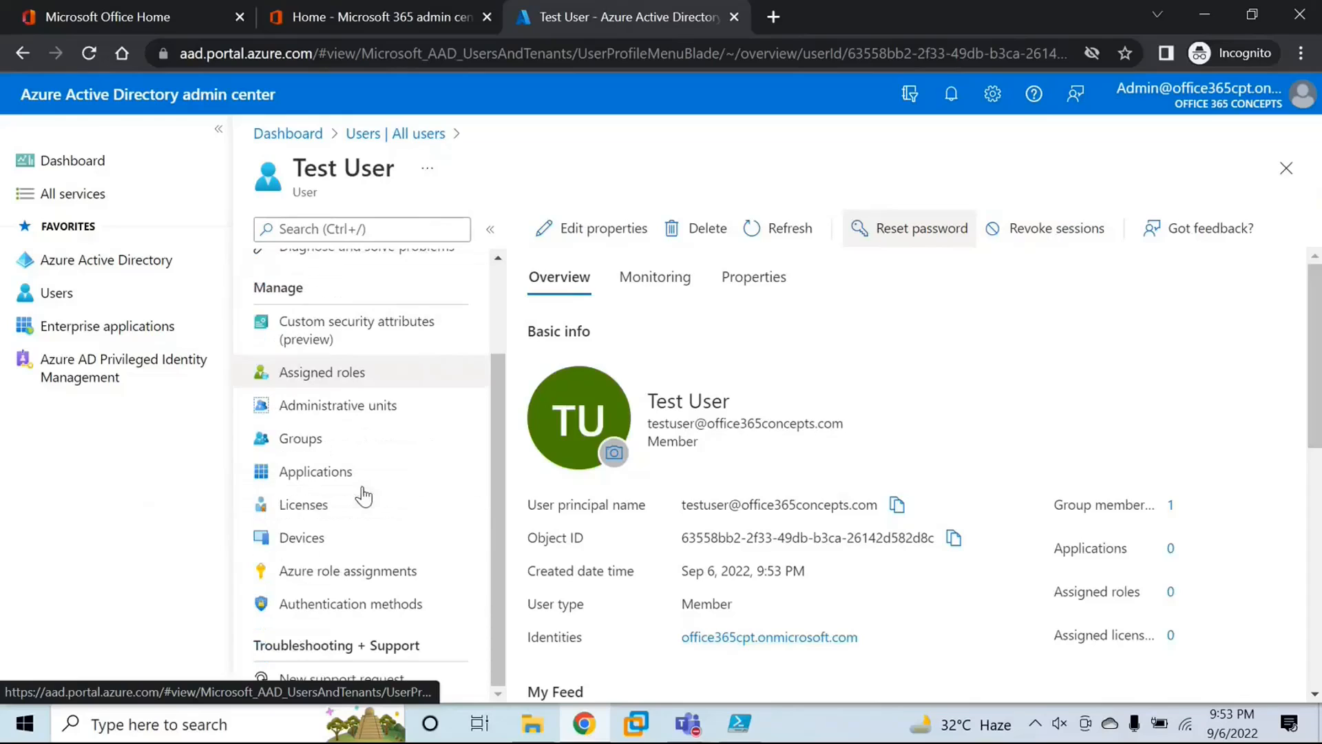
click(316, 505)
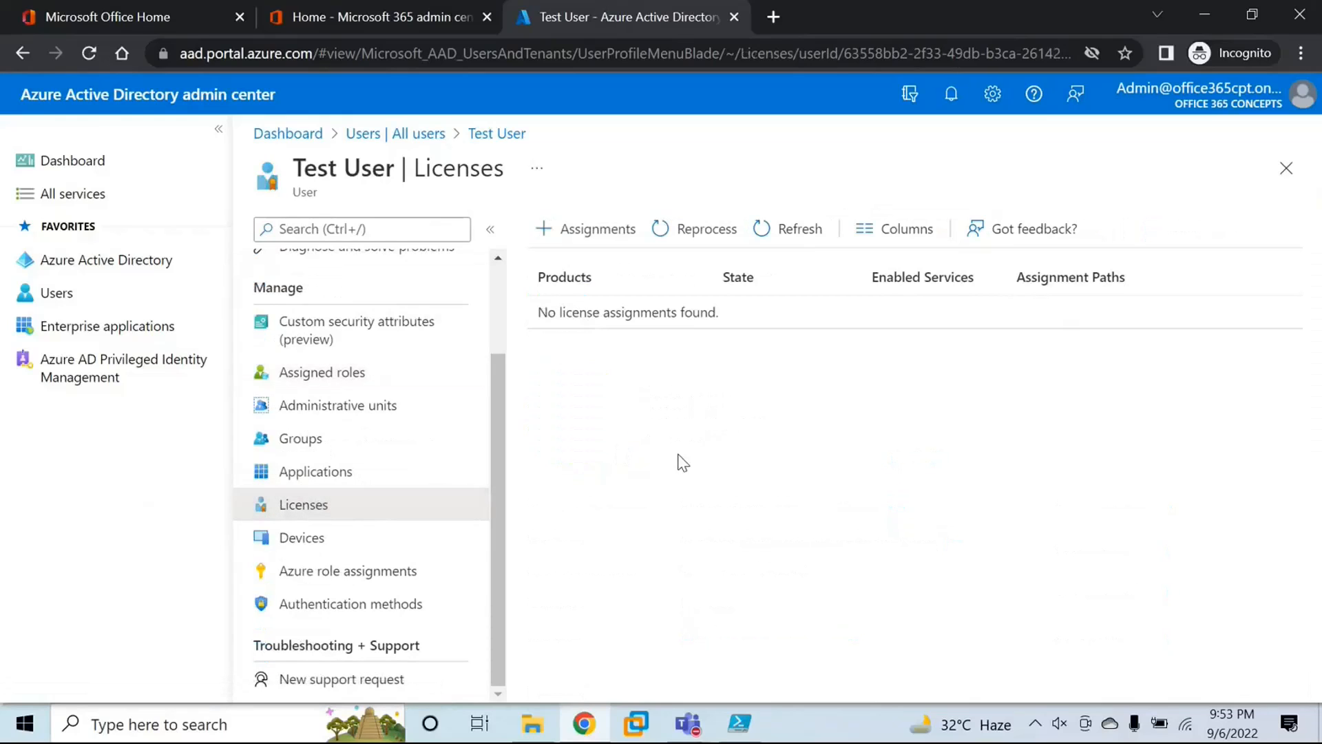
click(600, 237)
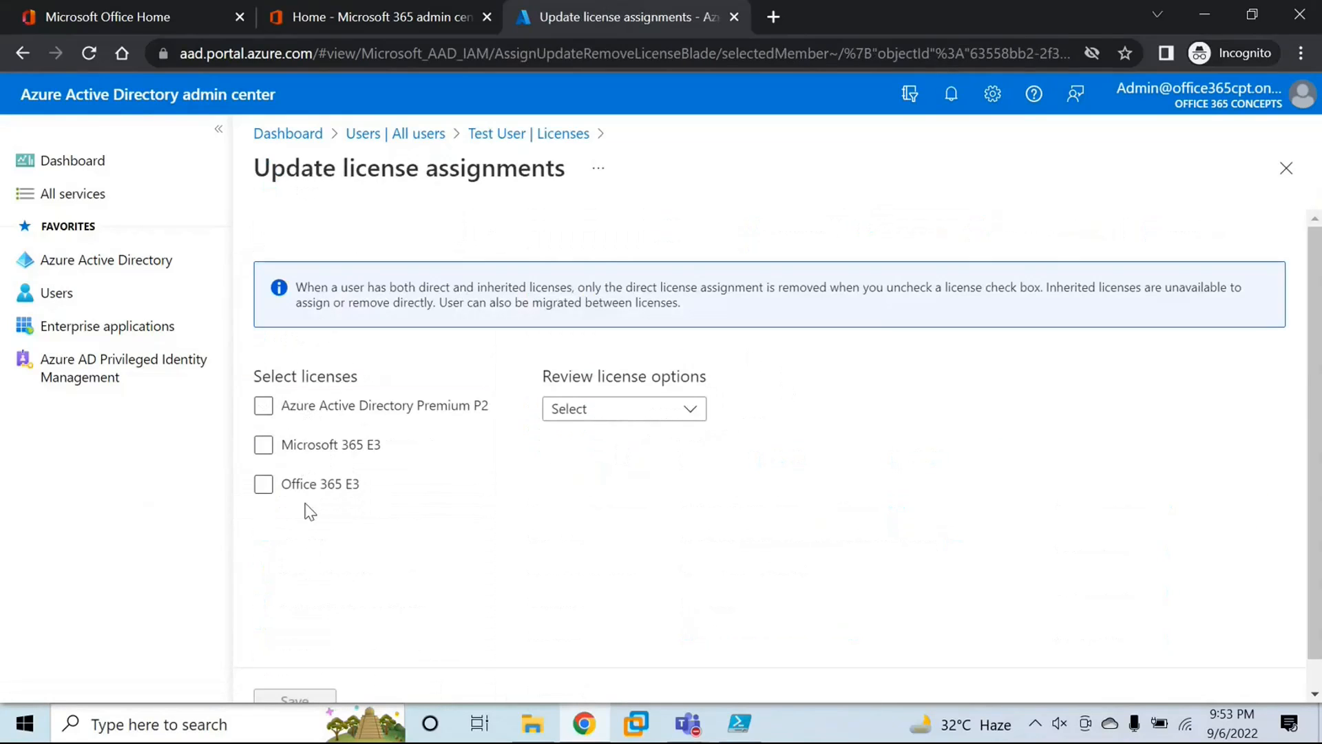
click(342, 448)
click(264, 489)
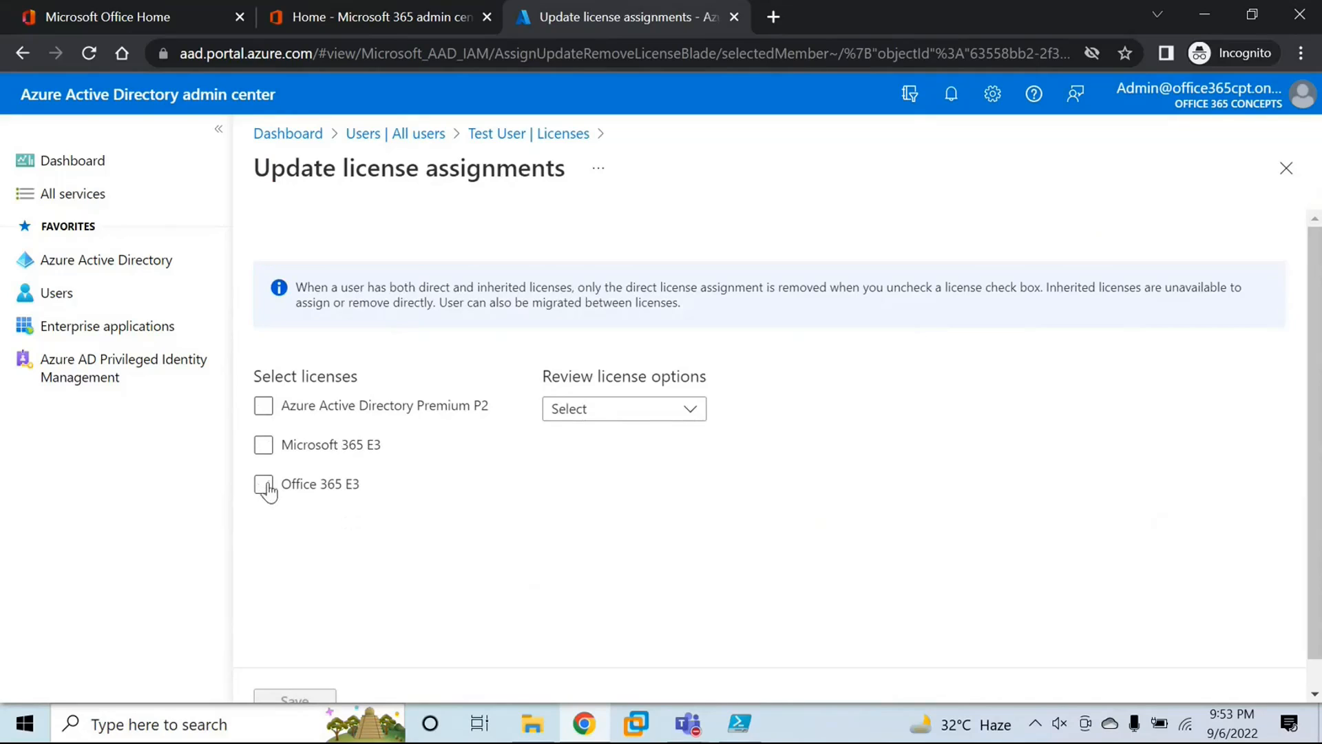
click(265, 408)
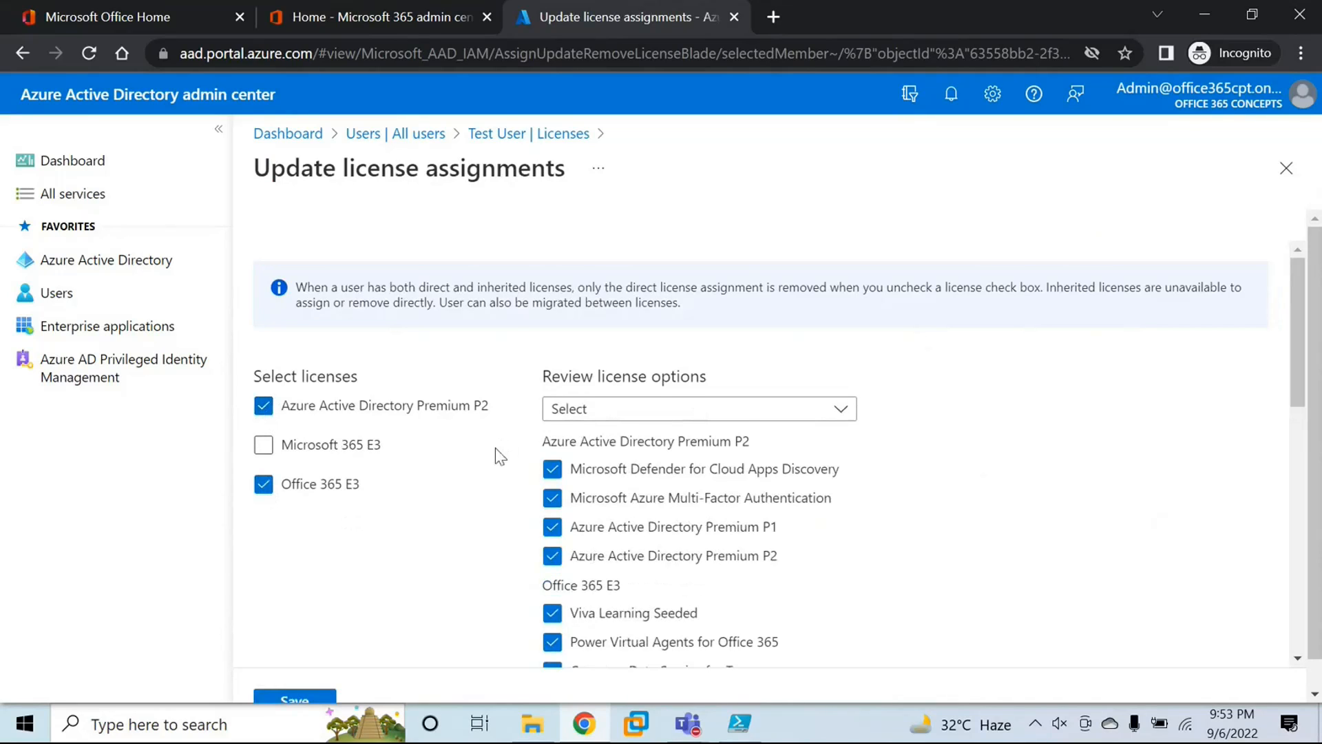
scroll(420, 523, down, 3)
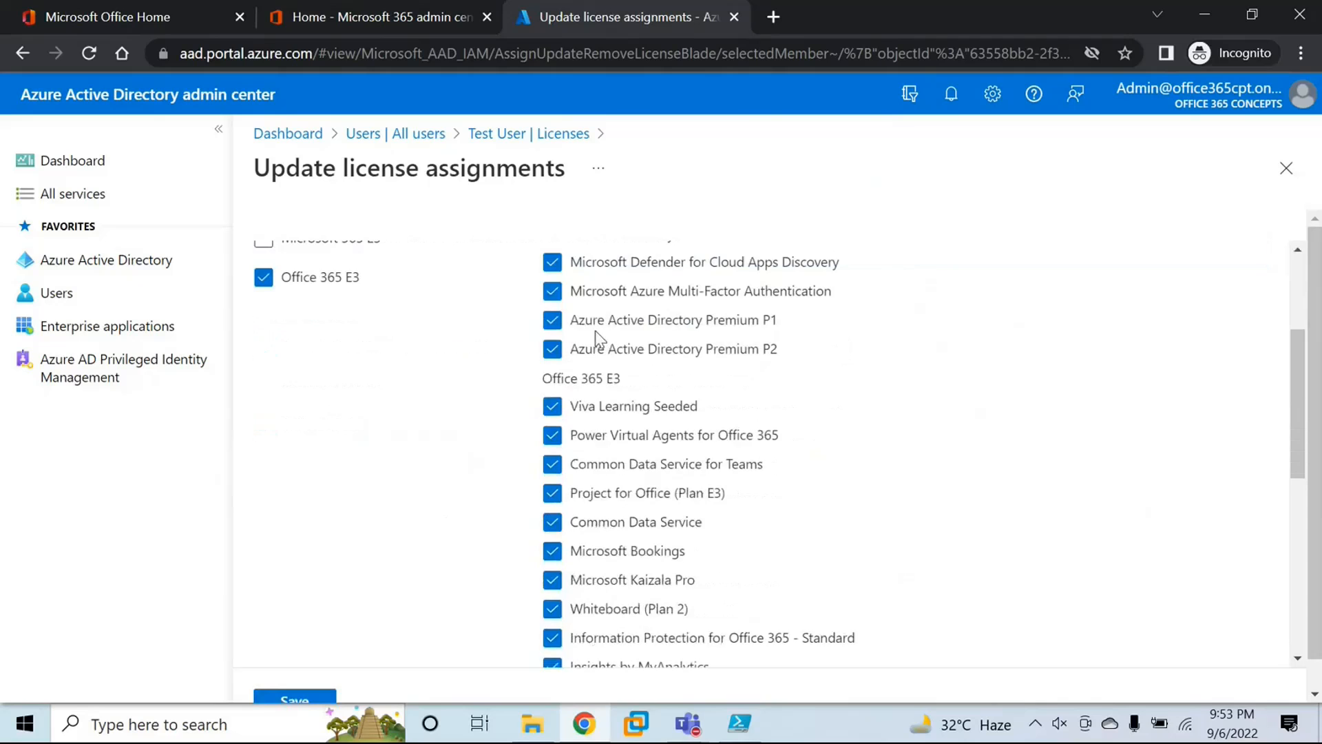
scroll(626, 344, down, 7)
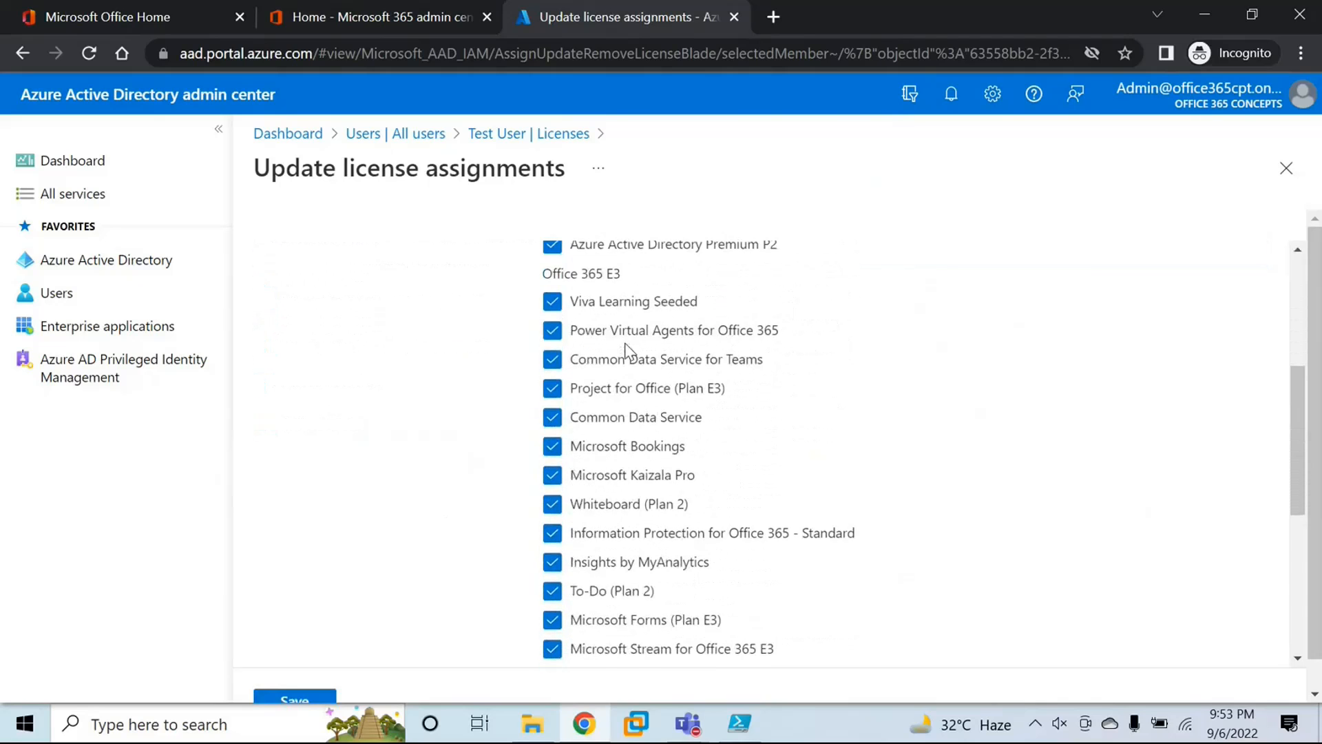
scroll(624, 344, down, 3)
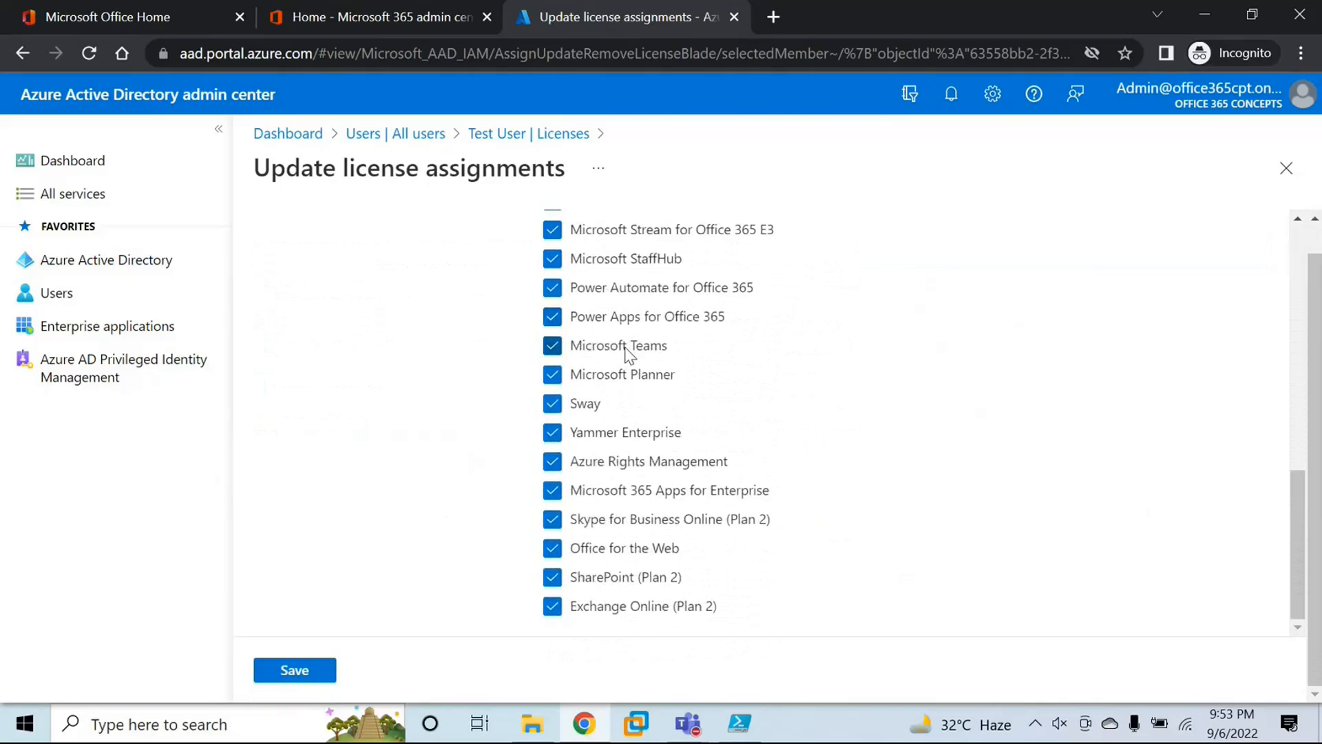
click(322, 673)
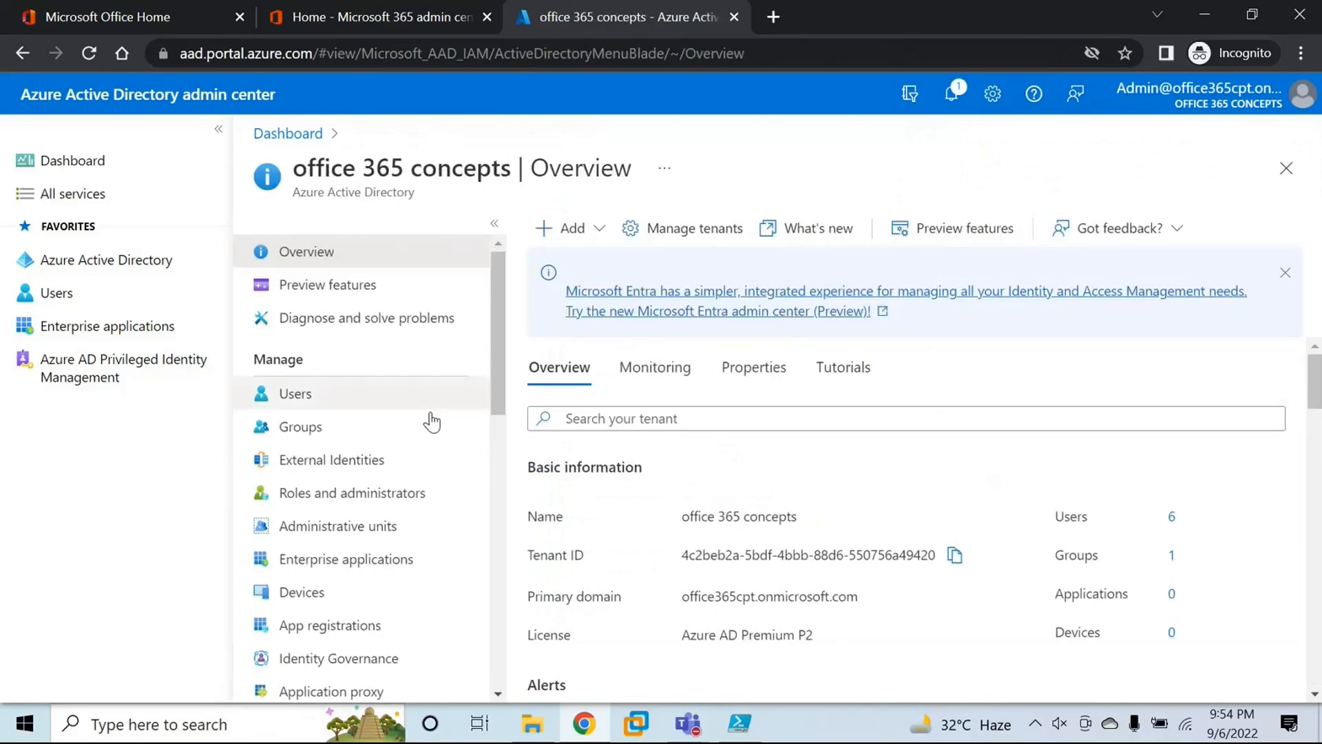
Step: Start a new group of type Security in Azure Active Directory and name it Security Group 1
click(345, 428)
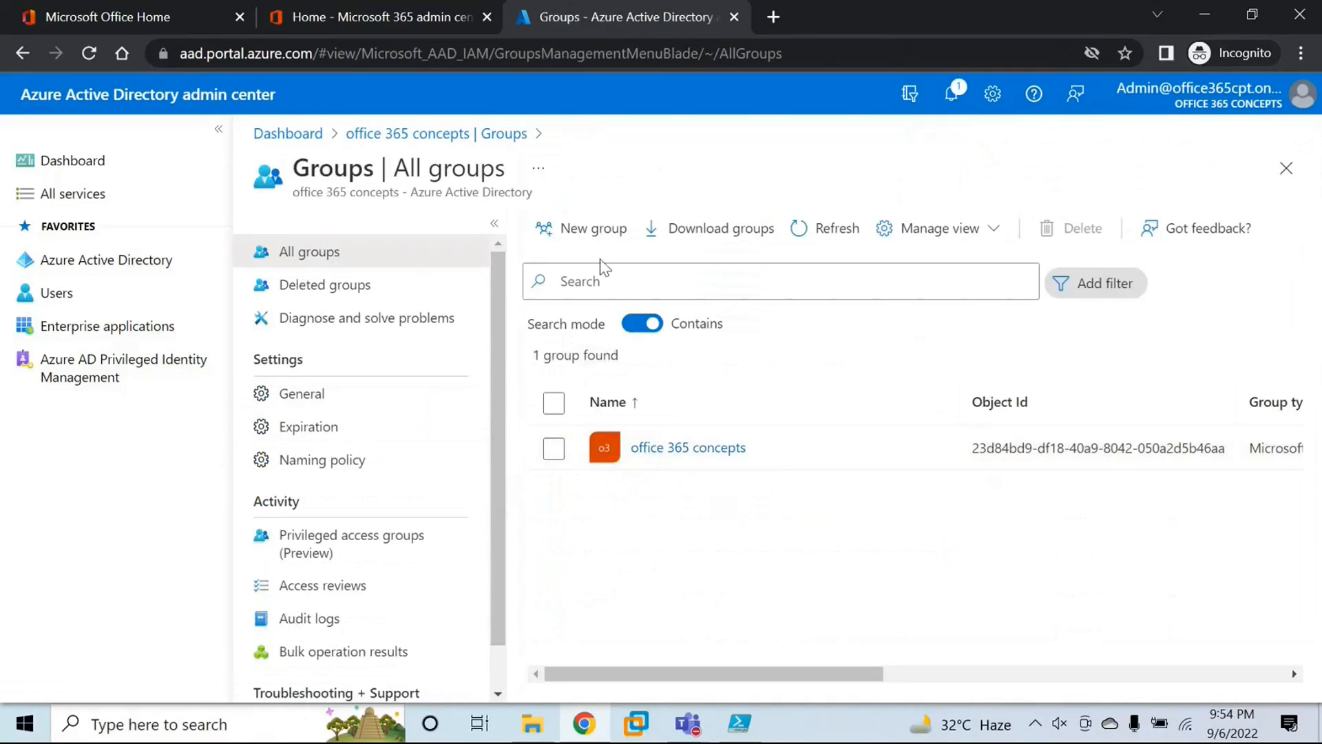
click(598, 228)
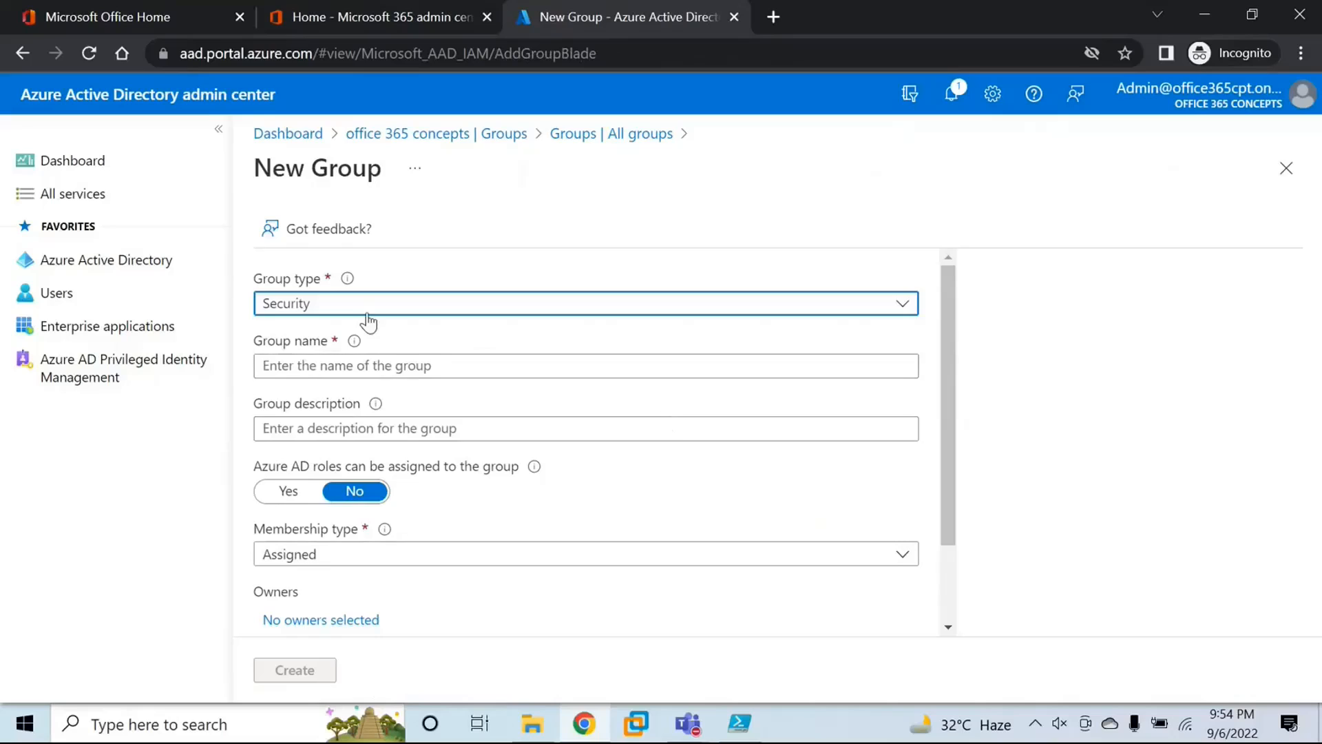
click(362, 311)
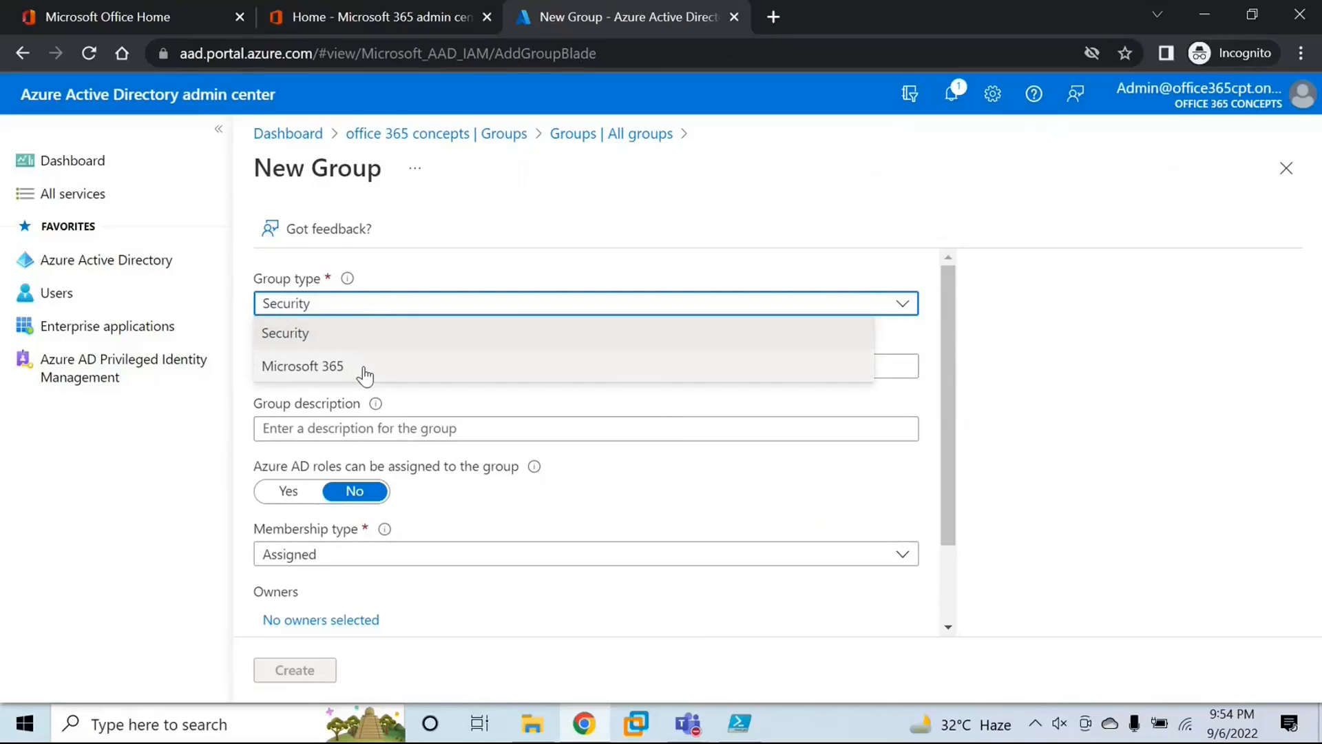
click(321, 342)
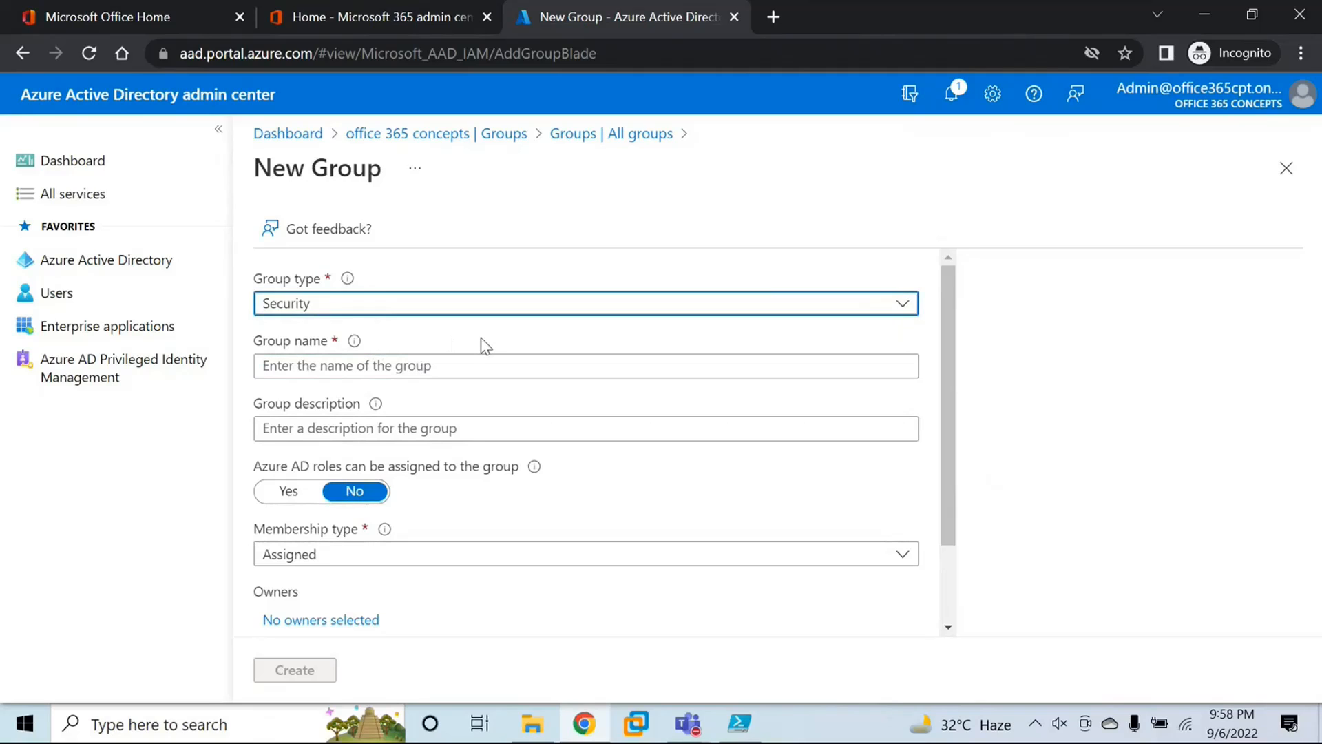
click(431, 366)
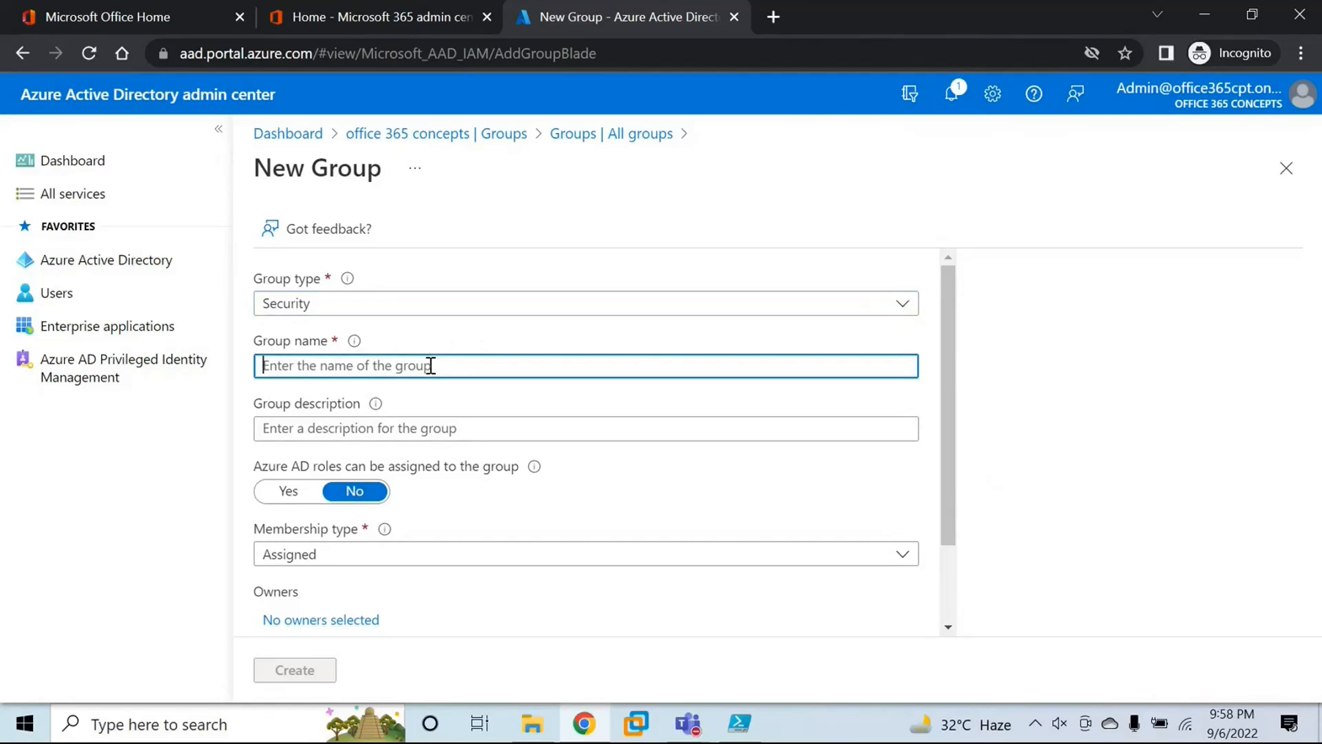
text(Security Group )
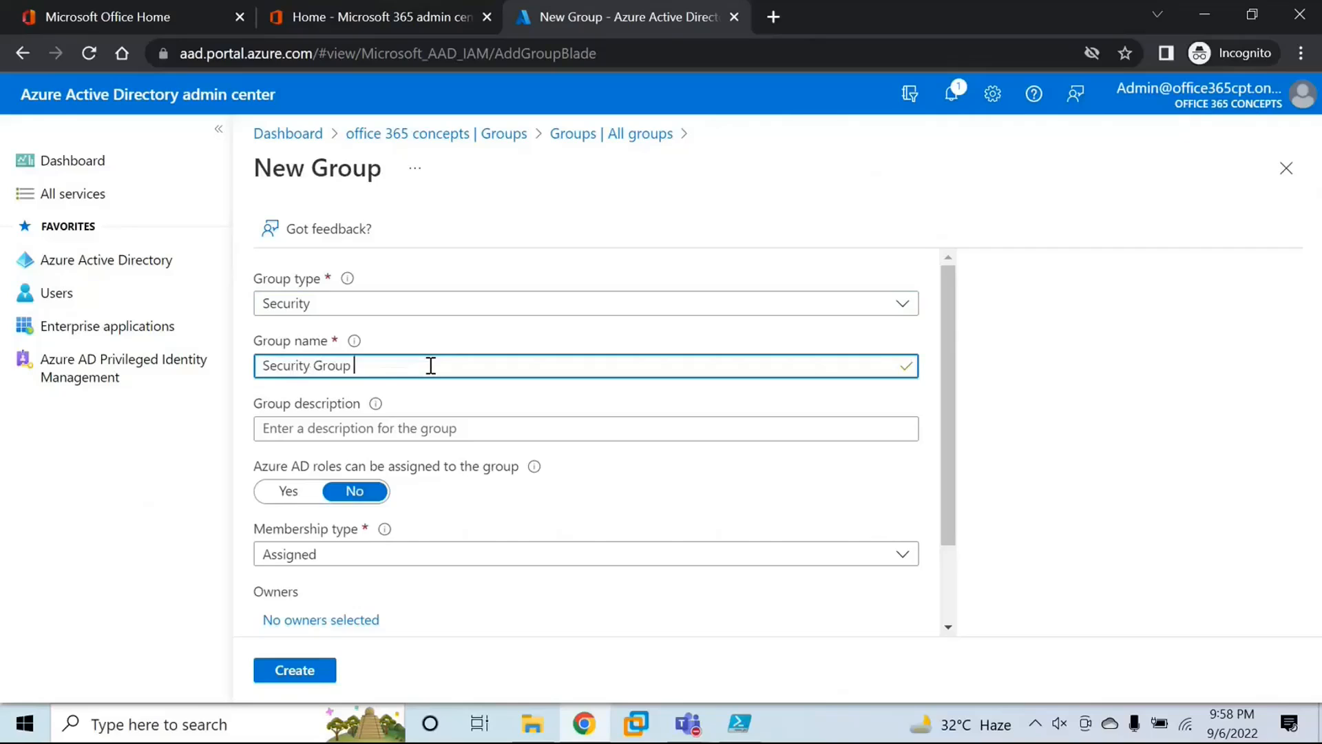
text(1)
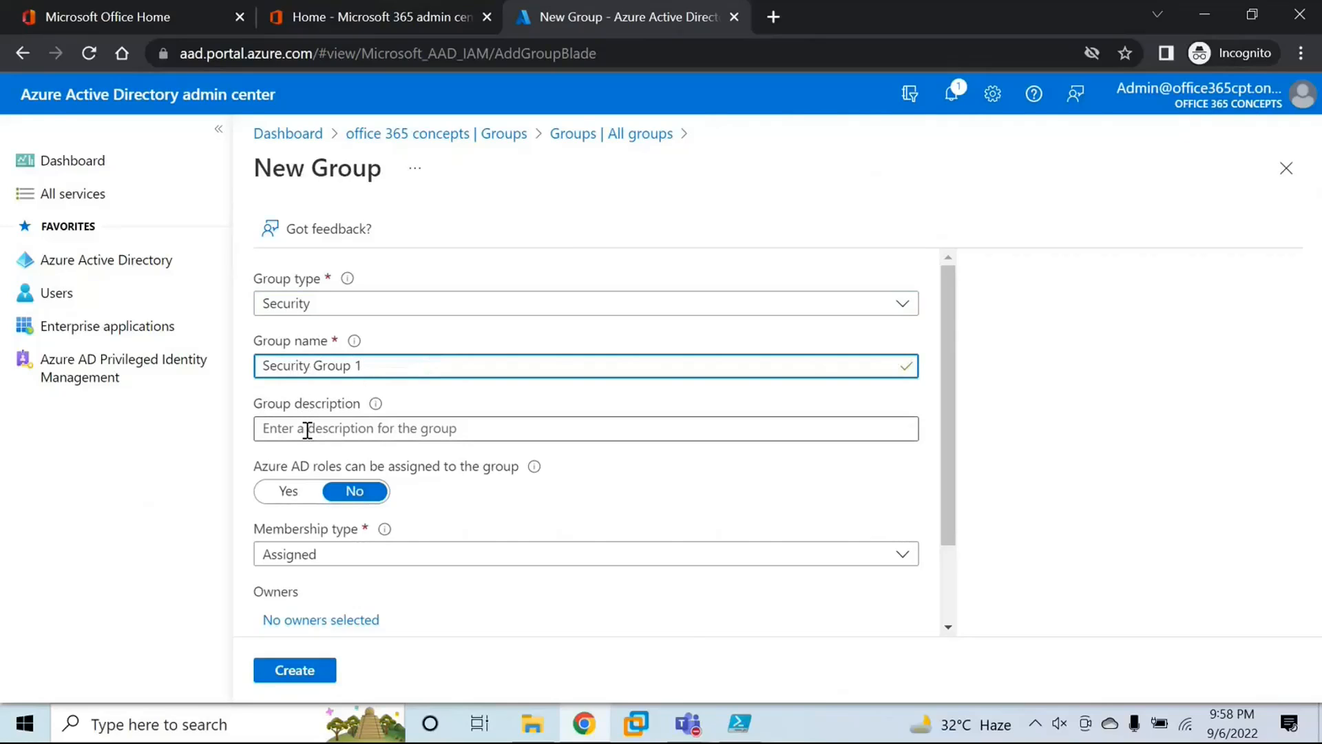
Step: Allow Azure AD roles to be assigned to the new group and give it the Windows 365 Administrator role
drag(253, 467, 511, 472)
click(477, 481)
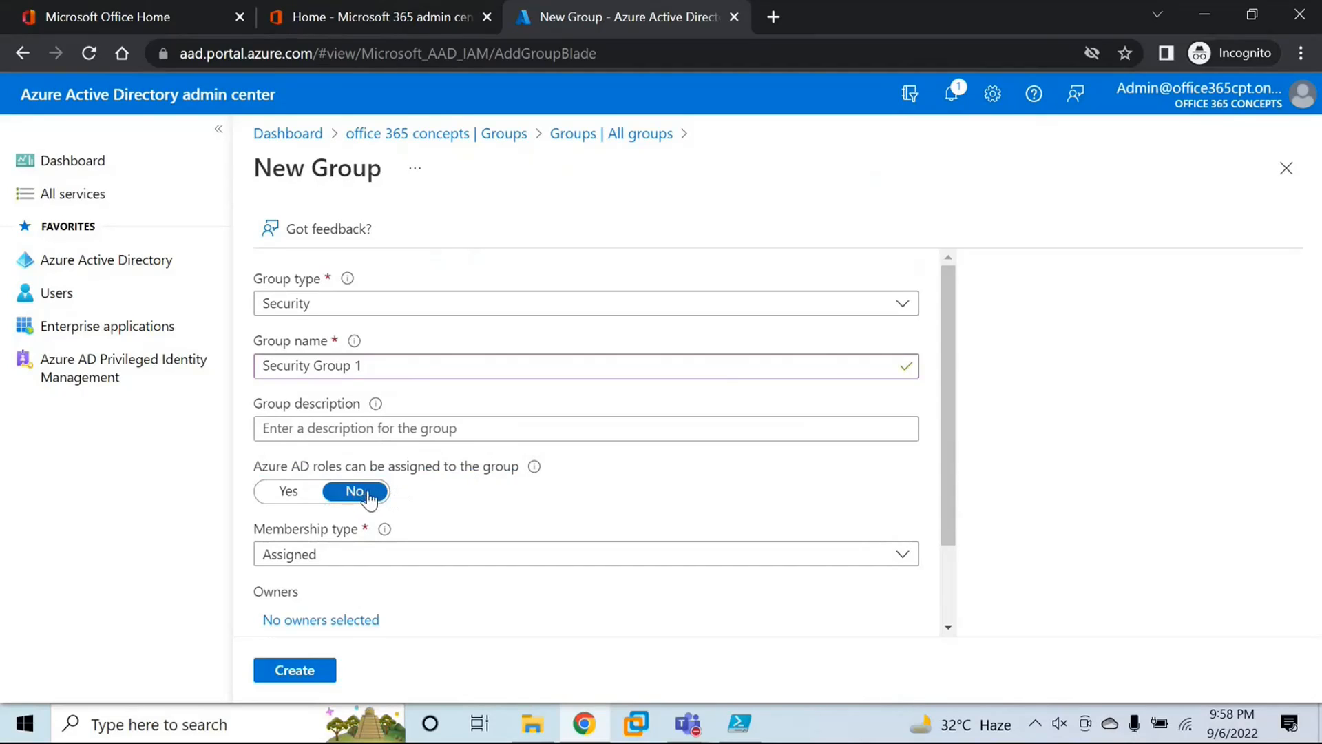
click(309, 495)
scroll(410, 475, down, 3)
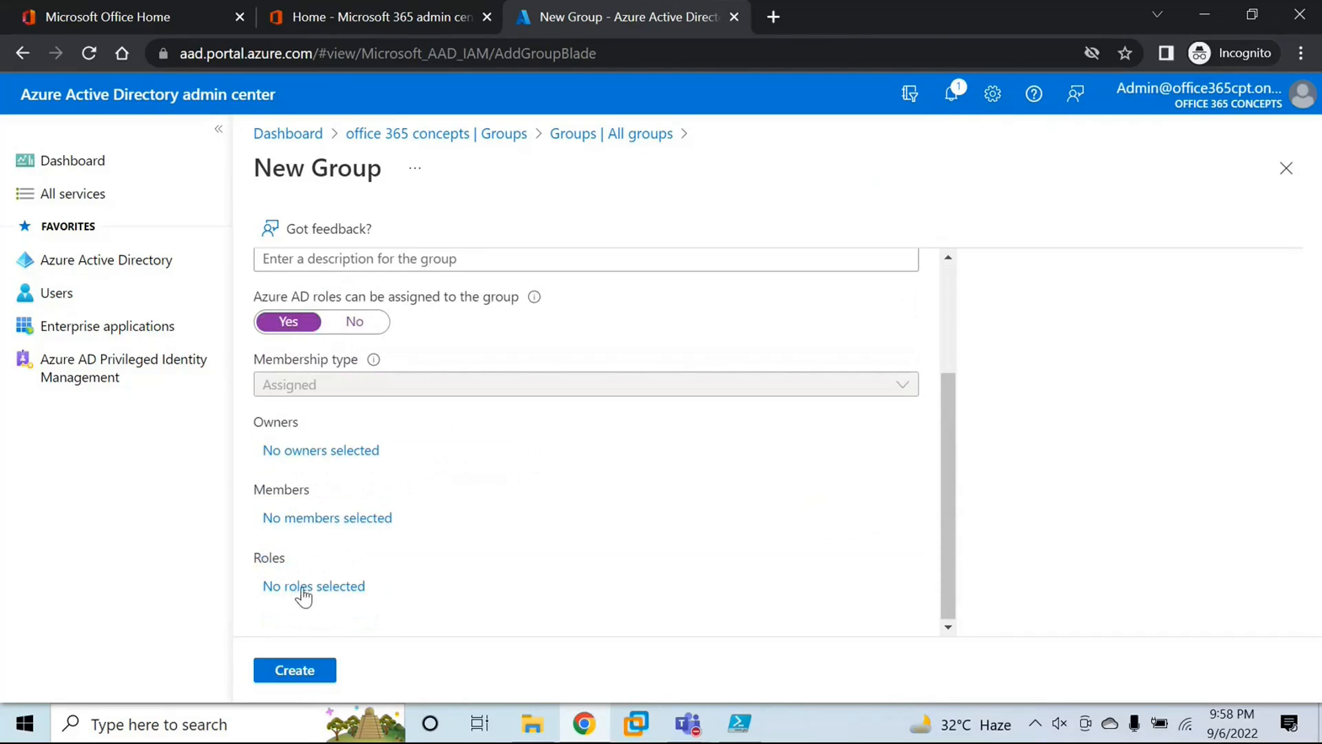
click(332, 597)
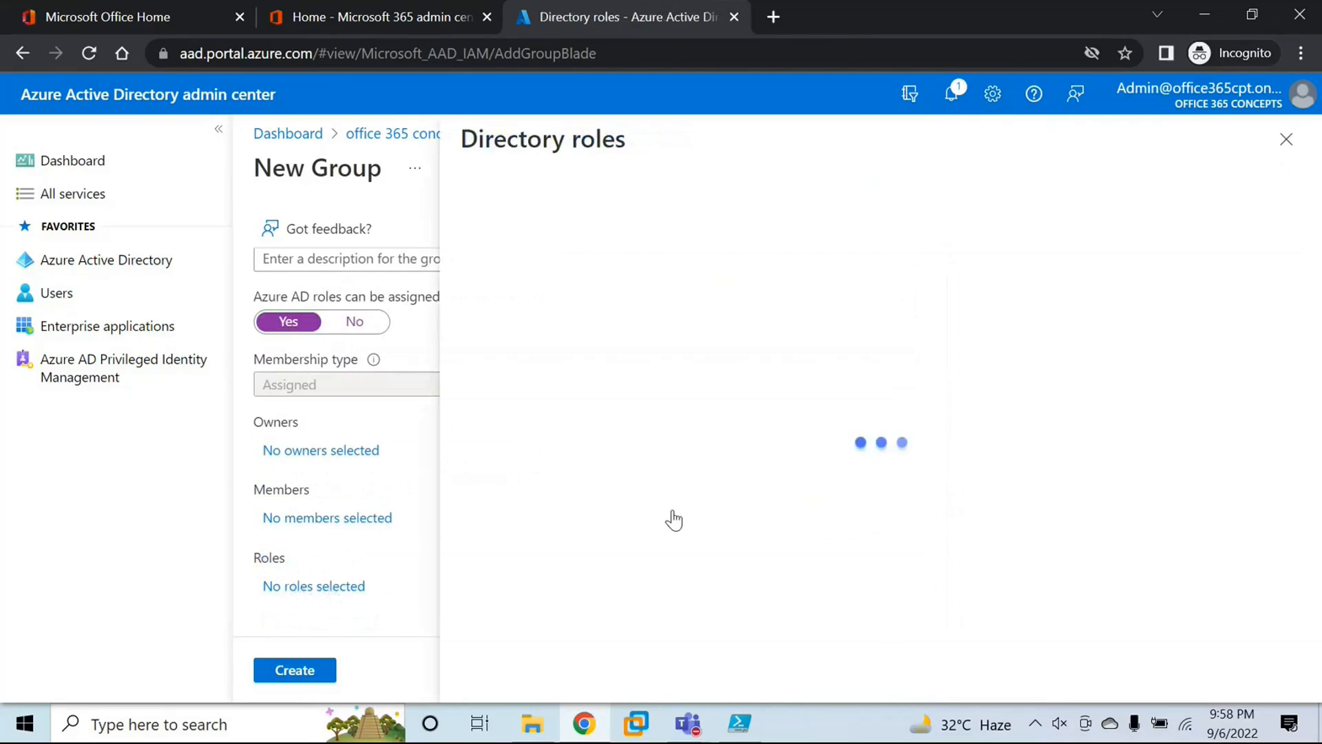
scroll(700, 434, down, 8)
scroll(700, 439, down, 20)
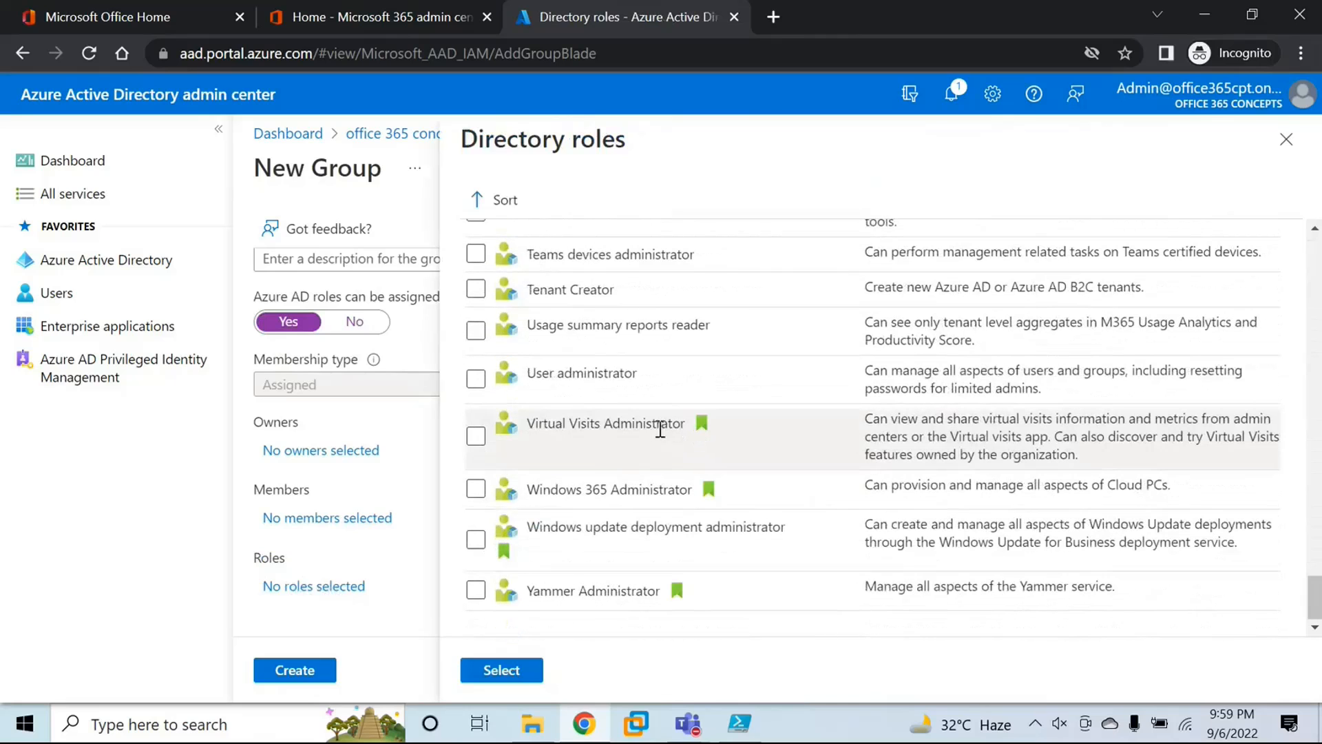
click(476, 491)
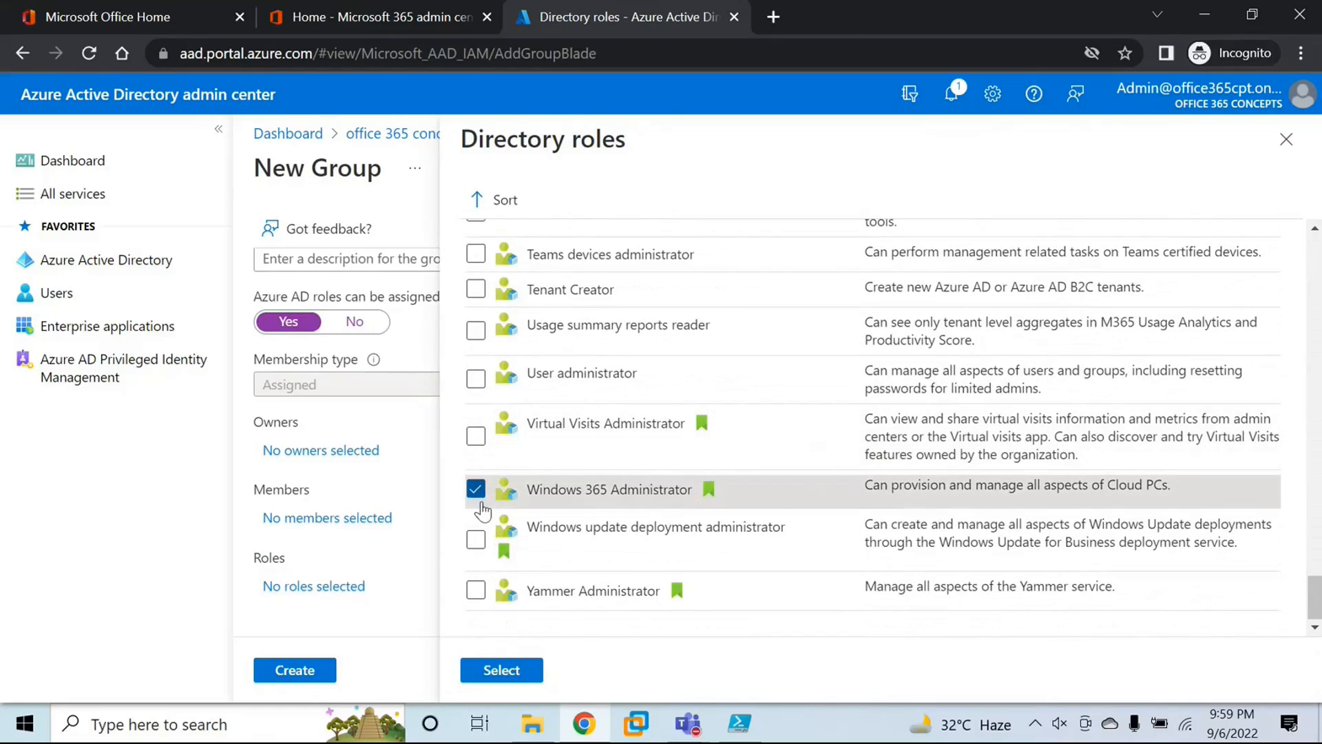
click(503, 670)
Step: Look through the new group's directory roles again and keep the Windows 365 Administrator selection
click(400, 590)
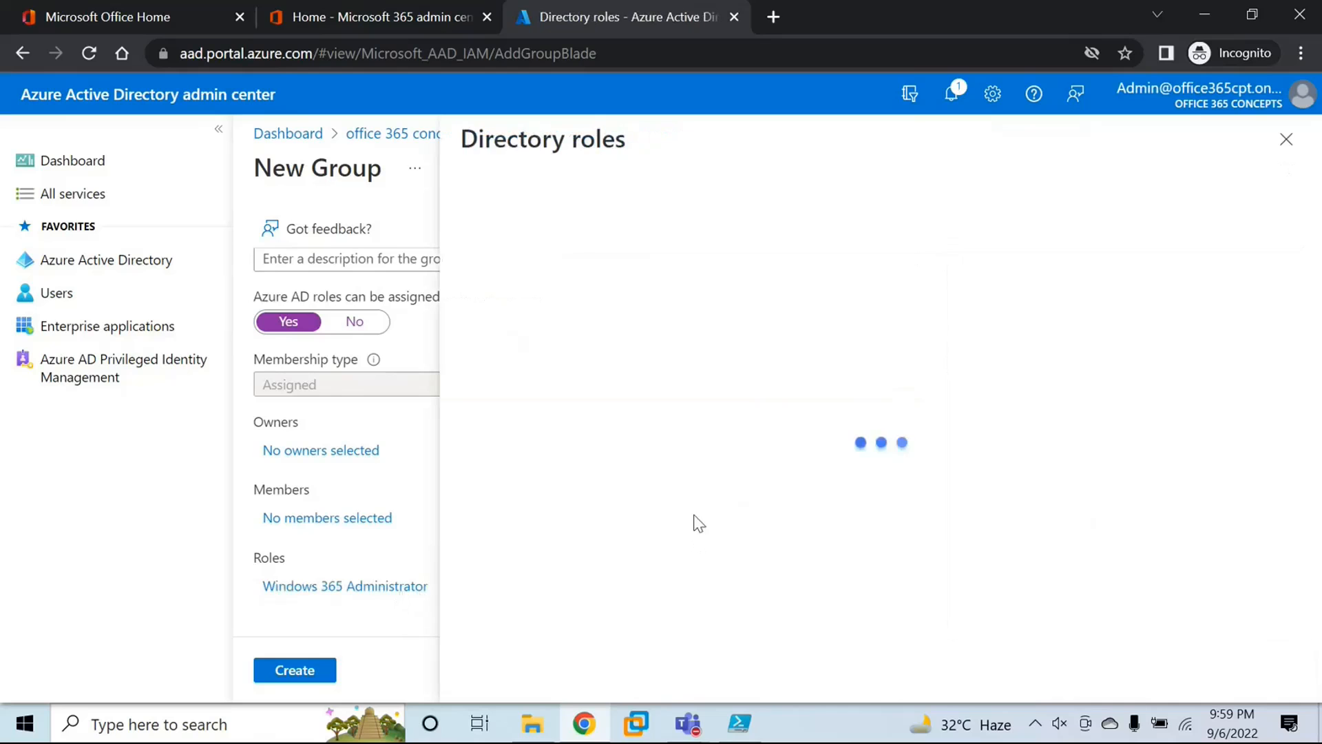
scroll(693, 512, down, 10)
scroll(691, 520, down, 10)
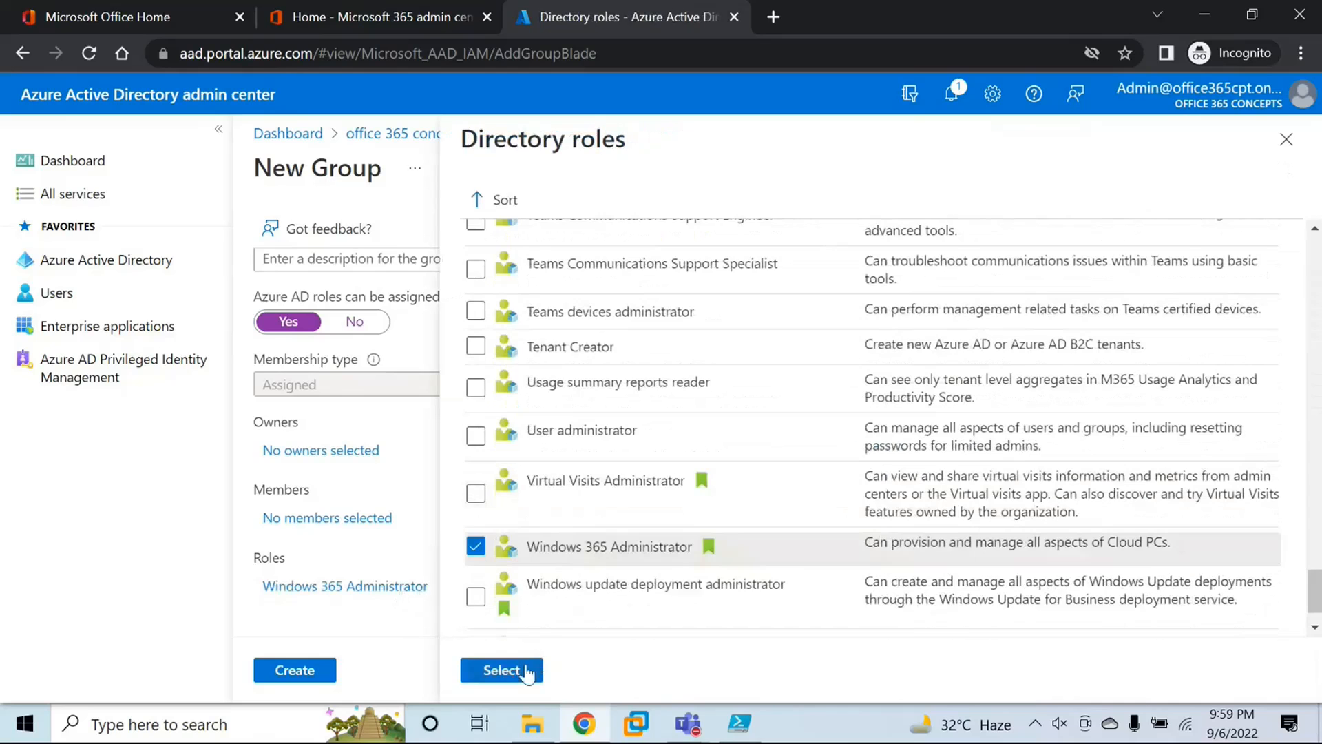
click(524, 669)
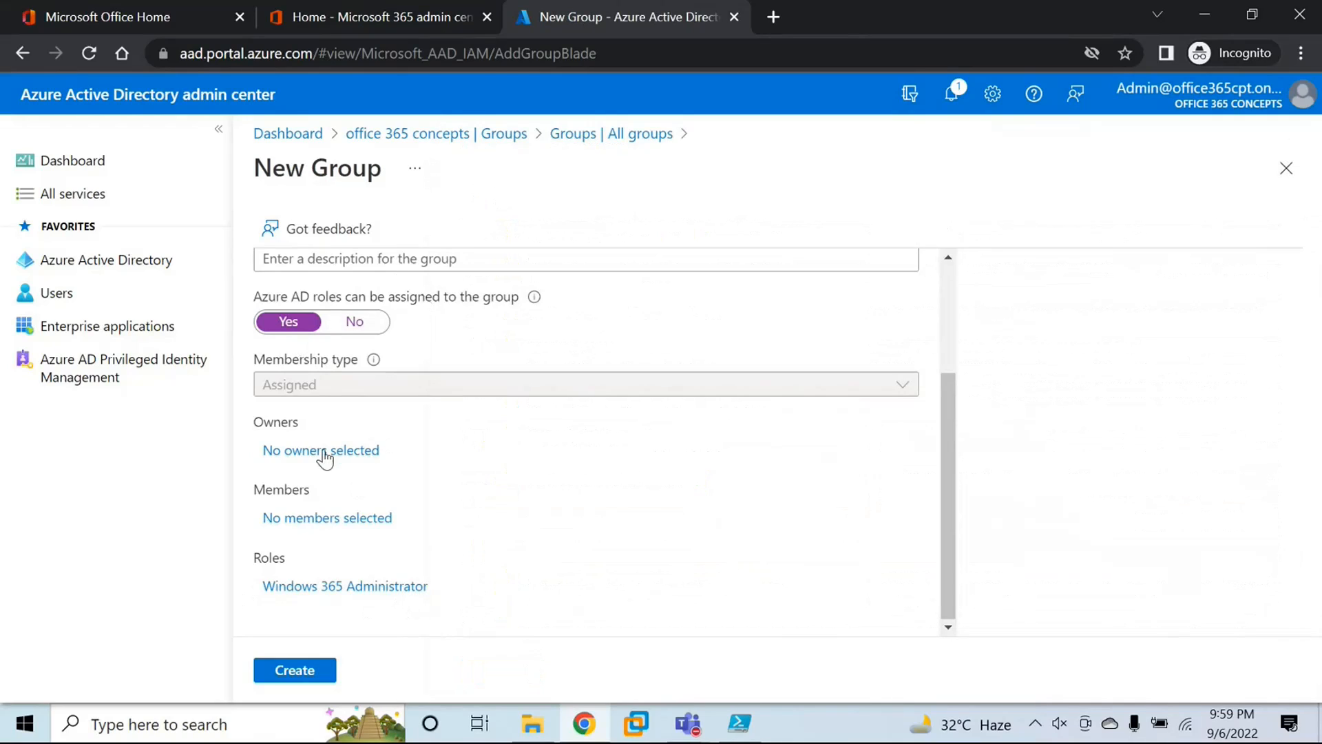
Step: Add the Admin account as the owner of the new security group
drag(265, 421, 311, 420)
click(293, 437)
drag(255, 485, 342, 491)
click(324, 480)
click(307, 453)
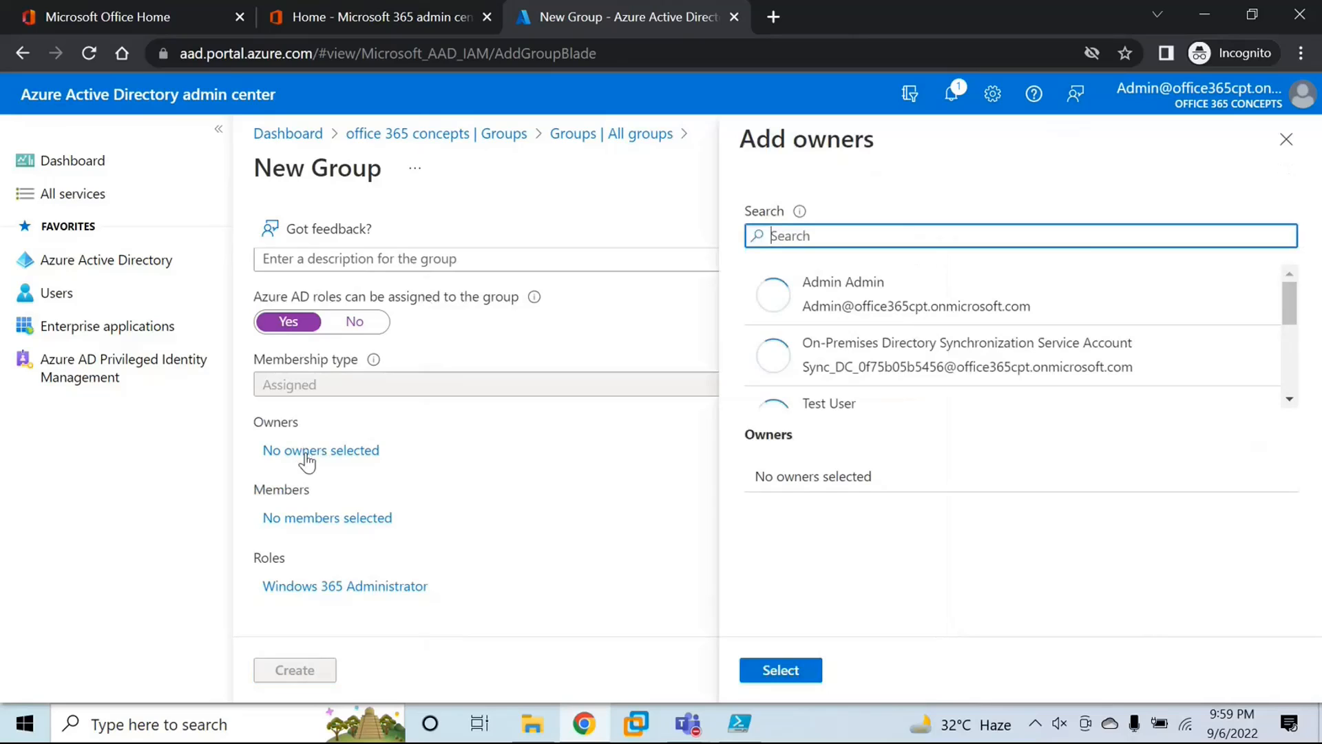
double_click(865, 283)
click(777, 671)
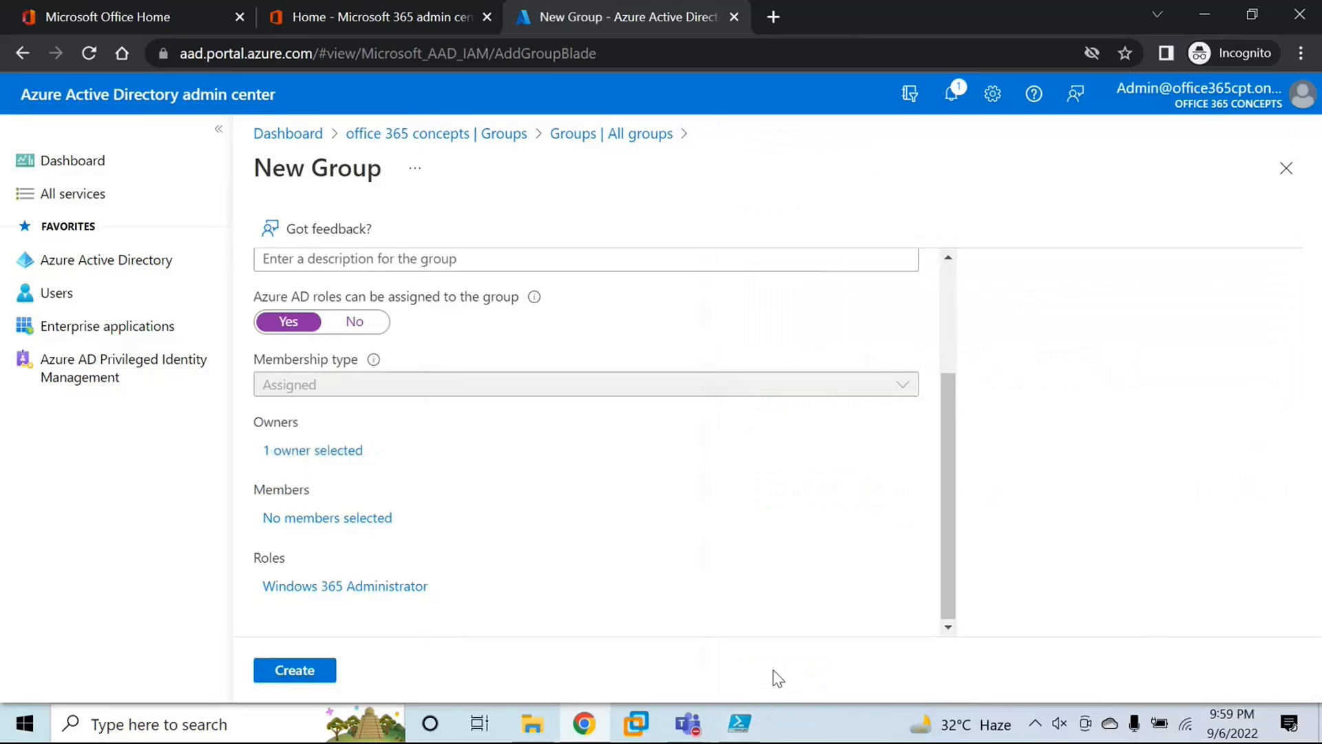
Step: Add Test User and Usera as members of the new security group, searching for "user" to find the second account
drag(252, 524, 425, 519)
click(414, 522)
click(348, 523)
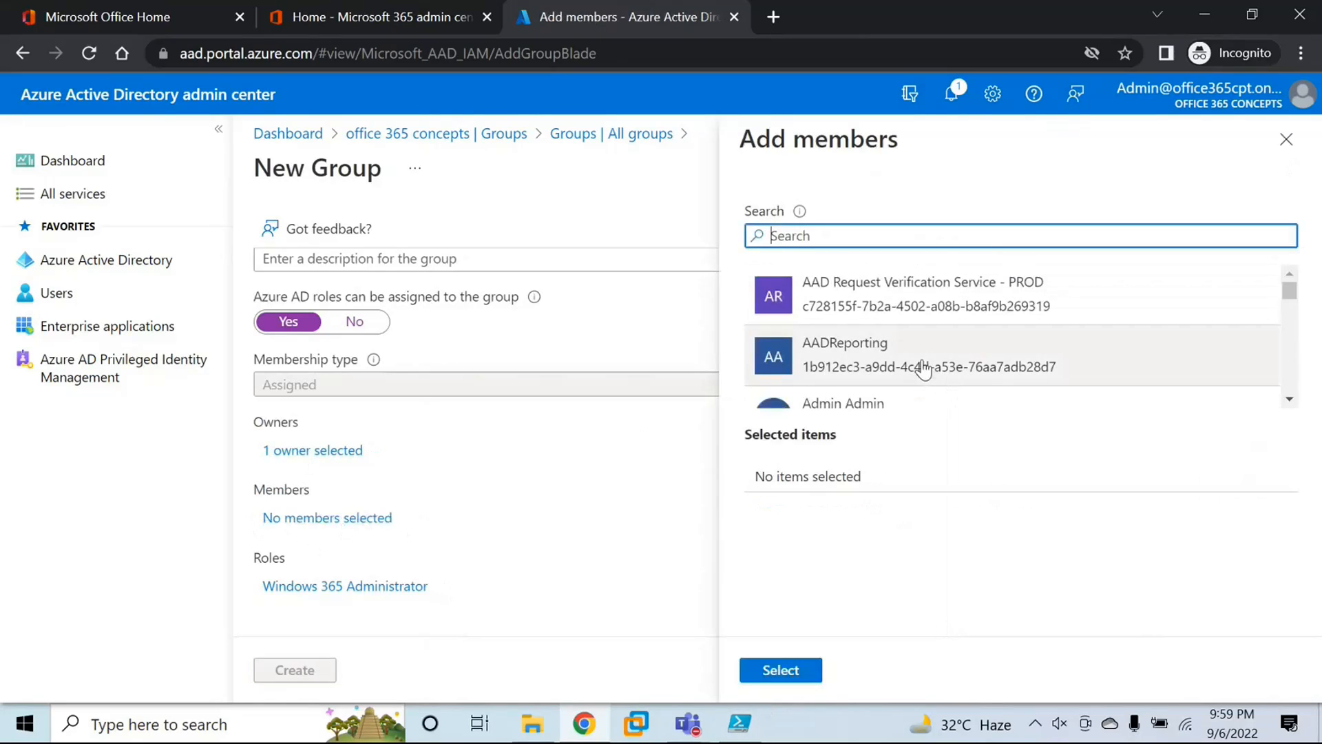
scroll(916, 372, down, 10)
scroll(911, 379, down, 3)
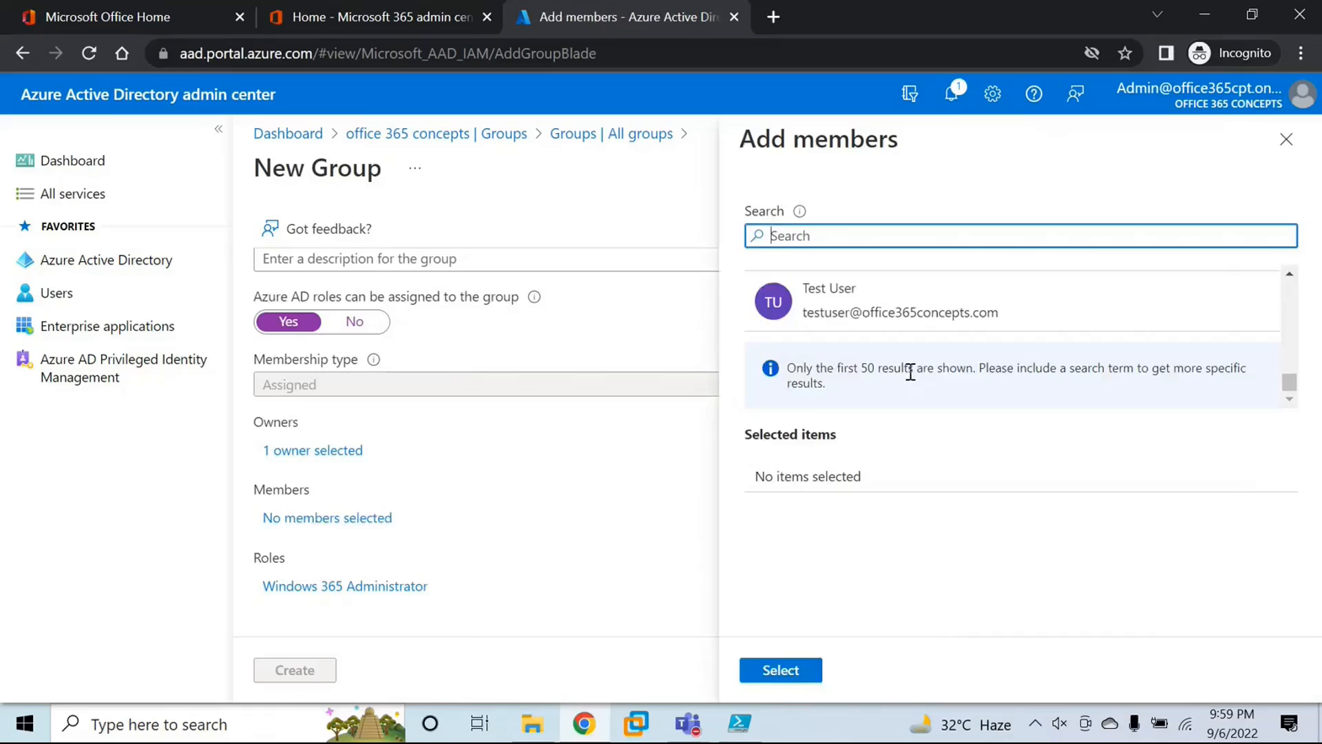
click(877, 311)
scroll(910, 374, up, 3)
click(841, 235)
text(user)
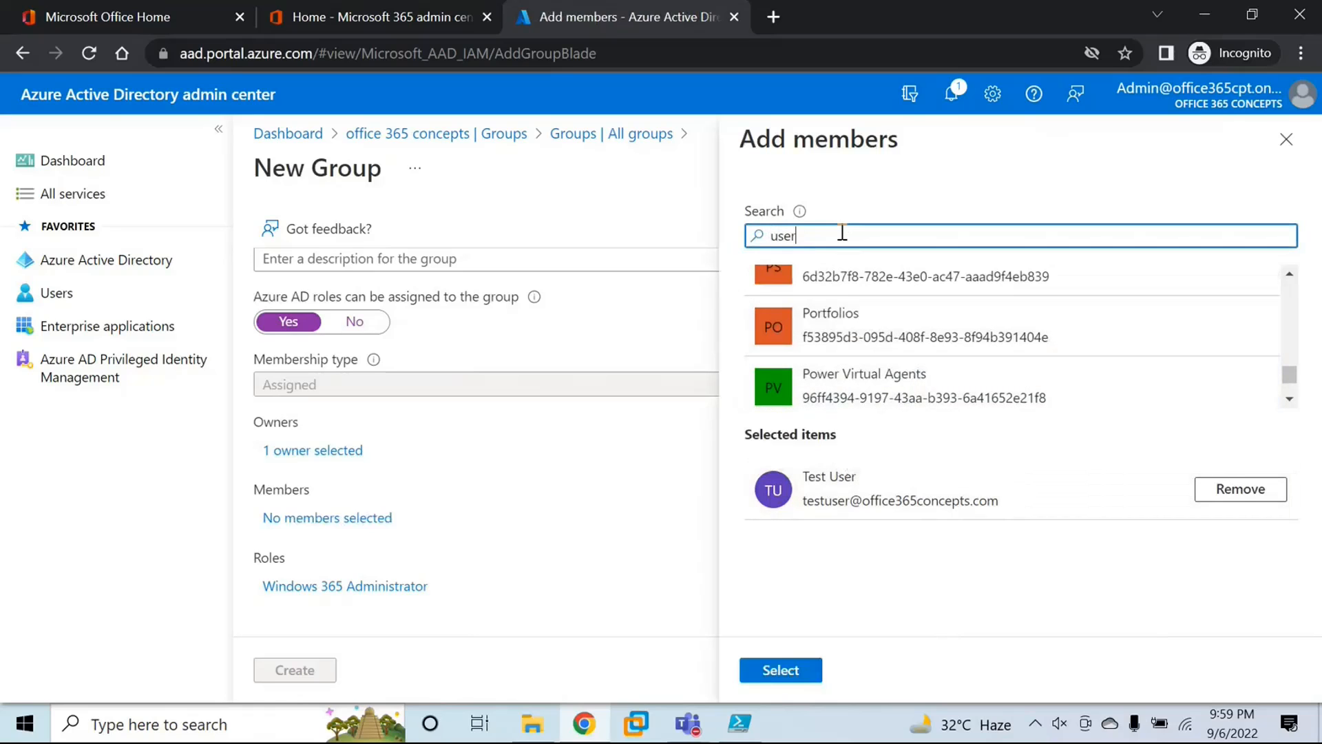
click(885, 372)
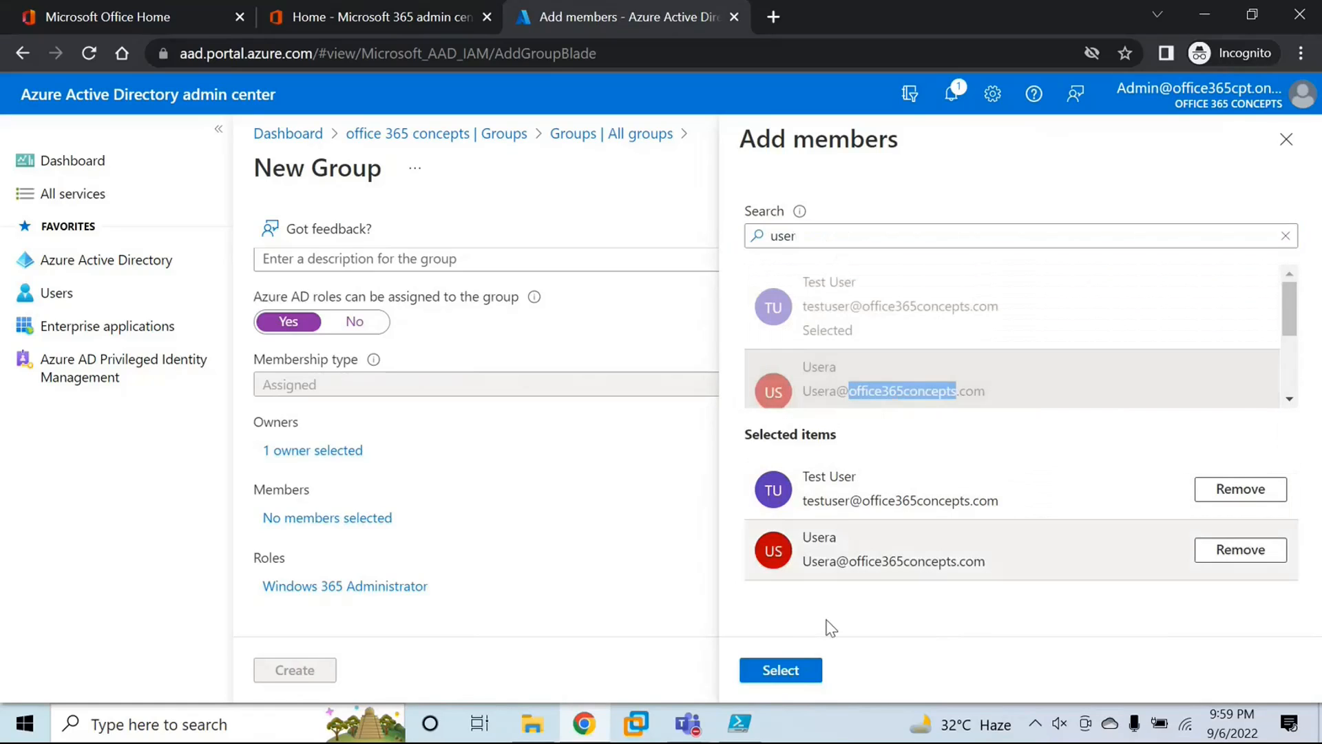
click(785, 675)
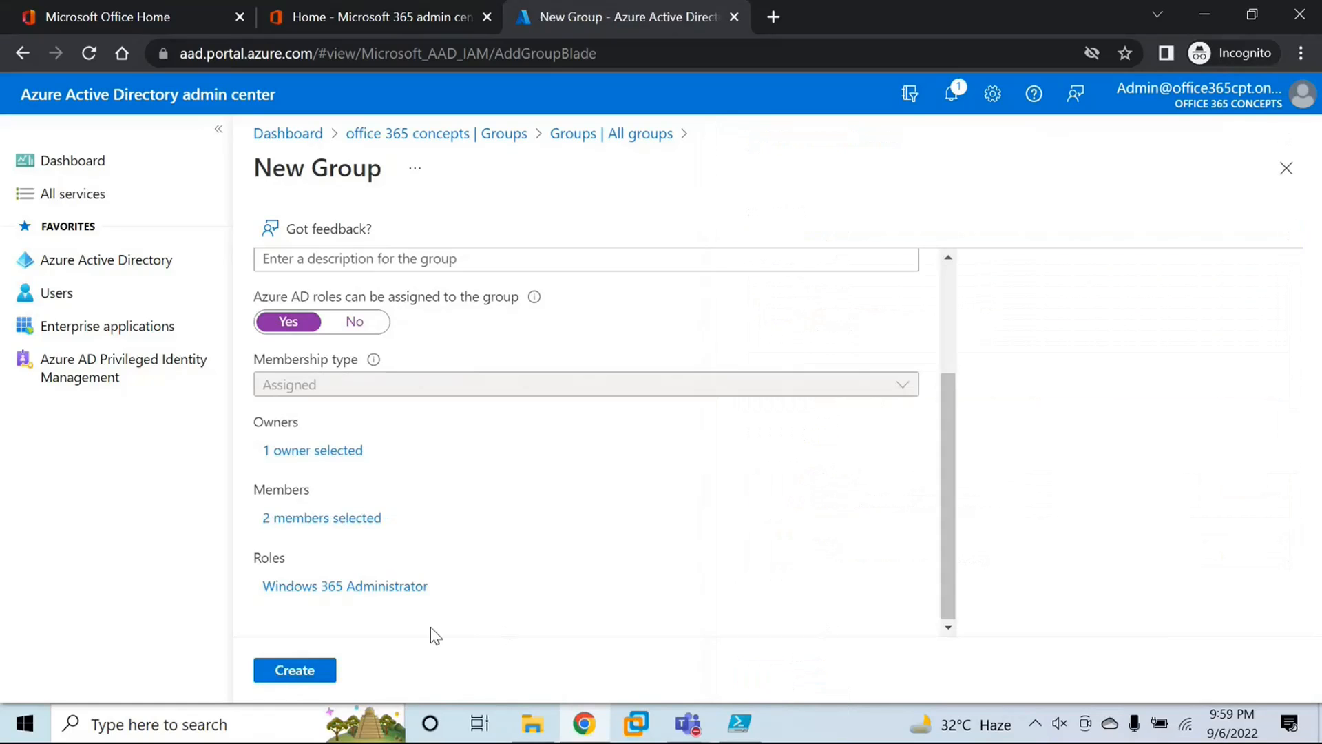
Step: Create Security Group 1, accept the permanent role-assignable setting, and refresh the list of all groups
scroll(485, 490, down, 3)
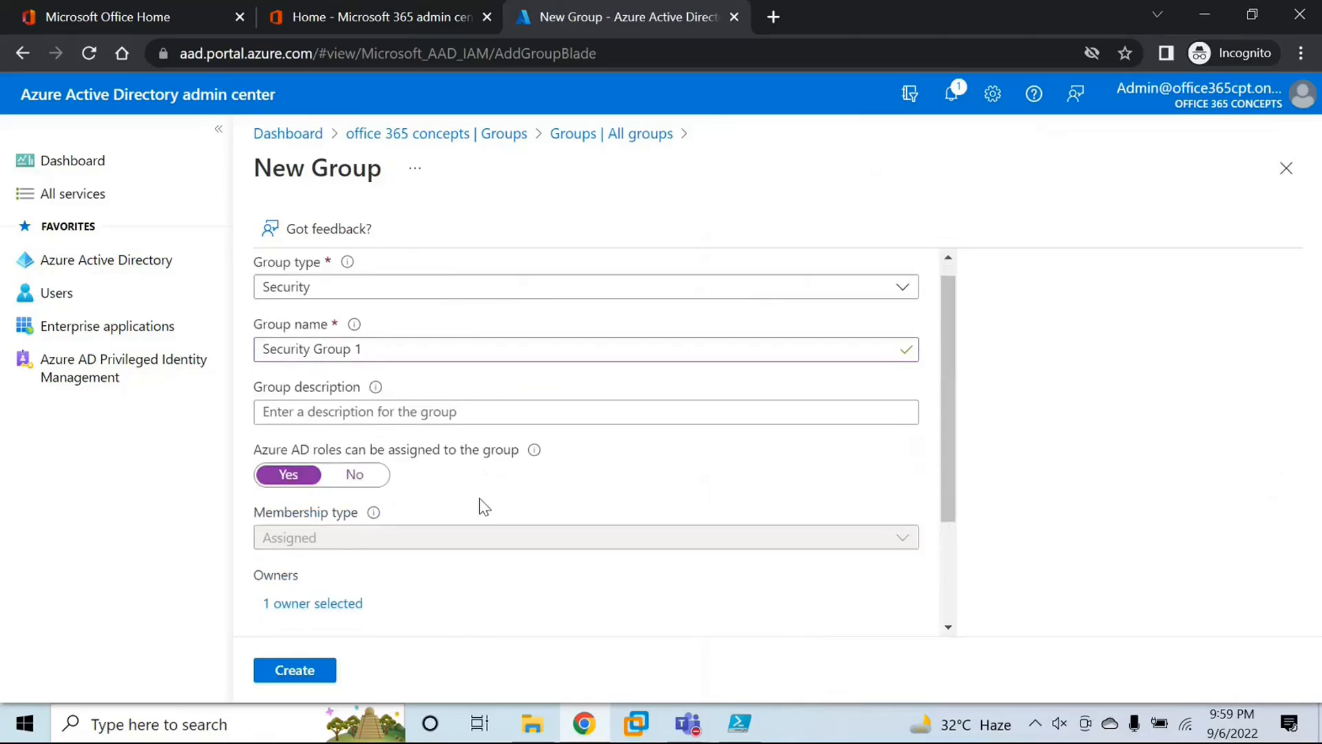
click(310, 674)
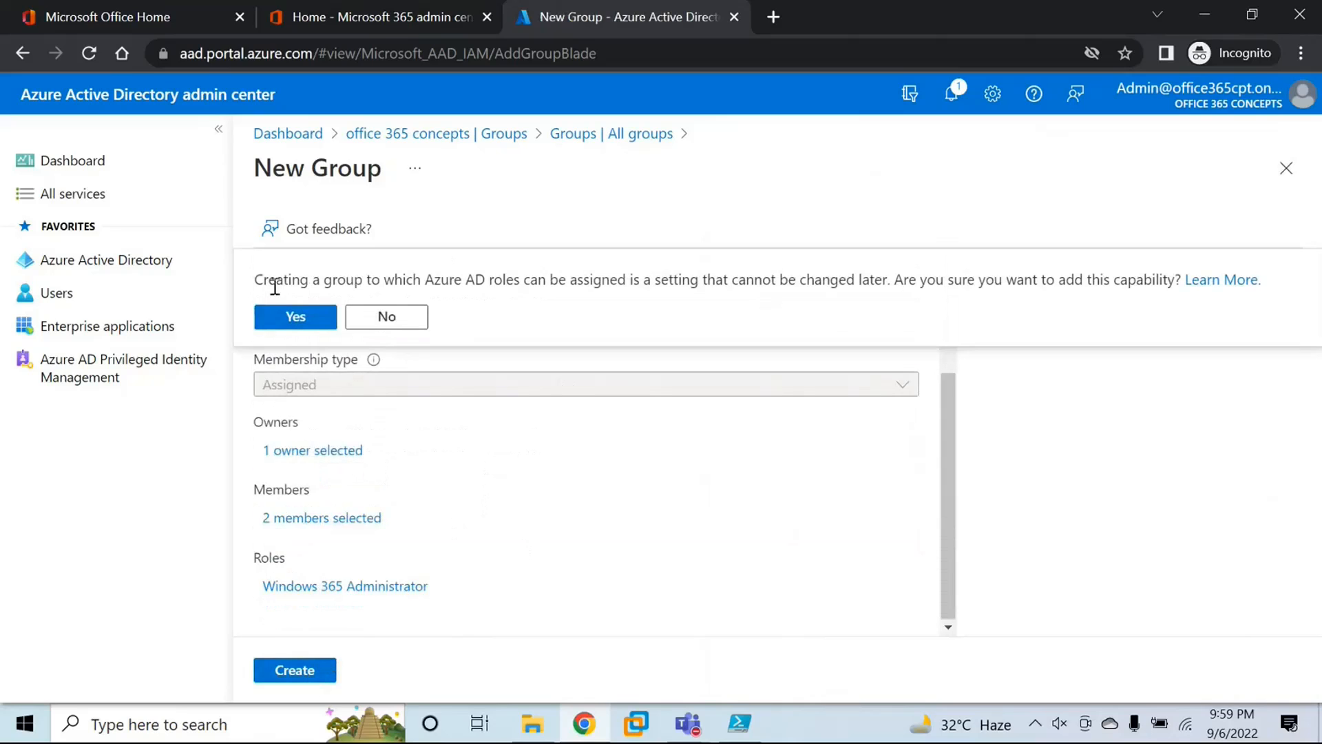
click(276, 323)
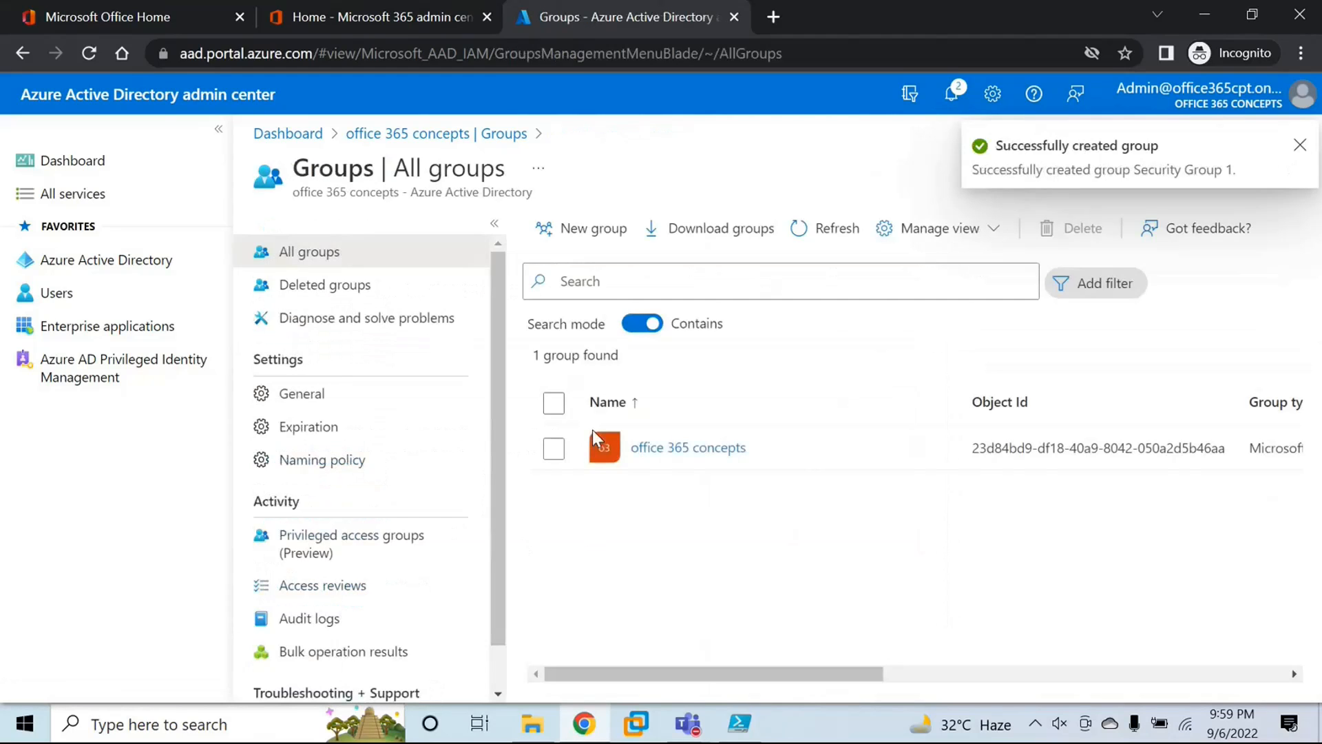
click(837, 229)
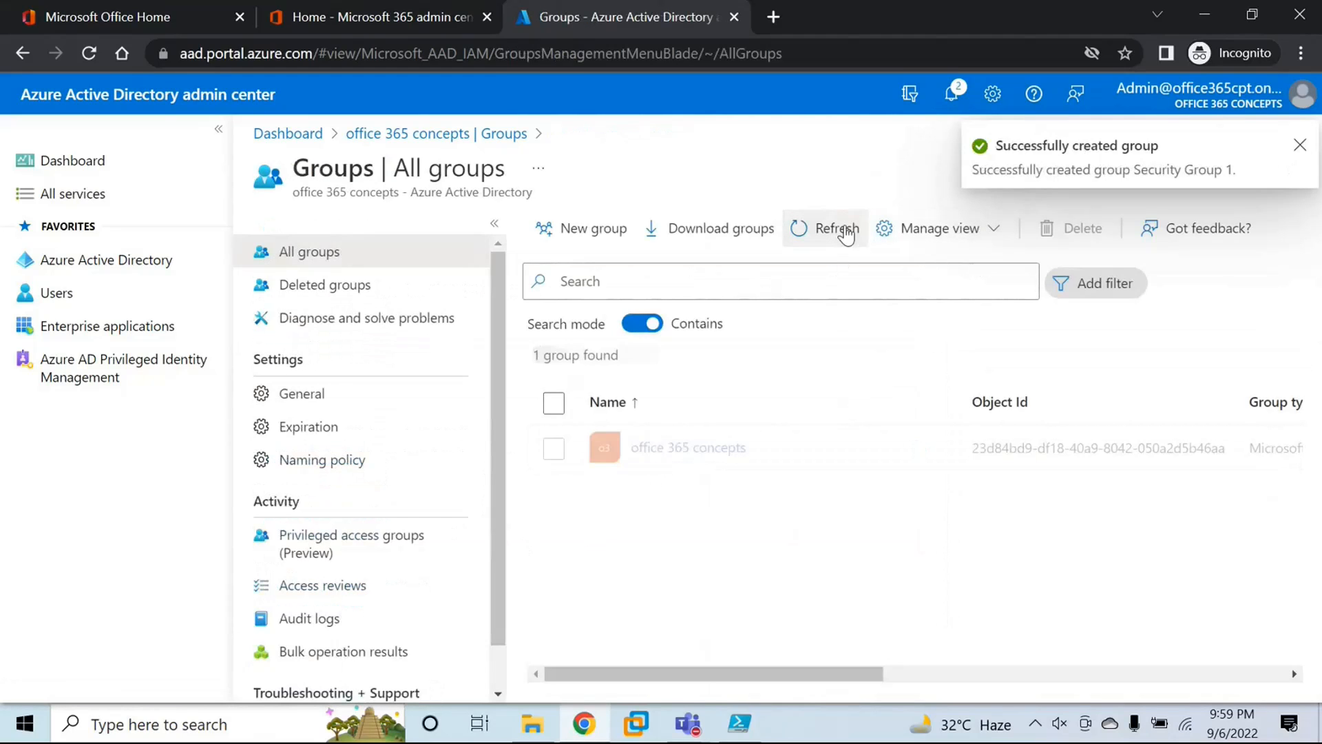
Step: Refresh the list of all groups, reload the page, and open Security Group 1
click(837, 229)
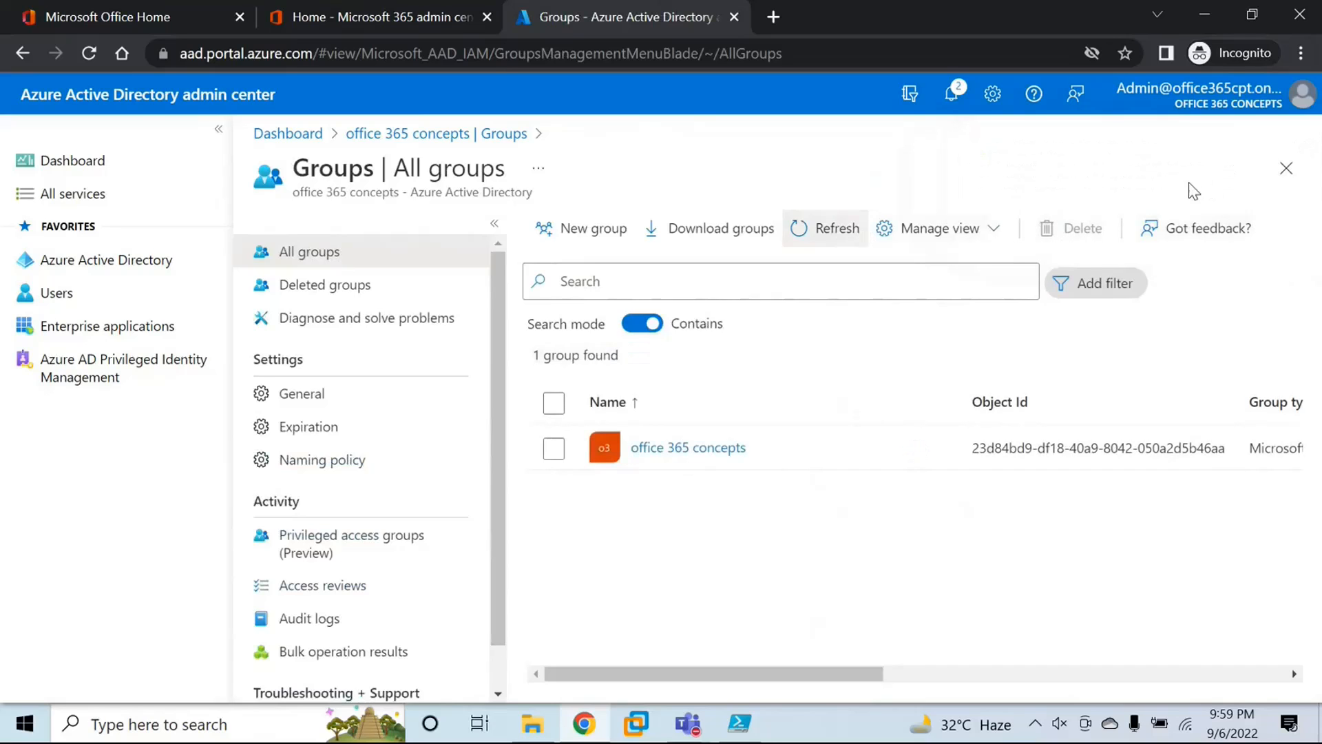
click(488, 55)
key(Return)
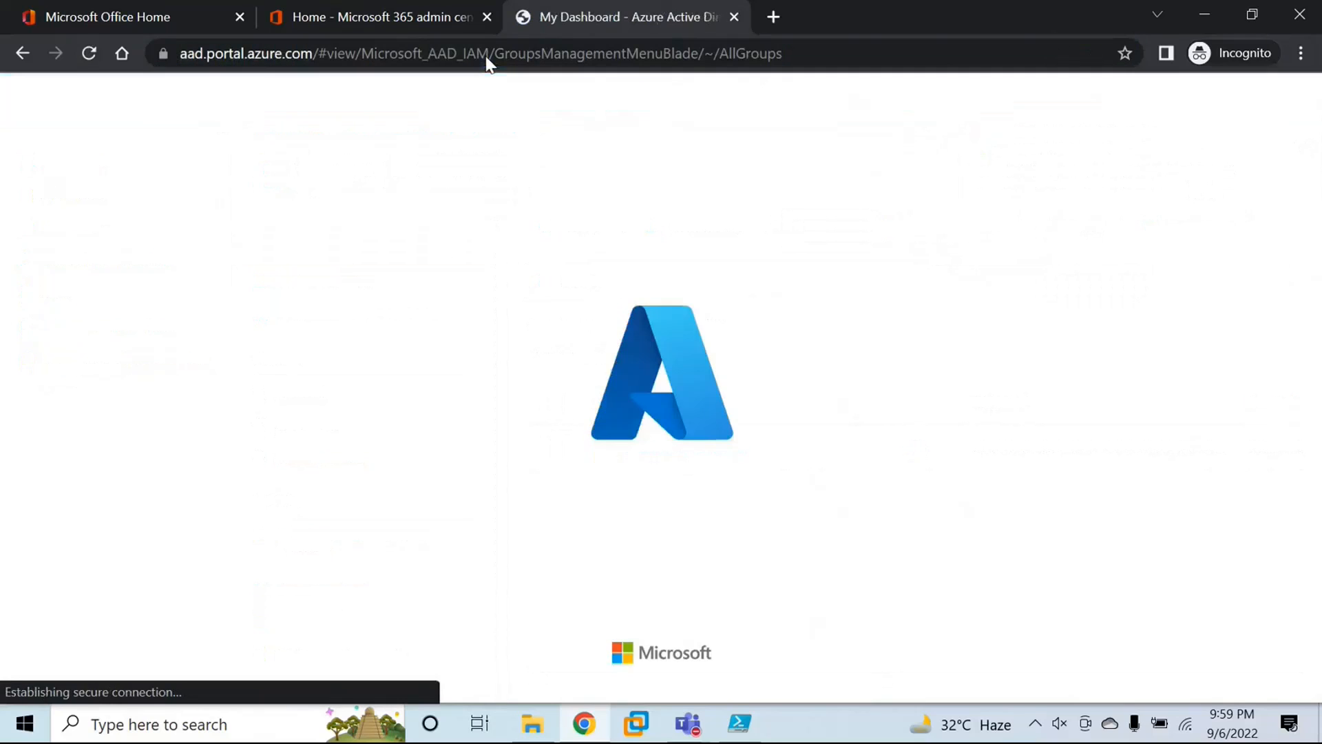
click(686, 508)
click(686, 509)
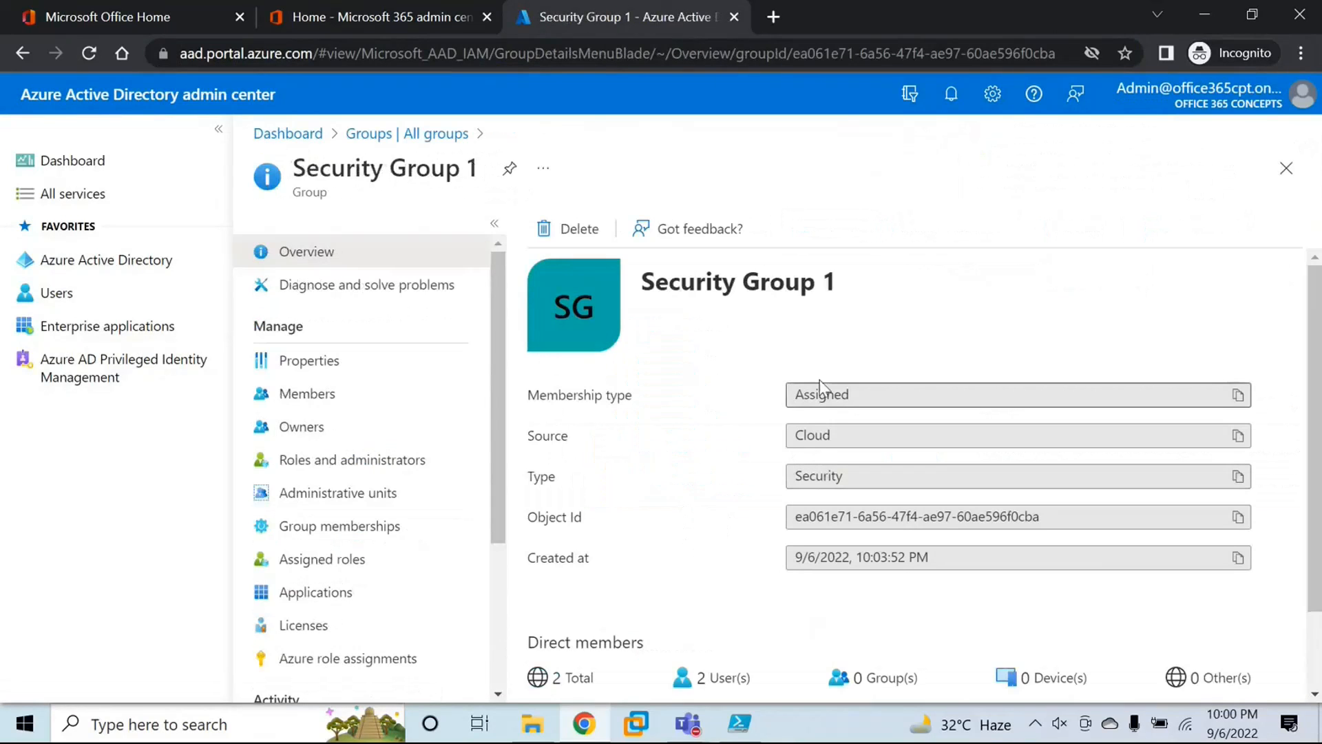
Step: Review the total members and owners in Security Group 1's overview, and return to the list of all groups
scroll(818, 378, down, 2)
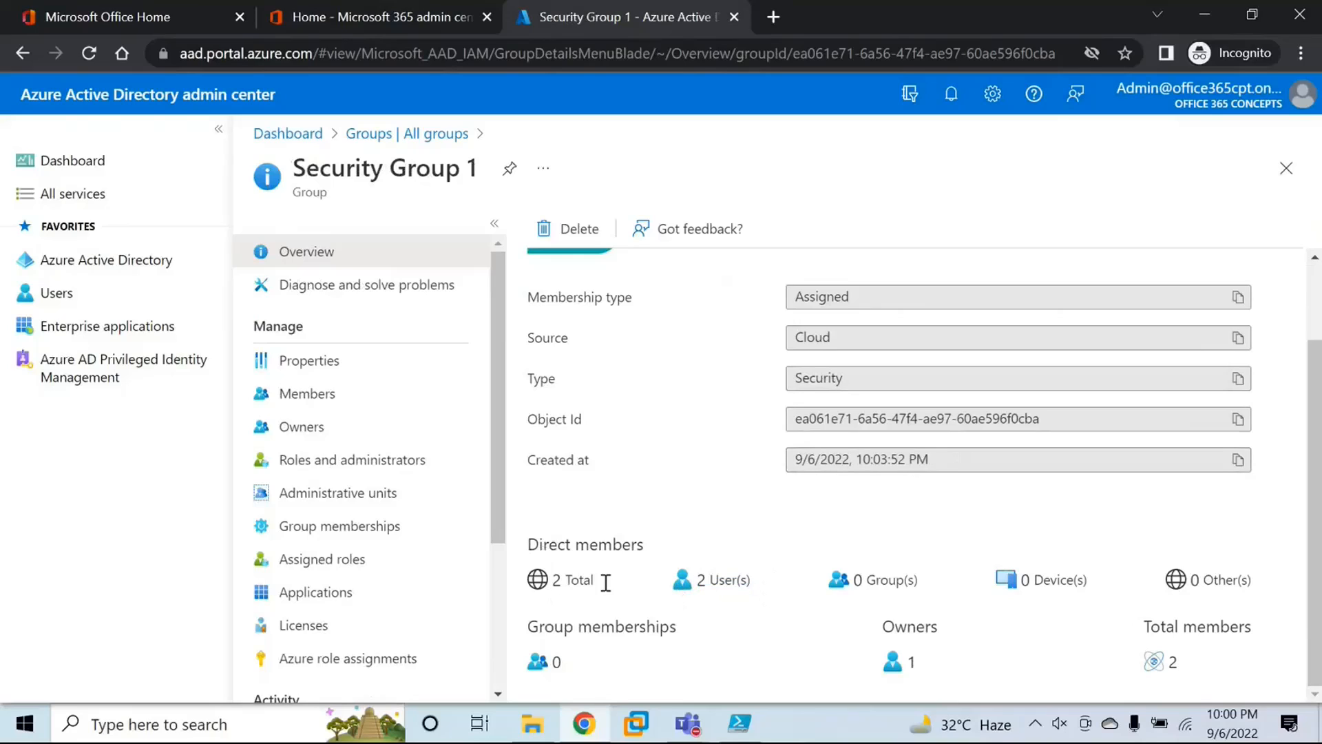
drag(1150, 628, 1182, 652)
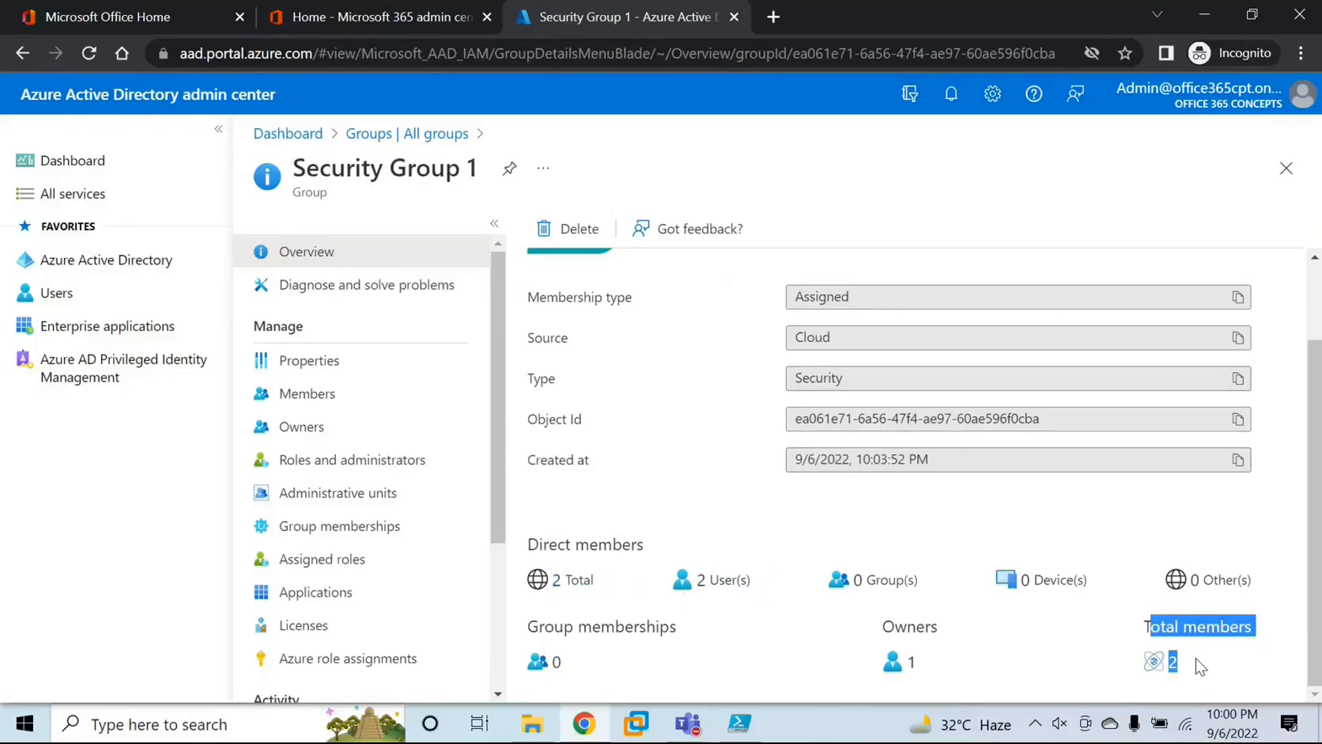
click(1213, 639)
drag(945, 638, 880, 644)
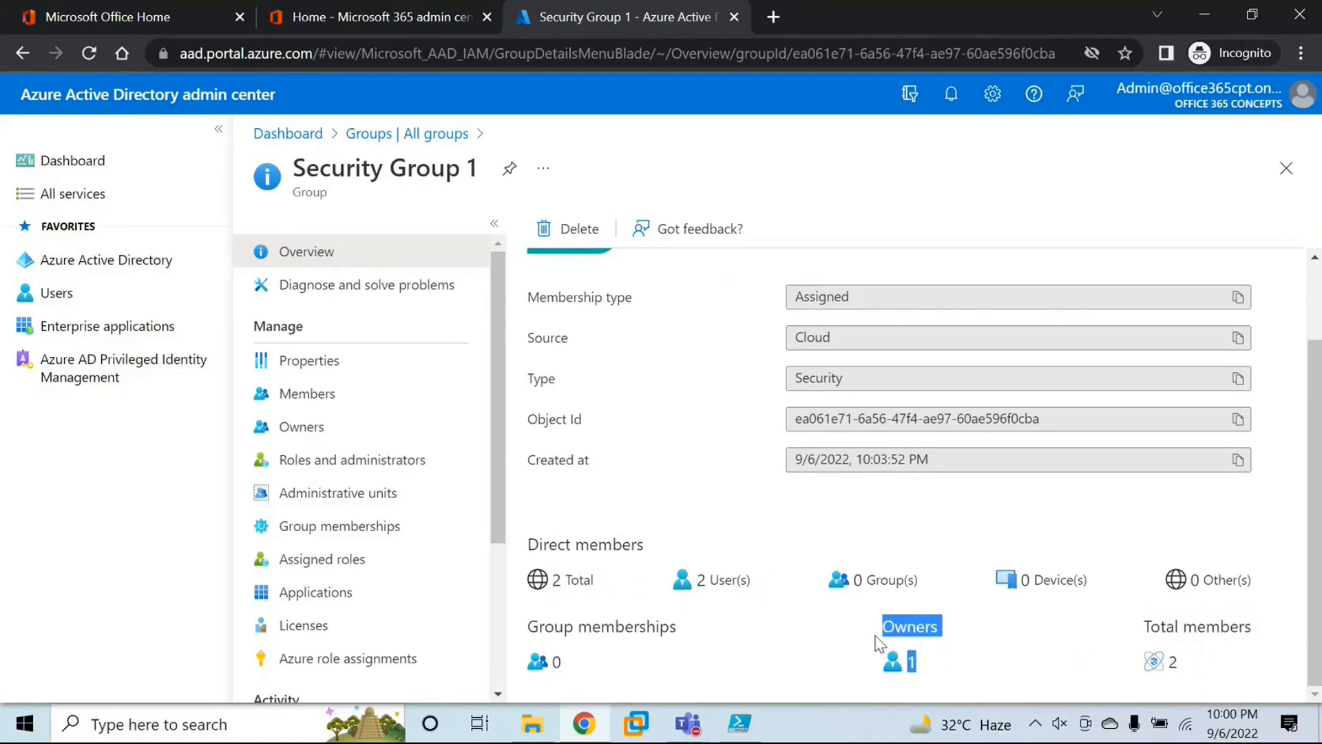
click(874, 634)
scroll(708, 490, up, 2)
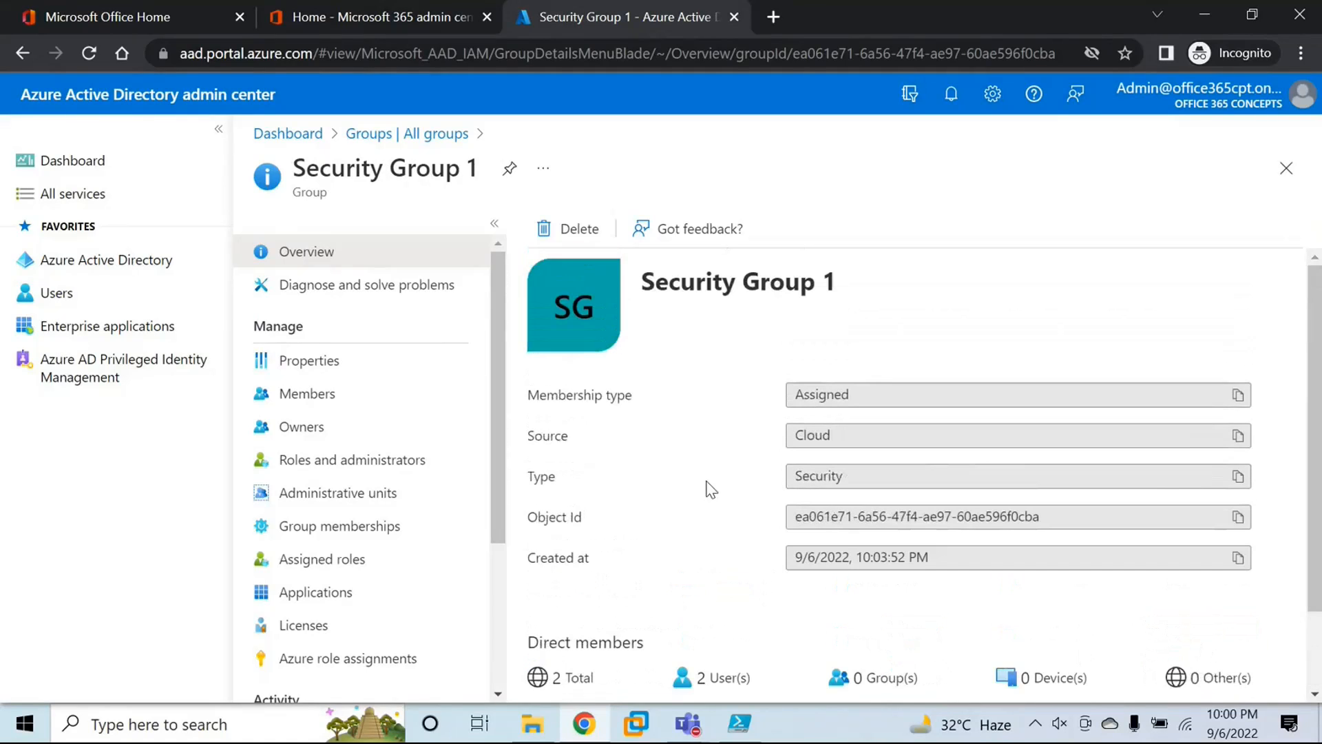
click(1286, 168)
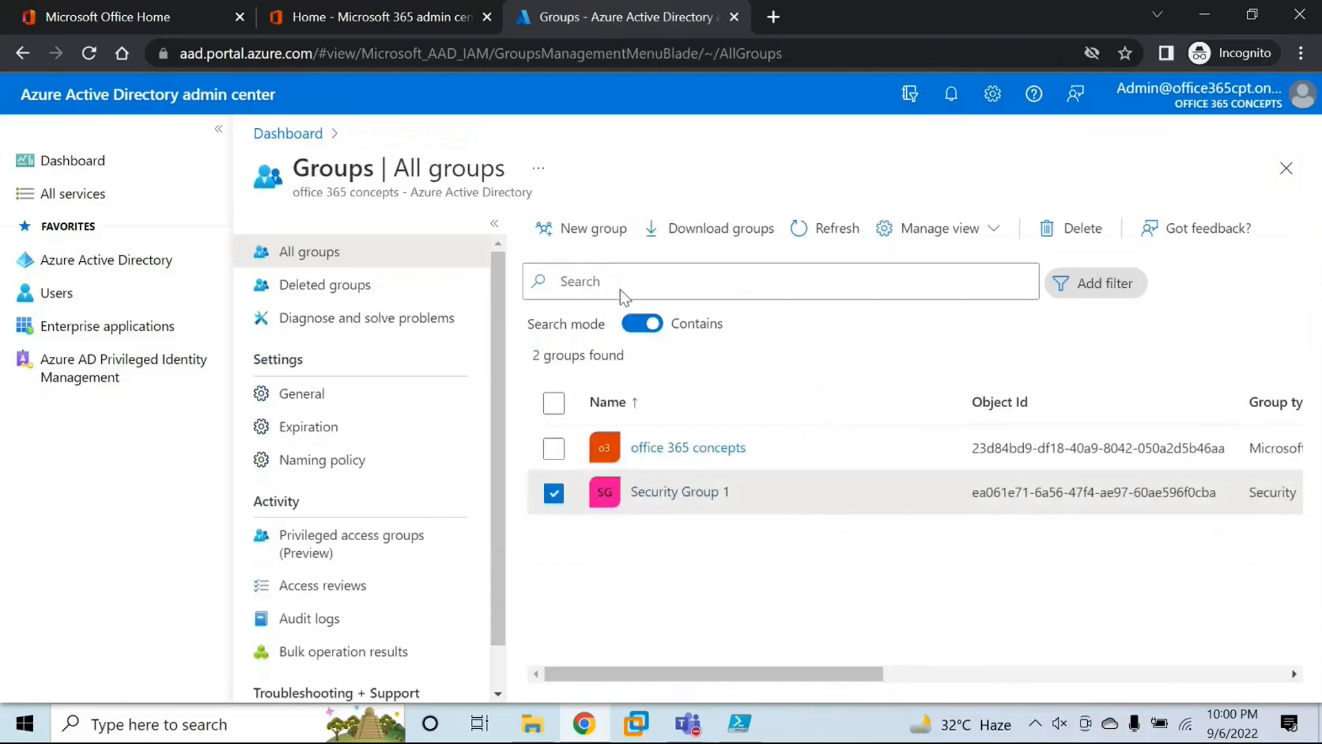
Step: Start a new security group and name it Security Group 2
click(606, 234)
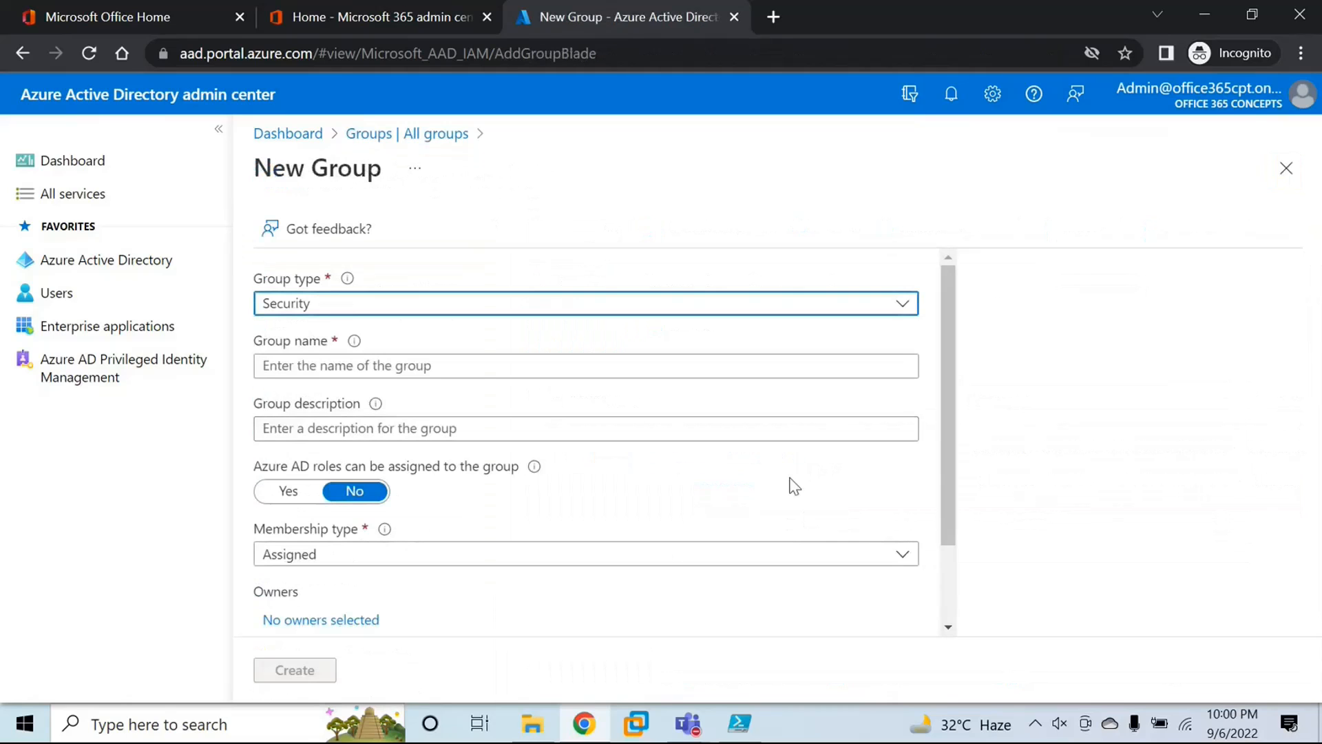
click(401, 368)
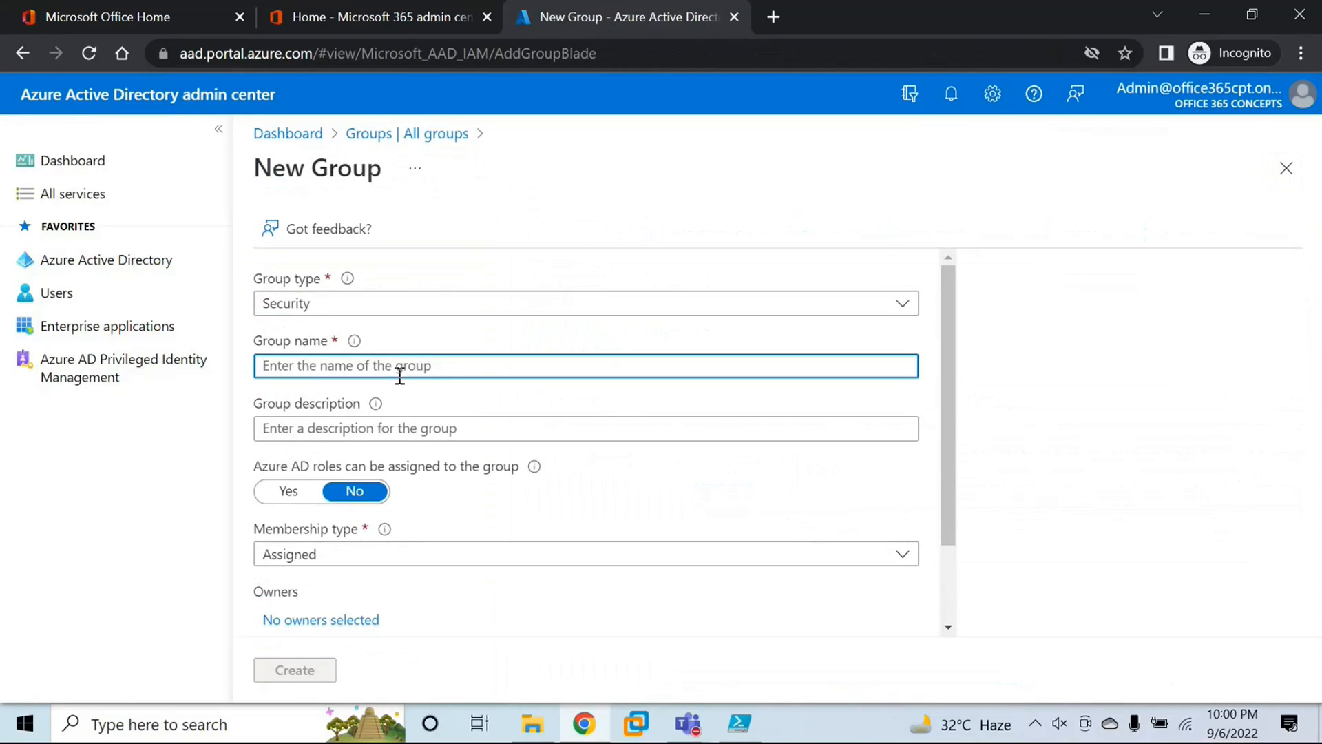
text(Security Group 2)
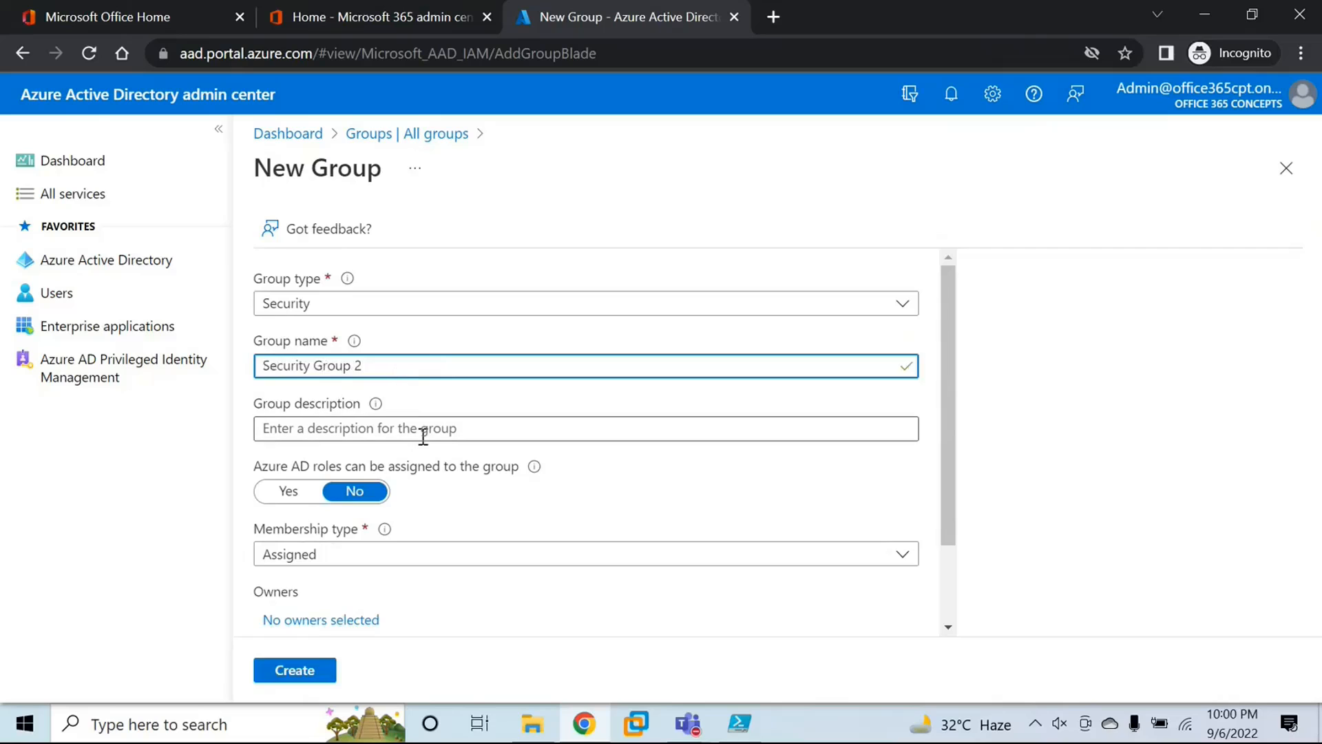
Step: Look through the membership types, keep Assigned, and add the Admin account as the owner of Security Group 2
scroll(413, 441, down, 2)
click(321, 464)
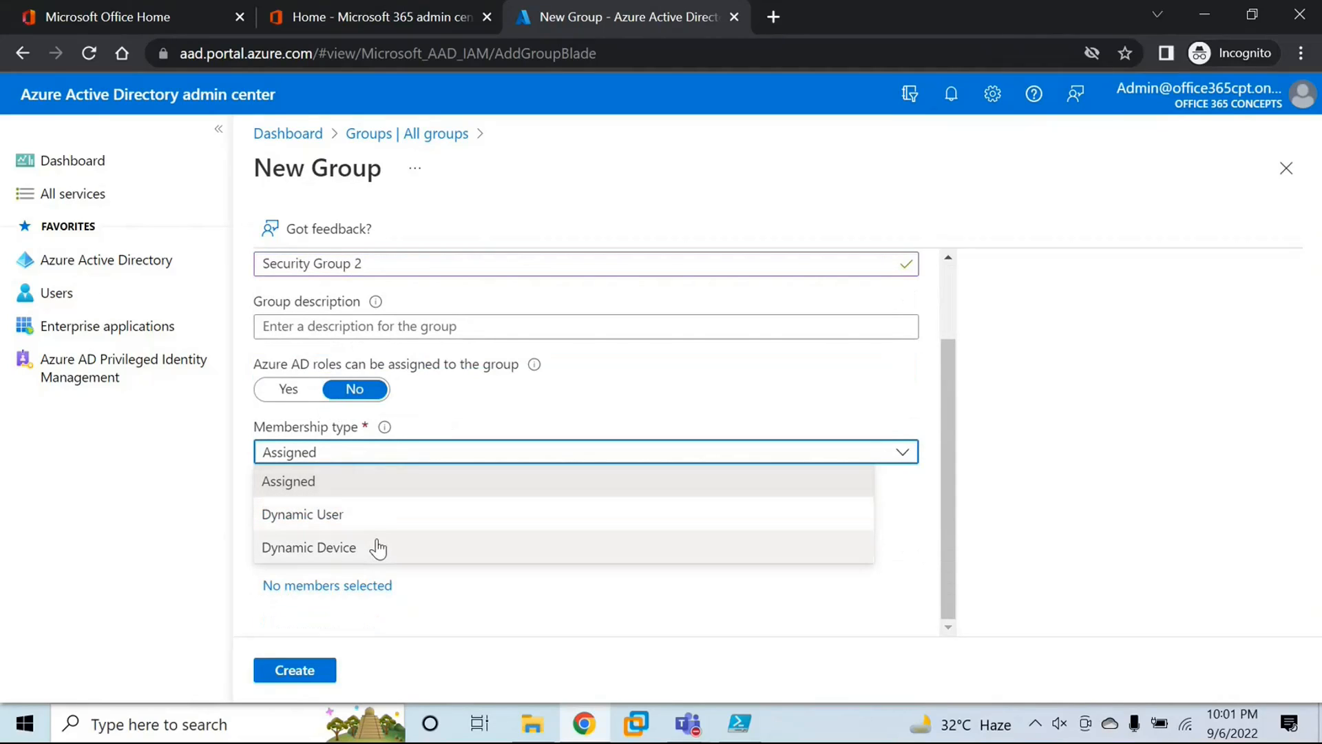
click(351, 489)
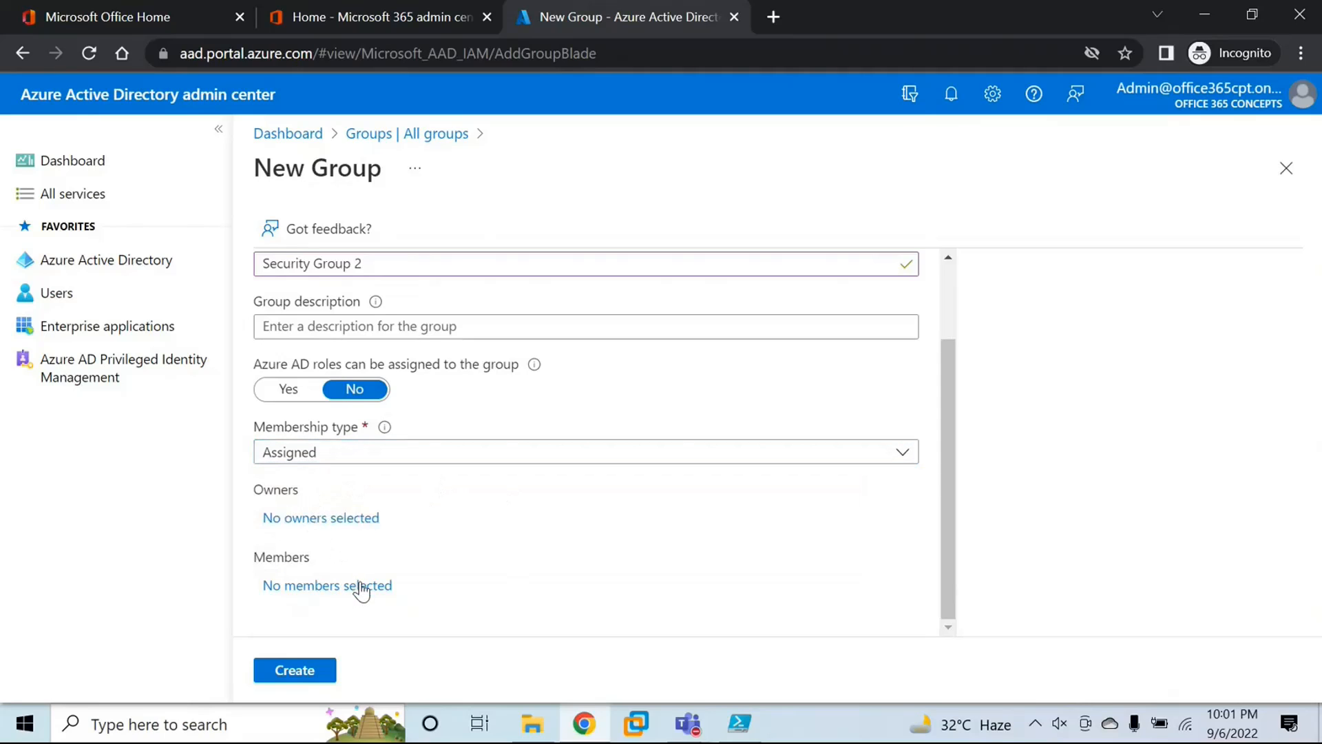
click(323, 526)
double_click(895, 305)
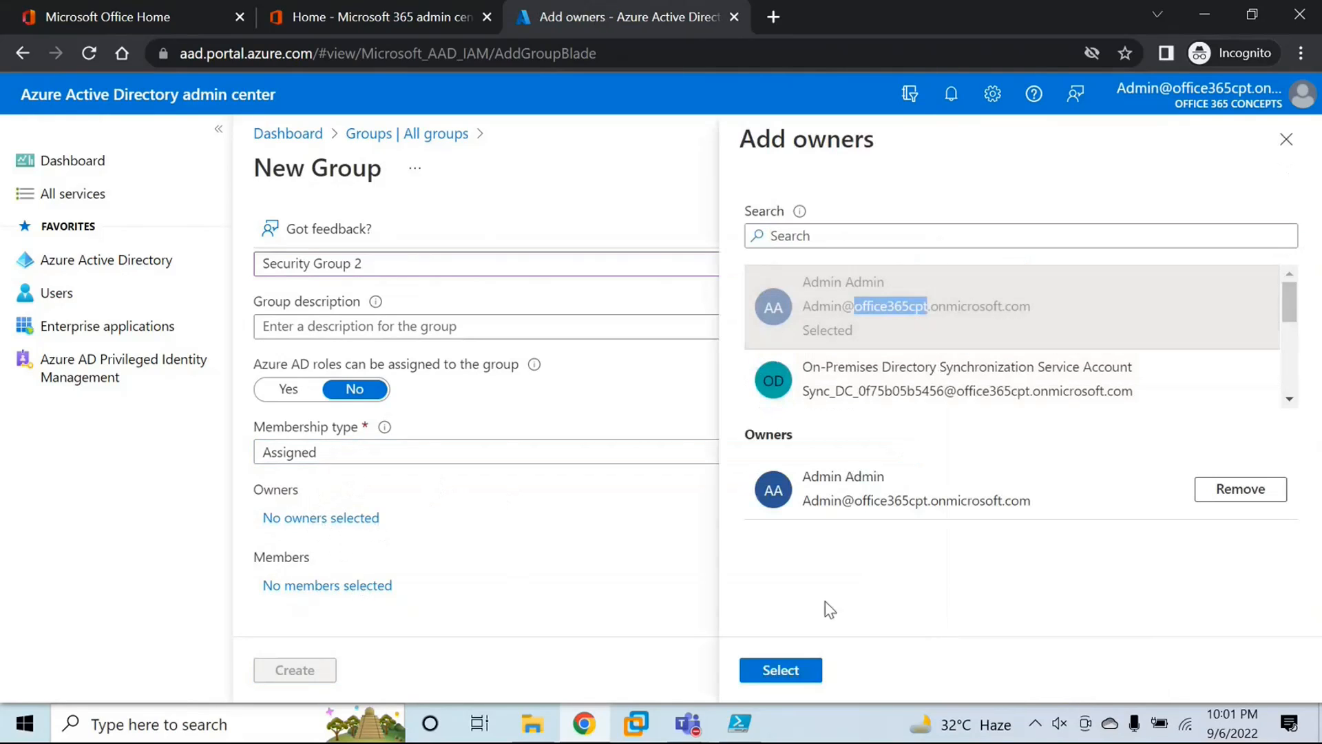
click(811, 668)
Step: Add the Admin account as a member of Security Group 2
click(306, 587)
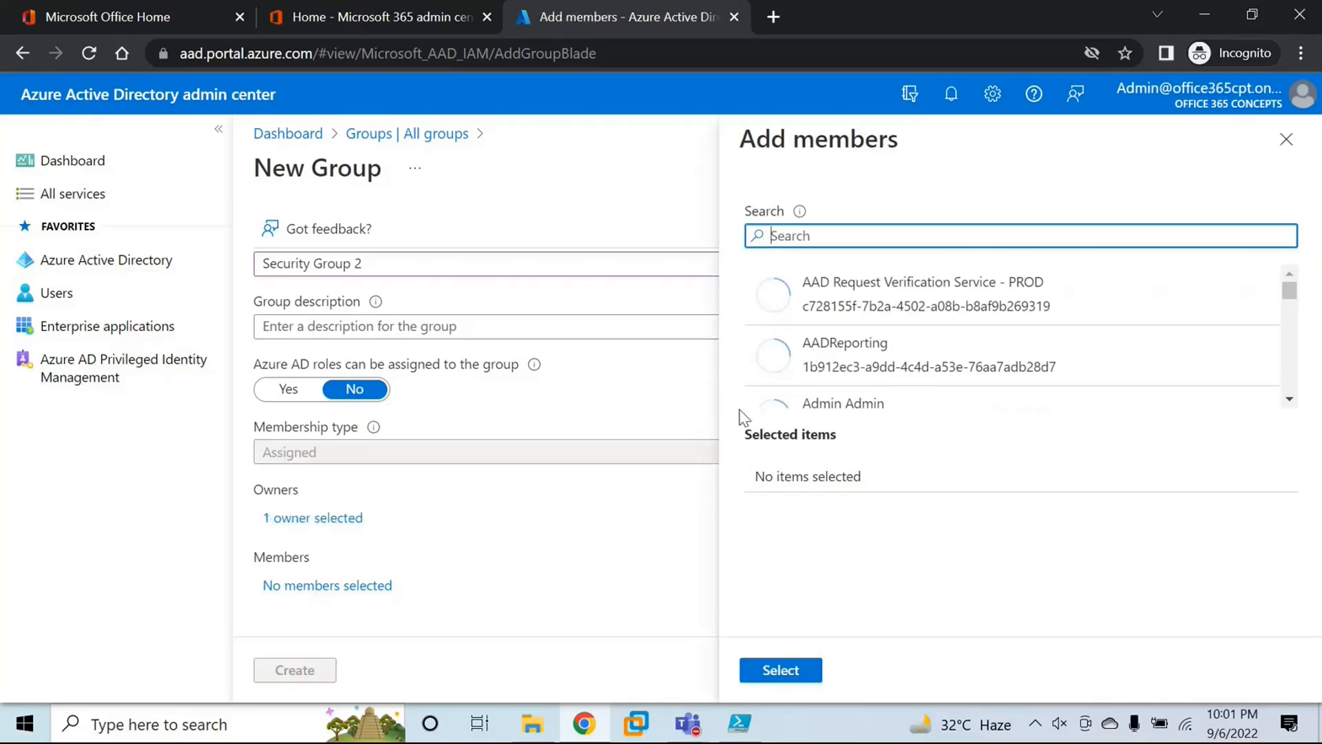
double_click(877, 408)
click(779, 670)
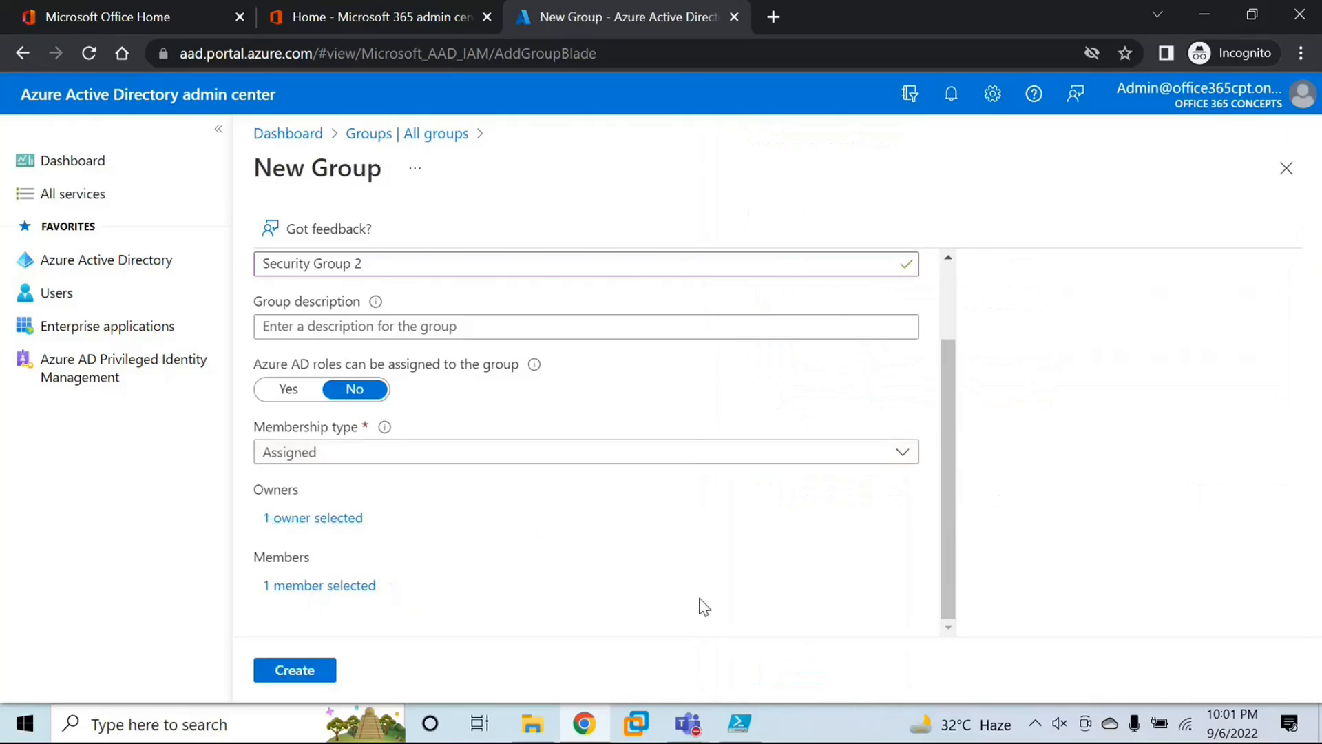
Step: Set the membership type of Security Group 2 to Dynamic User and open the dynamic query for its members
click(378, 456)
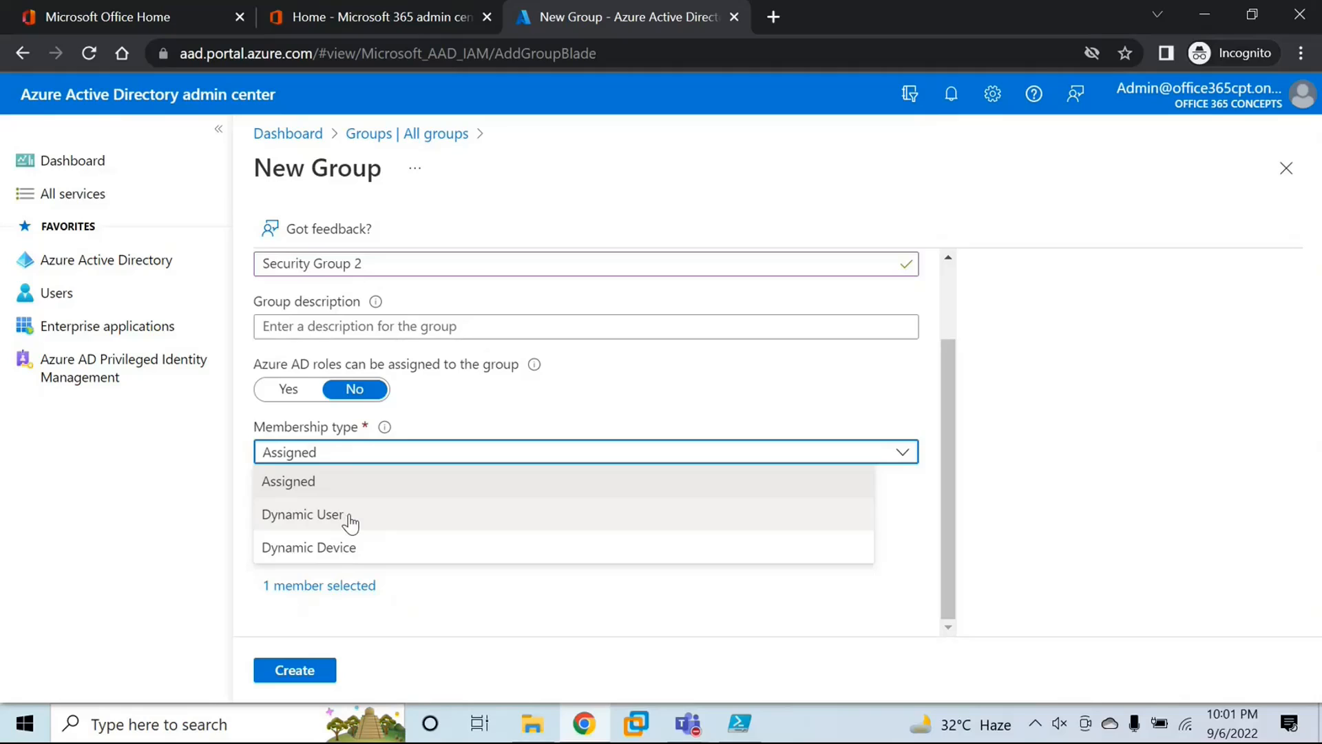
click(352, 523)
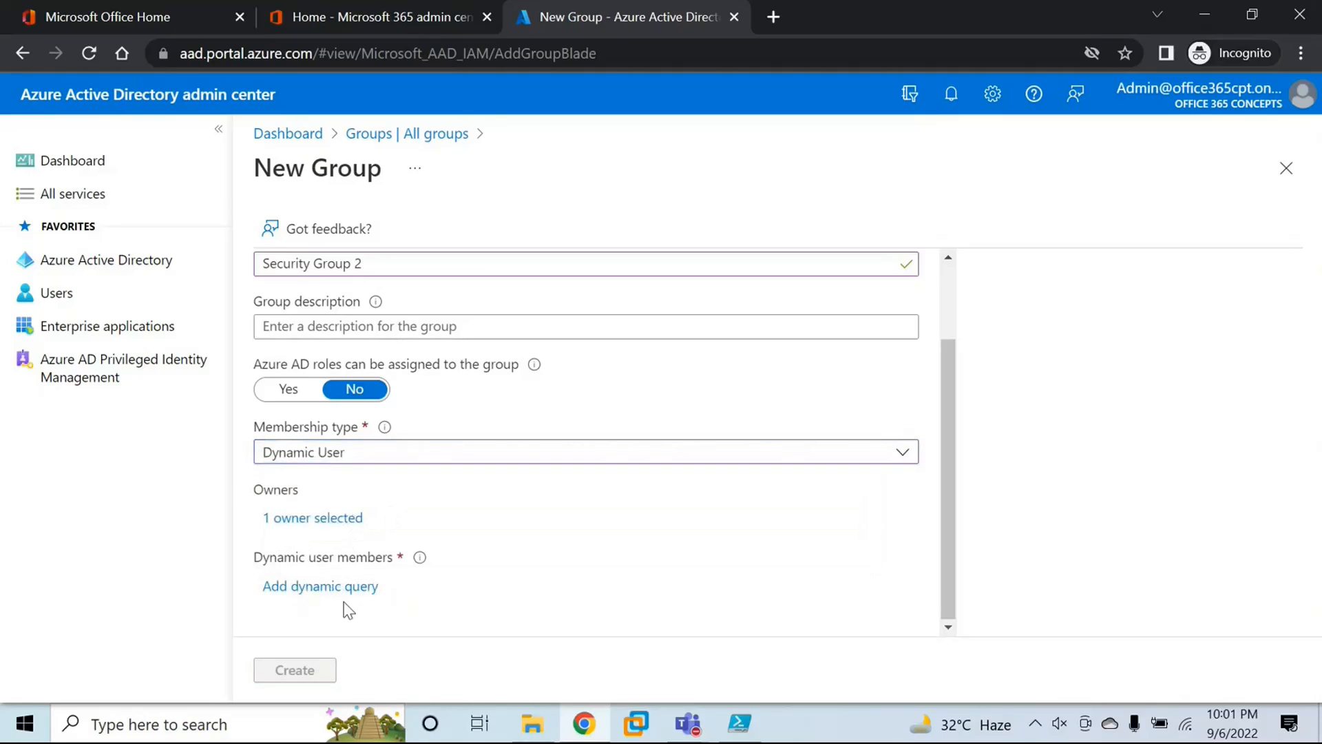
drag(255, 559, 391, 568)
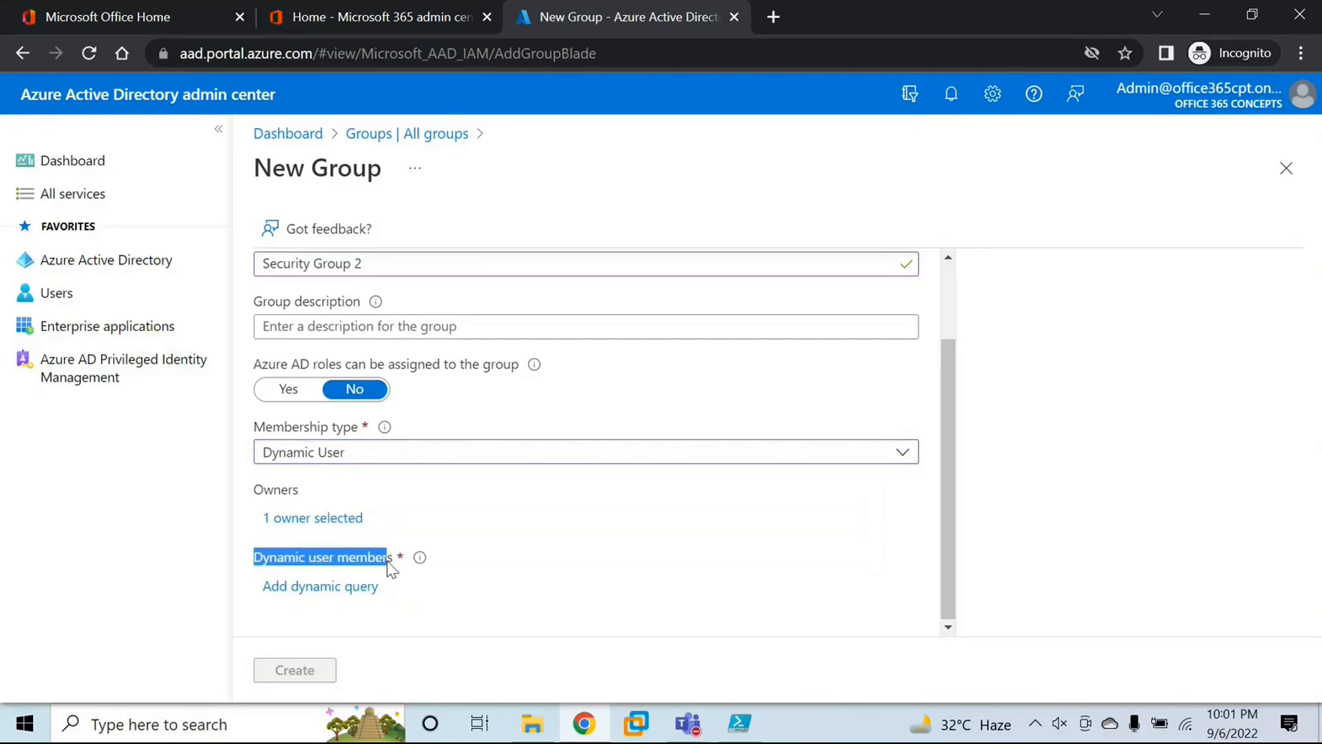
click(391, 568)
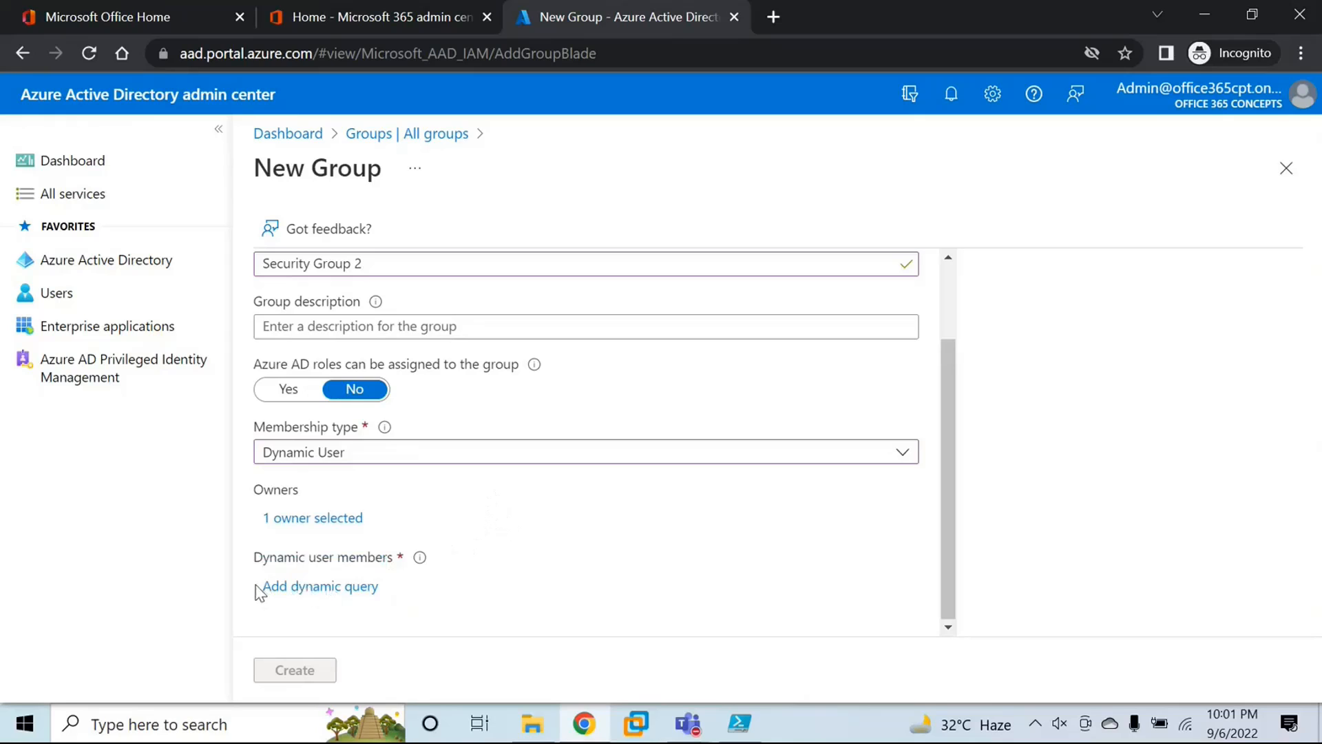
drag(257, 587, 401, 589)
click(470, 582)
drag(253, 524, 386, 531)
click(390, 533)
drag(377, 523, 254, 538)
click(261, 537)
click(316, 587)
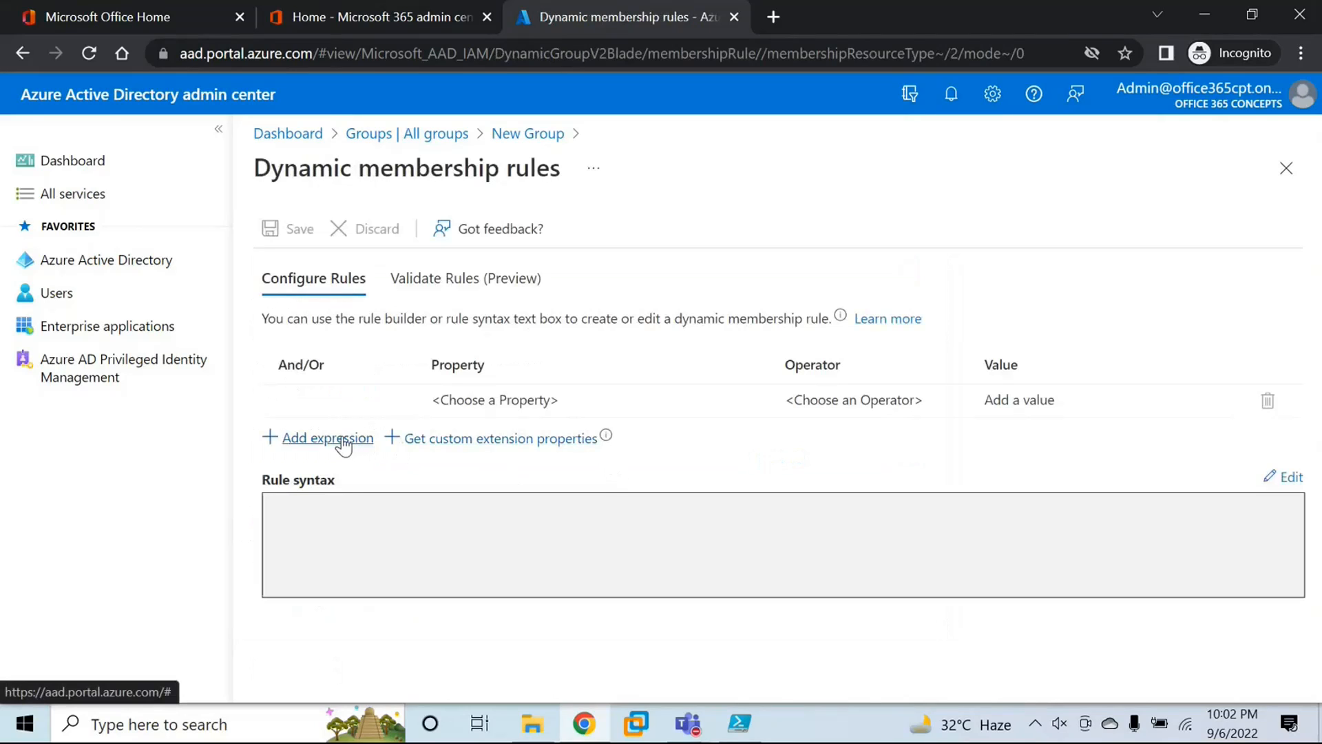
Step: Define the first dynamic membership expression with property state, operator Equals and value Delhi
click(507, 405)
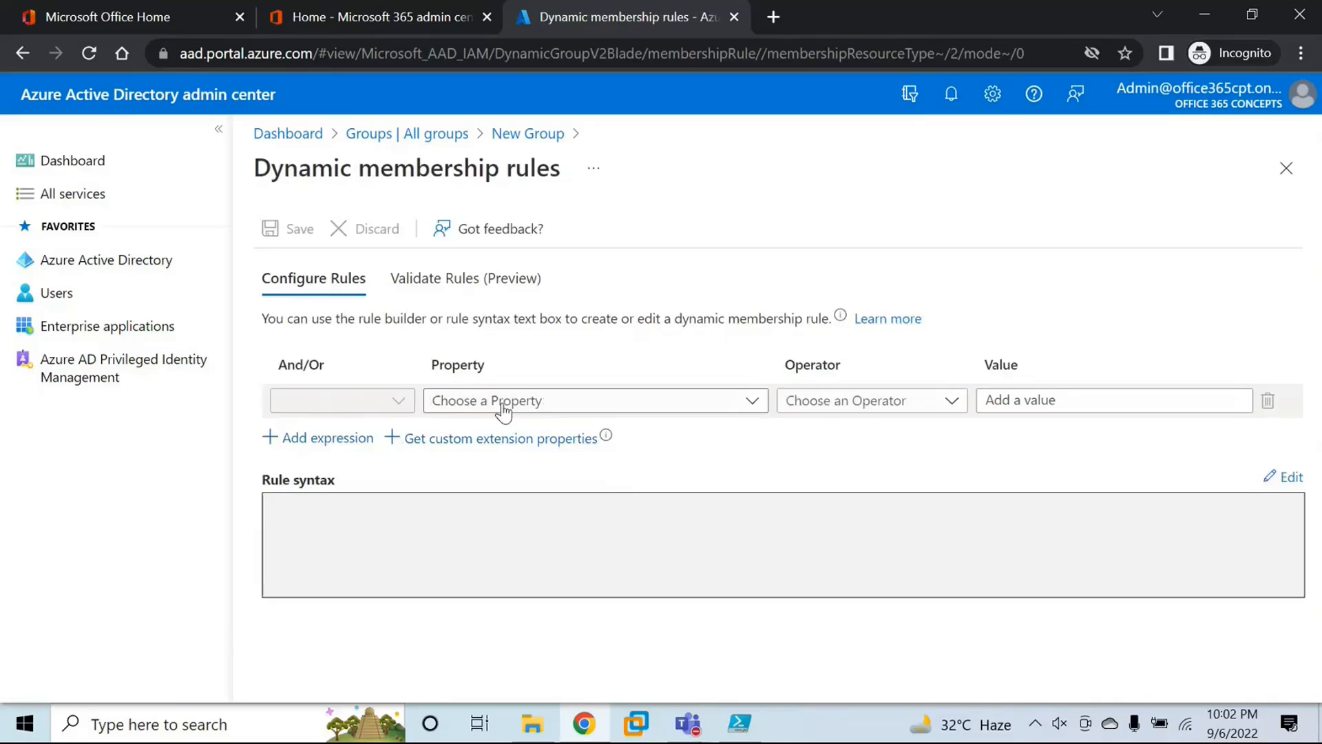
click(504, 409)
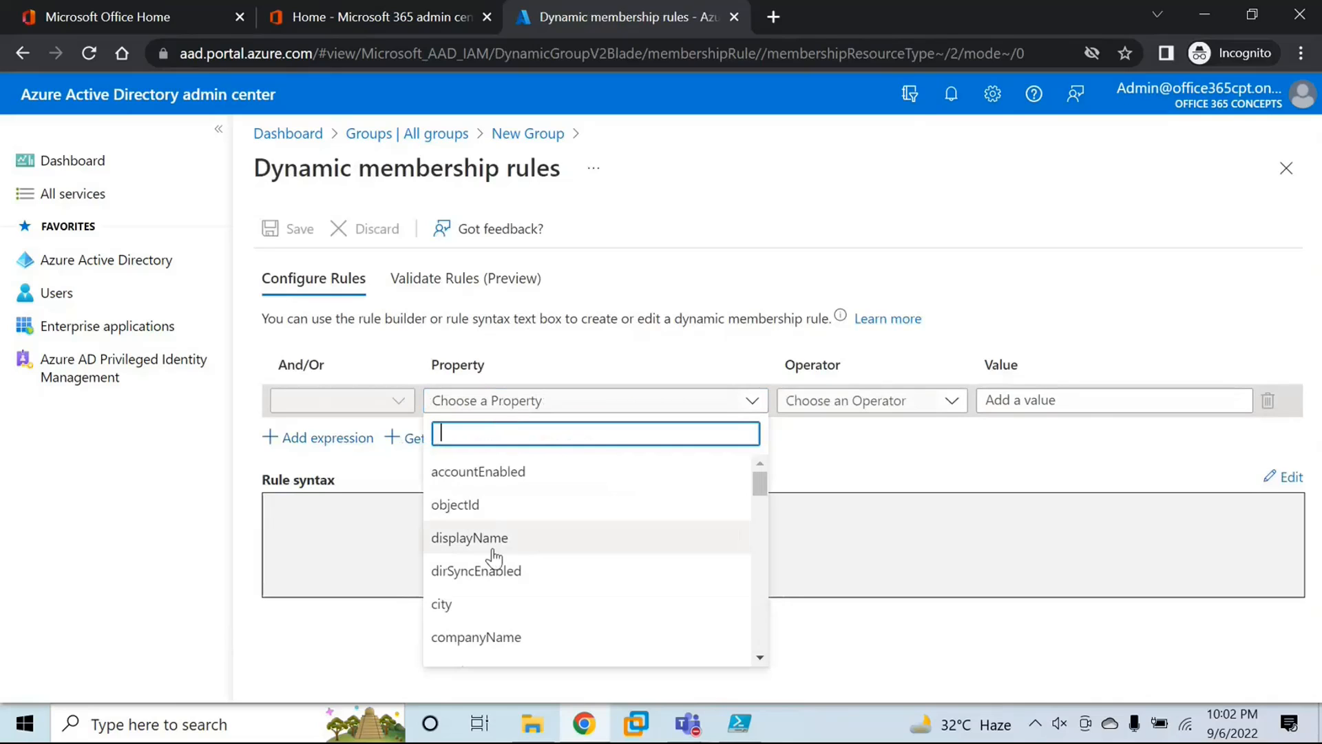
scroll(494, 552, down, 4)
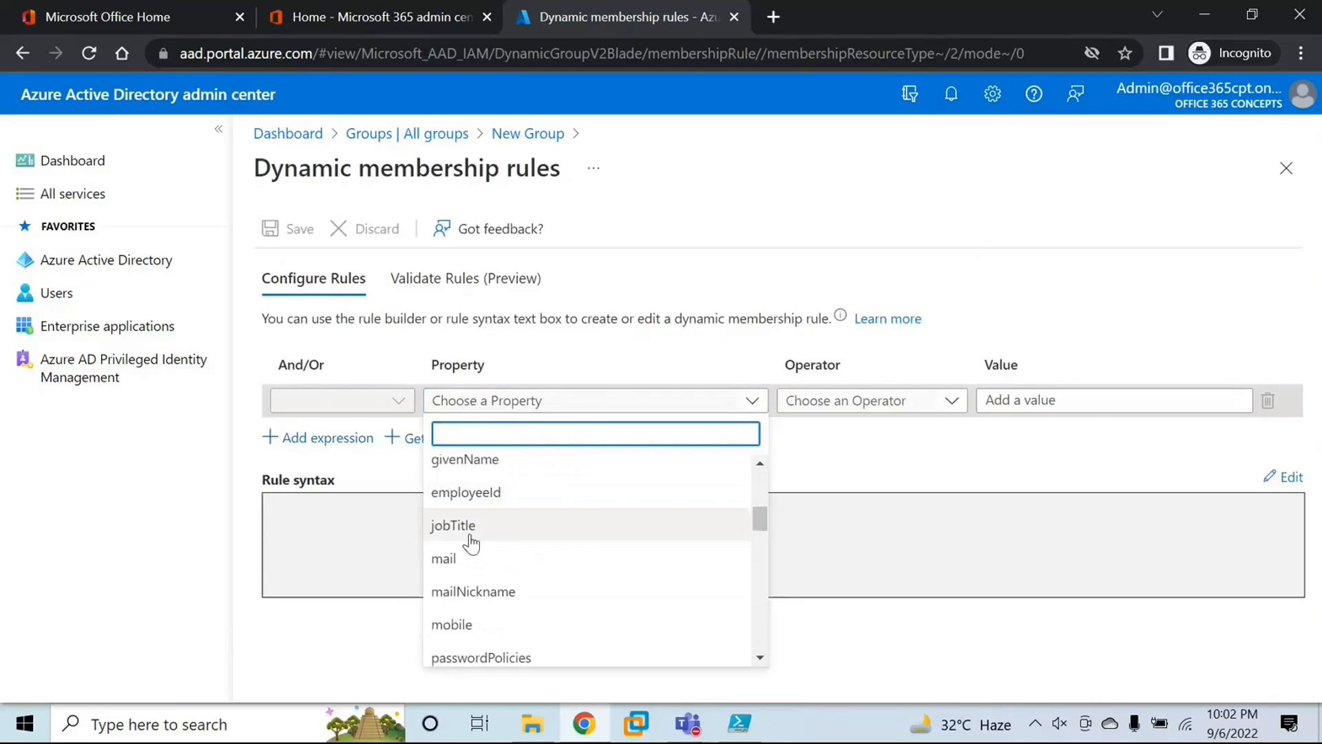
scroll(502, 569, down, 3)
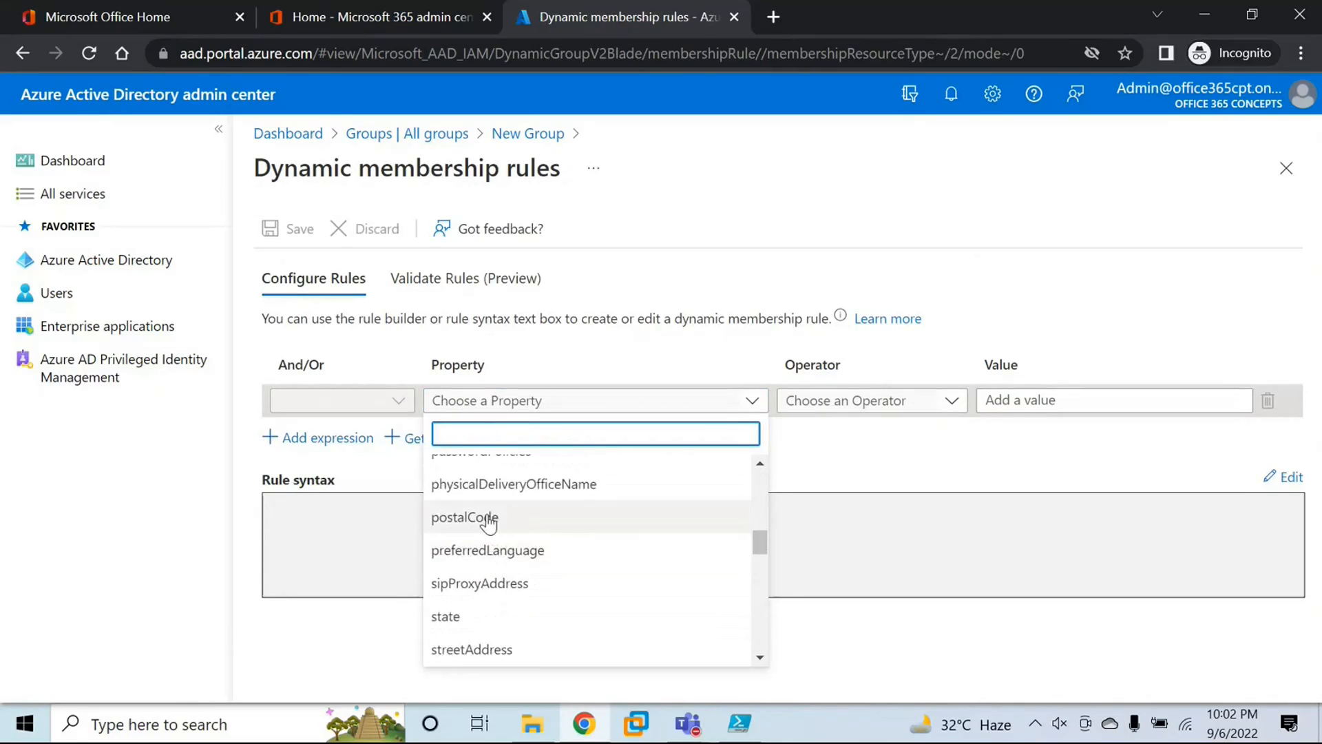
click(460, 616)
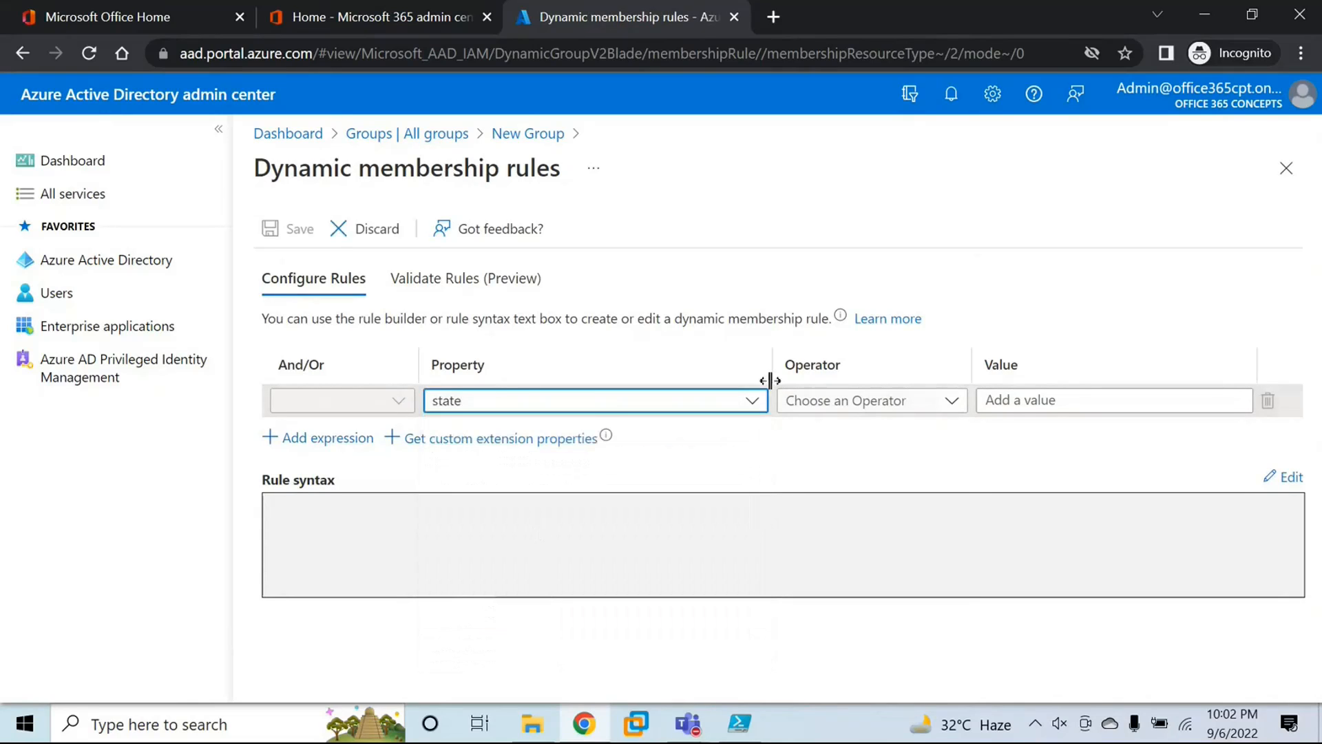
click(834, 411)
click(803, 604)
click(1027, 398)
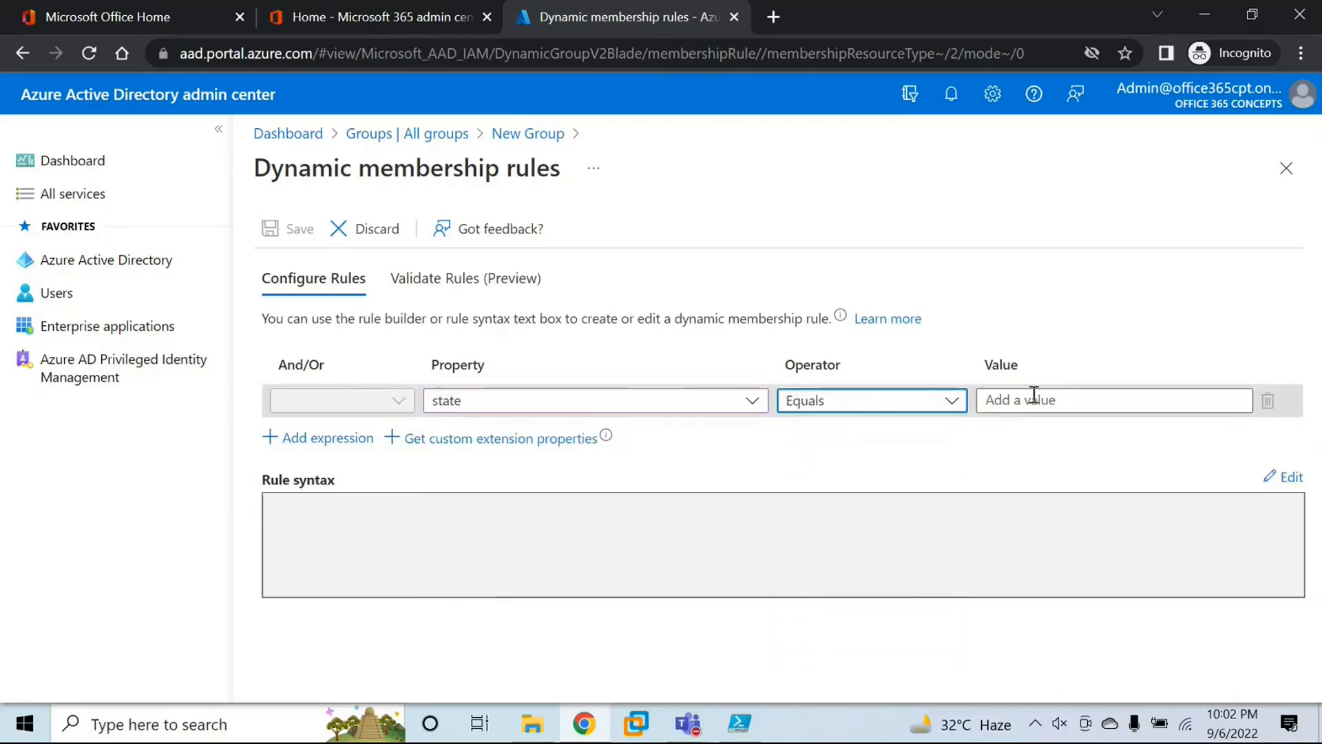
text(Delhi)
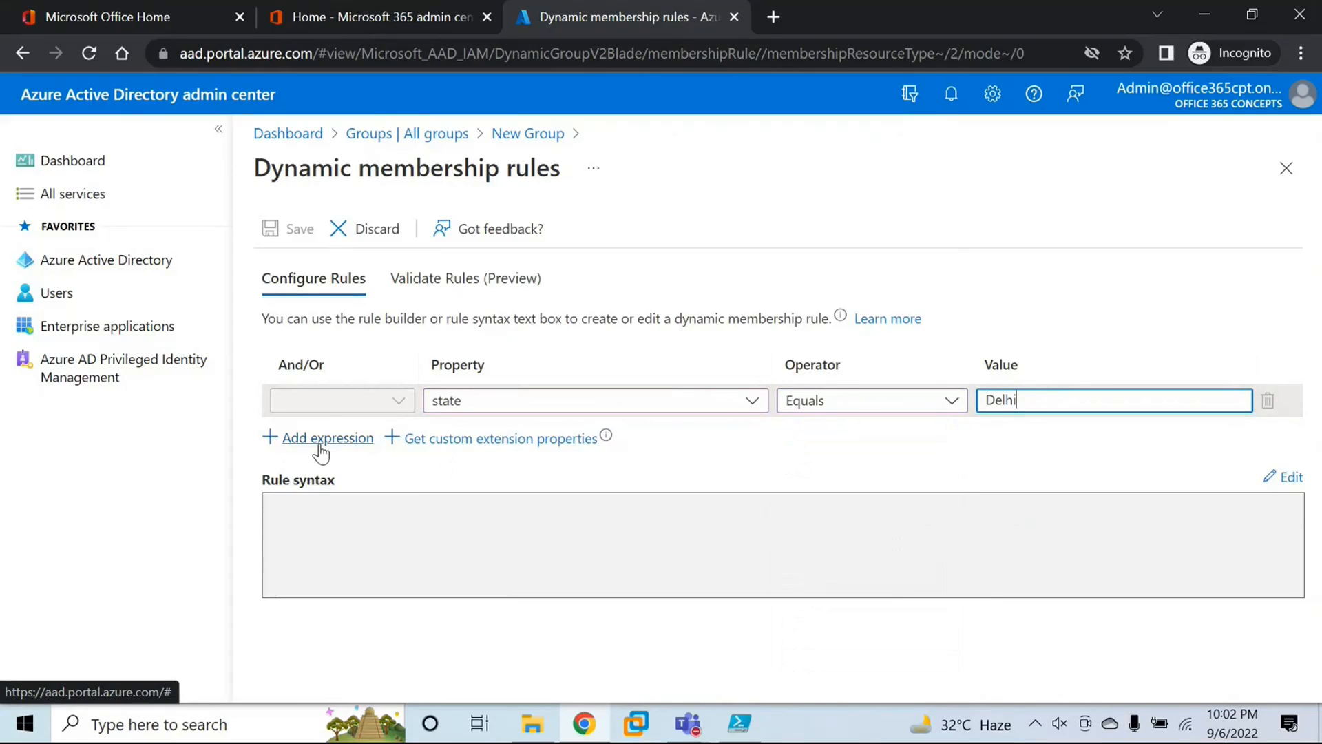
Step: Add a second membership expression joined with And, using property country, operator Equals and value India
click(321, 445)
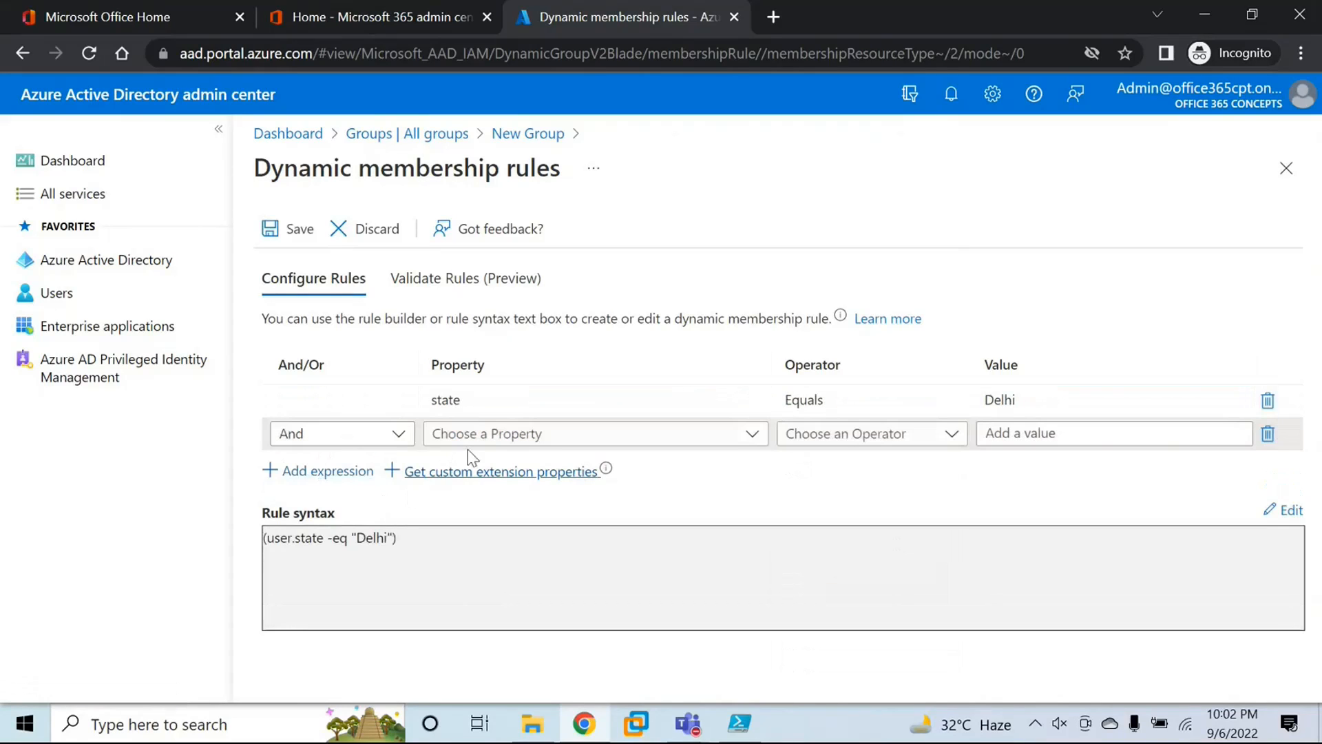
click(347, 442)
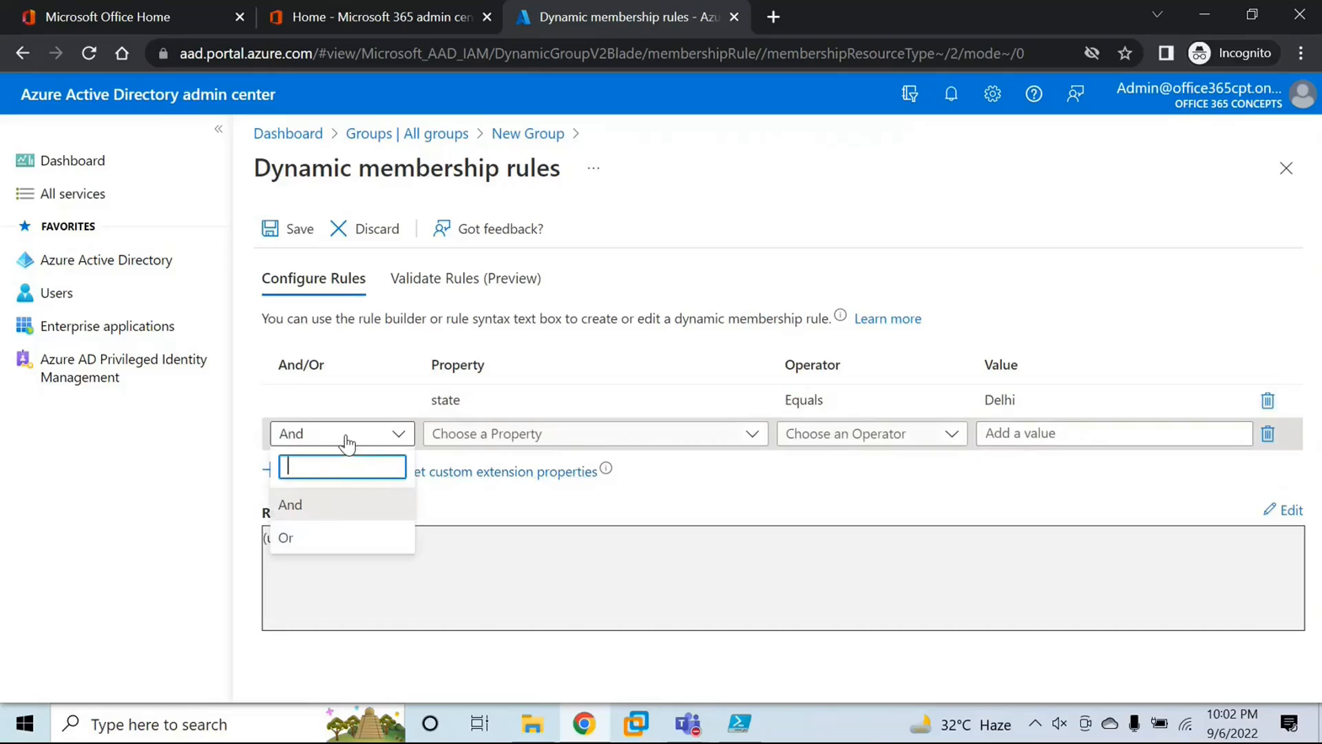
click(357, 497)
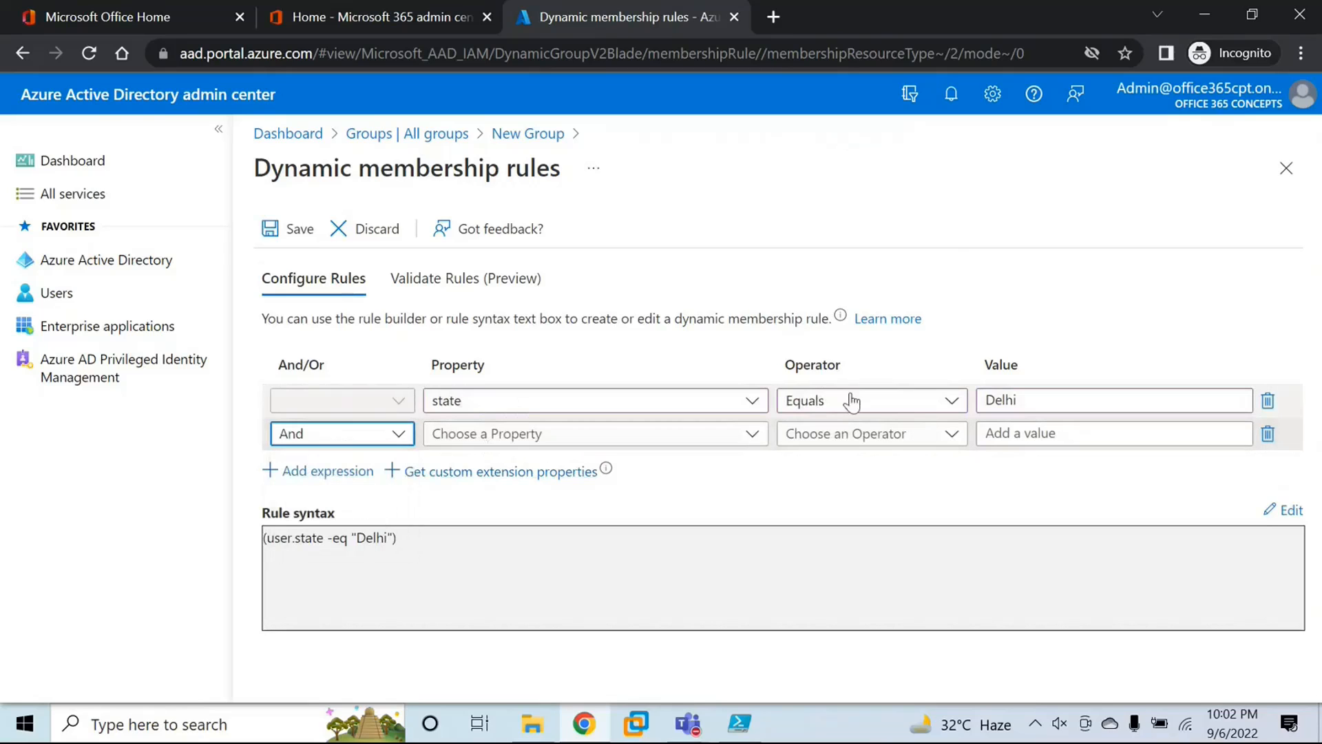
click(551, 434)
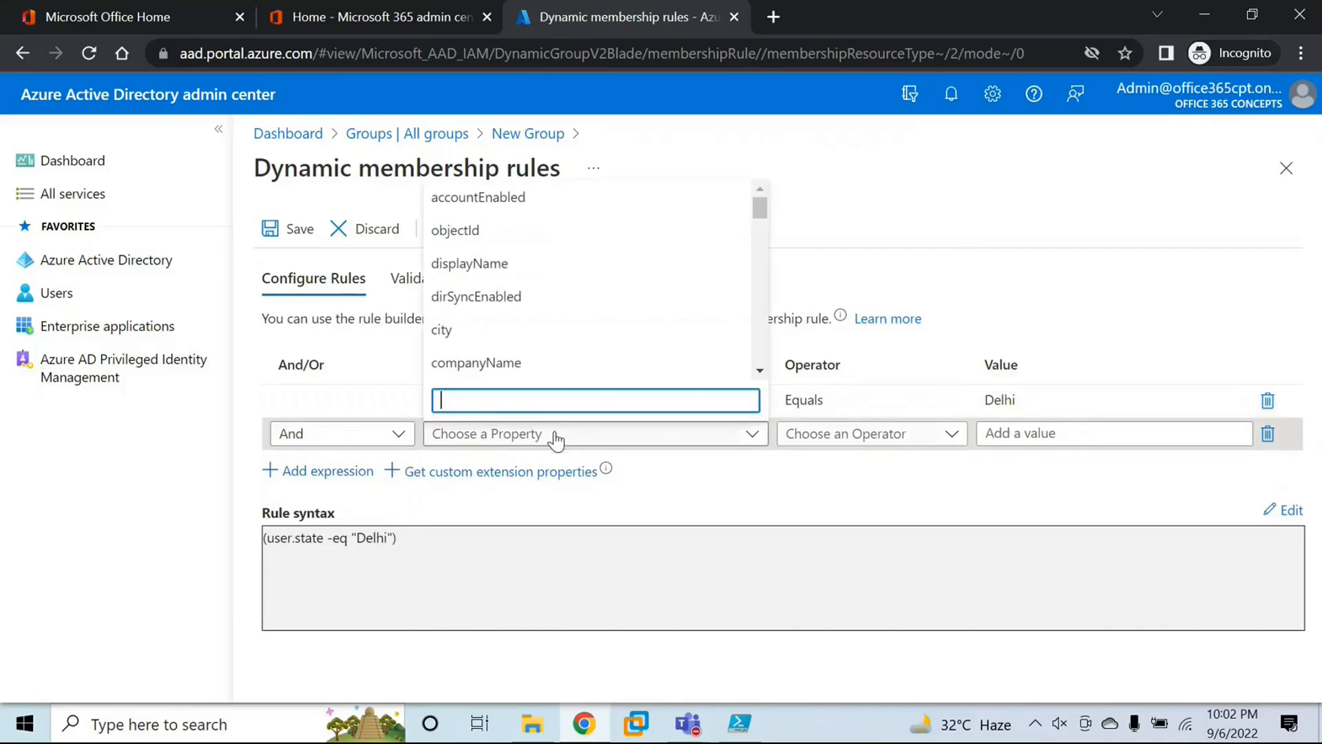
scroll(551, 324, down, 5)
scroll(550, 324, up, 4)
scroll(549, 324, up, 2)
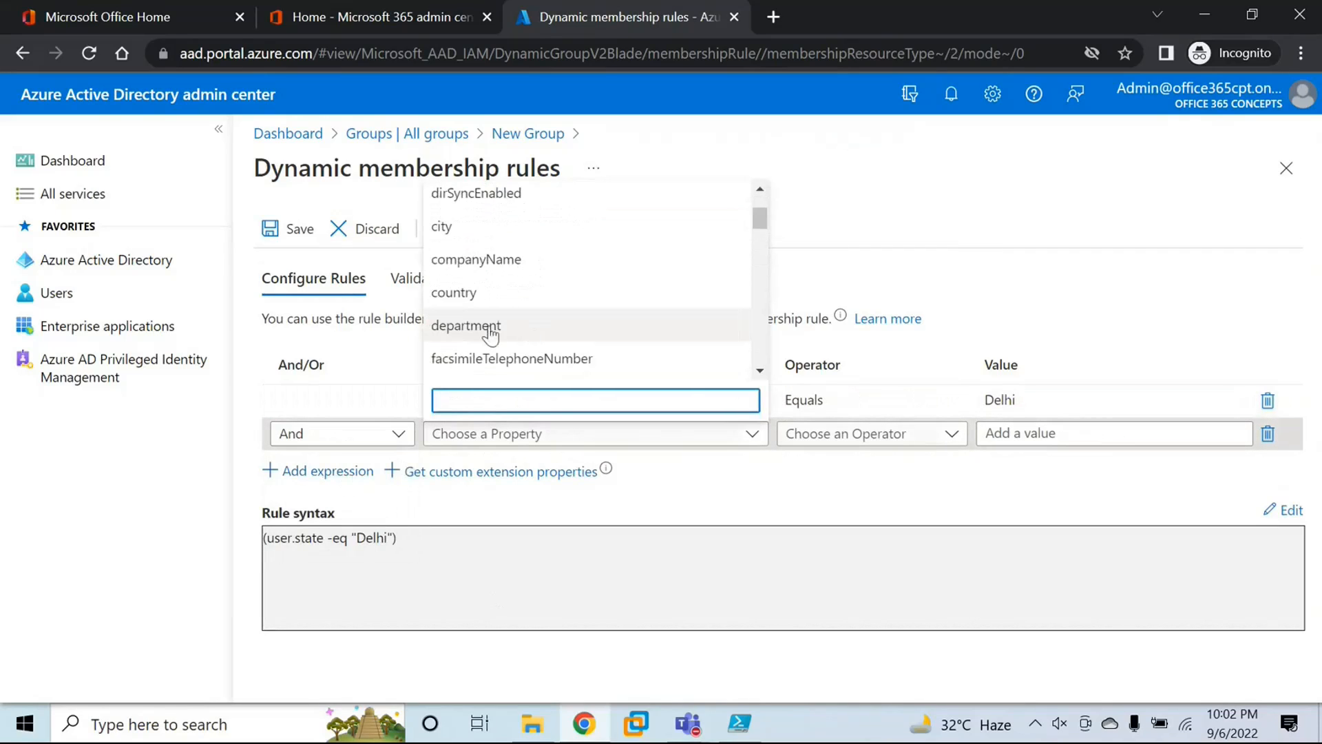
click(482, 292)
click(806, 434)
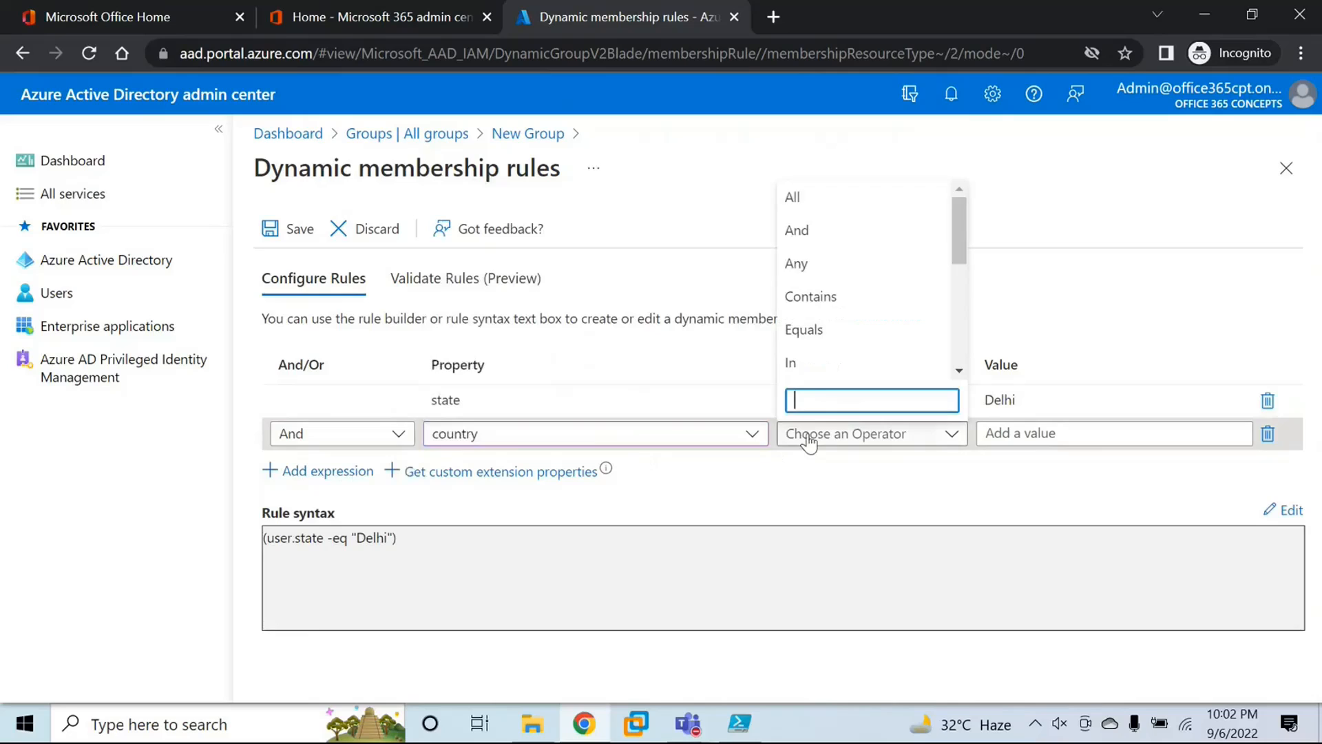
click(808, 334)
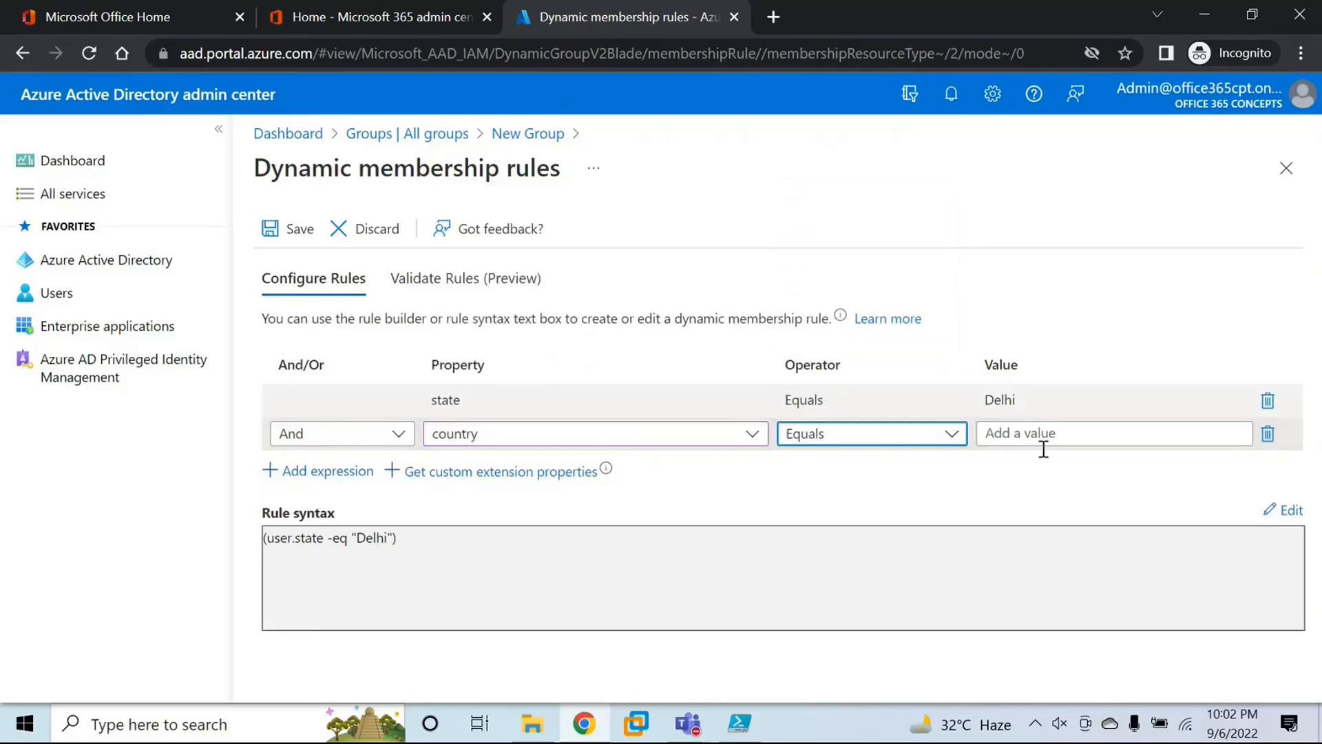
click(1035, 434)
text(India)
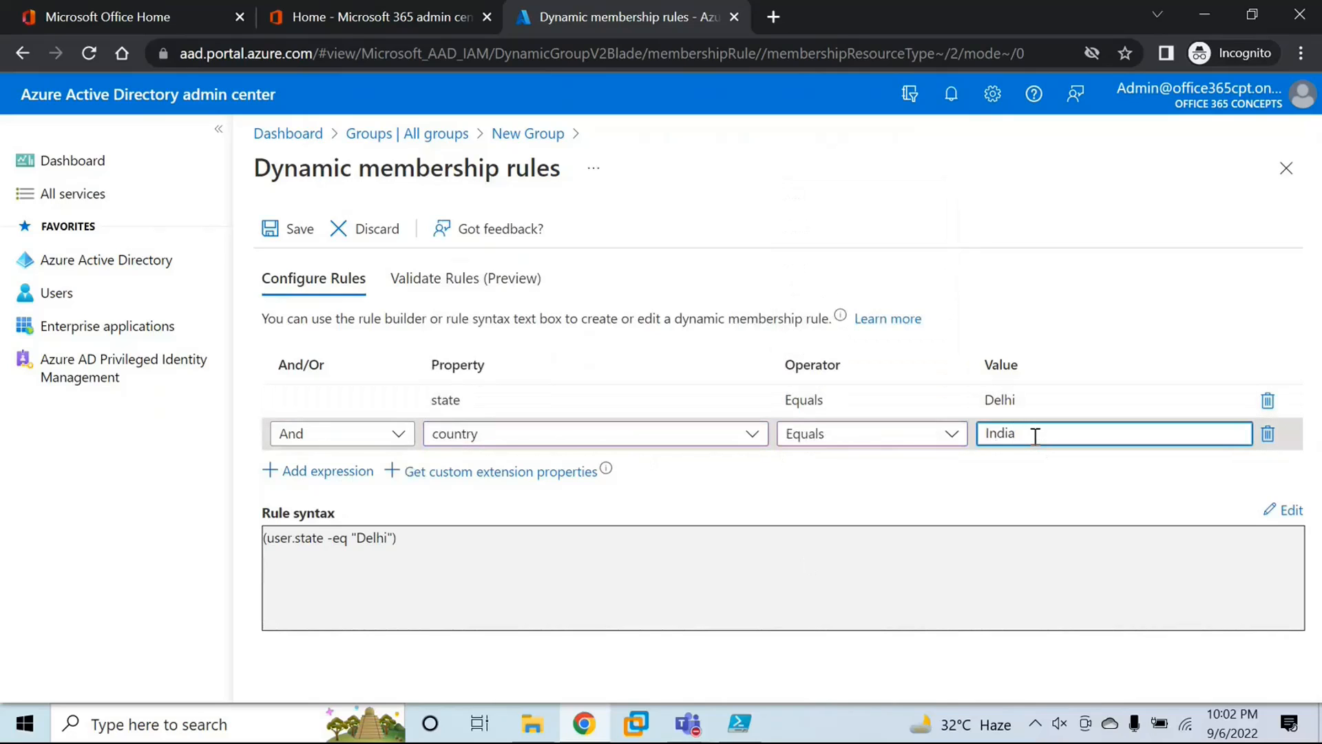
click(959, 496)
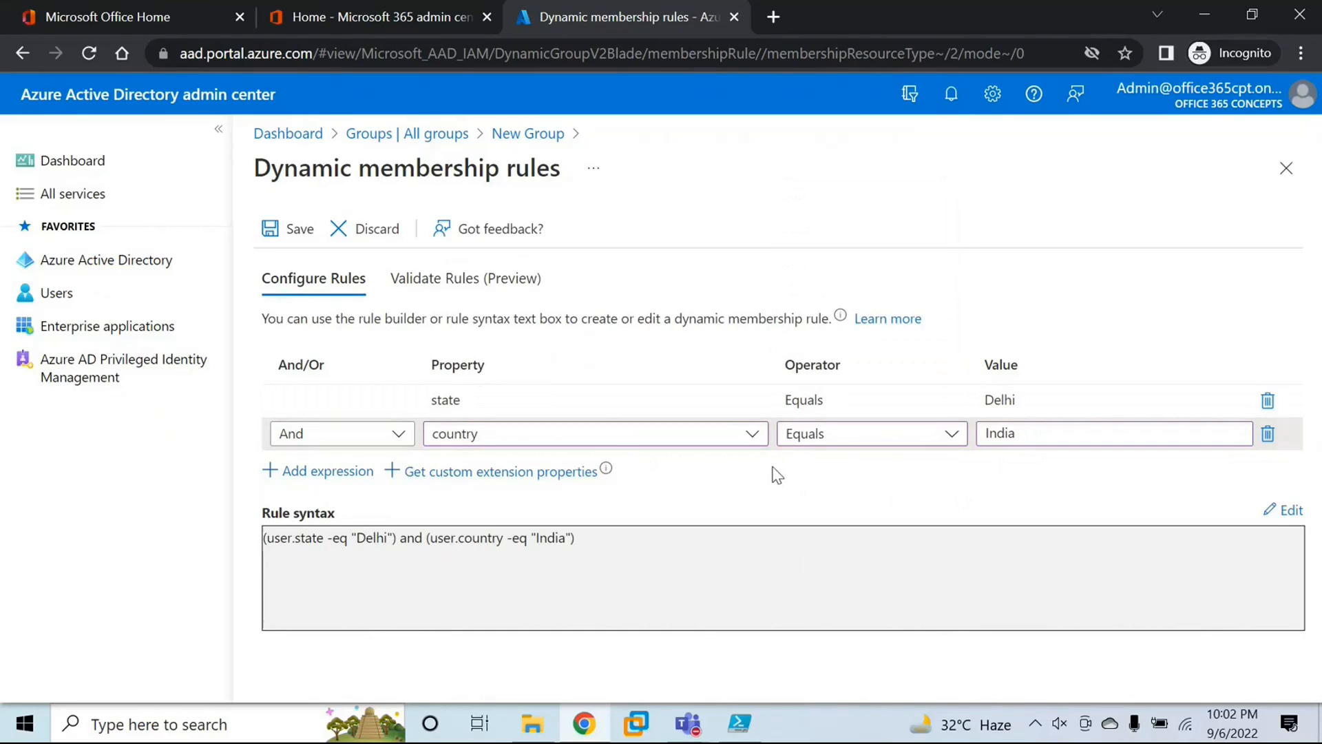
Step: Save the dynamic membership rules and create Security Group 2
click(465, 403)
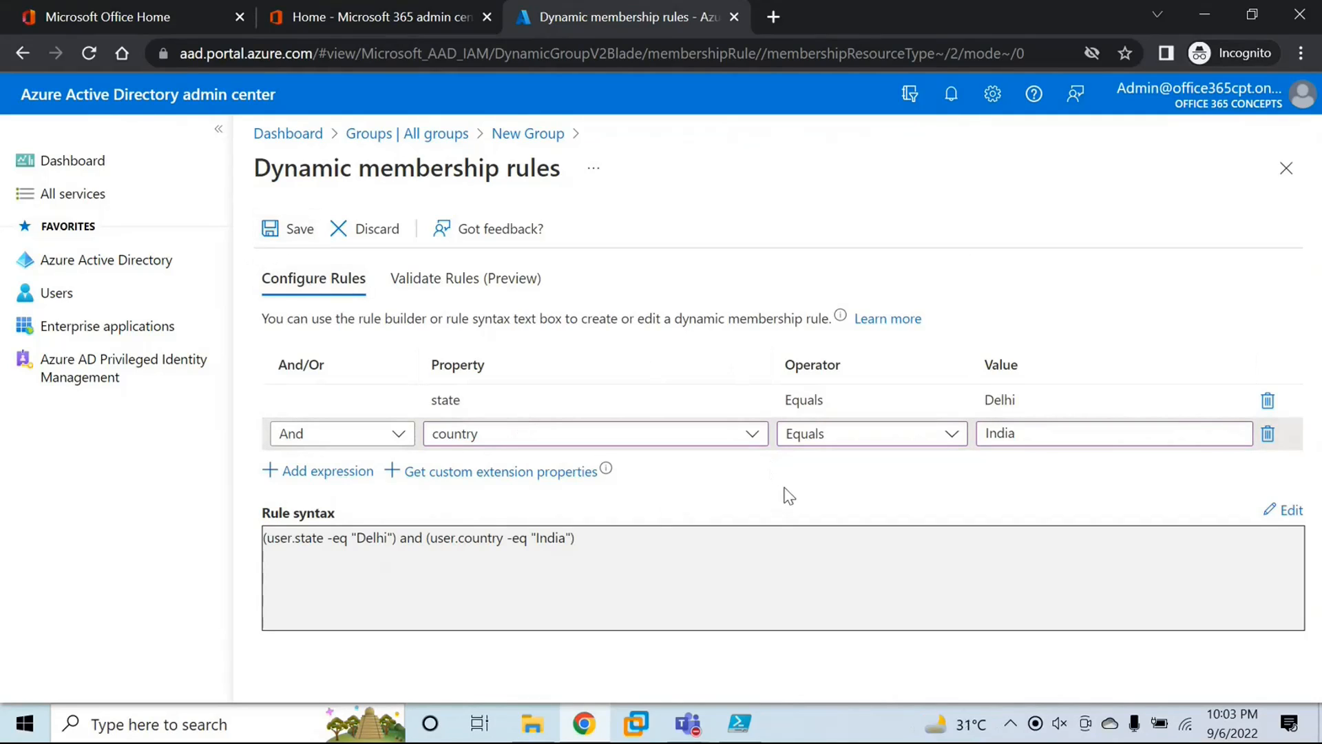
click(290, 237)
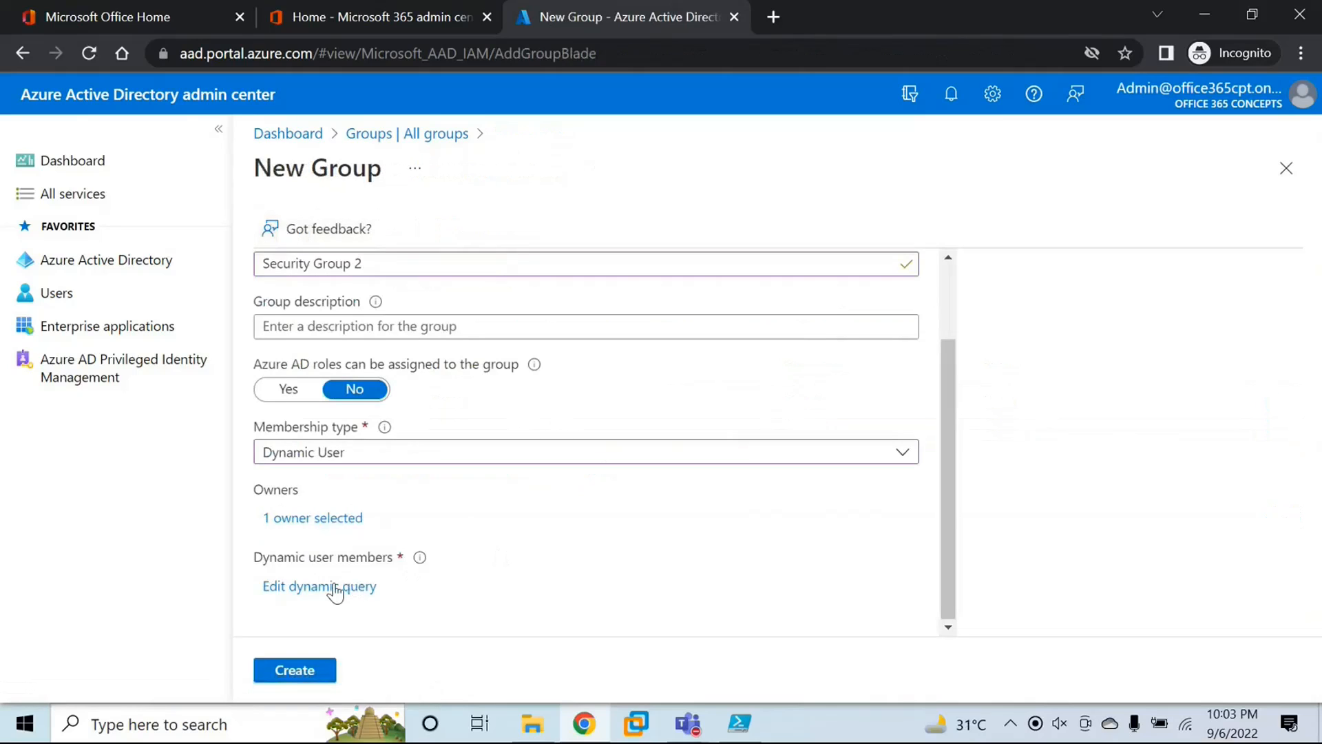
click(321, 677)
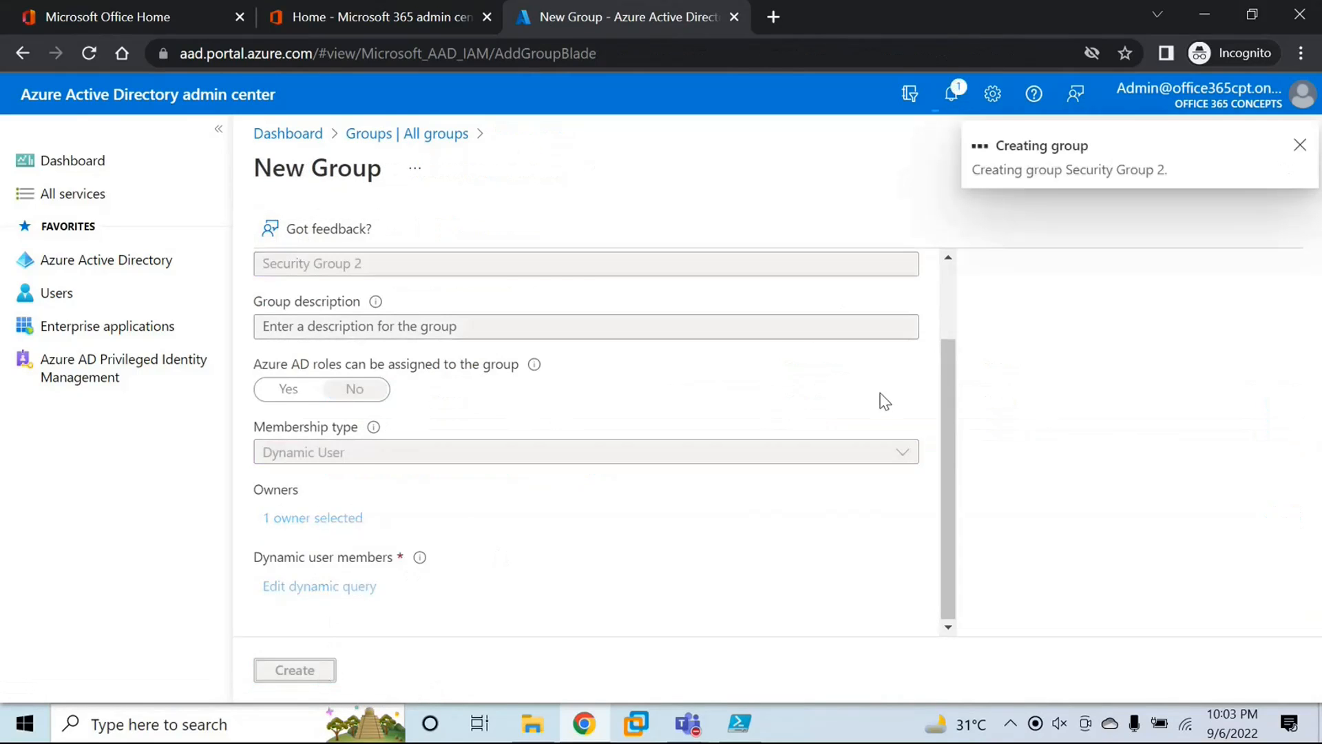
Step: Open Security Group 2 from the groups list and check its membership type
click(673, 544)
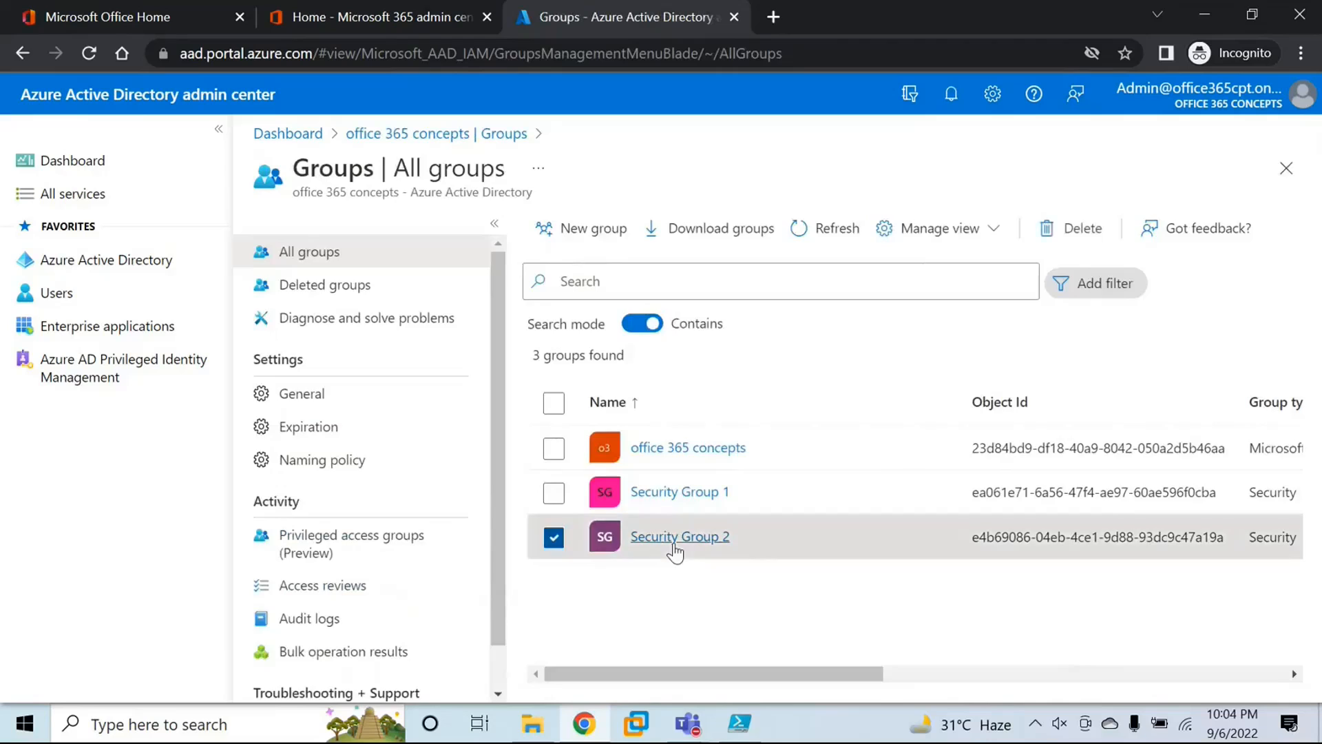
scroll(690, 486, down, 2)
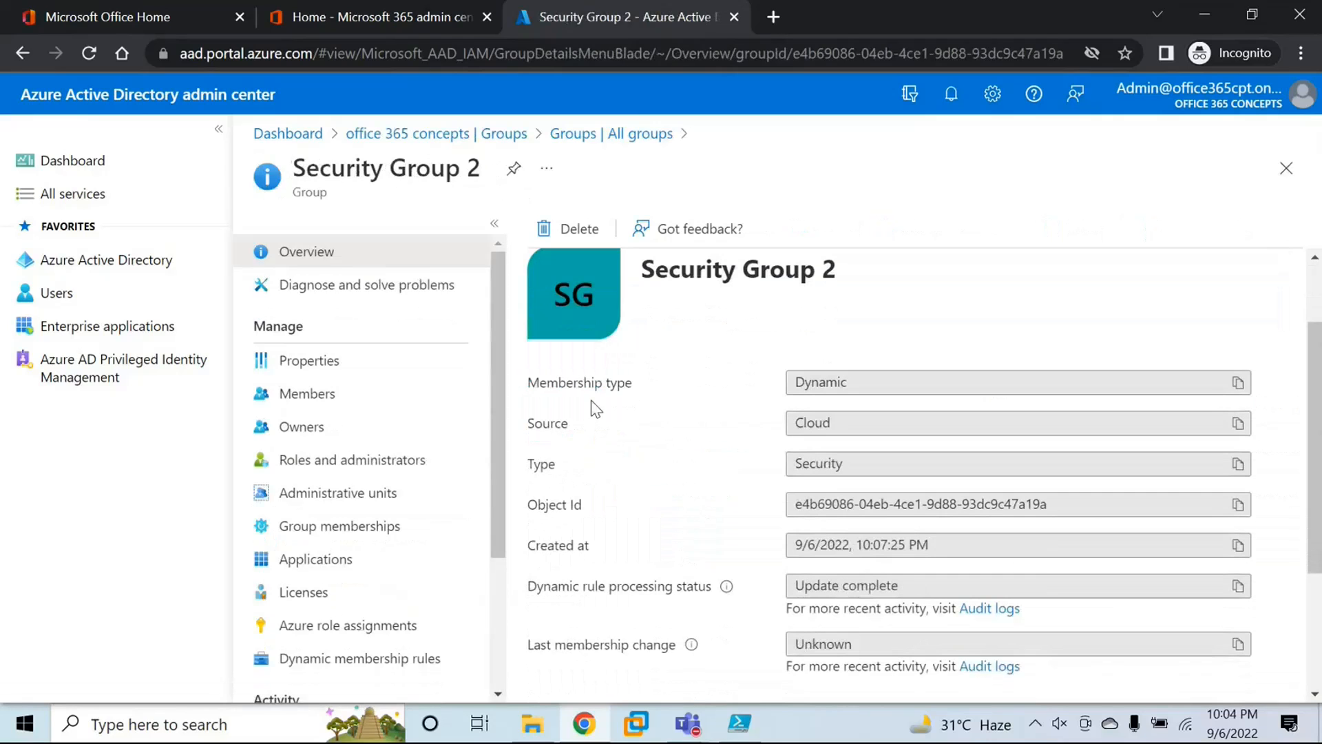
drag(520, 383, 648, 383)
click(842, 375)
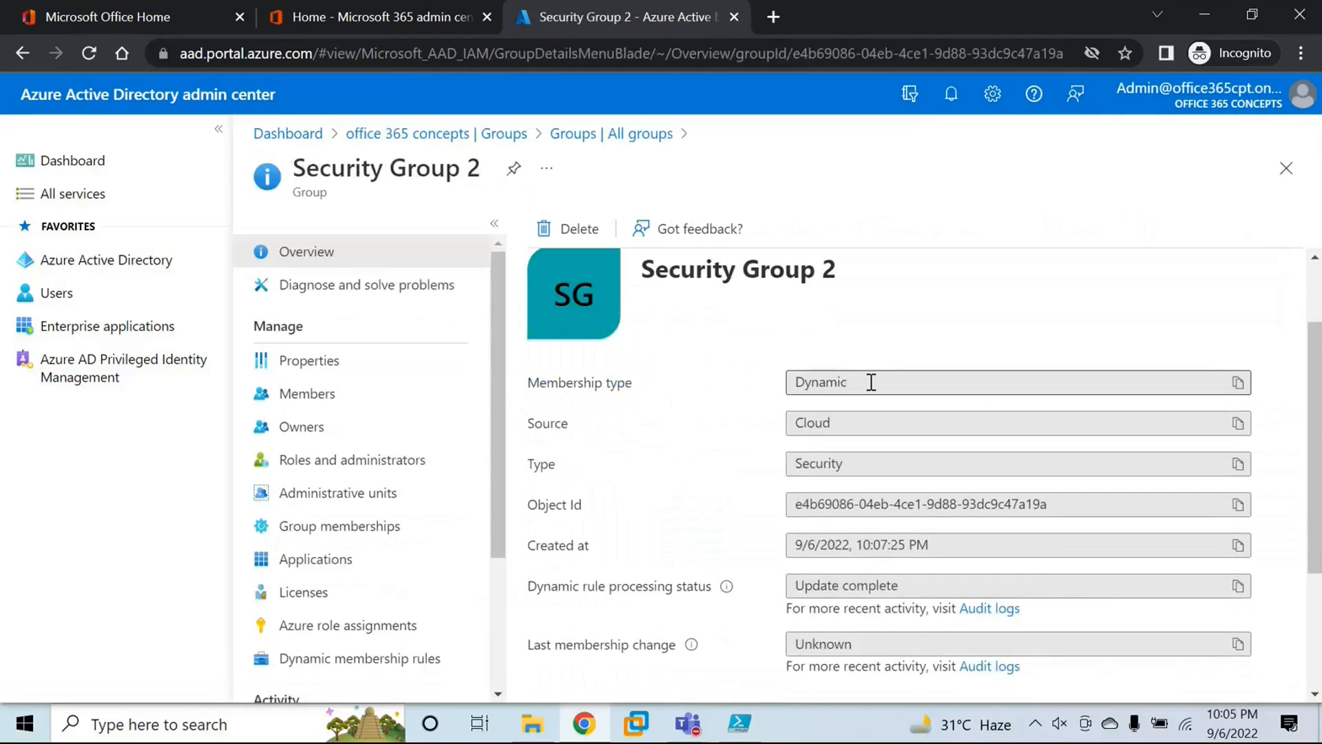
drag(872, 381, 728, 396)
click(725, 394)
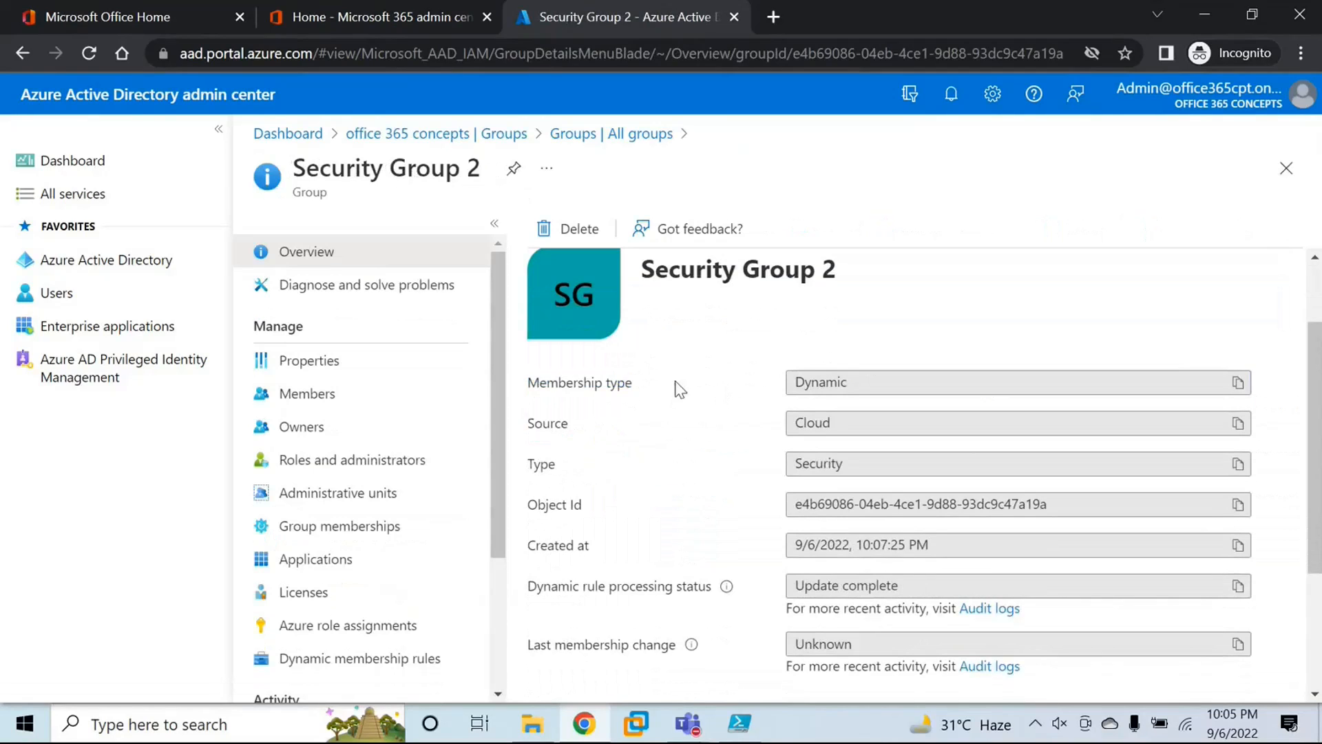
Step: Return to the groups list, open Security Group 1 and check its membership type for comparison
click(138, 265)
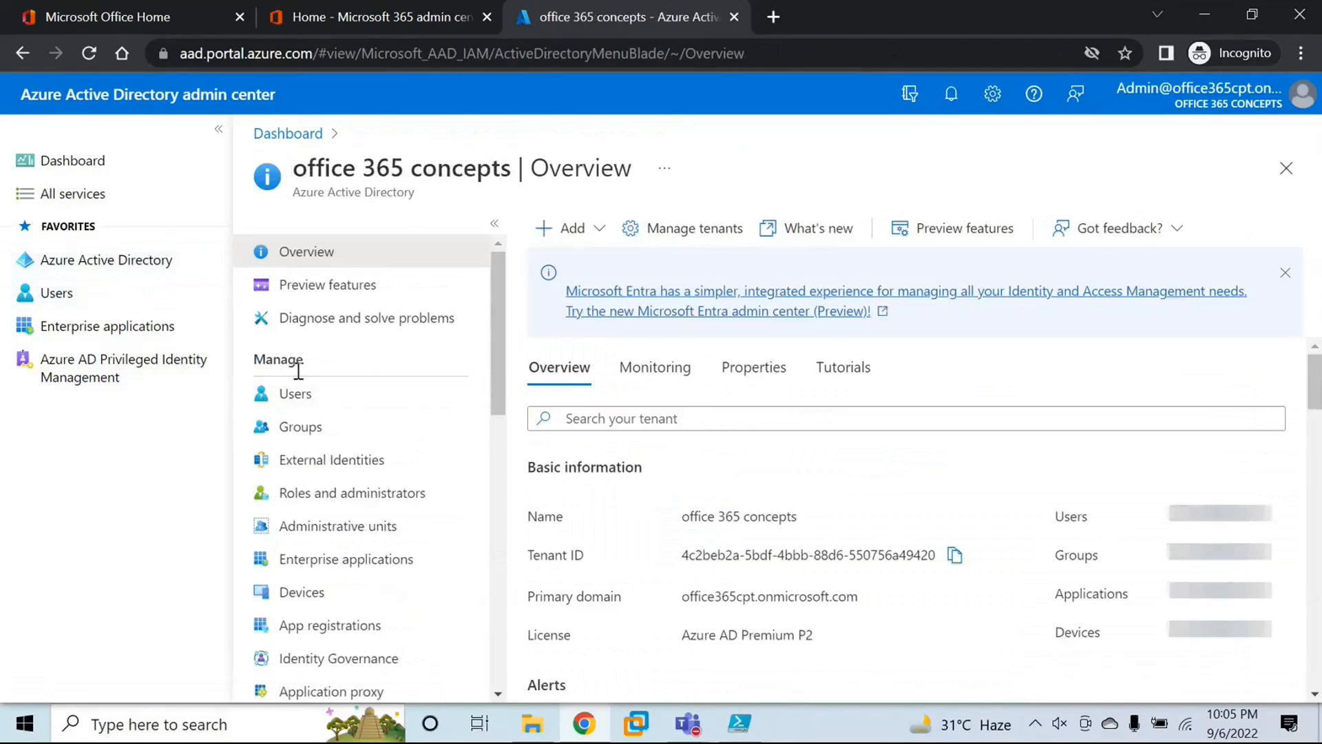
click(299, 427)
click(679, 493)
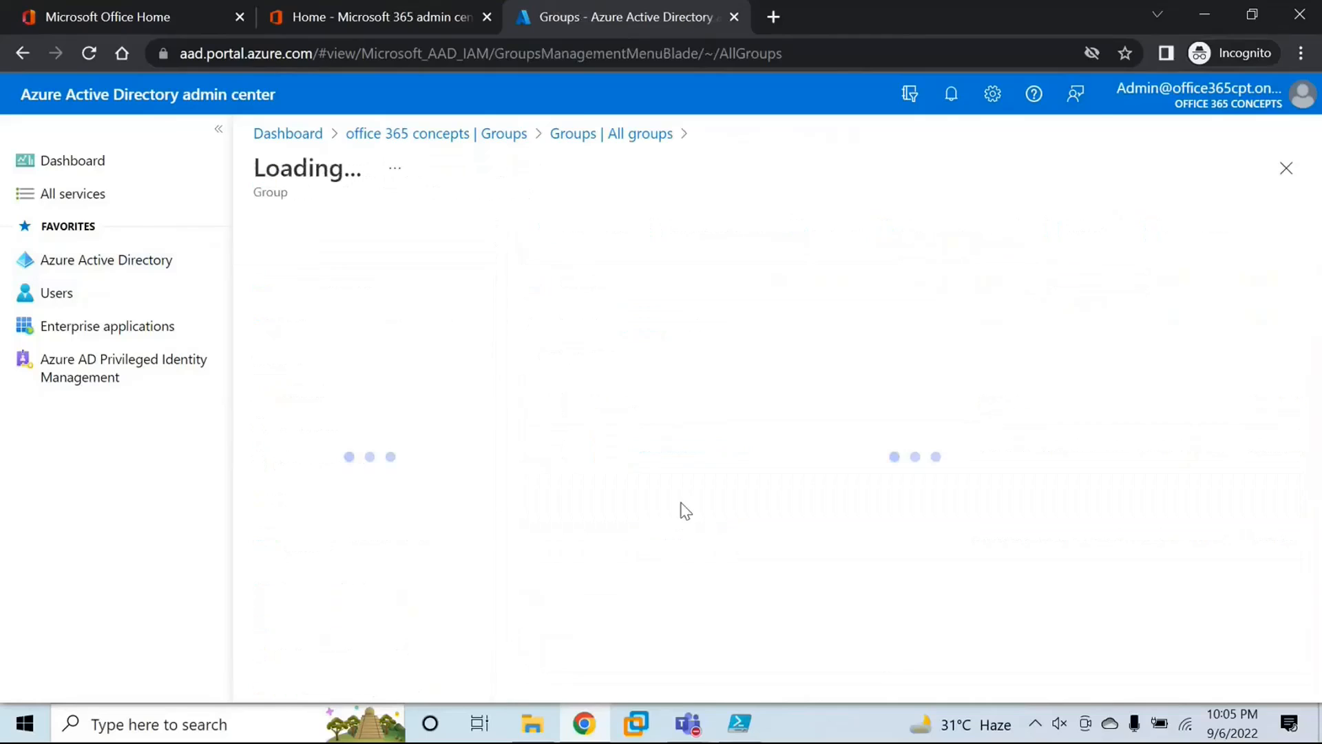
drag(550, 399, 643, 404)
click(865, 393)
click(654, 407)
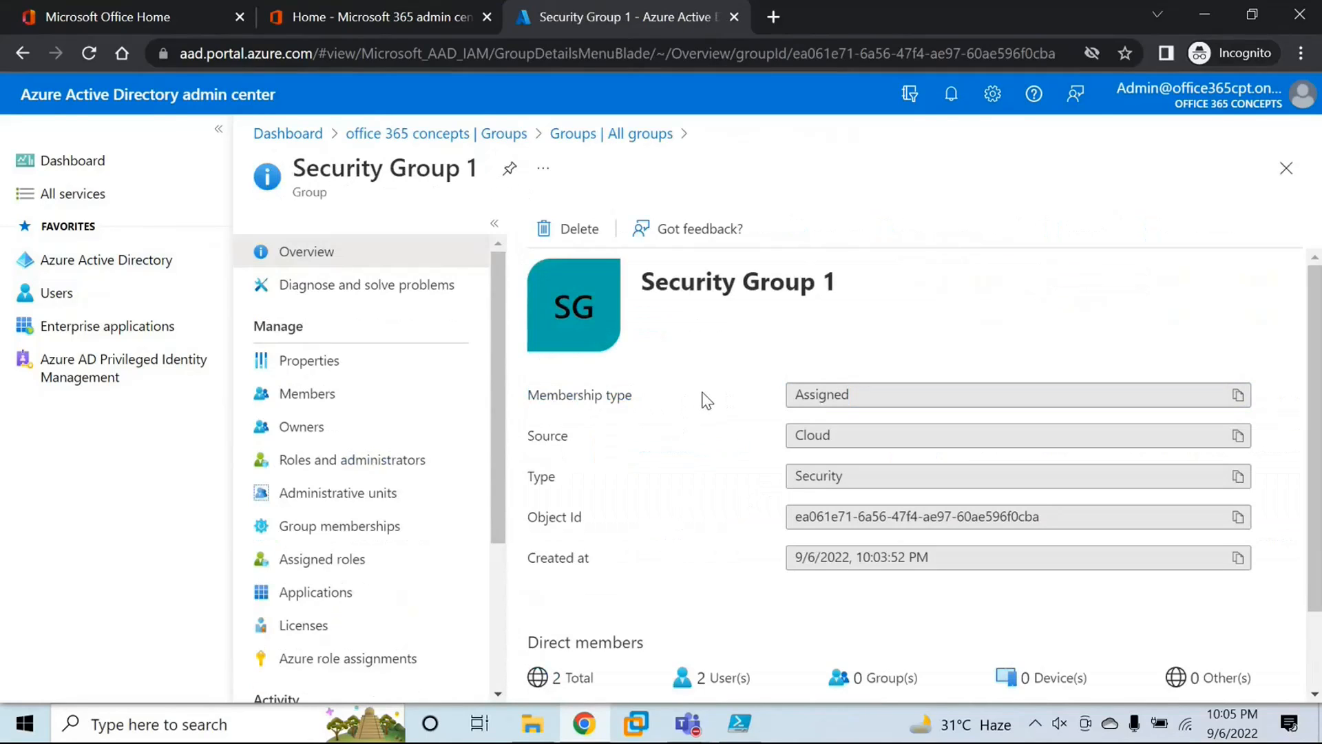
Step: Go back to the groups list, reopen Security Group 2 and check its membership type again
click(103, 260)
click(347, 433)
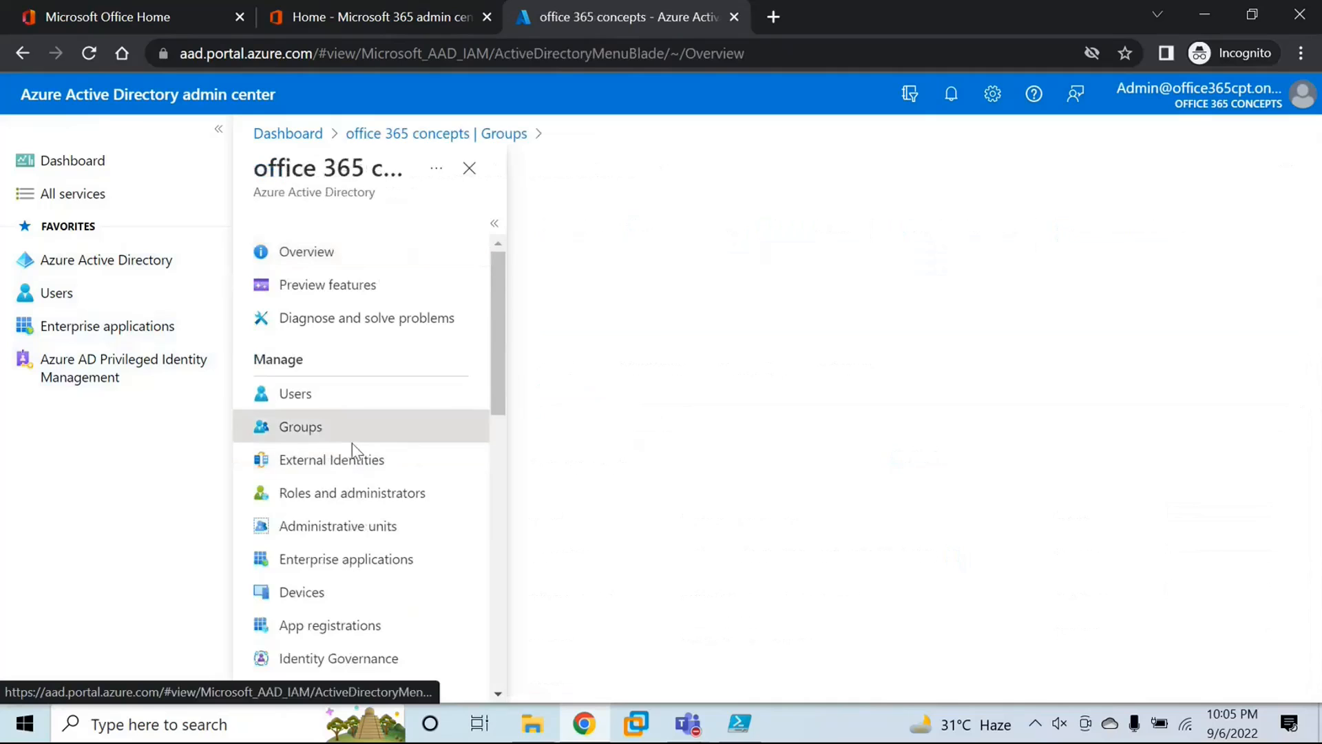
click(678, 541)
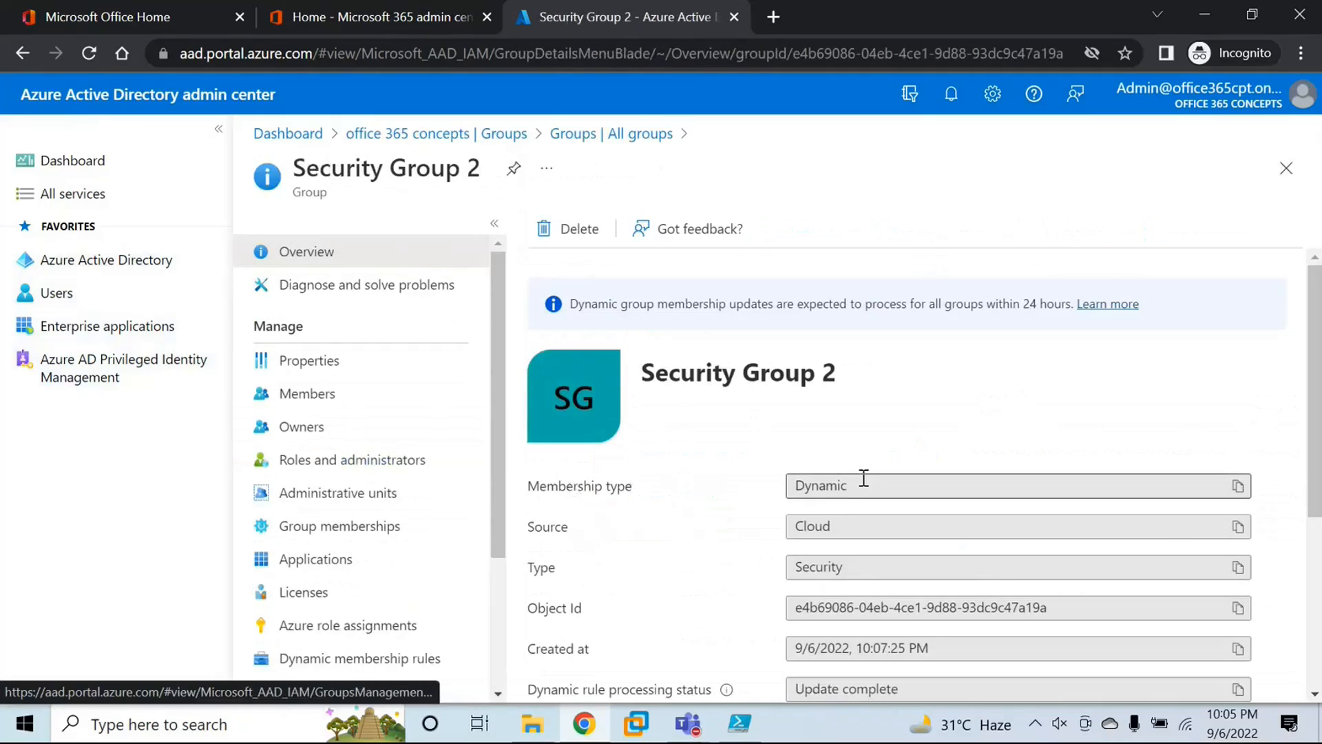
drag(867, 485, 773, 487)
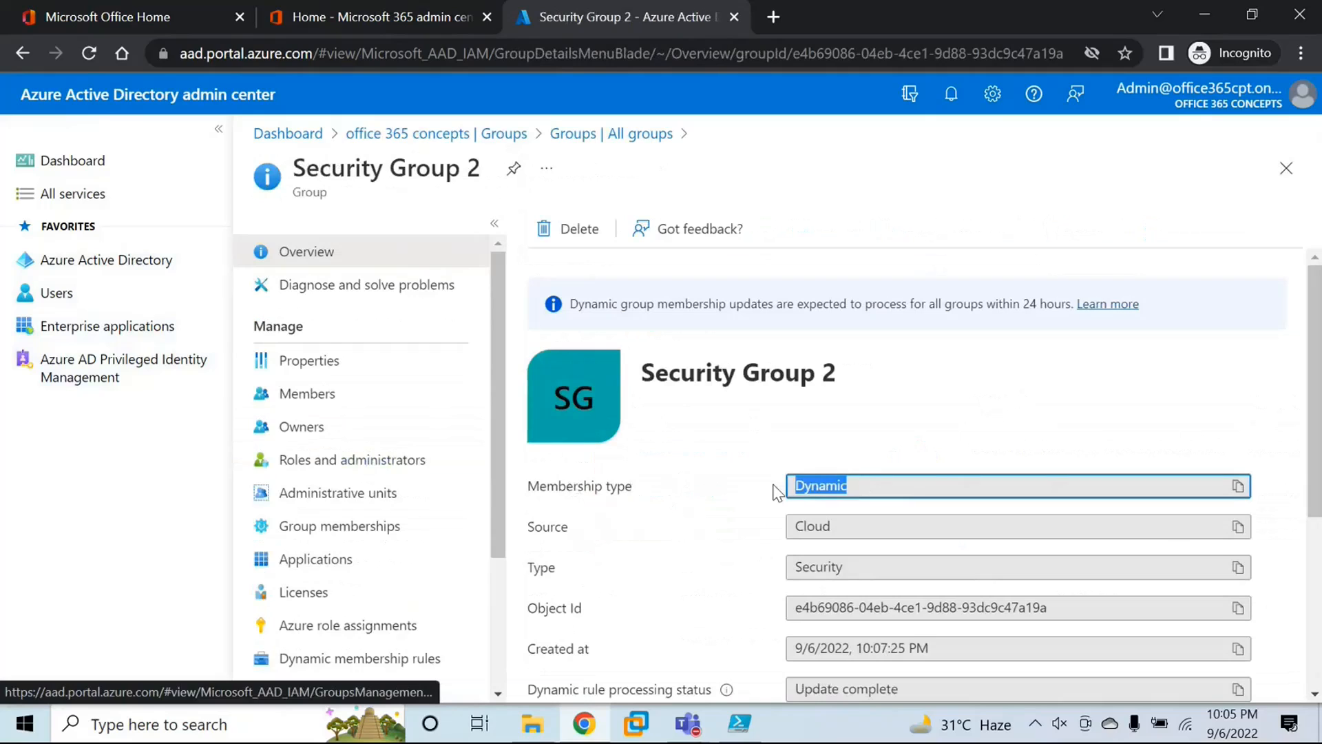
click(710, 487)
Step: Examine the source, group type, member details and available management pages of Security Group 2
scroll(707, 487, down, 2)
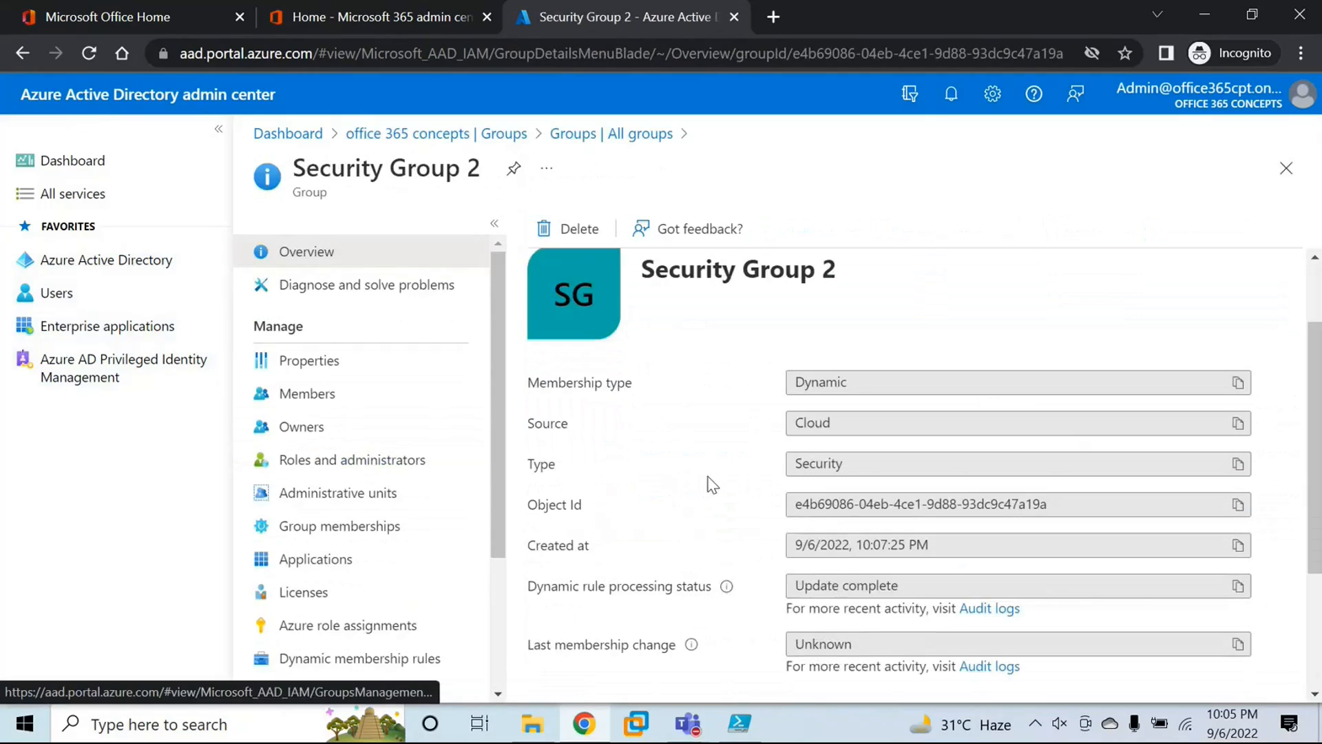
drag(529, 423, 836, 413)
click(637, 440)
drag(523, 431, 623, 422)
drag(827, 423, 665, 427)
click(667, 427)
drag(531, 475, 643, 466)
drag(842, 463, 709, 470)
click(698, 468)
scroll(698, 469, down, 3)
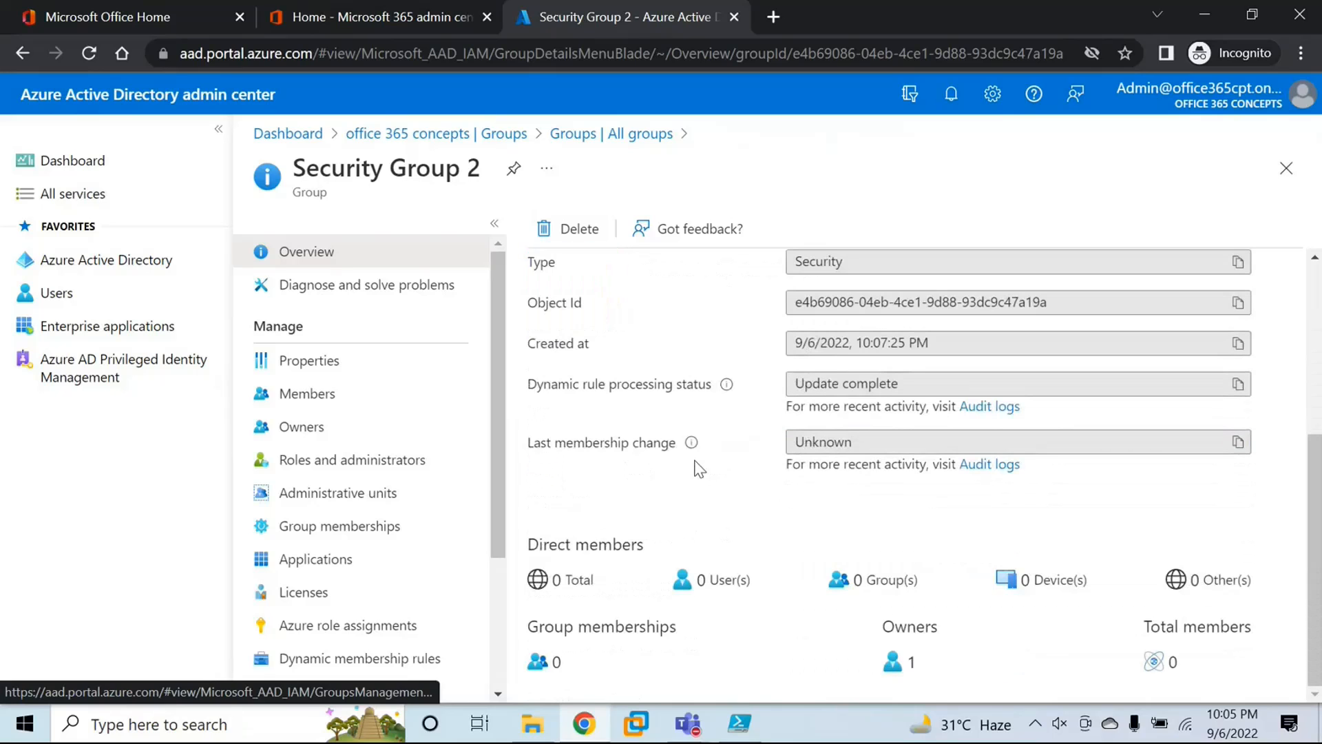
scroll(697, 469, up, 5)
scroll(345, 482, down, 3)
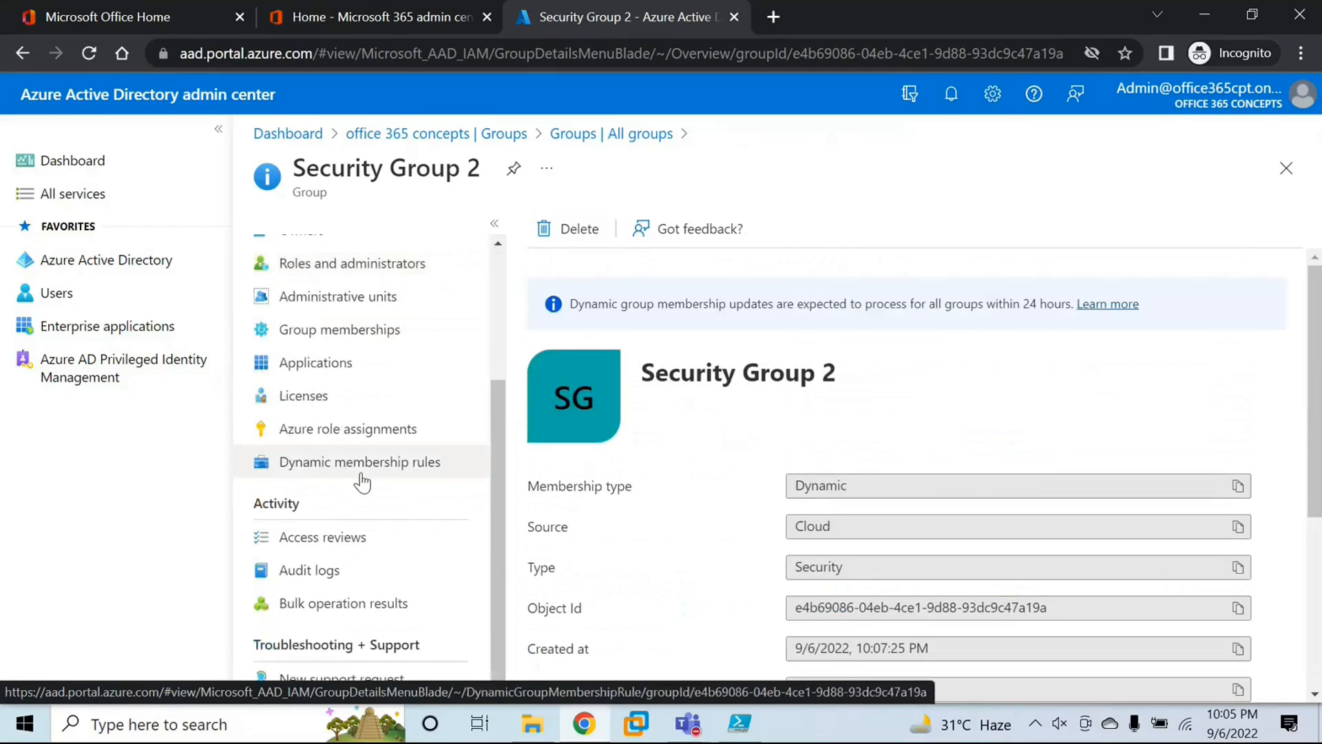
scroll(363, 482, up, 3)
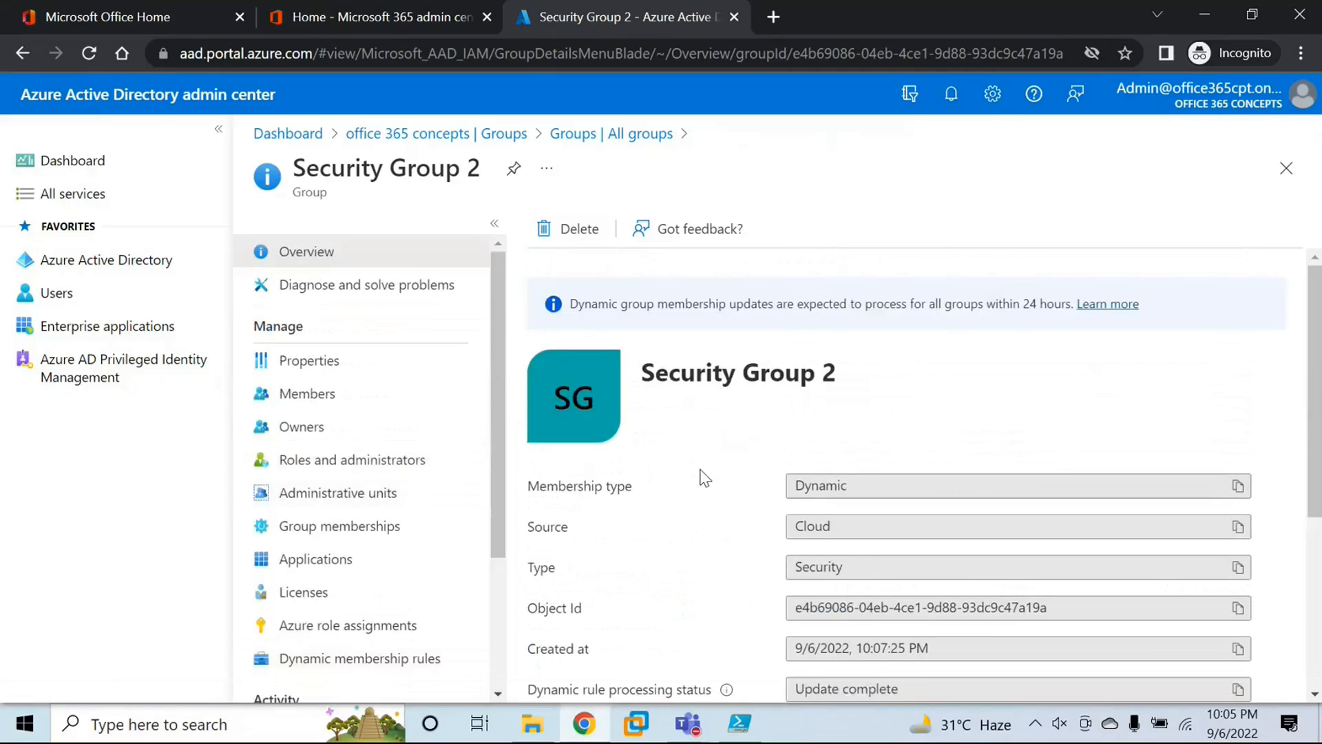
Step: Start a new group from the groups list, set its type to Microsoft 365 and check the group email address field
click(131, 267)
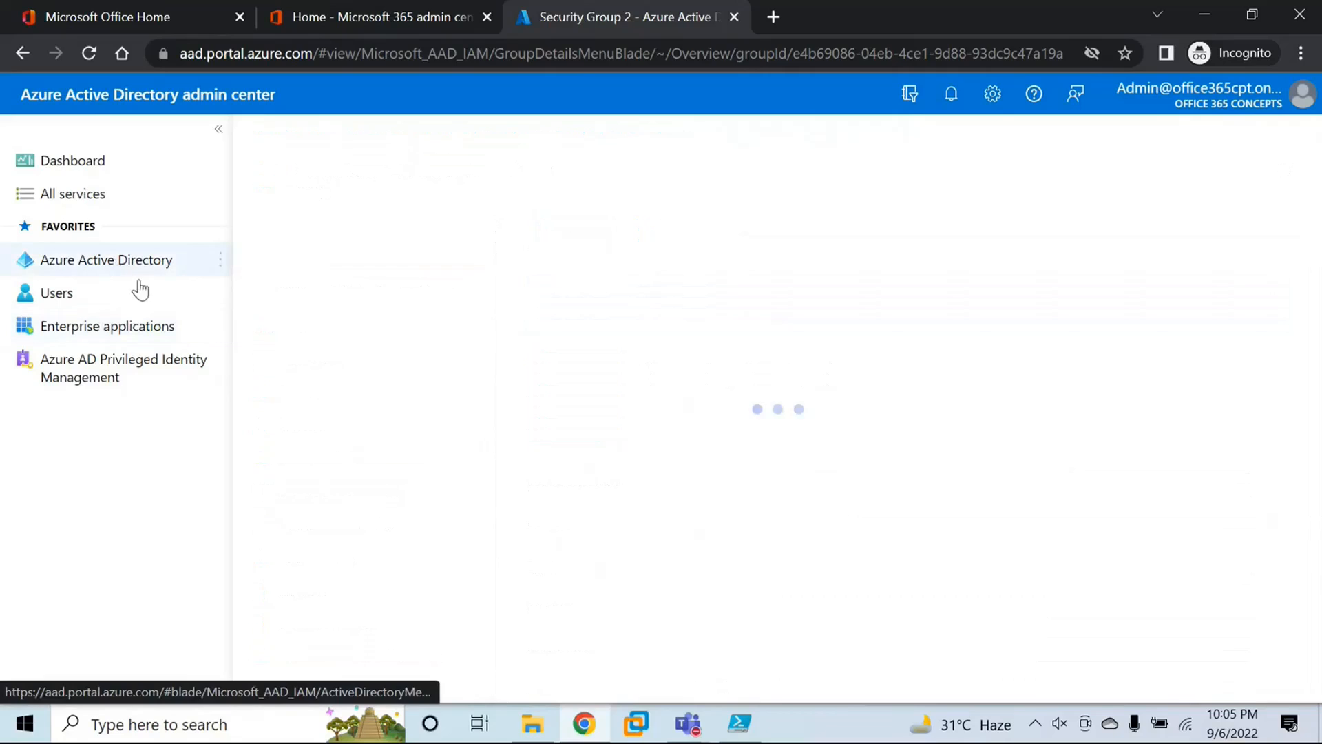
click(336, 429)
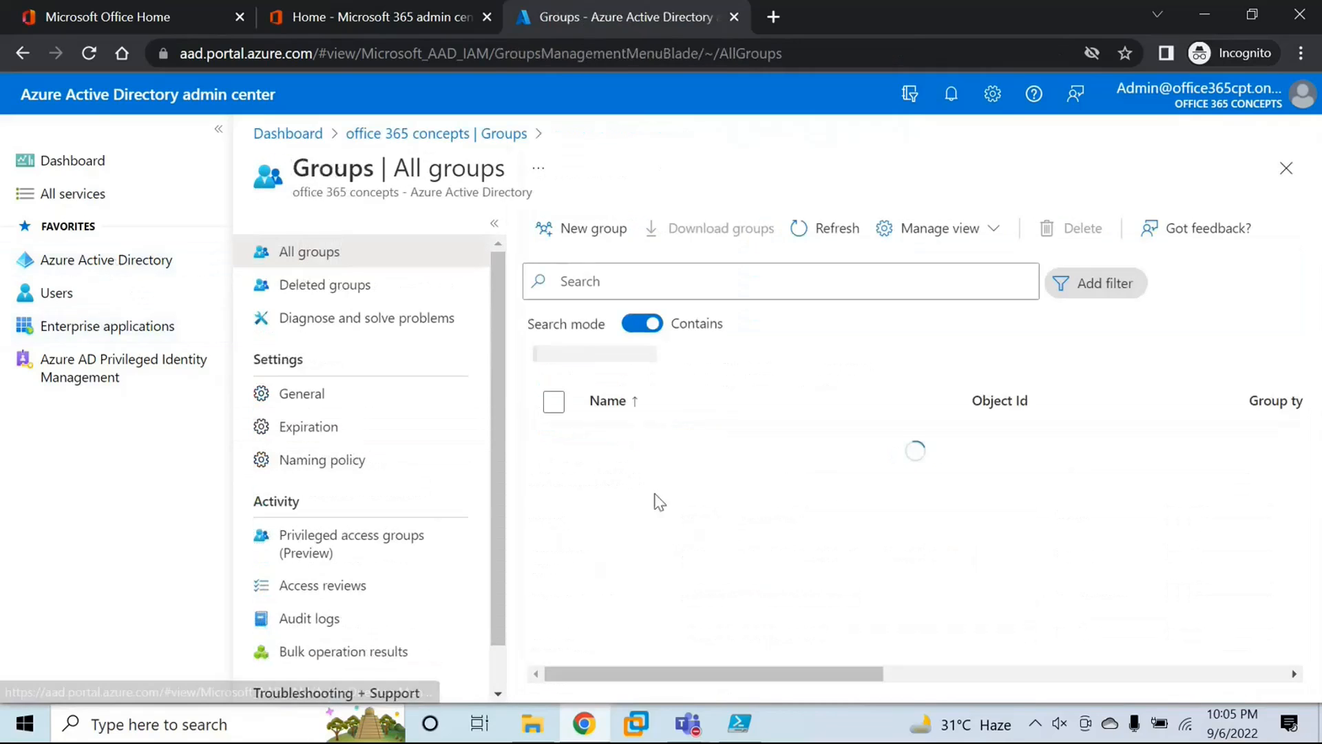
click(589, 229)
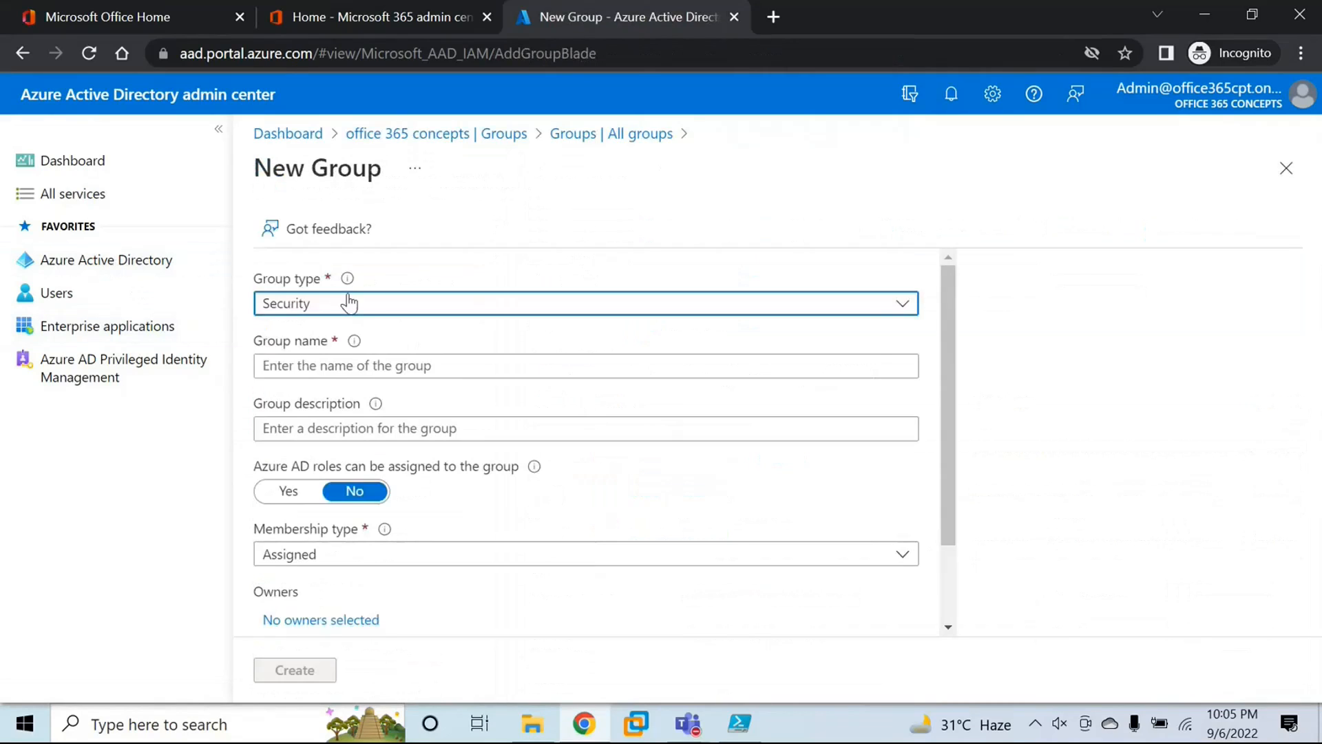
click(349, 301)
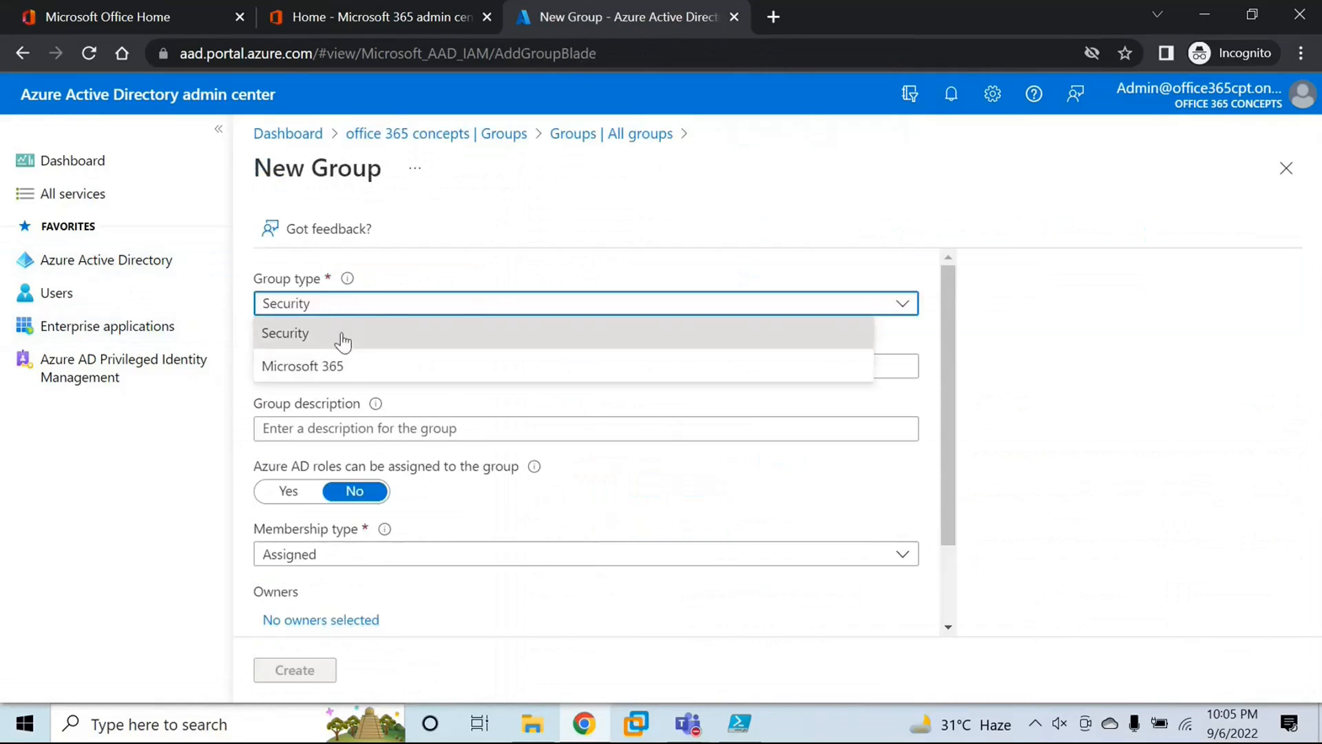
click(380, 376)
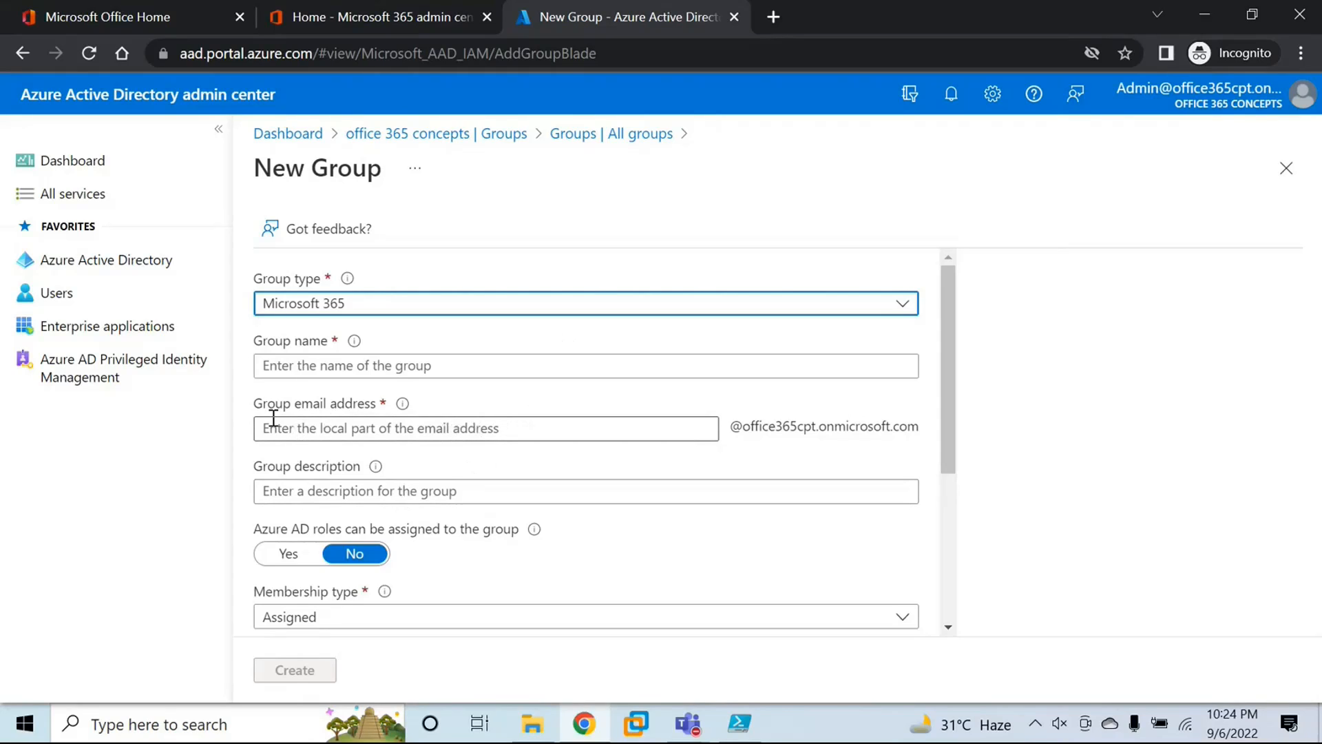
drag(260, 411, 372, 411)
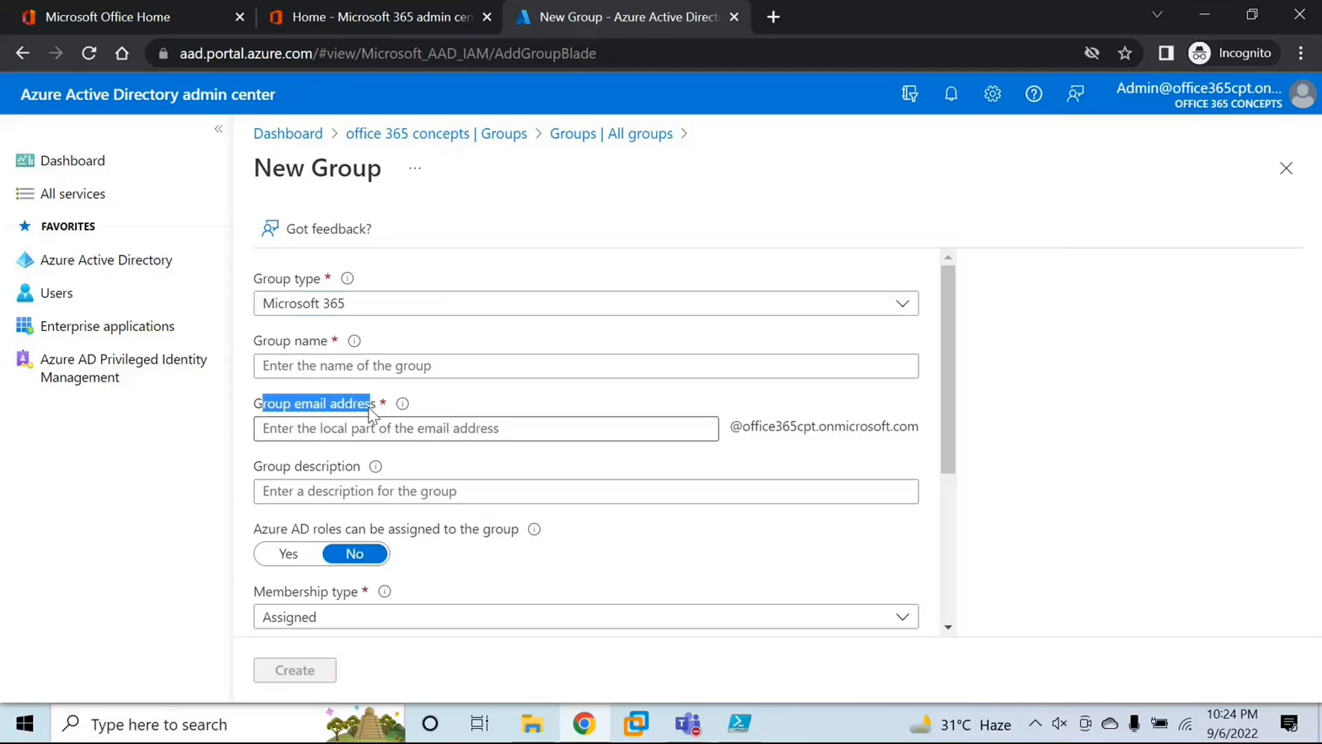
Step: Start a new group from the Azure Active Directory groups list and check which group types are available
click(113, 261)
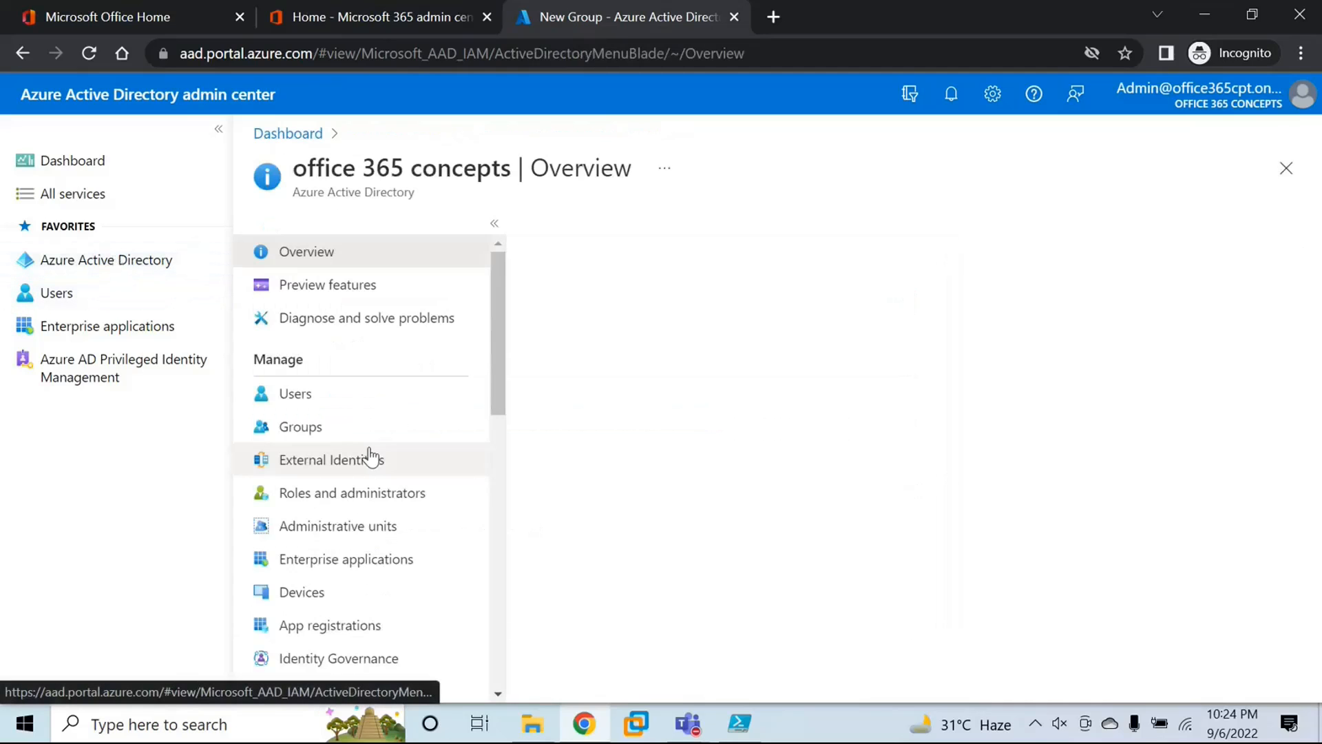
click(316, 428)
click(598, 237)
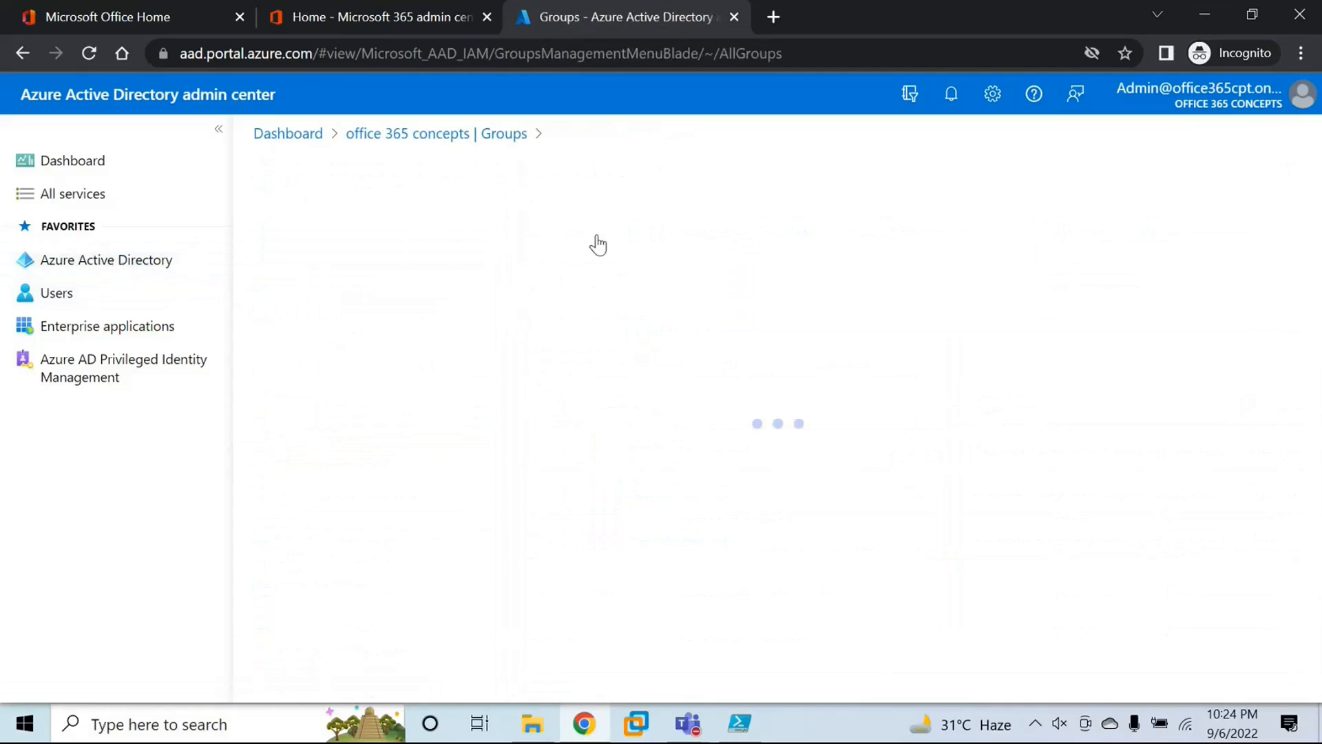
click(369, 306)
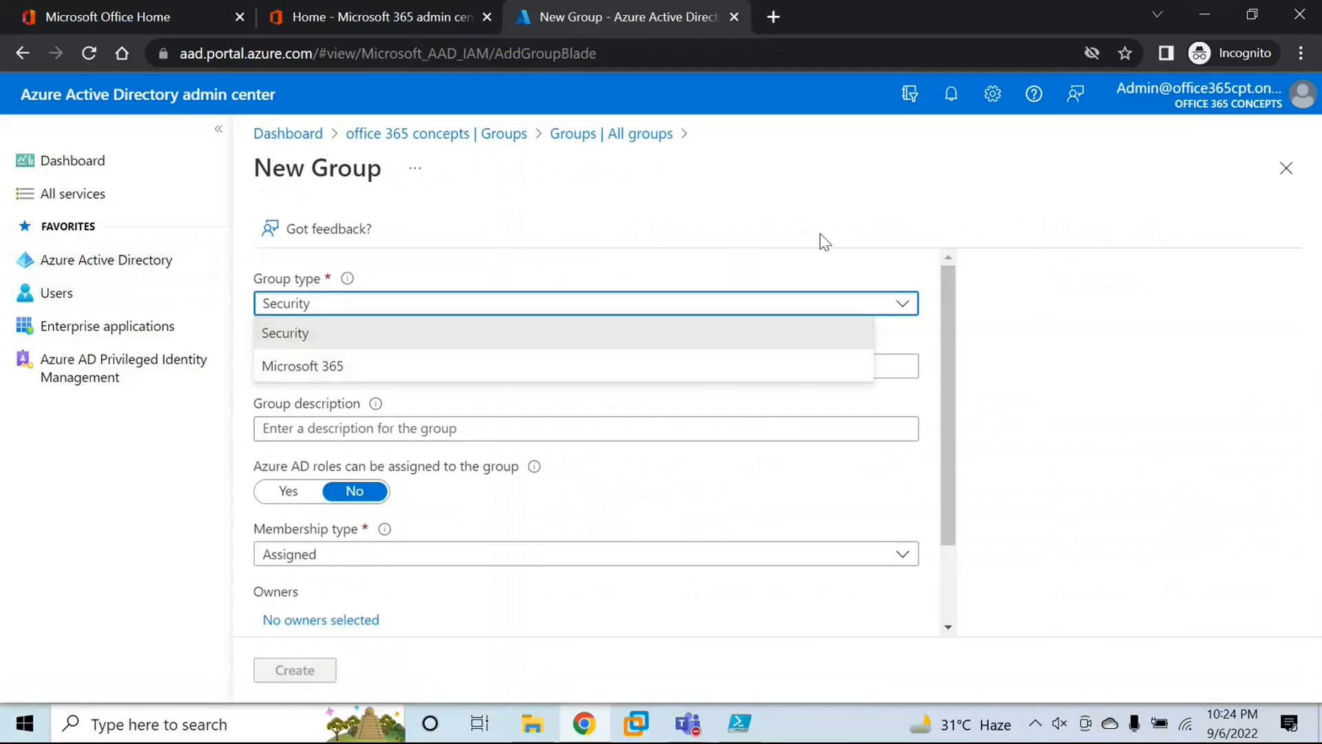
click(238, 464)
scroll(478, 413, down, 2)
scroll(441, 485, up, 2)
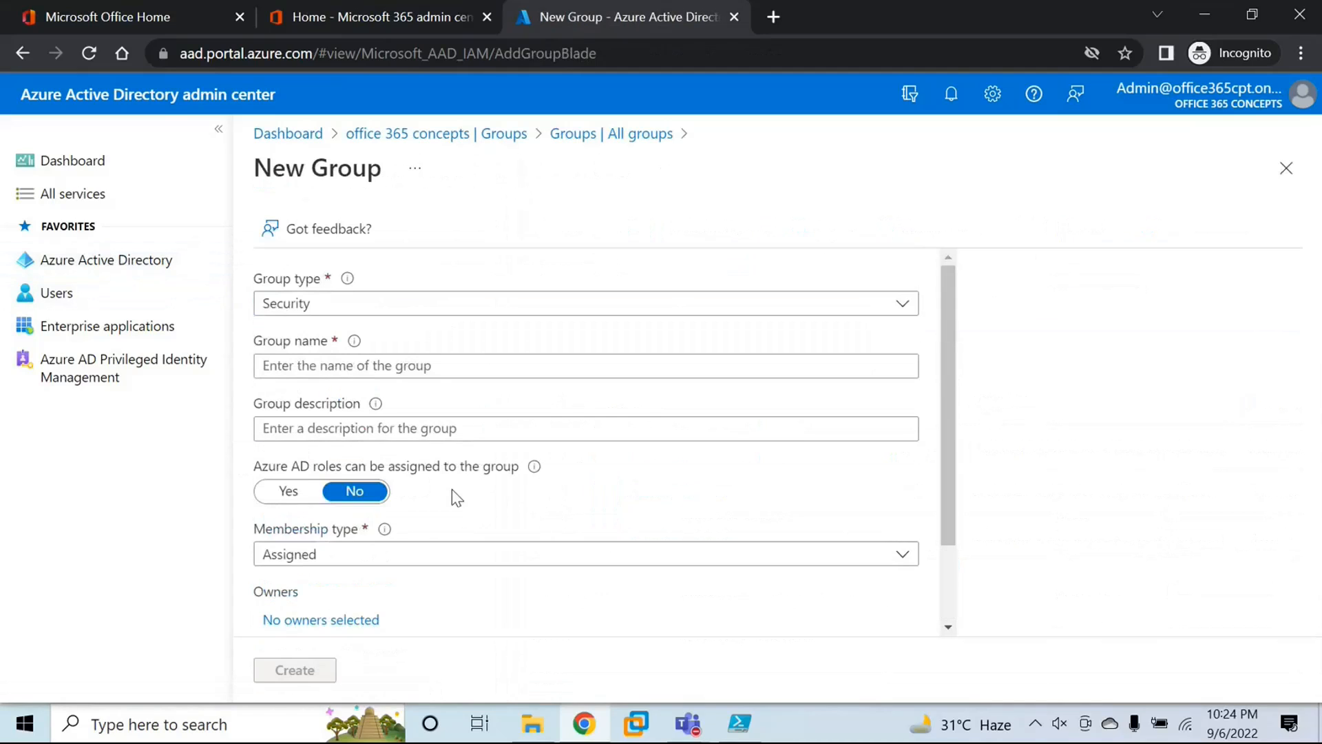
Step: Return to the groups list, start a new group and set its group type to Microsoft 365
click(95, 276)
click(322, 429)
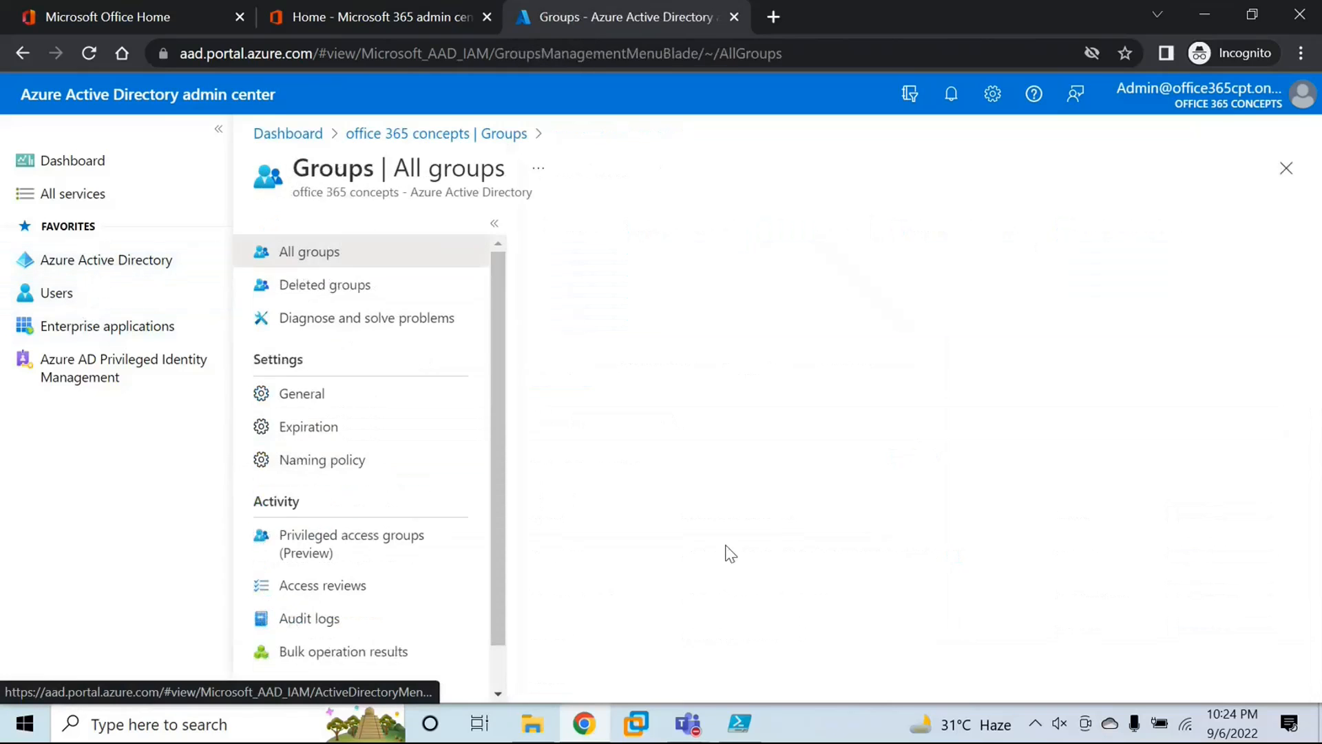
click(591, 228)
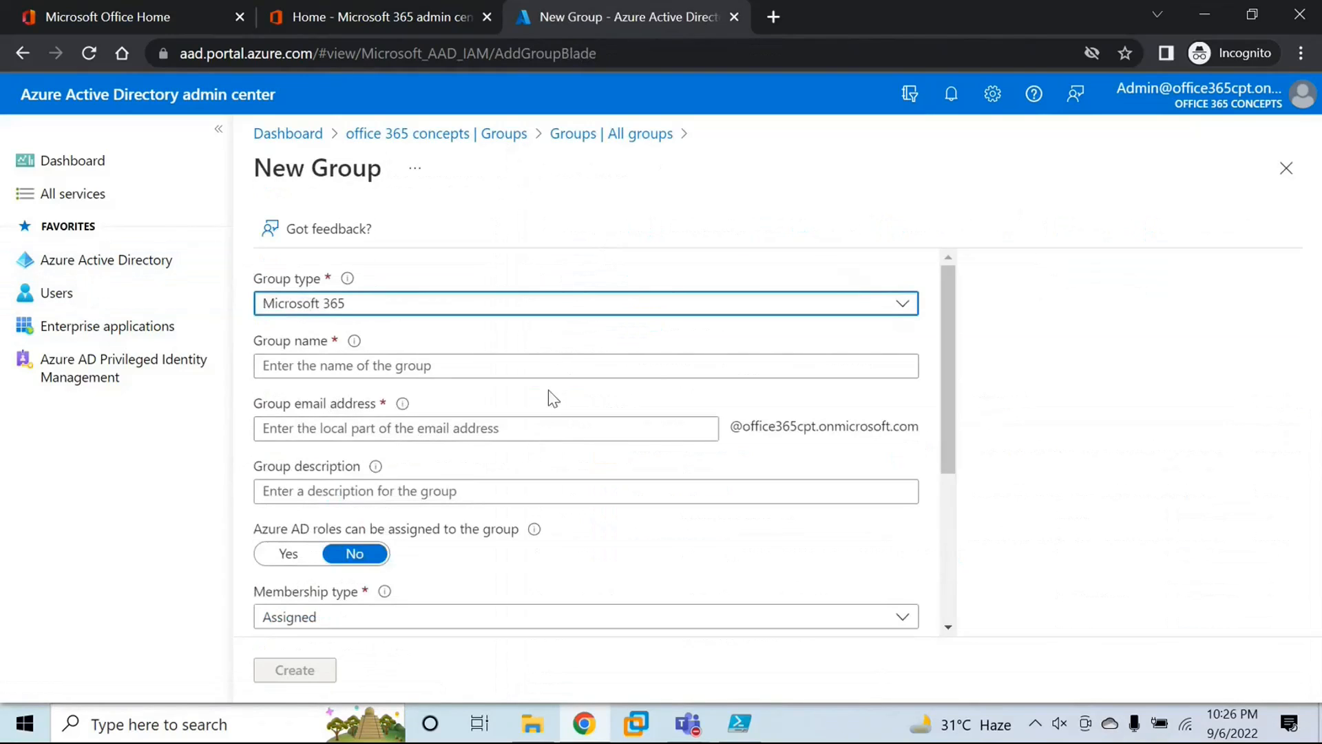
click(387, 308)
click(384, 366)
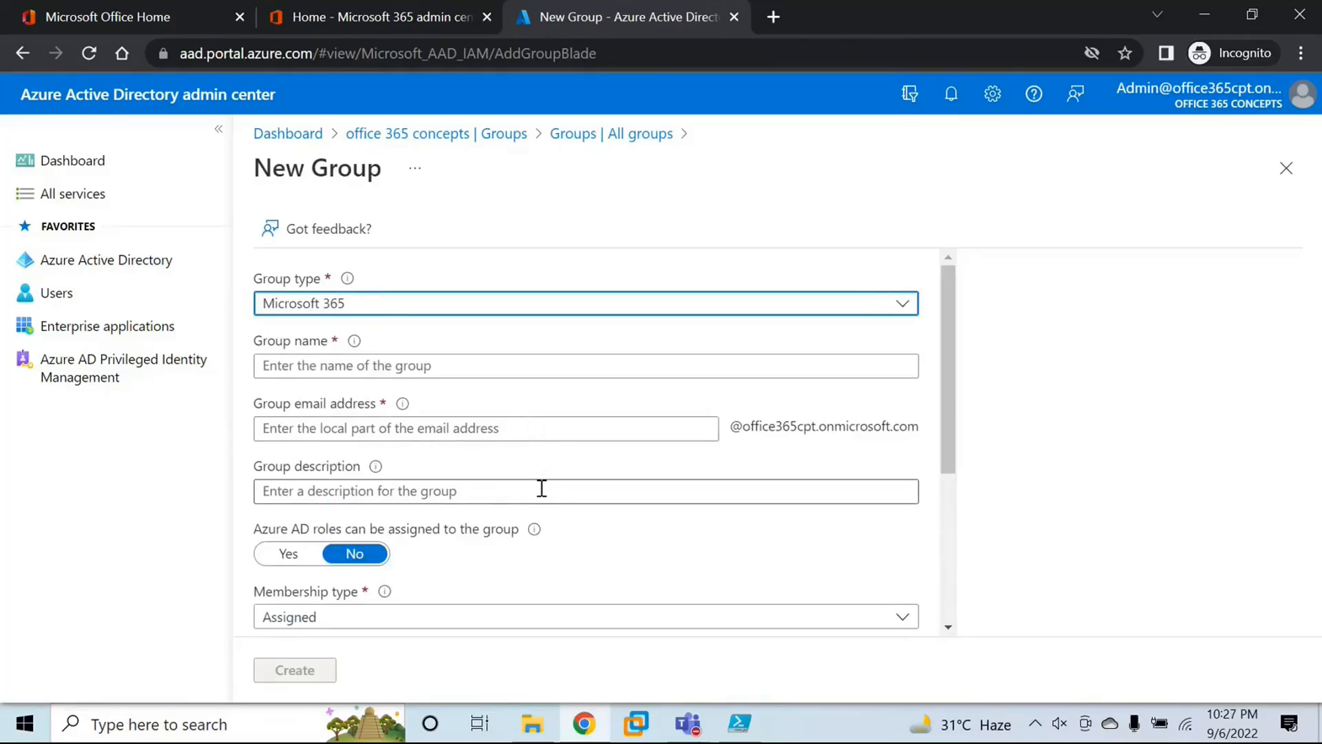
Step: Look over the owner and member settings of the new group, including the list of users who can be added
scroll(542, 488, down, 4)
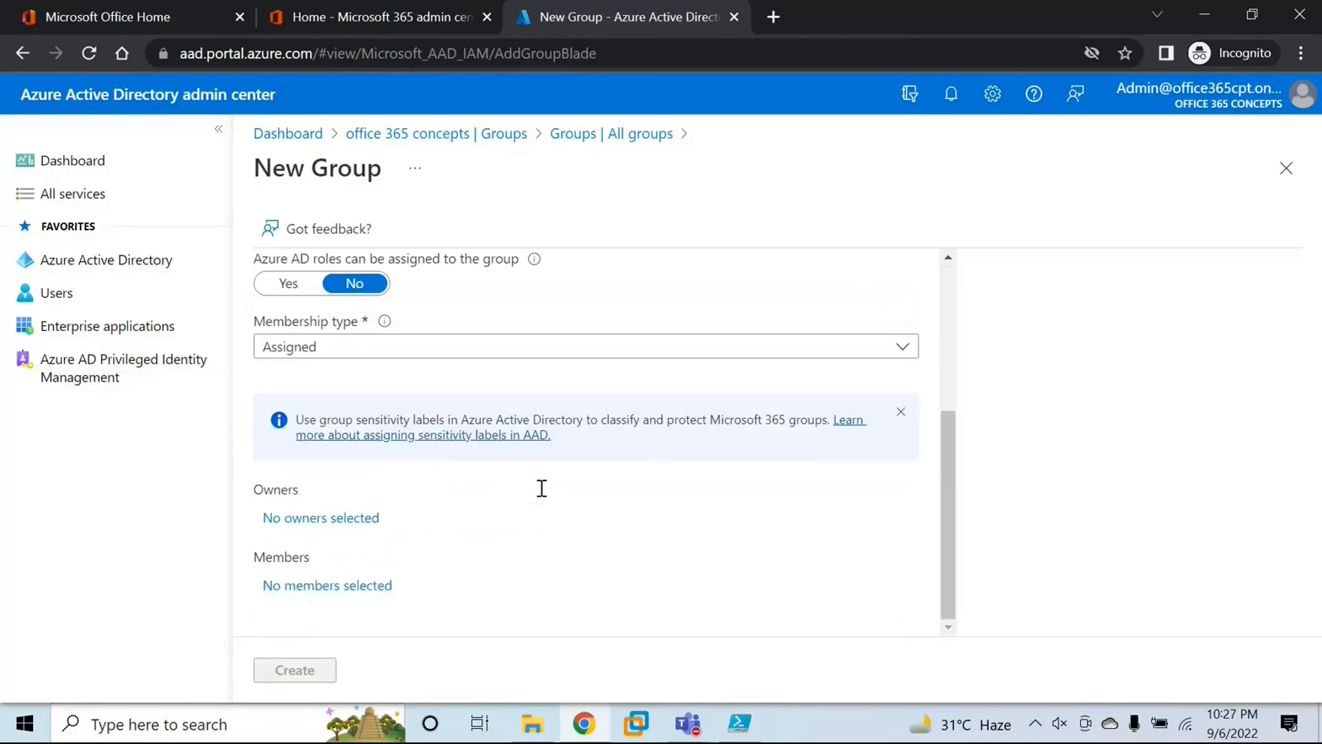
click(346, 591)
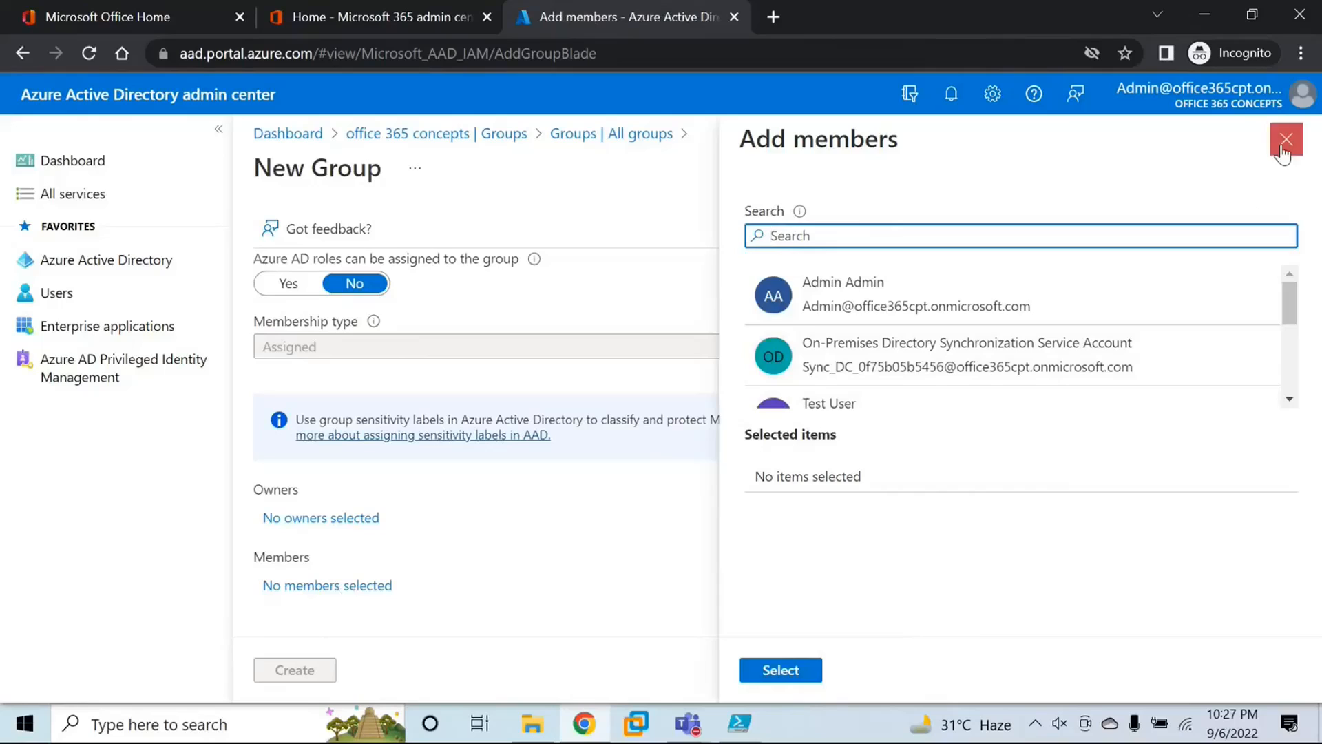
click(1284, 142)
scroll(644, 528, up, 4)
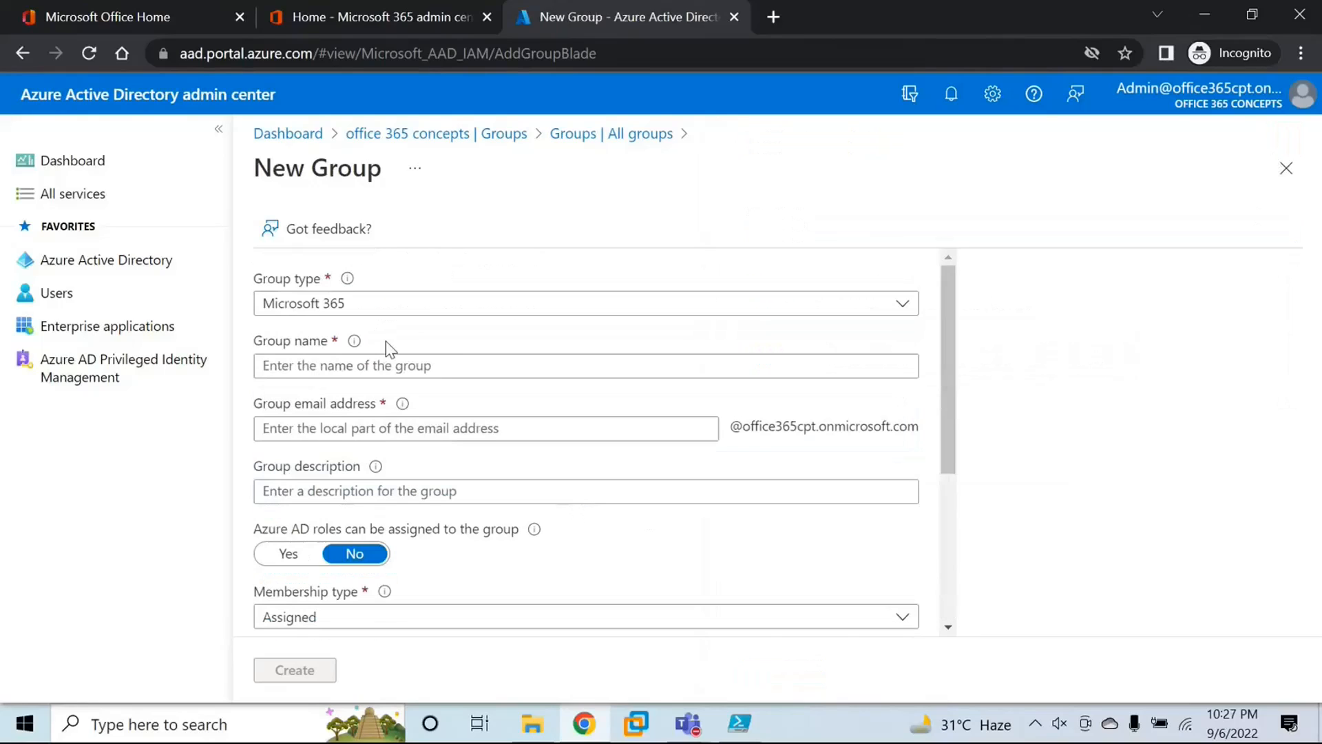
Step: Name the group M365 Group 1 and check the group email address
click(401, 370)
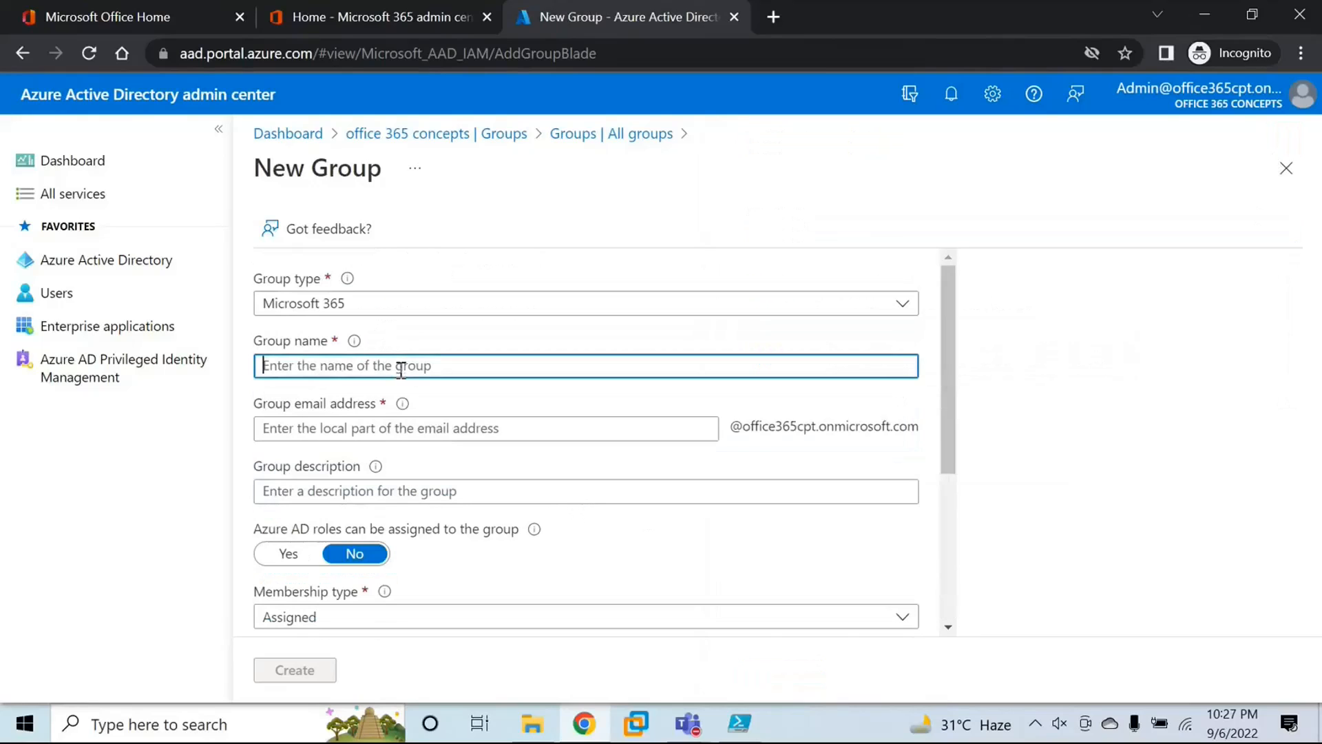
text(M365)
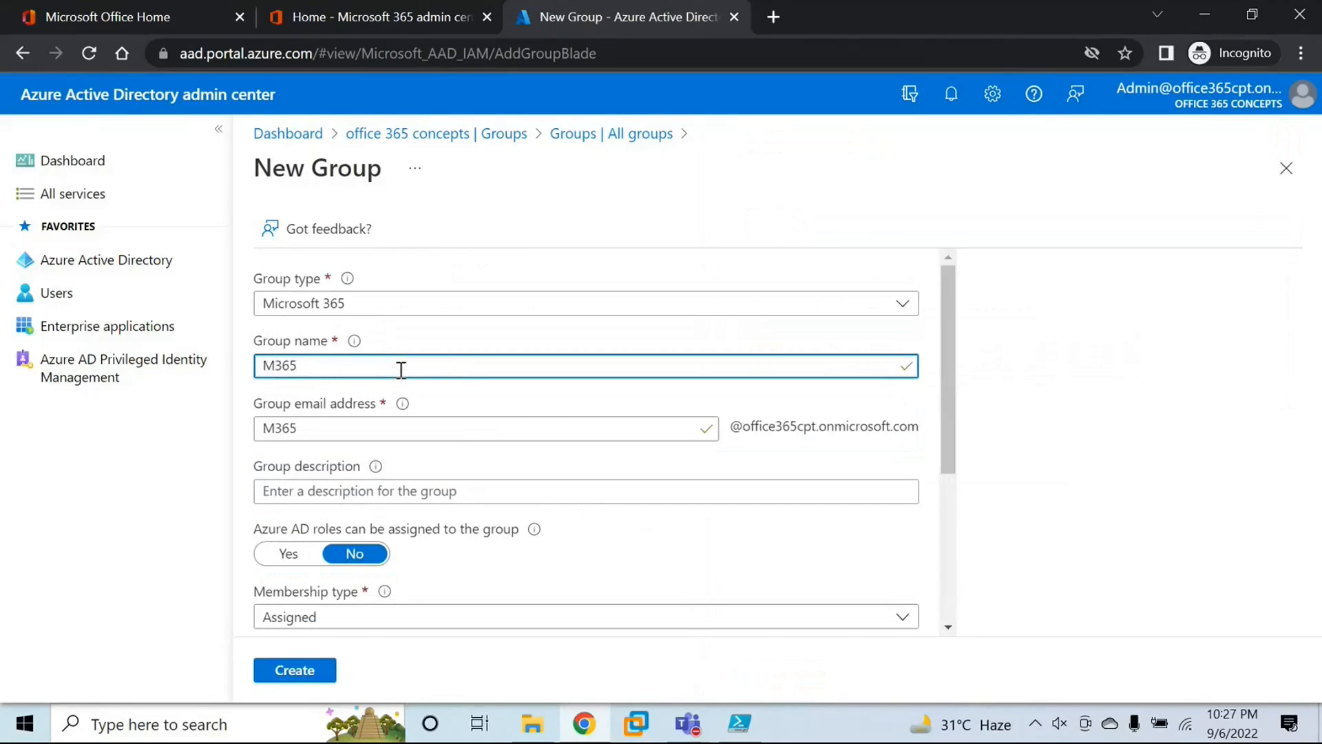
text( Group 1)
click(400, 438)
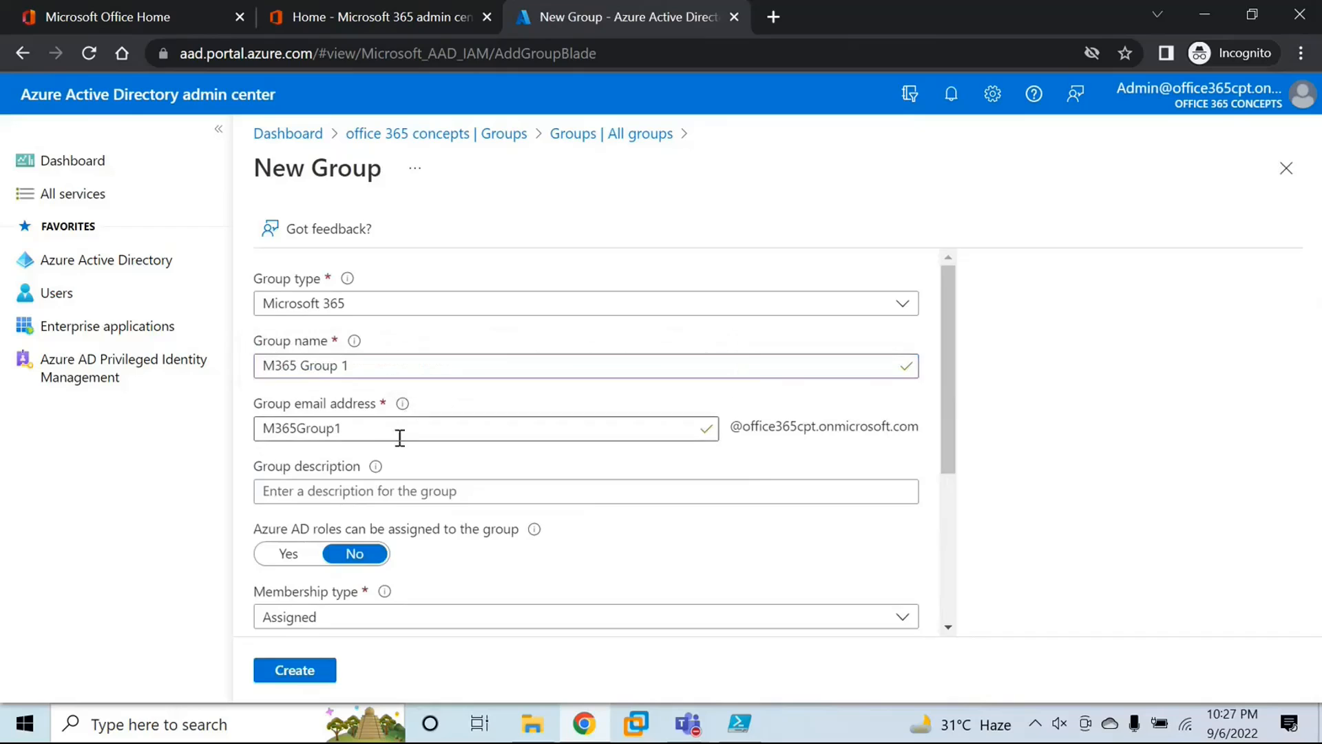
drag(399, 437, 243, 426)
click(582, 472)
Step: Try allowing Azure AD roles to be assigned to the group, browse the directory roles and switch the setting back to No
scroll(497, 416, down, 1)
click(310, 389)
scroll(420, 414, down, 1)
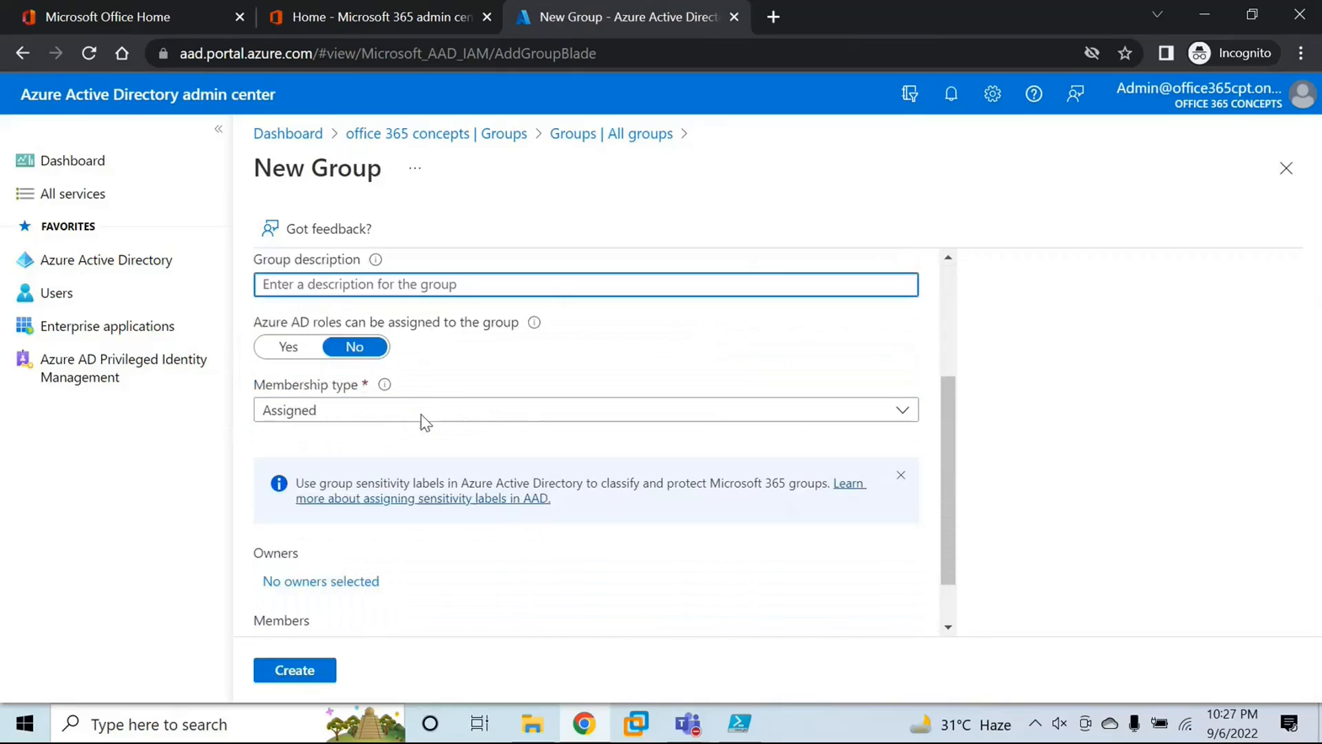
drag(277, 322, 383, 326)
click(448, 340)
click(288, 346)
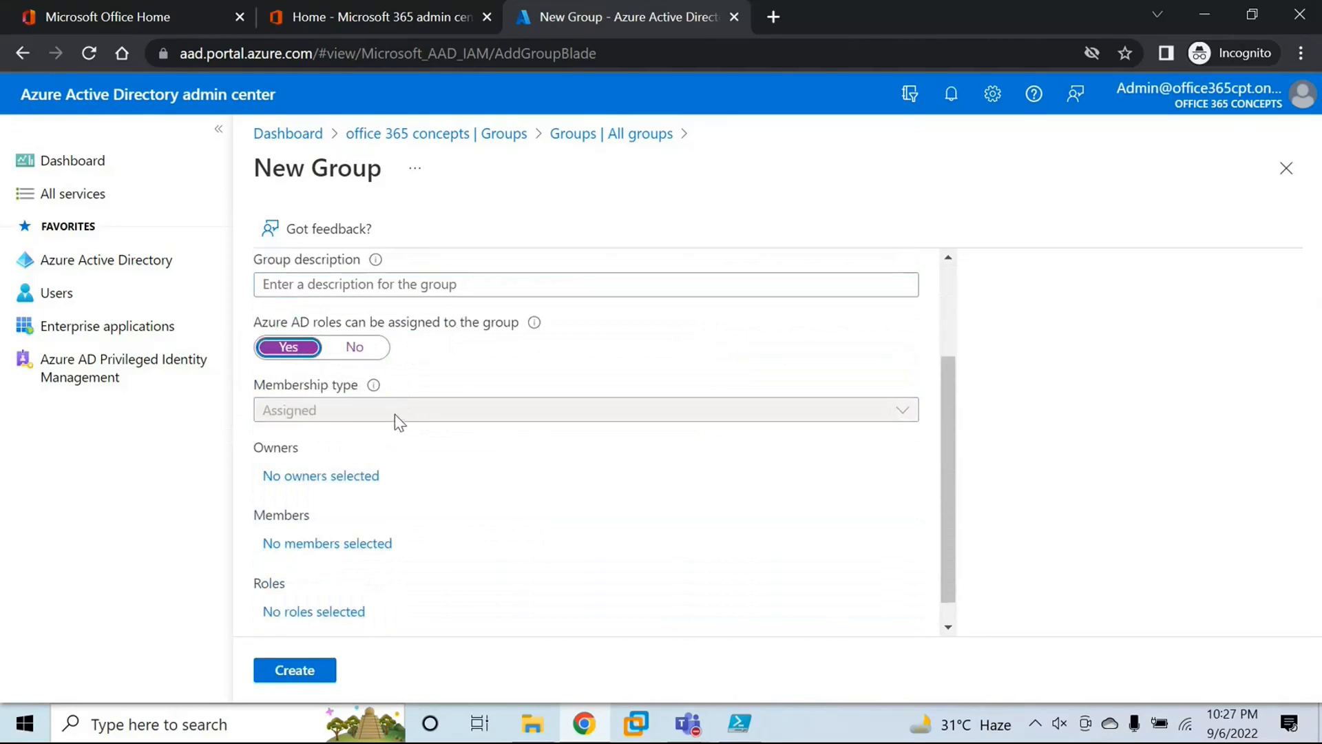
scroll(406, 434, down, 1)
click(276, 588)
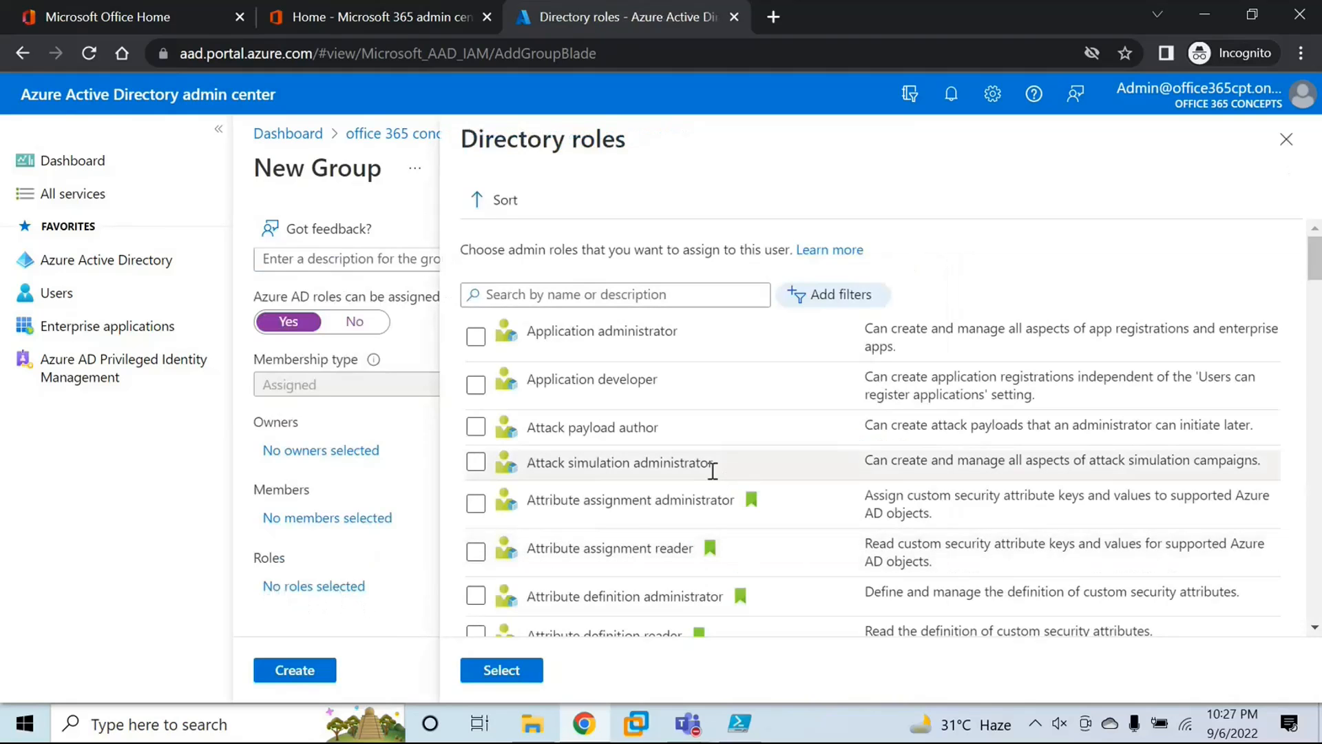
scroll(723, 461, down, 20)
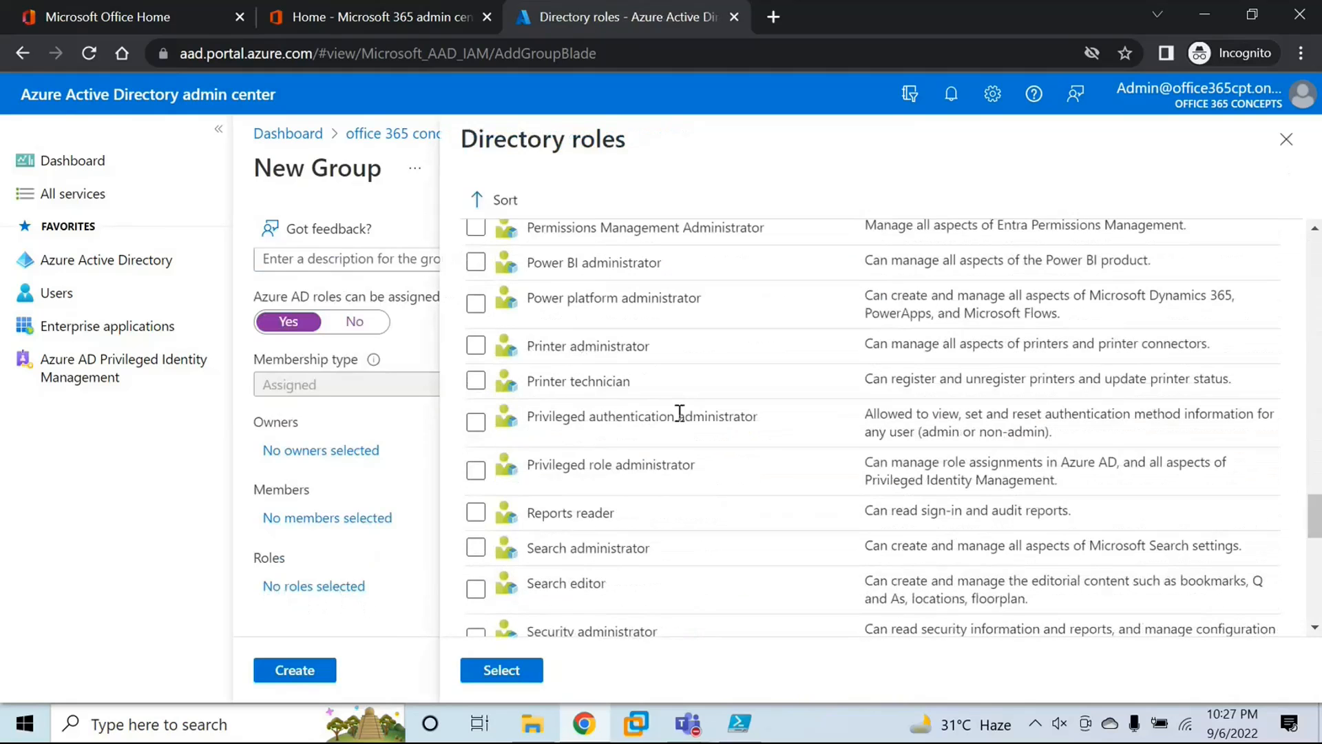
click(1286, 139)
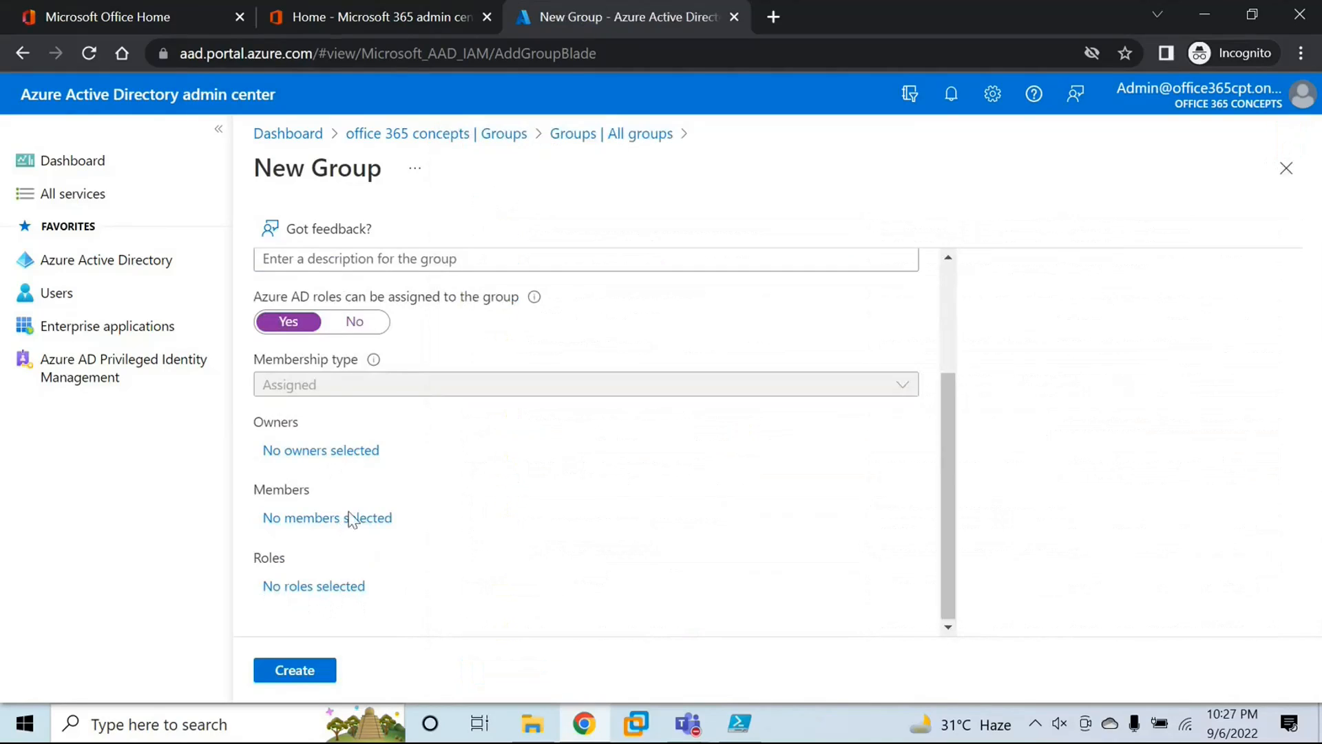
click(350, 322)
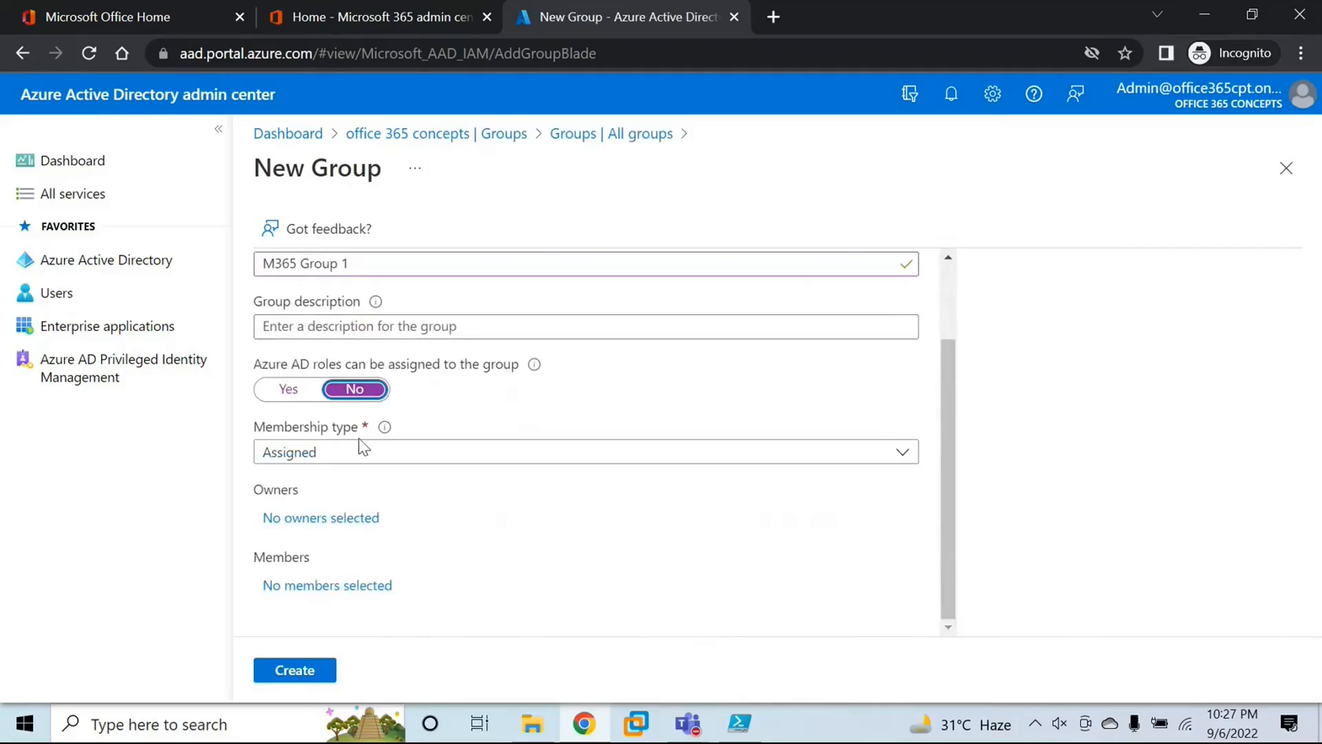
Step: Check the membership types offered for a security group and set the group type back to Microsoft 365
click(393, 452)
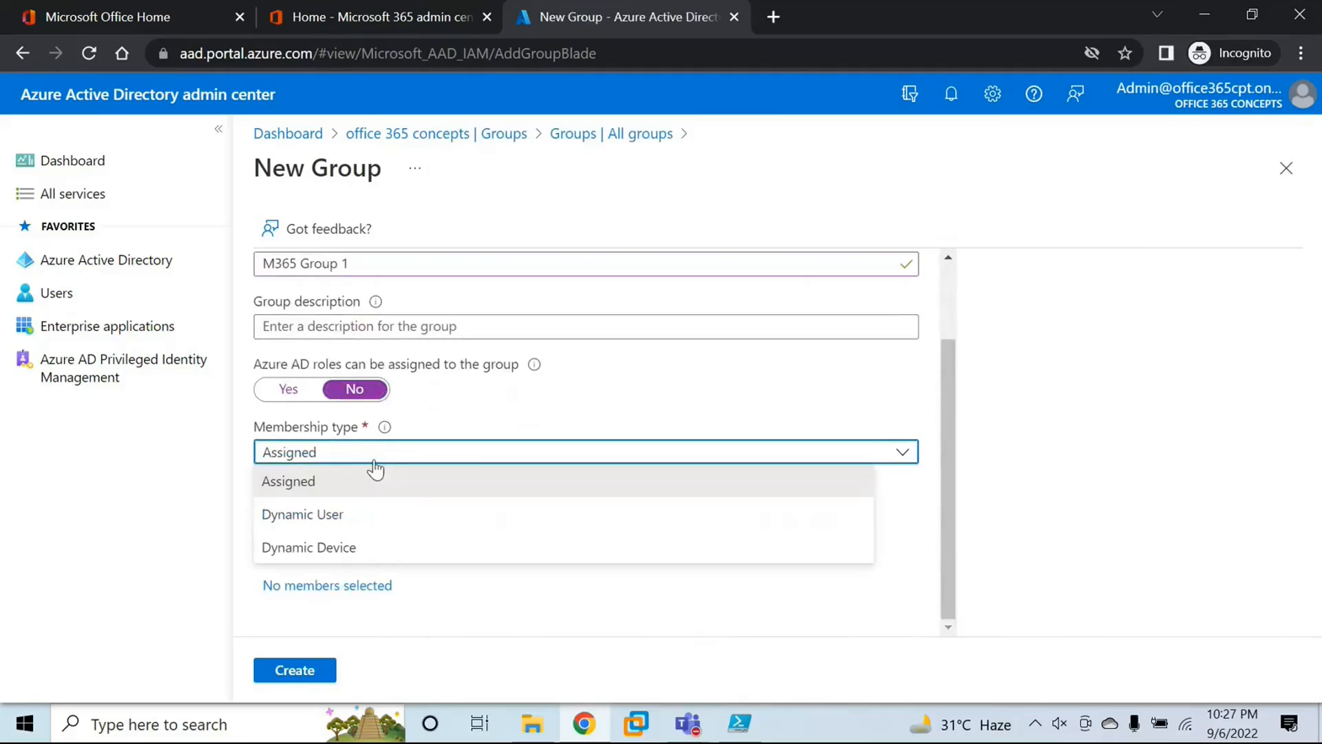
click(518, 384)
scroll(516, 383, up, 2)
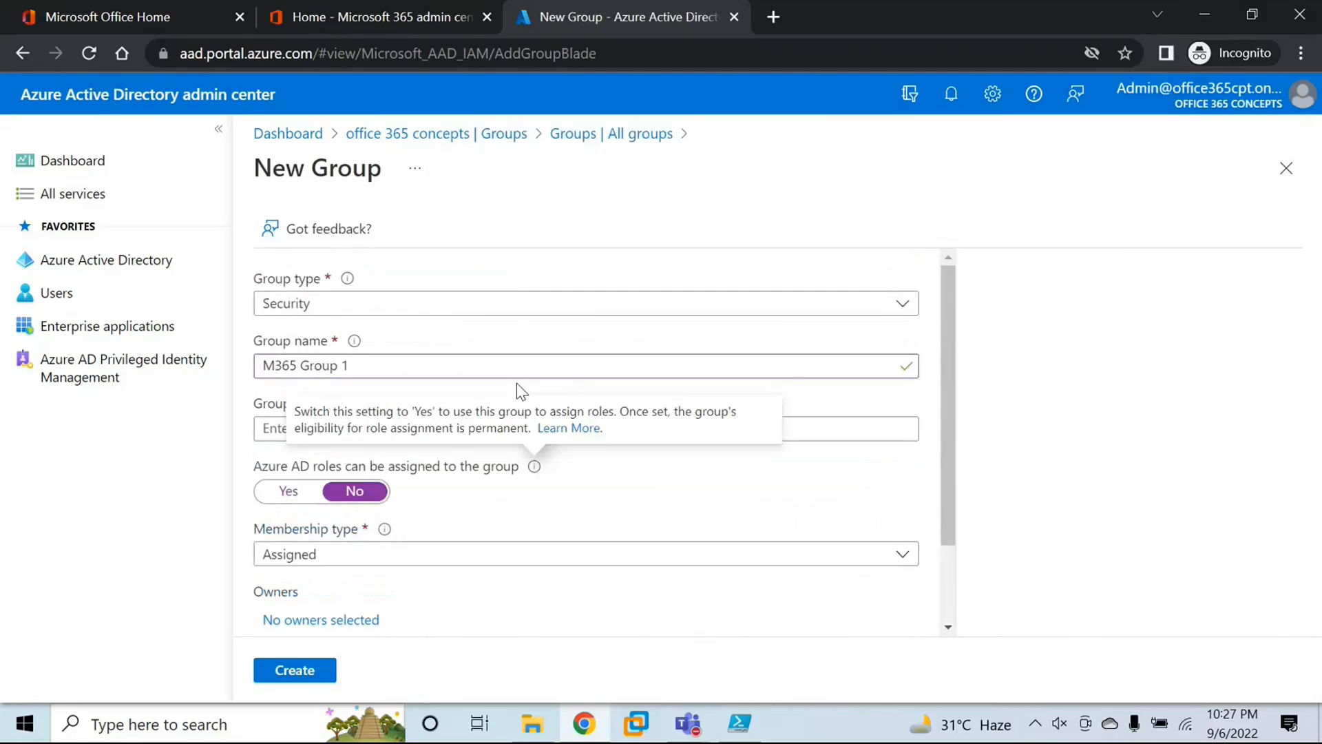
click(354, 304)
click(317, 363)
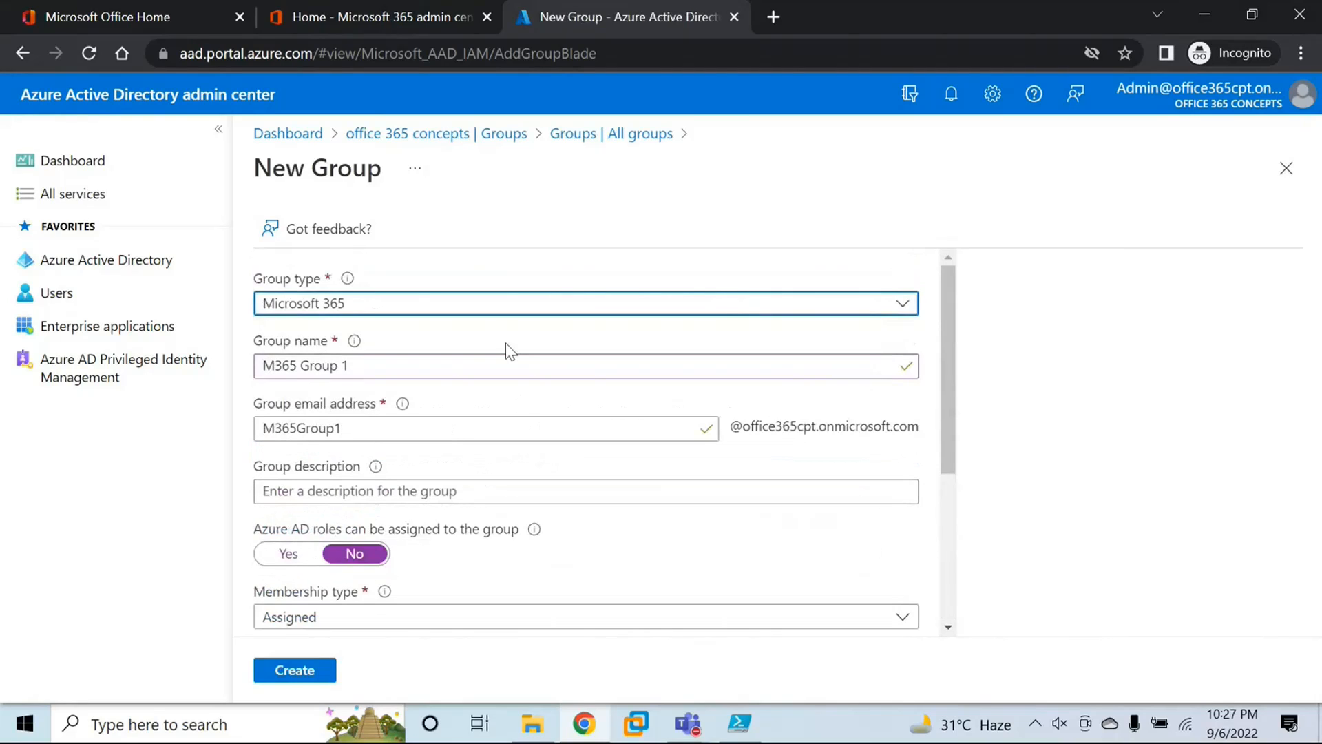
Step: Check the membership types offered for the Microsoft 365 group and choose Assigned
scroll(473, 427, down, 4)
scroll(472, 434, up, 1)
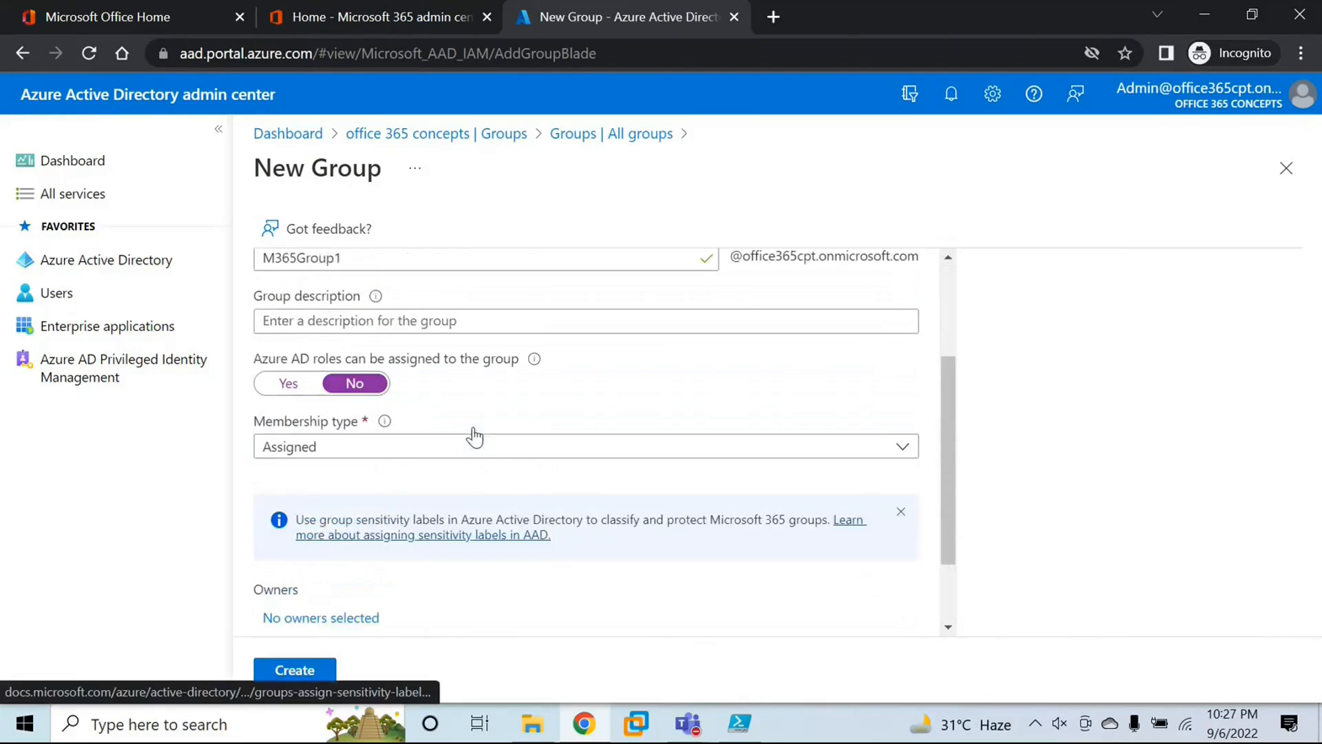
click(339, 454)
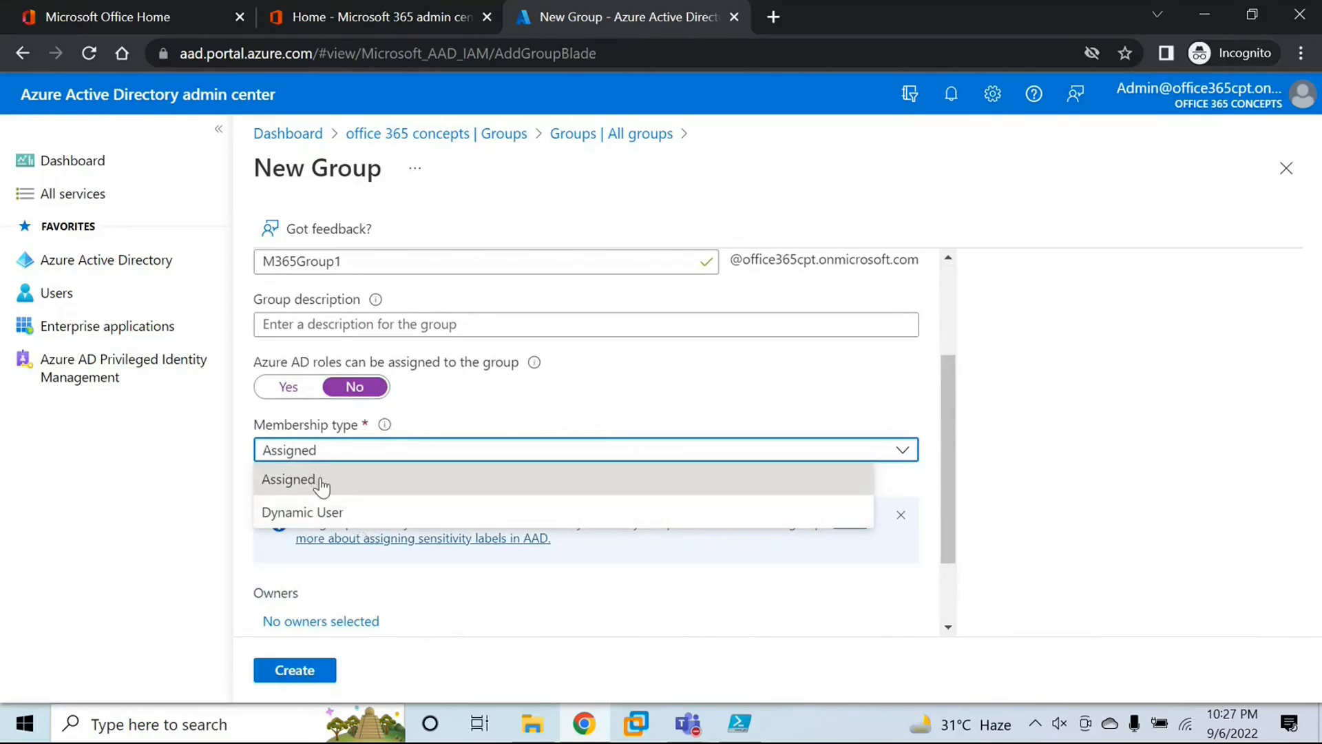
click(321, 486)
scroll(399, 606, down, 3)
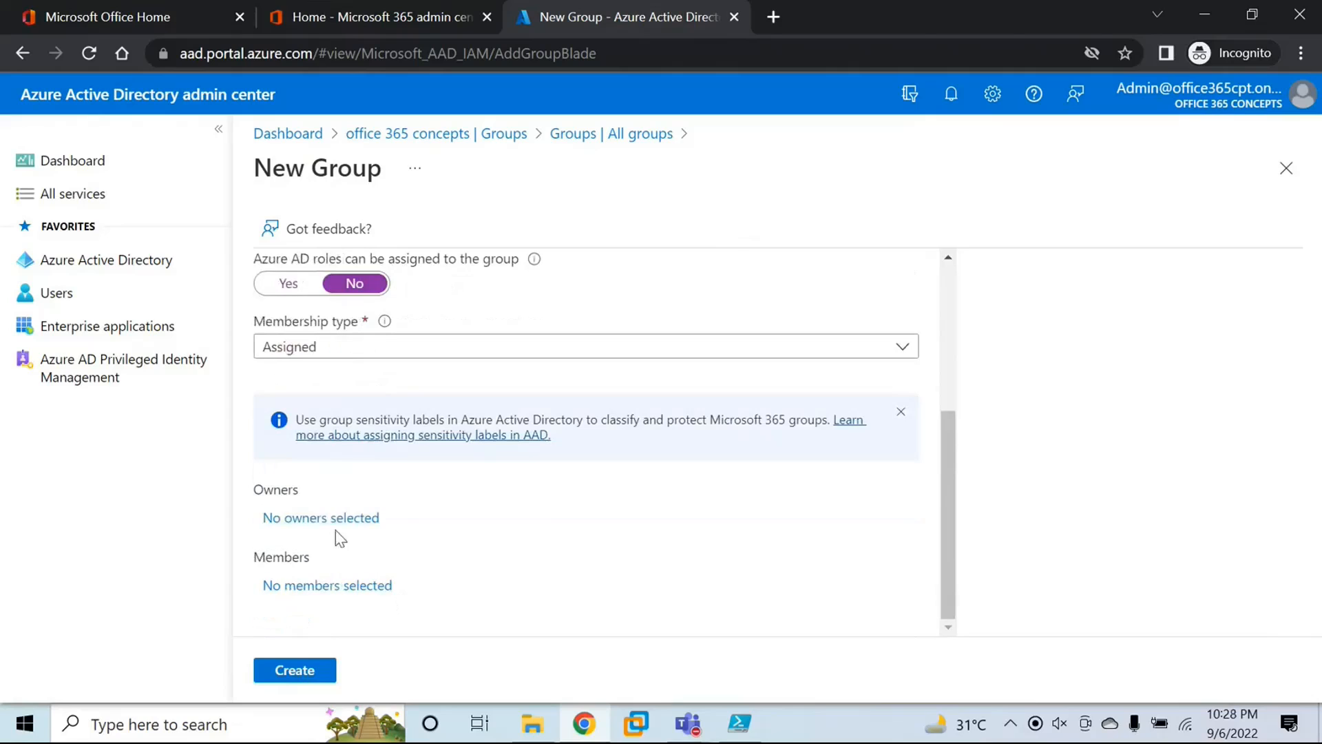
Step: Add UserB and UserC as members of the new Microsoft 365 group
click(321, 585)
scroll(931, 377, down, 4)
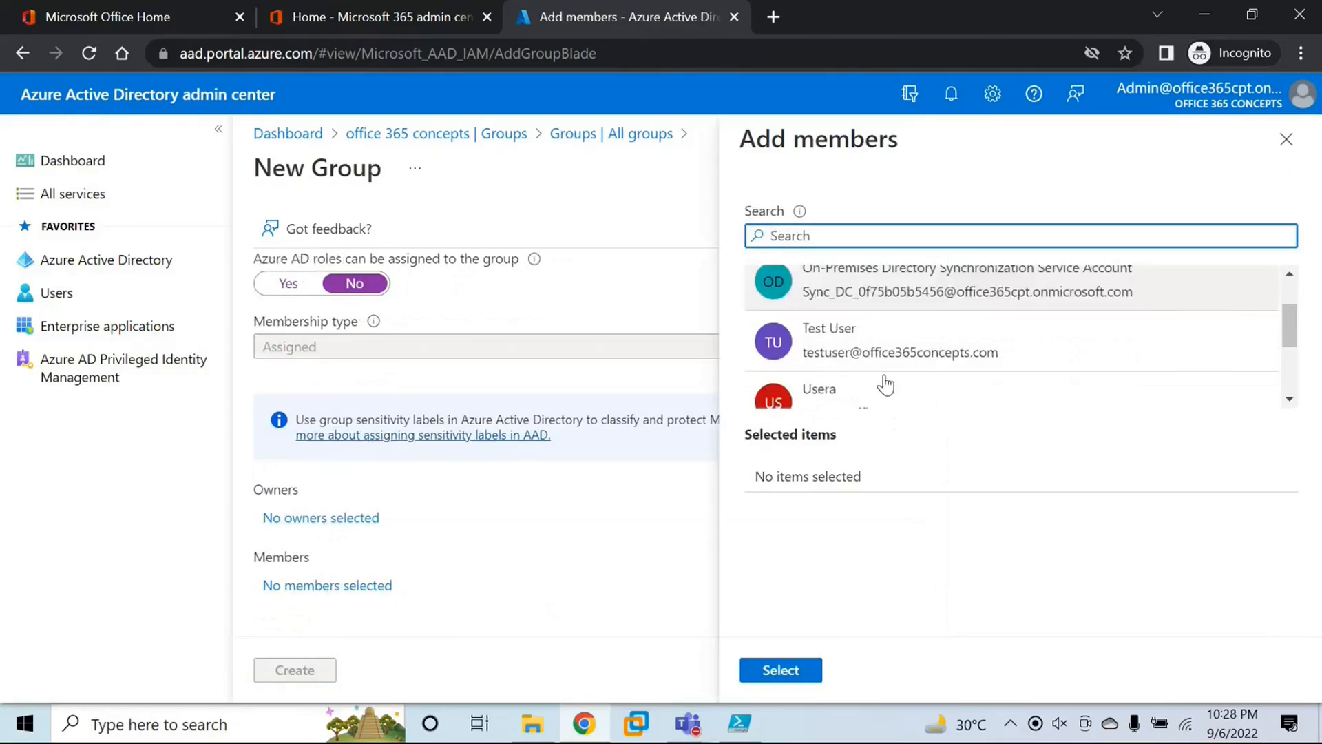
click(871, 322)
click(862, 394)
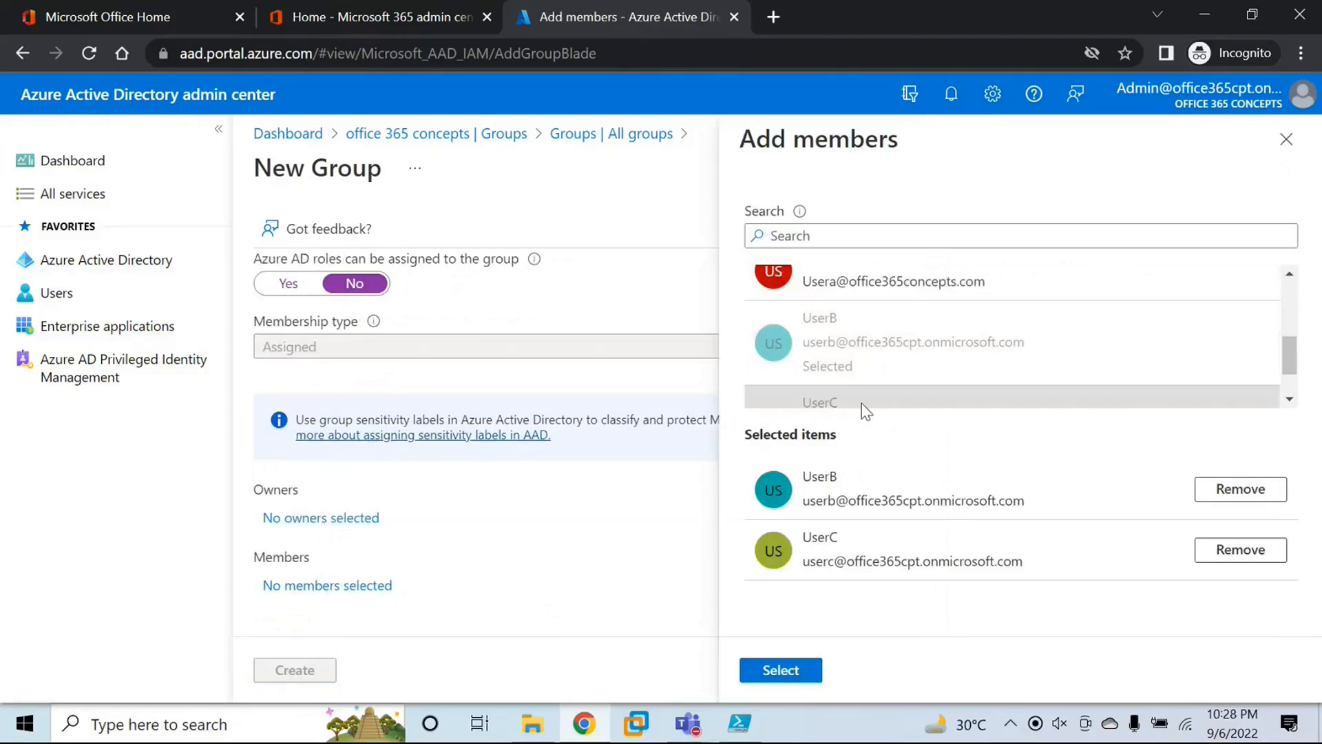
click(816, 666)
Step: Set the group's membership type to Dynamic User and open its dynamic query for editing
click(330, 347)
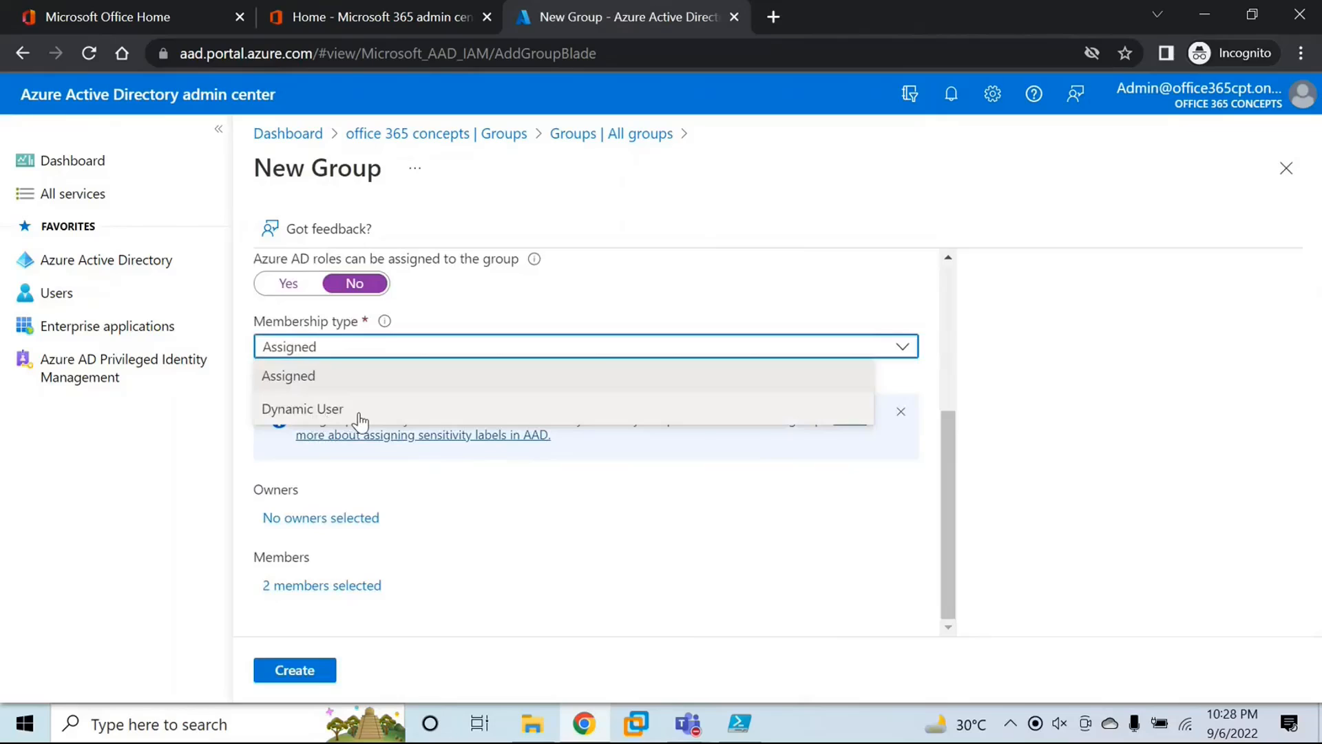
click(360, 413)
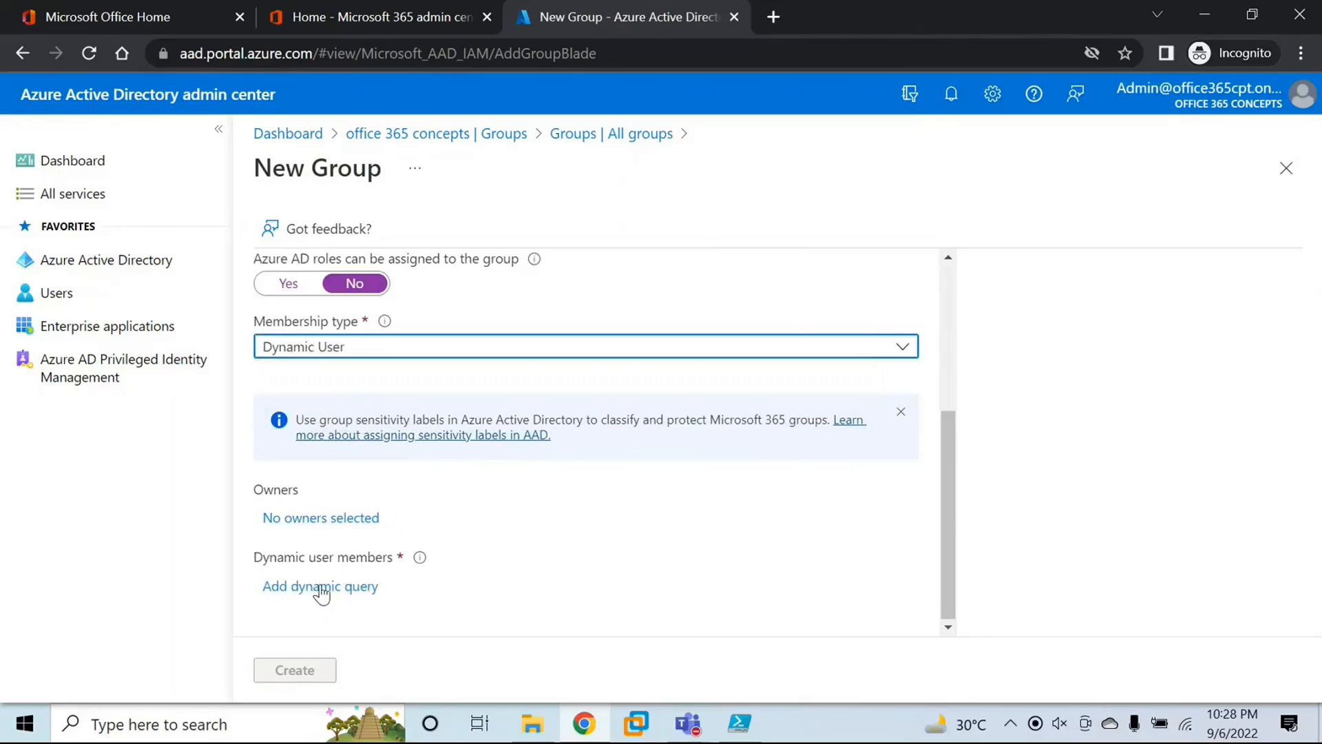
click(322, 586)
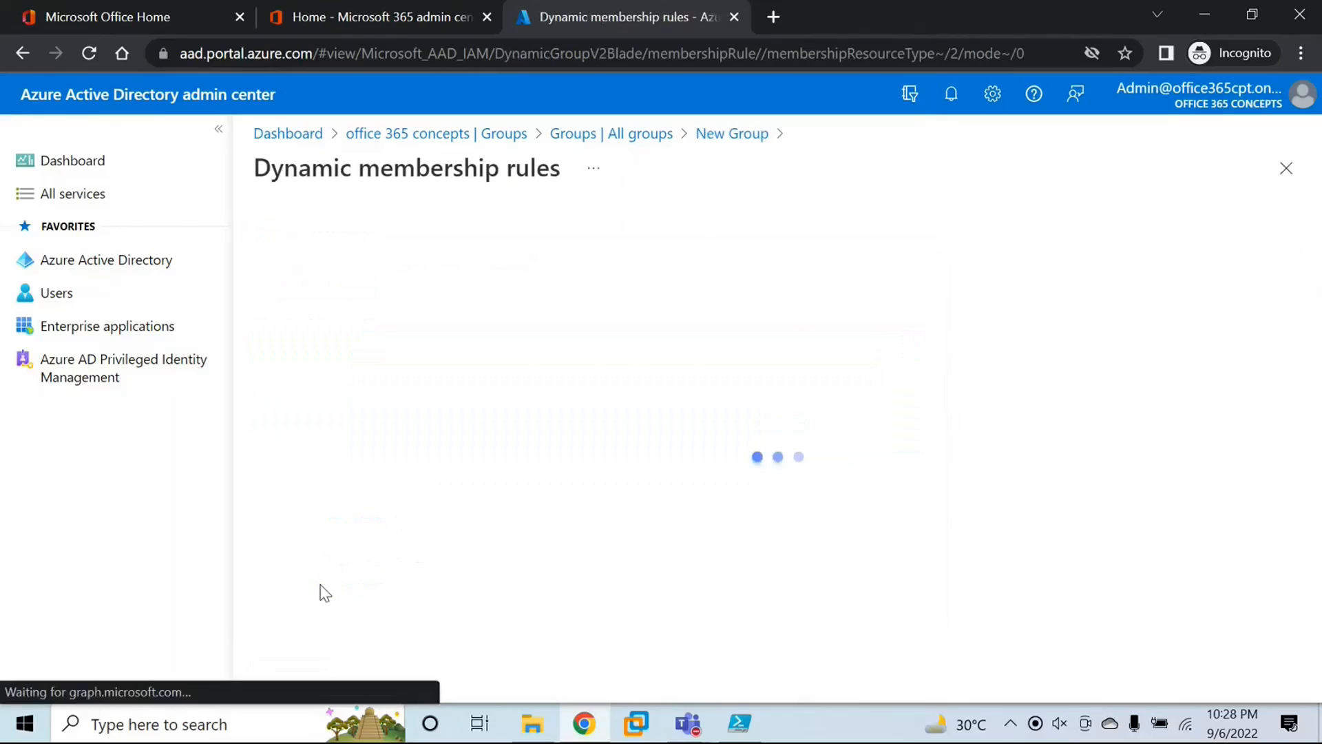
Step: Define the dynamic membership rule with property extensionAttribute1, operator Equals and value IT
click(576, 412)
scroll(551, 510, down, 10)
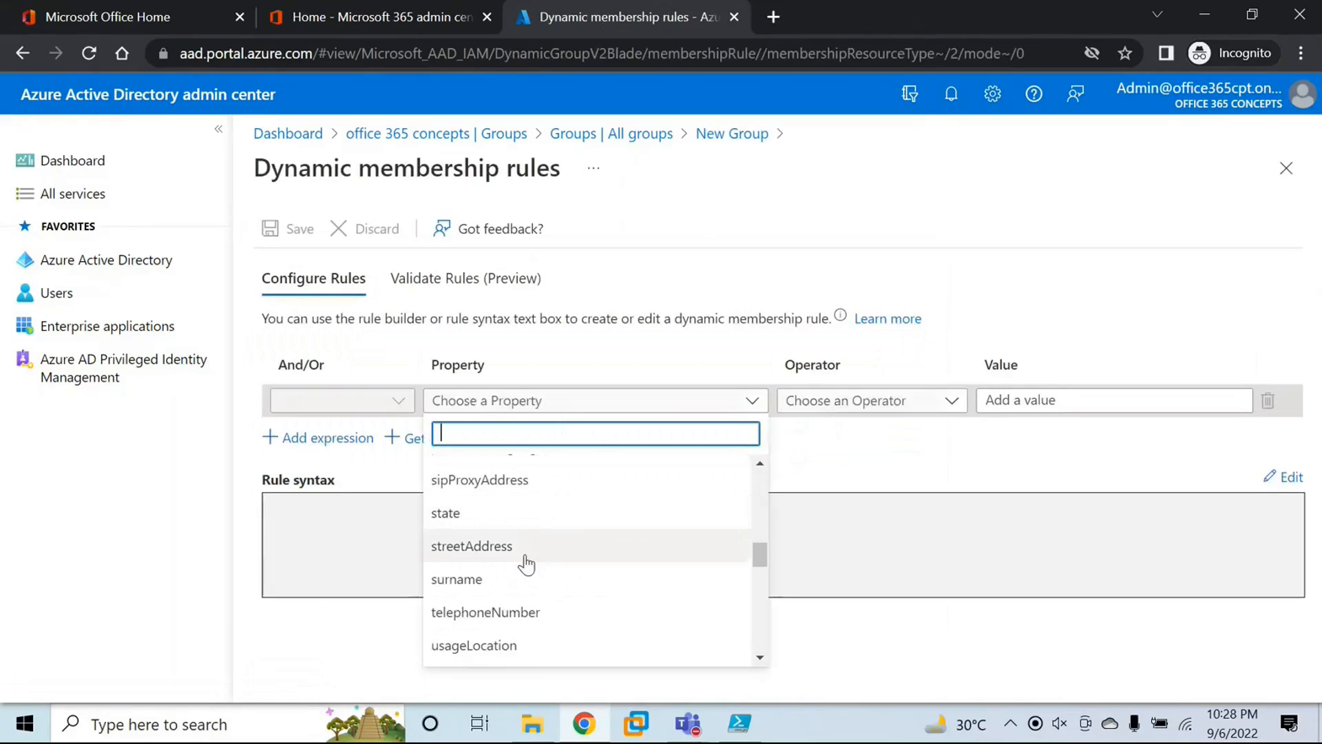
scroll(508, 623, down, 3)
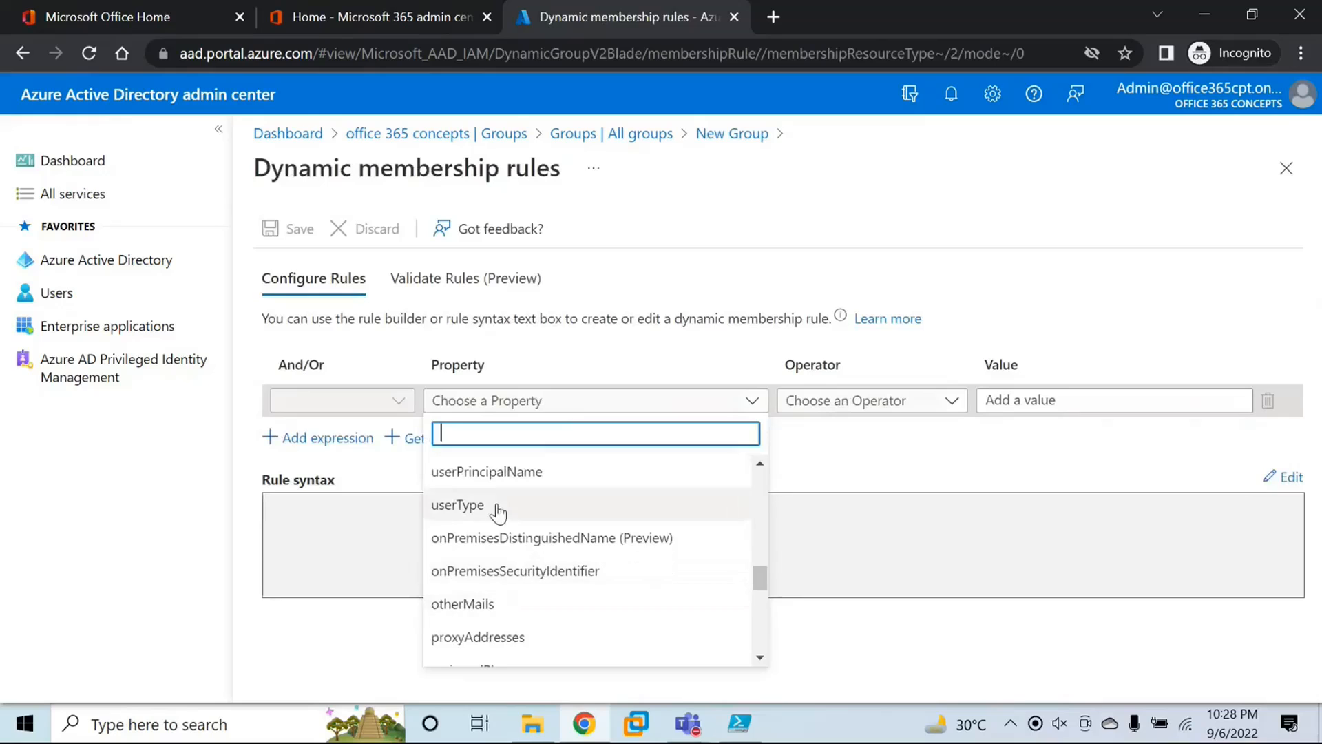
scroll(510, 558, down, 5)
scroll(528, 563, up, 3)
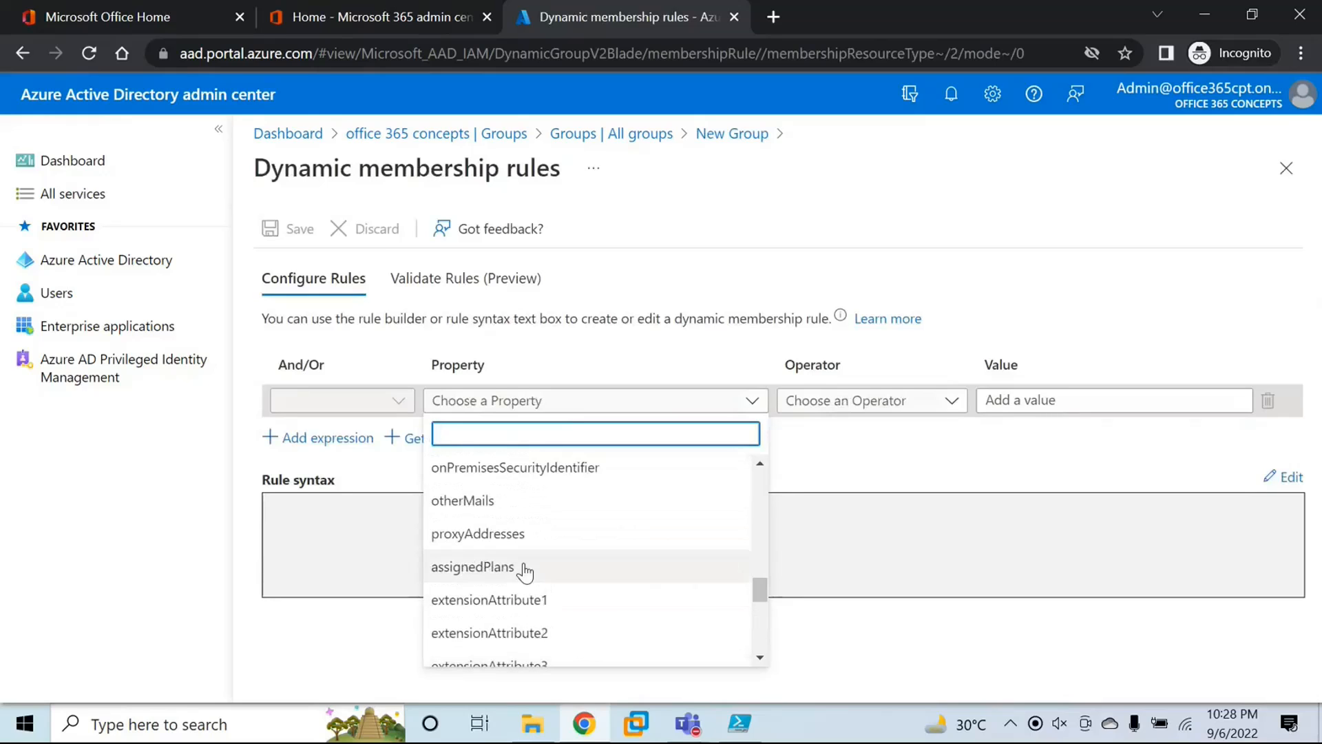
click(559, 597)
click(871, 400)
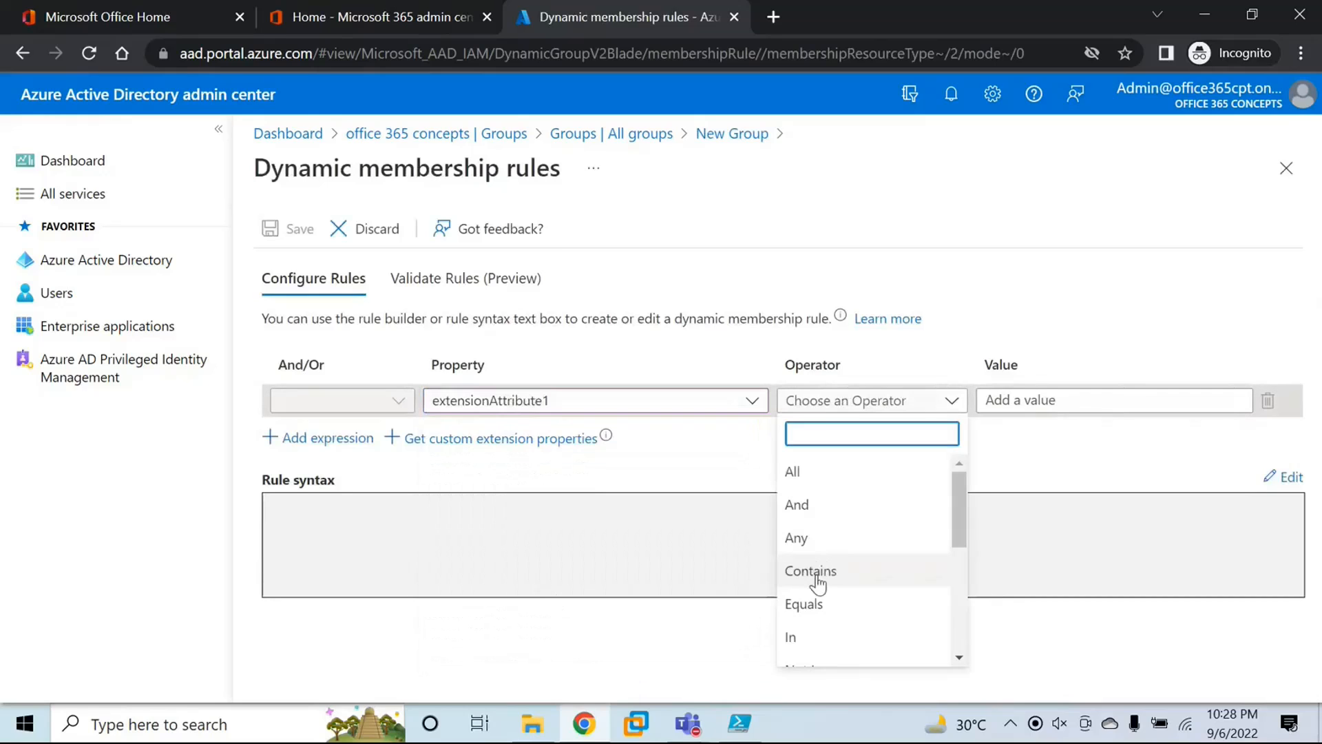
click(810, 602)
click(1013, 399)
text(IT)
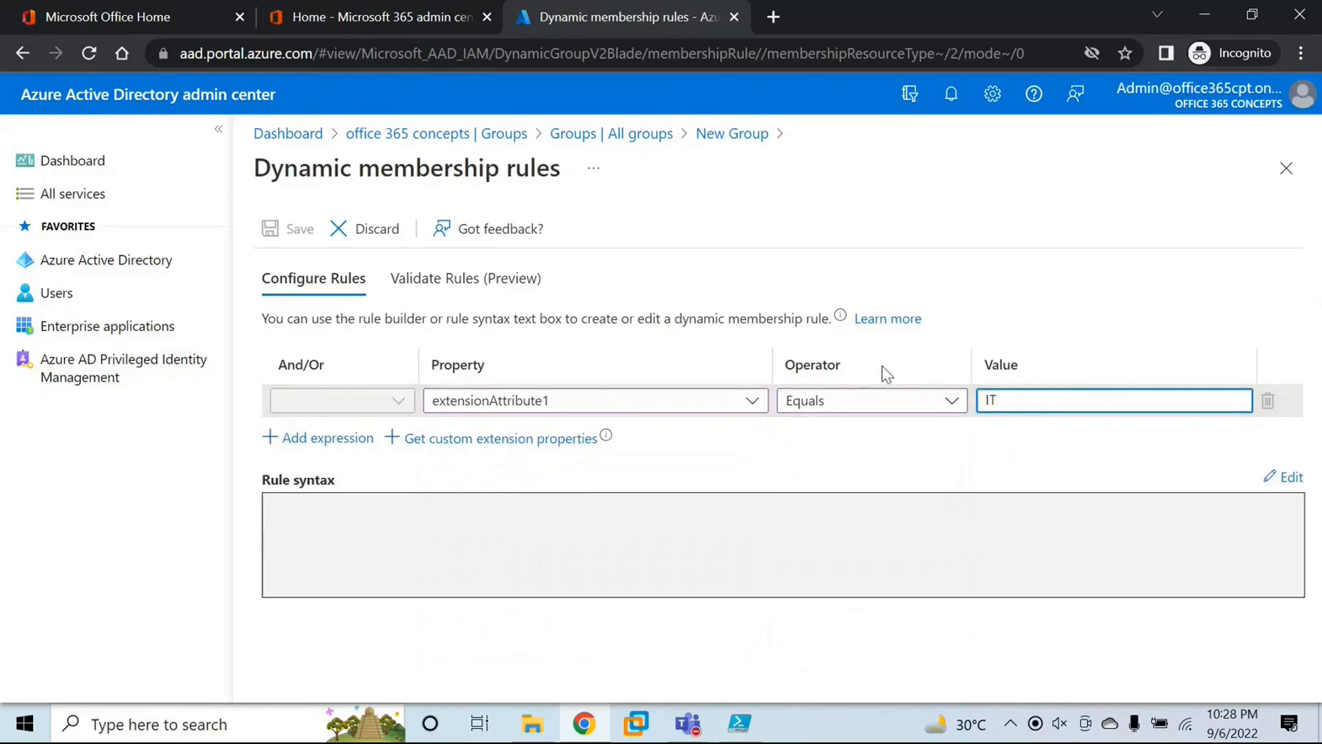
Step: Save the dynamic membership rule and create the Microsoft 365 group with the admin account as owner
click(684, 462)
click(289, 230)
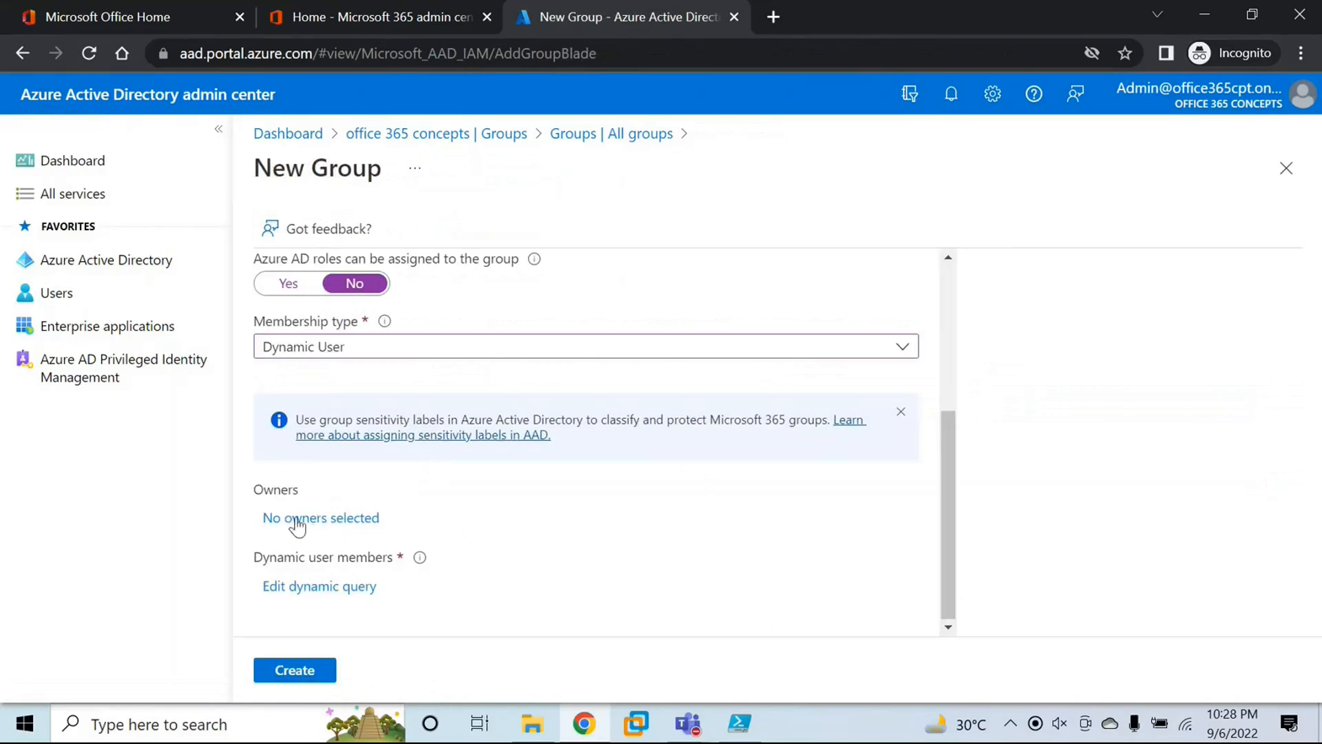
click(319, 519)
click(882, 310)
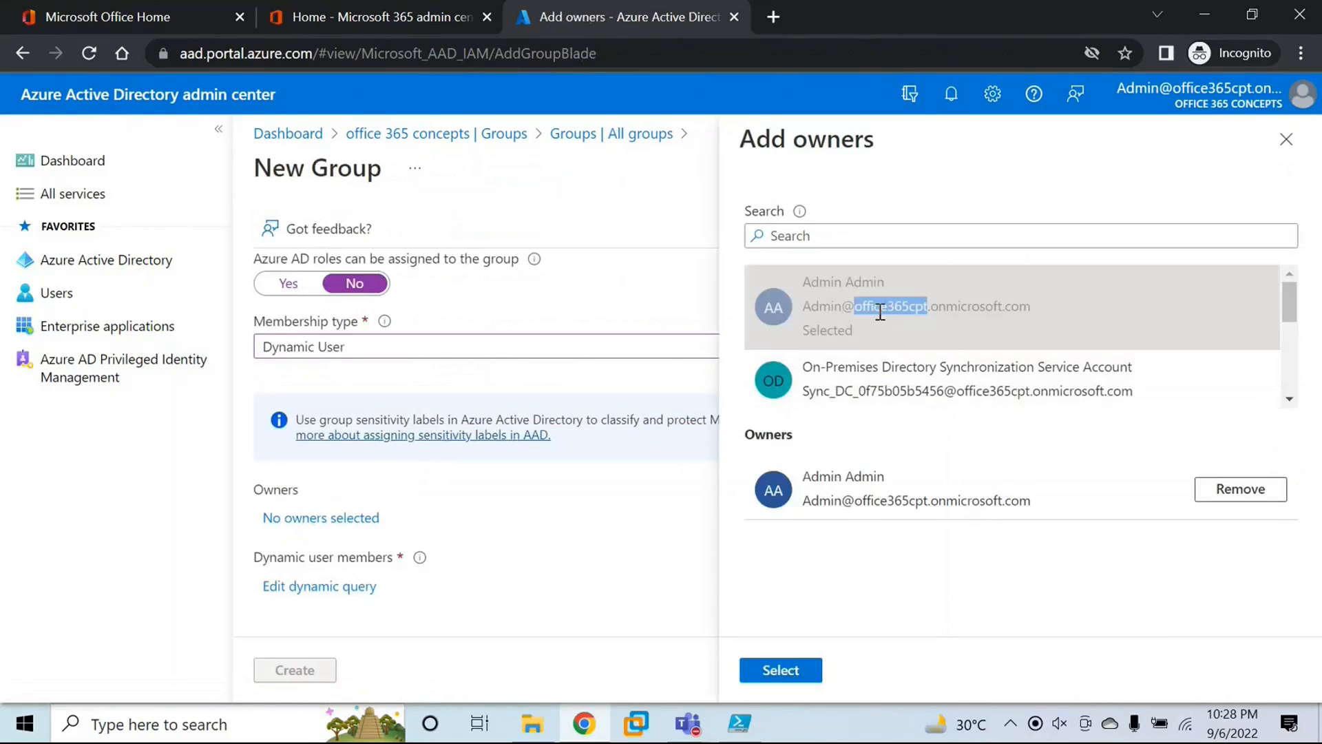
click(805, 672)
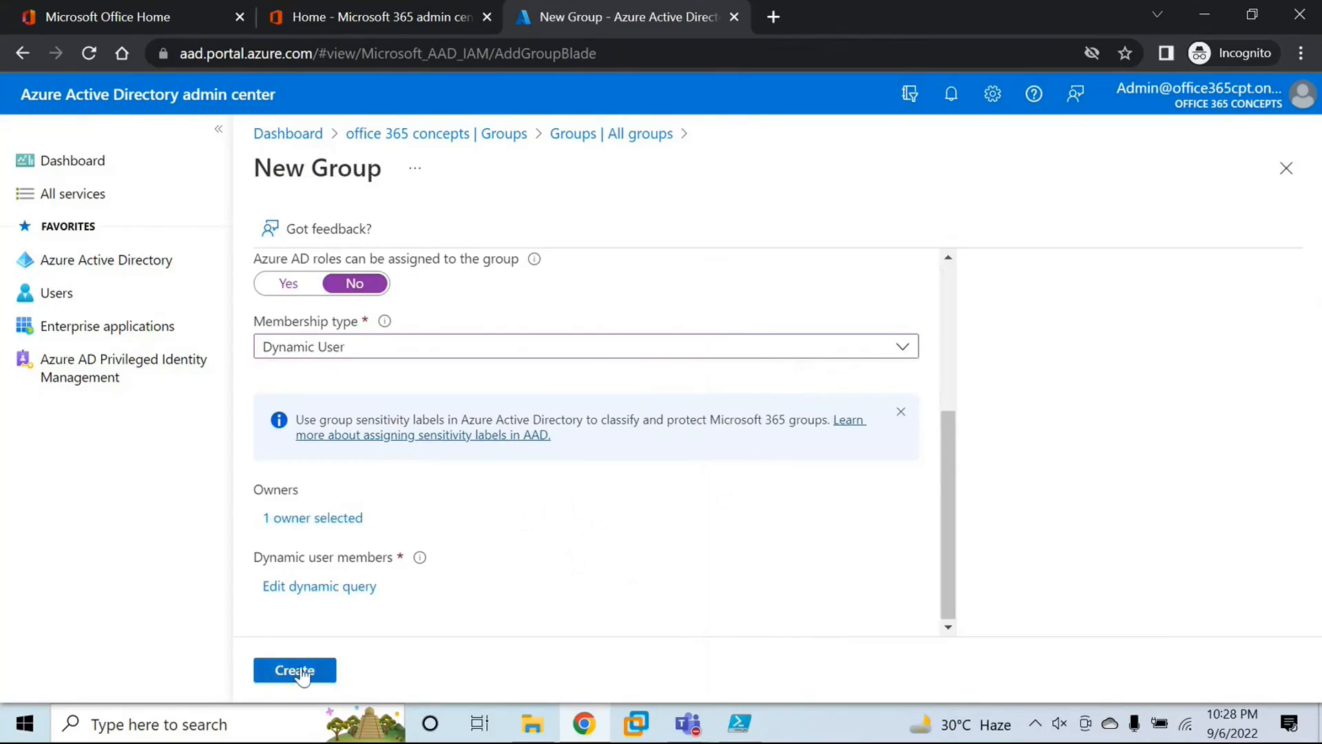
click(296, 671)
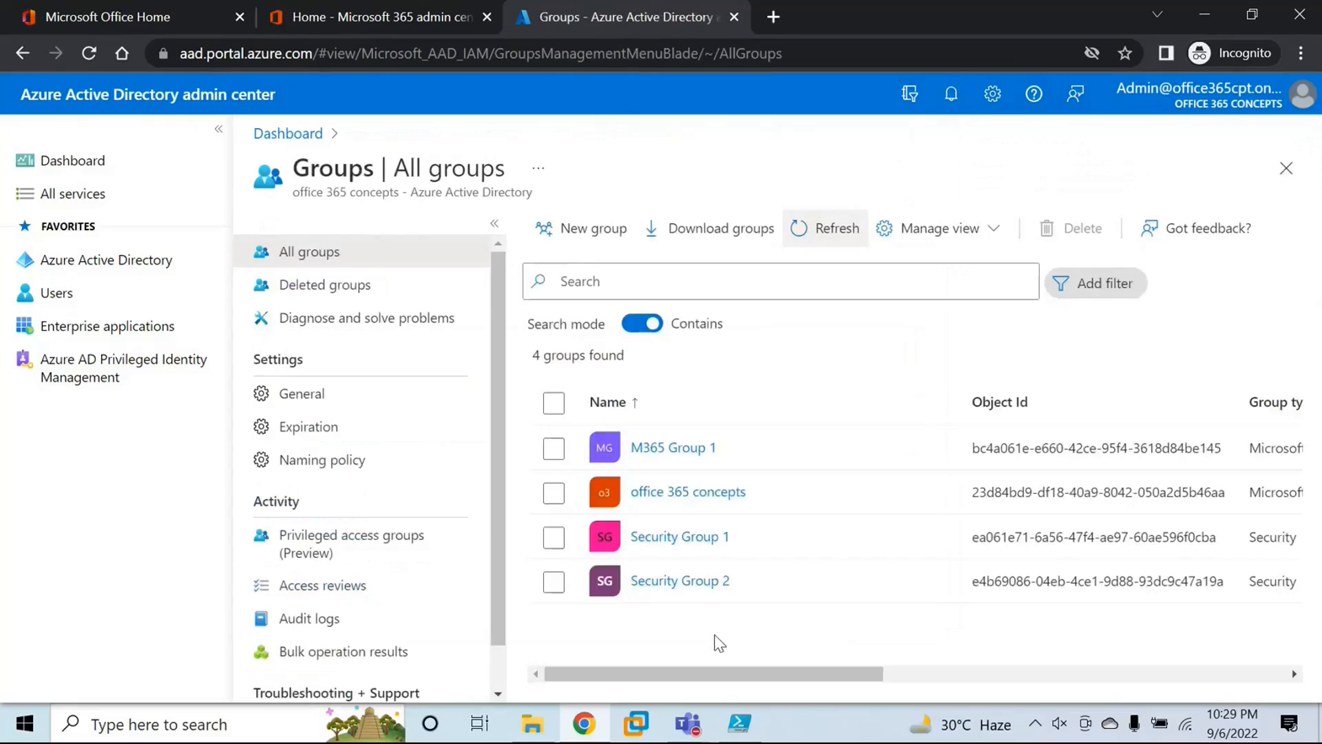
Step: Open M365 Group 1 and examine the membership type, source and group type on its overview
click(680, 455)
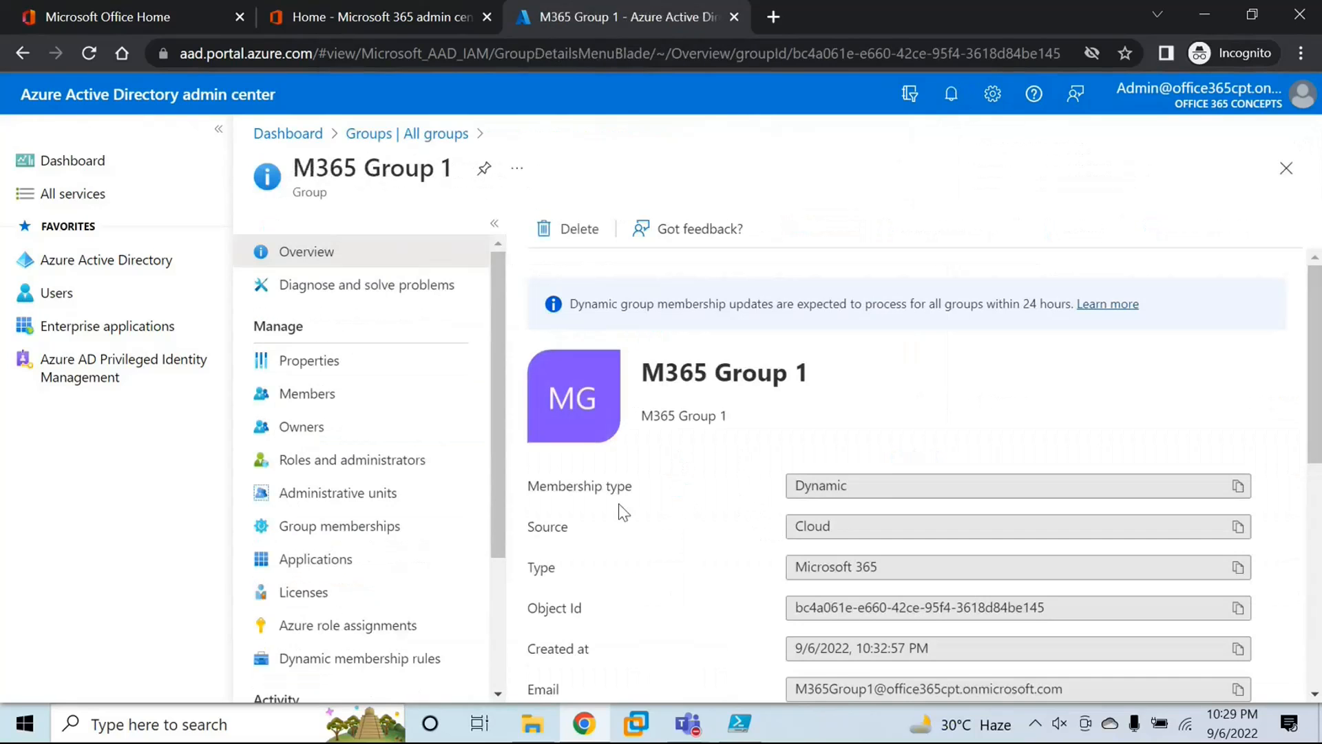
drag(527, 487, 649, 493)
click(755, 509)
drag(855, 489, 717, 498)
drag(823, 526, 728, 536)
click(666, 527)
scroll(680, 527, down, 1)
drag(536, 464, 738, 476)
click(919, 467)
drag(919, 466, 675, 478)
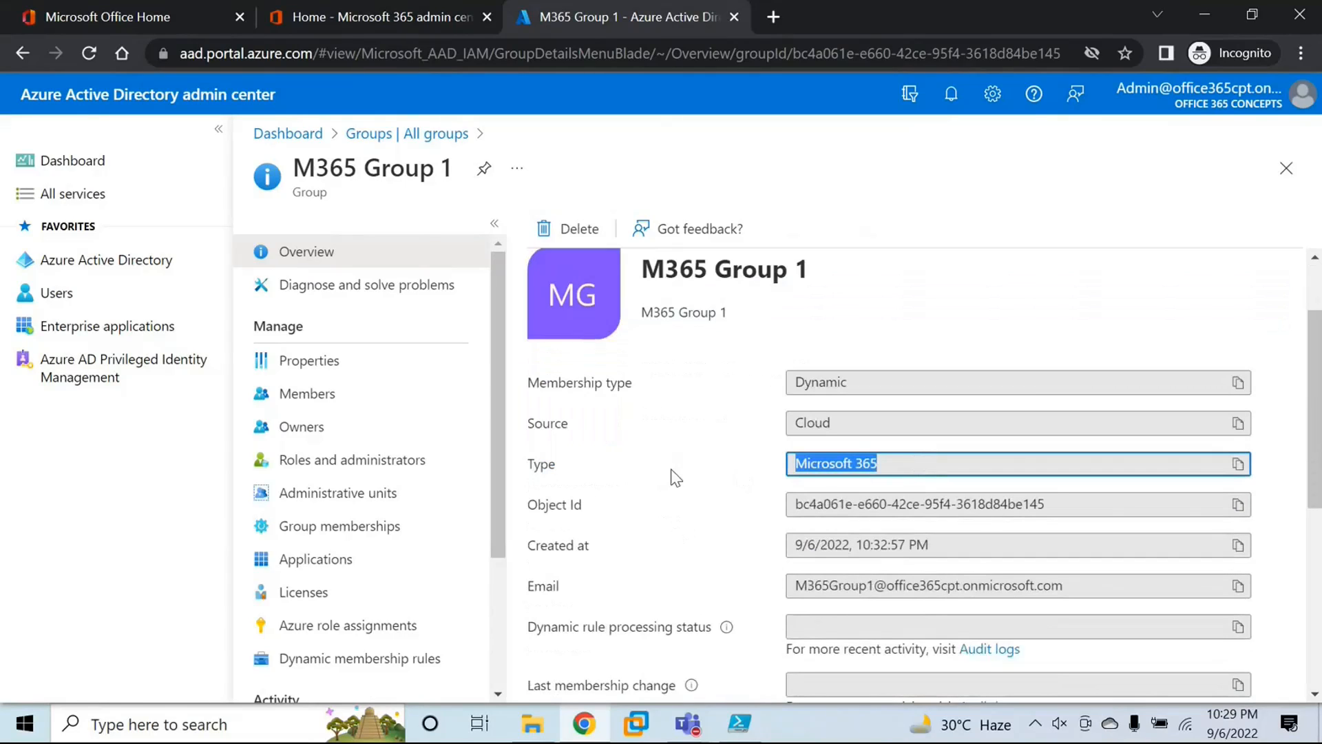
click(628, 519)
scroll(628, 520, up, 1)
scroll(667, 471, down, 1)
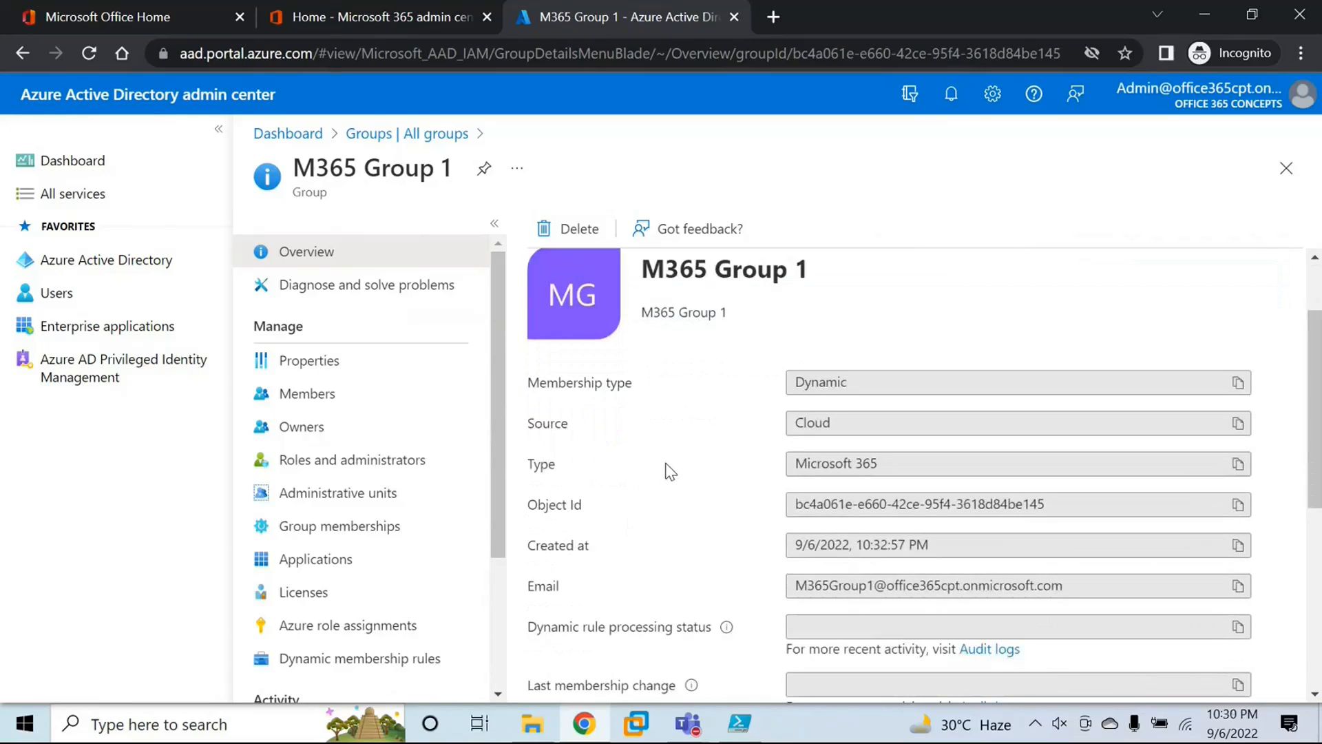
Step: Switch to Windows PowerShell ISE and run Connect-AzureAD
click(740, 722)
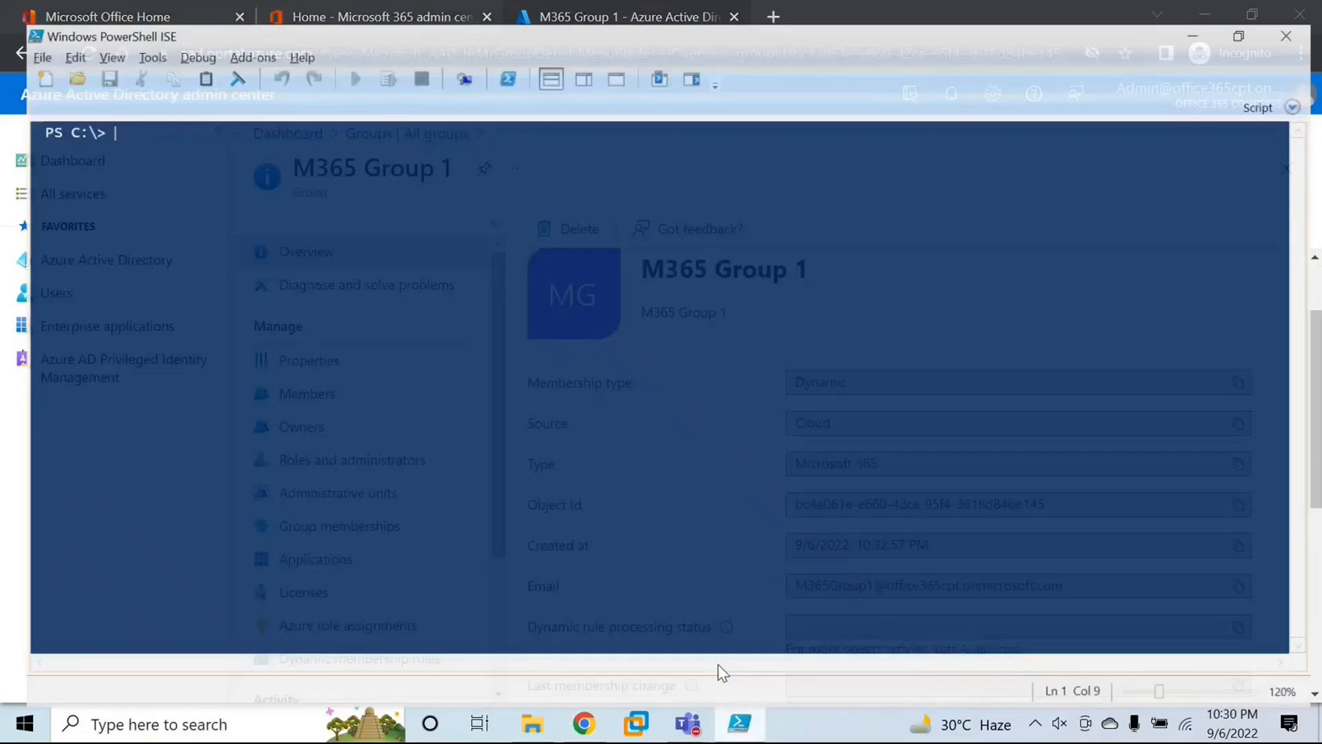
text(connect)
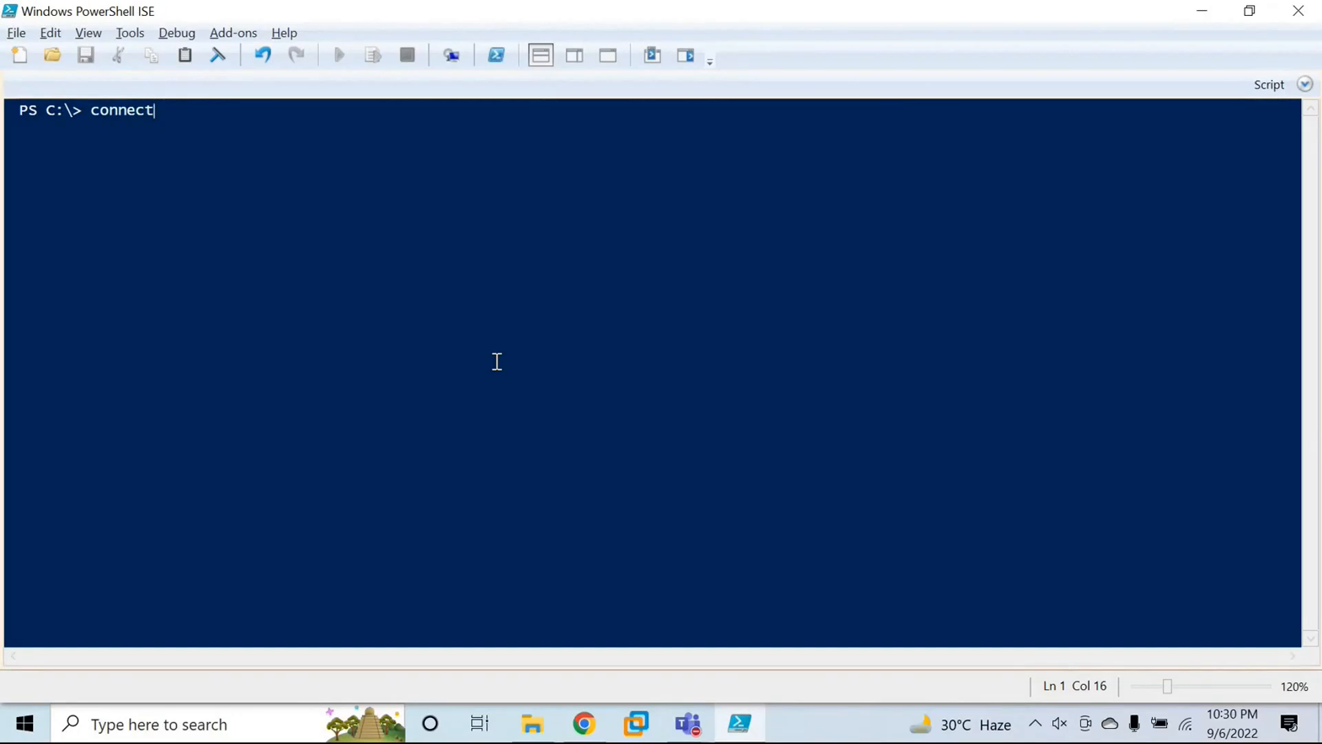
text(-azure)
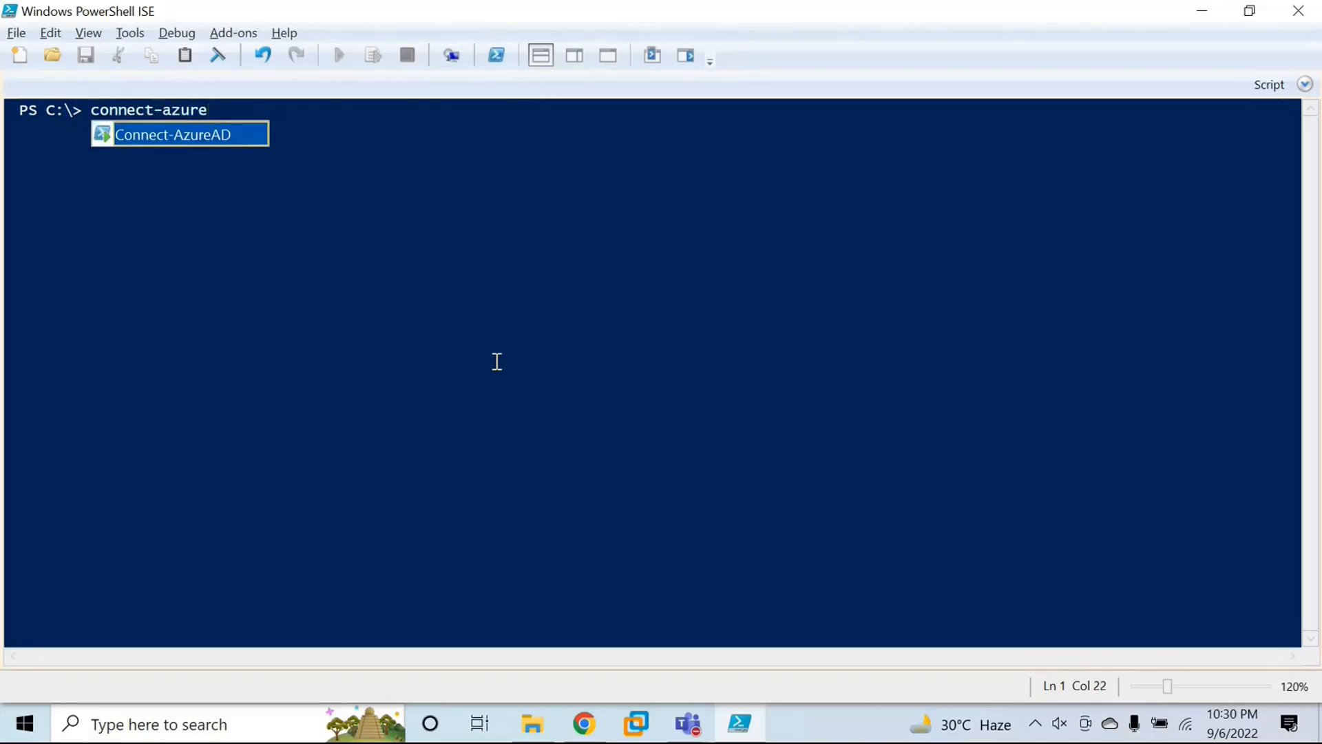
key(Tab)
key(Return)
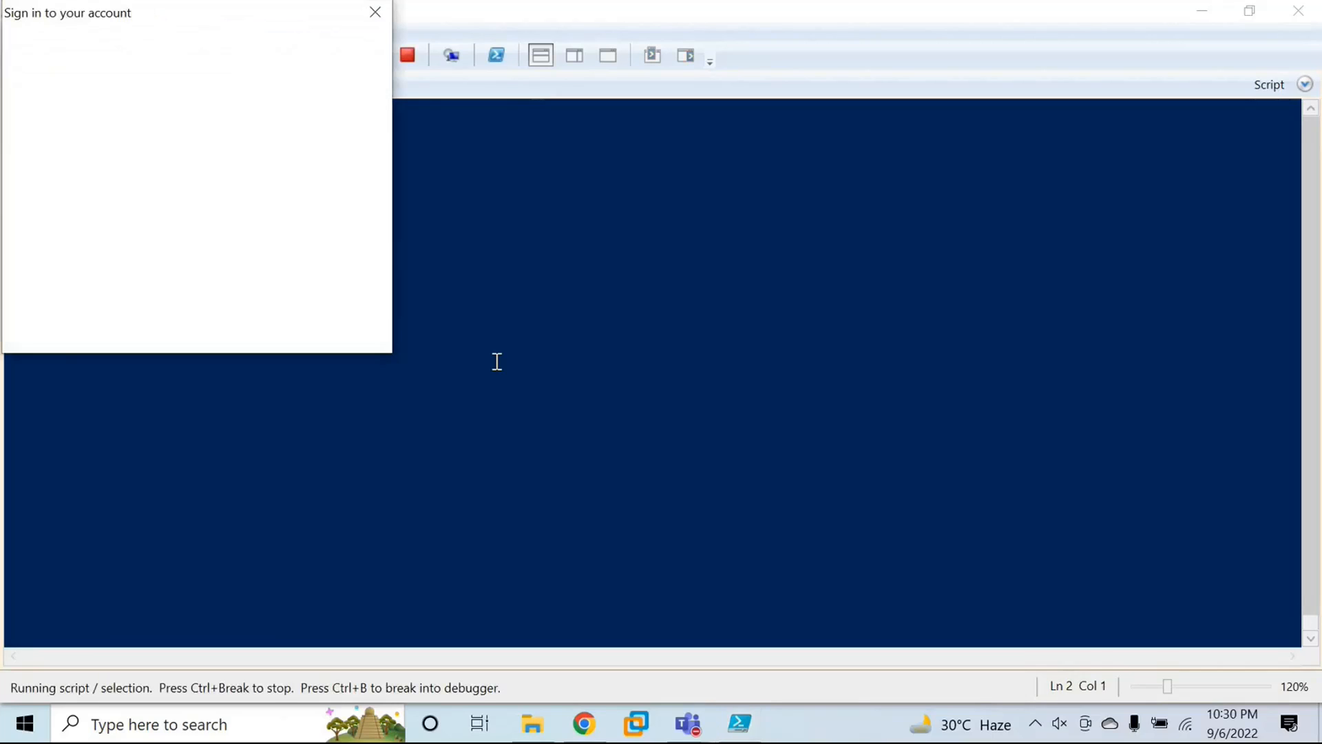
Step: Sign in to the Microsoft account prompt with the admin's e-mail address and account password
drag(207, 24, 579, 214)
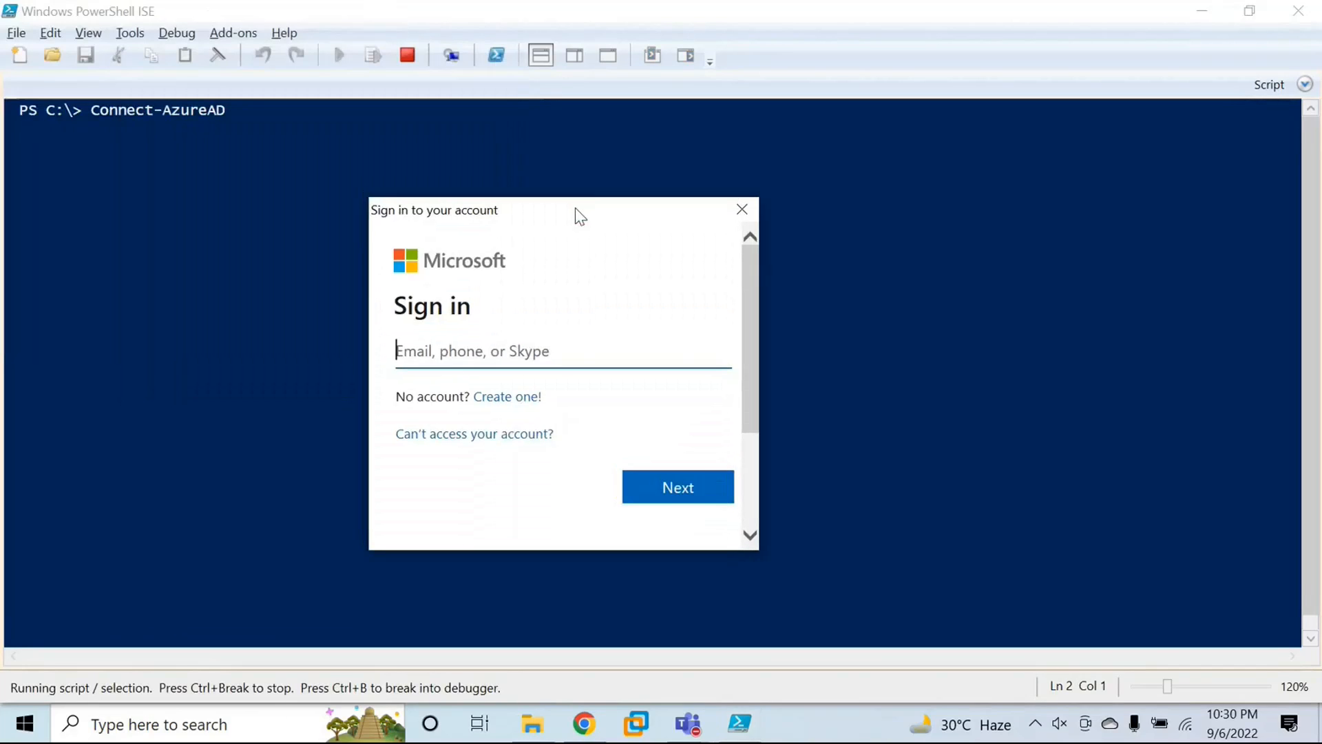
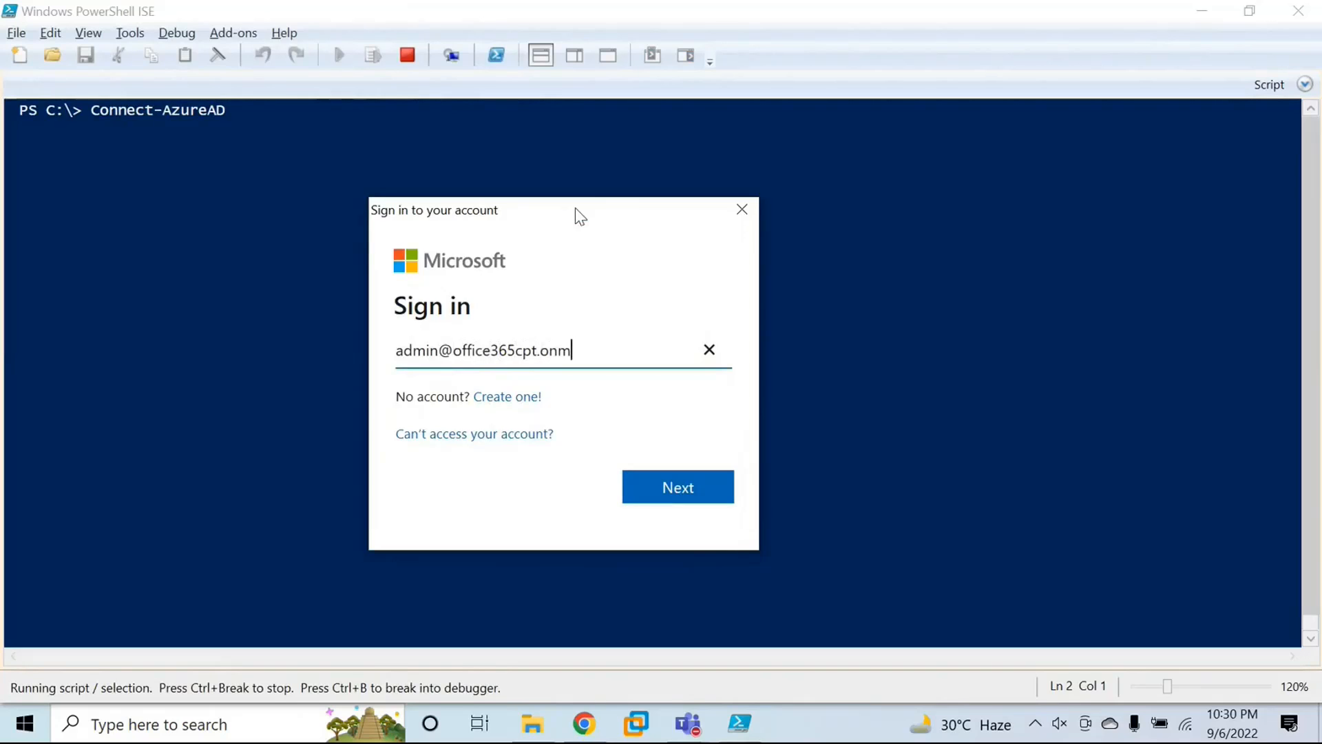
key(Return)
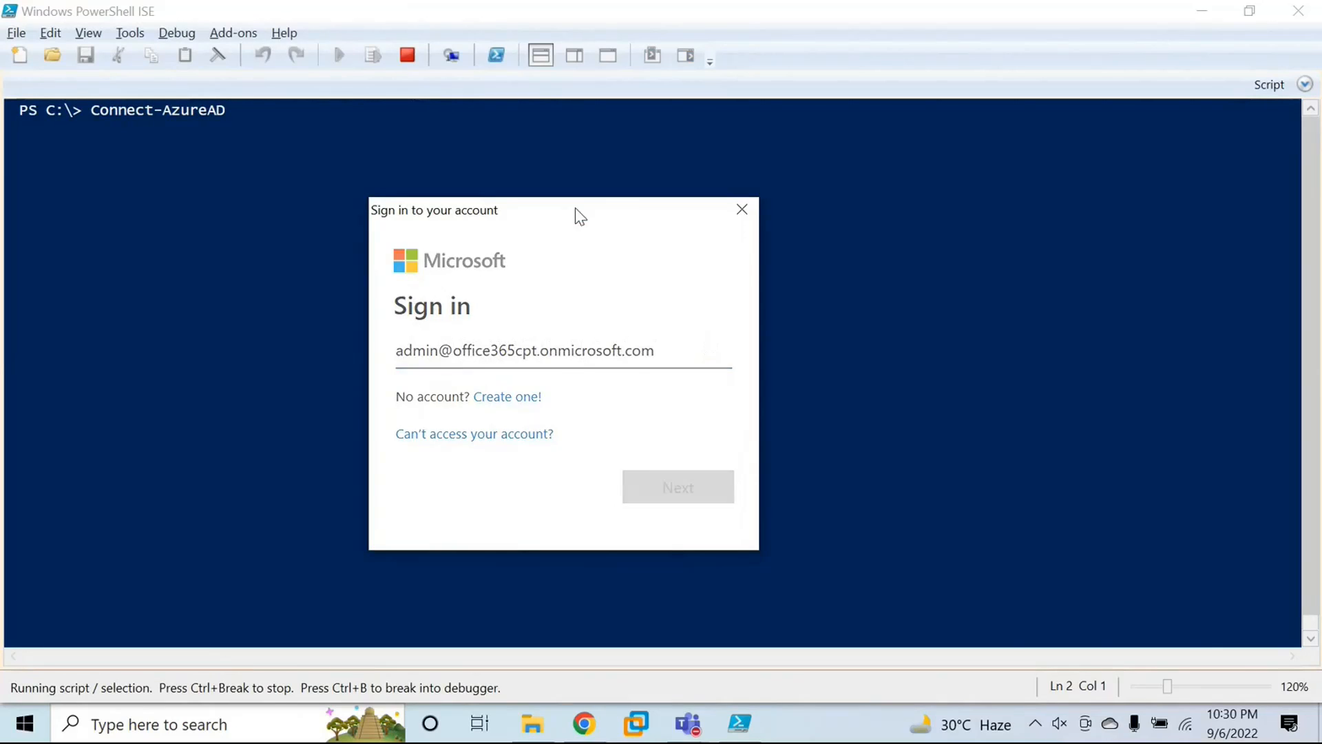
text(••••)
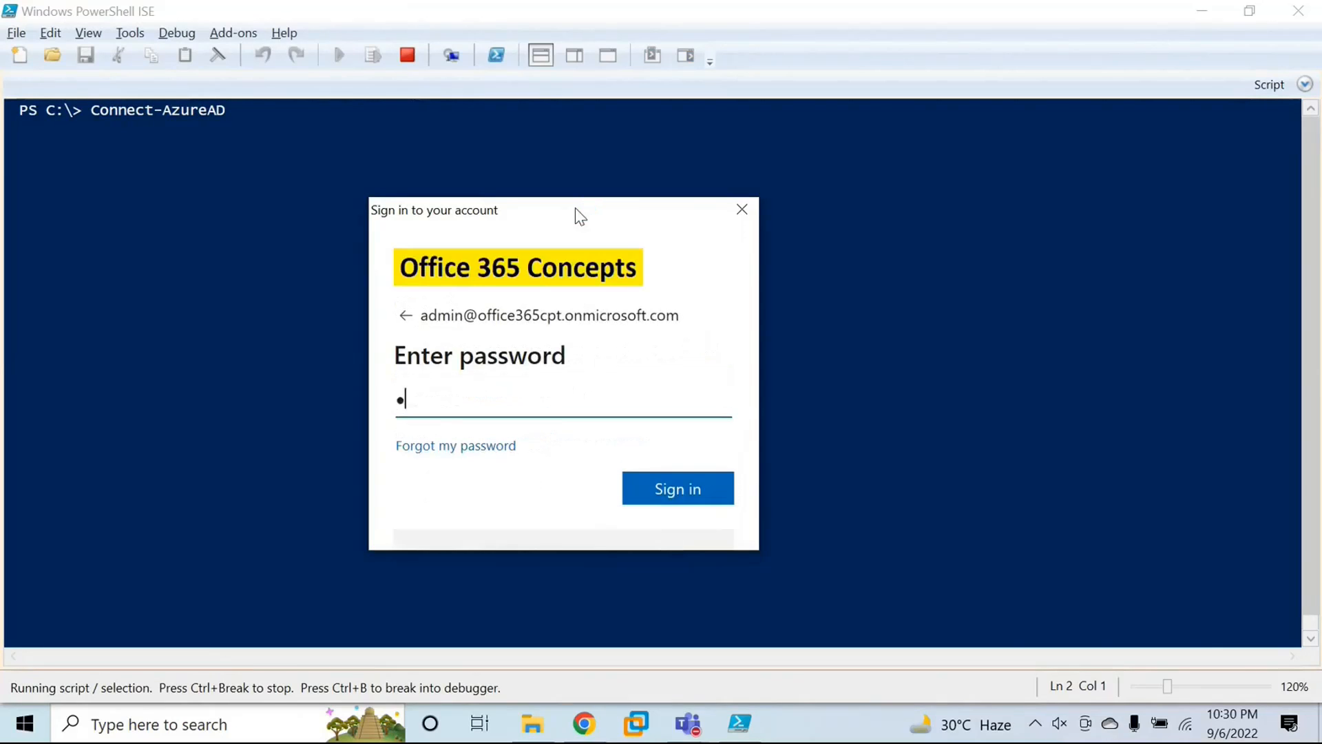
text(••••)
key(Return)
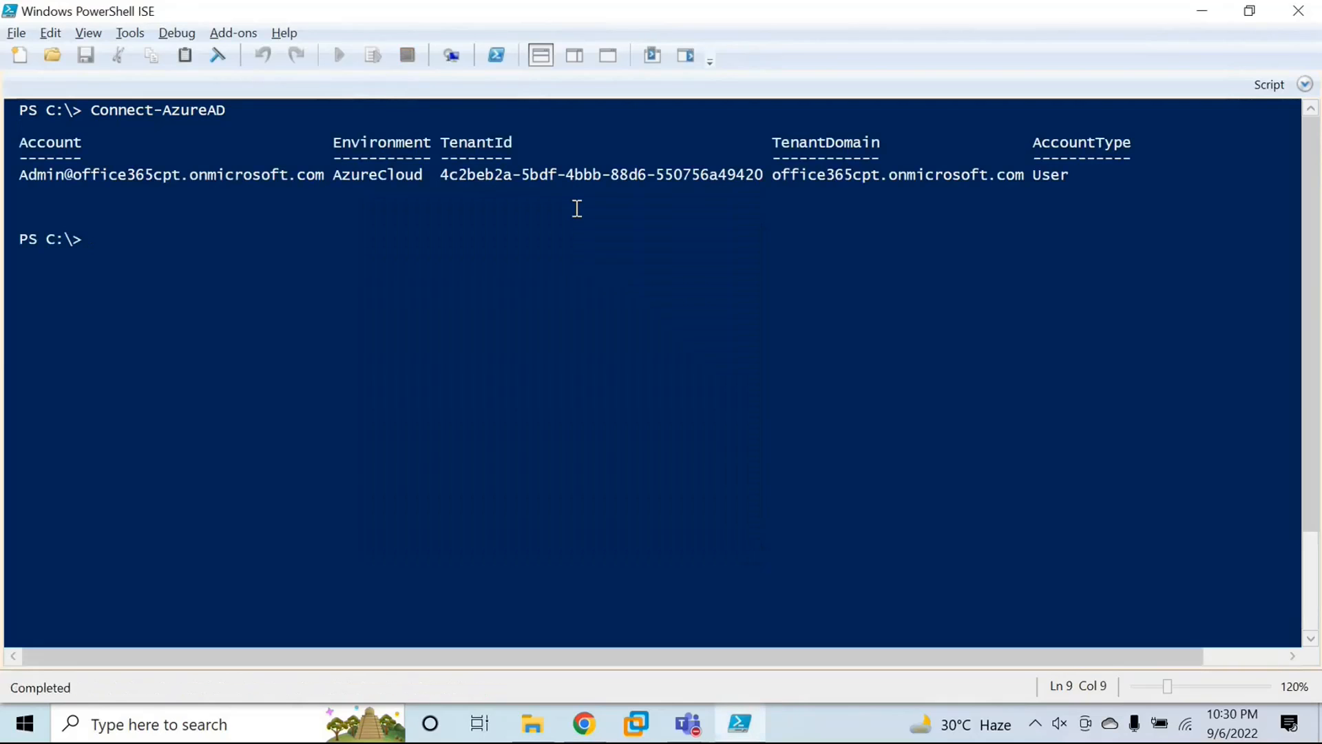
Step: Clear the console and list all users with Get-AzureADUser, checking their object IDs, display names and user principal names
text(cls)
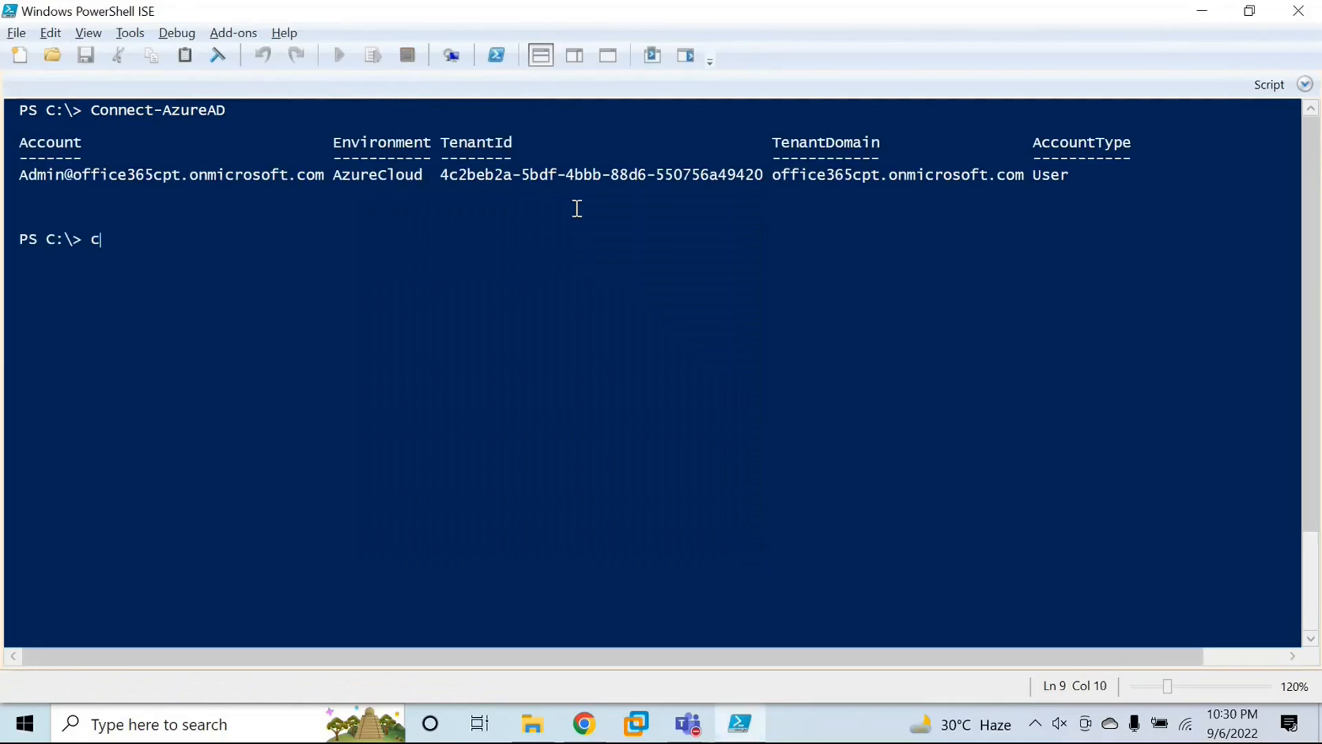
key(Return)
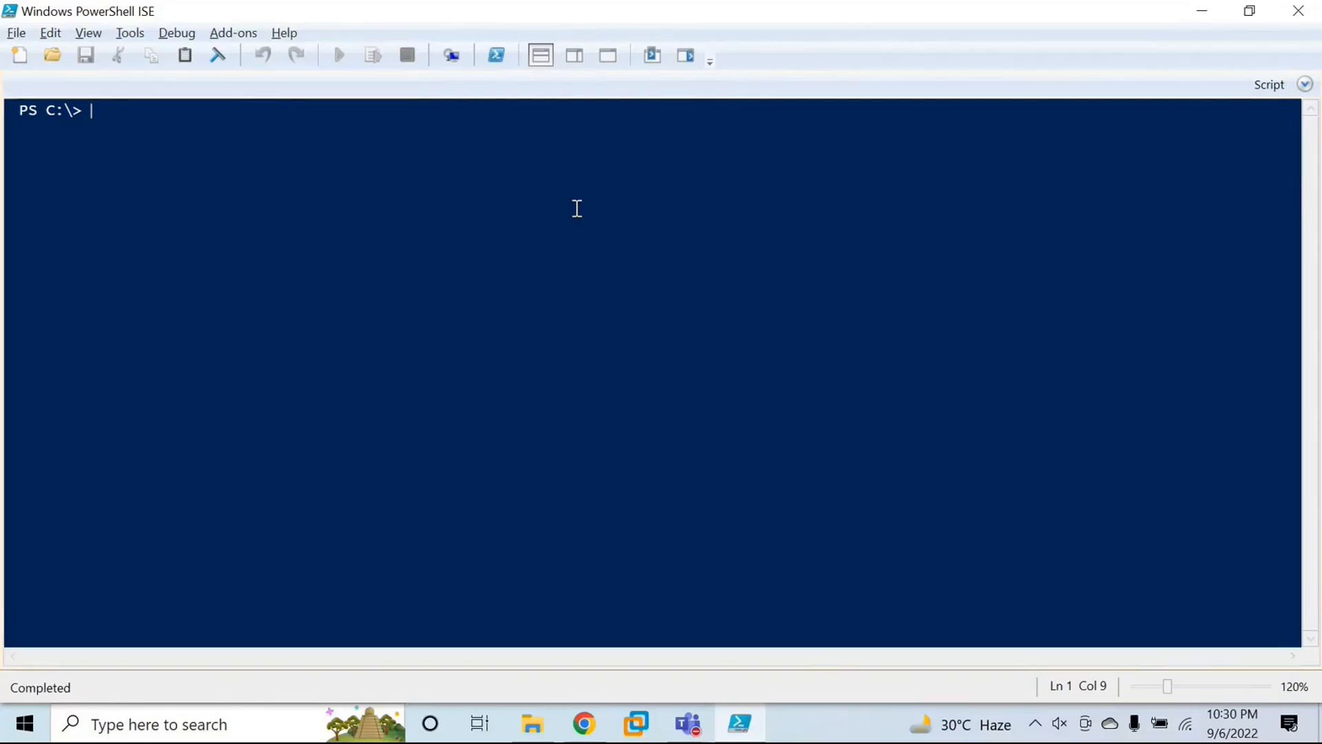
text(get-azureaduser)
key(Tab)
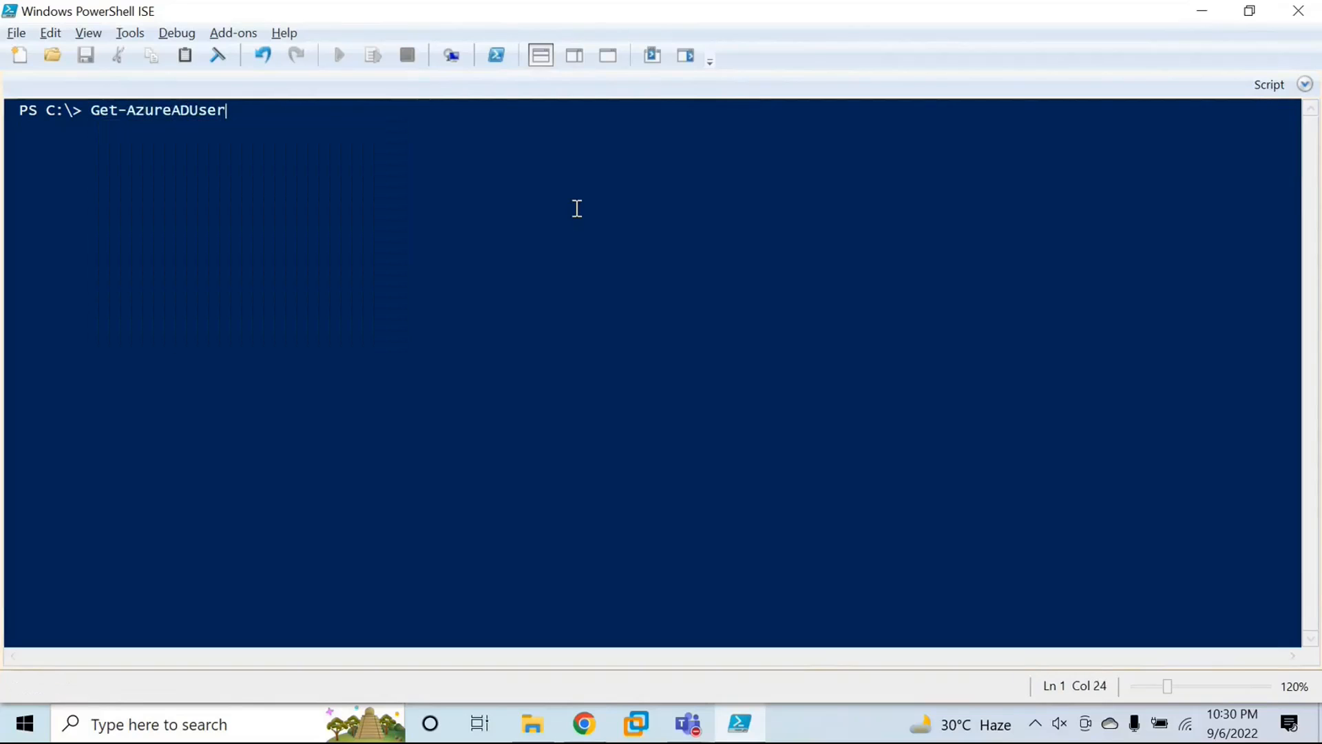
key(Return)
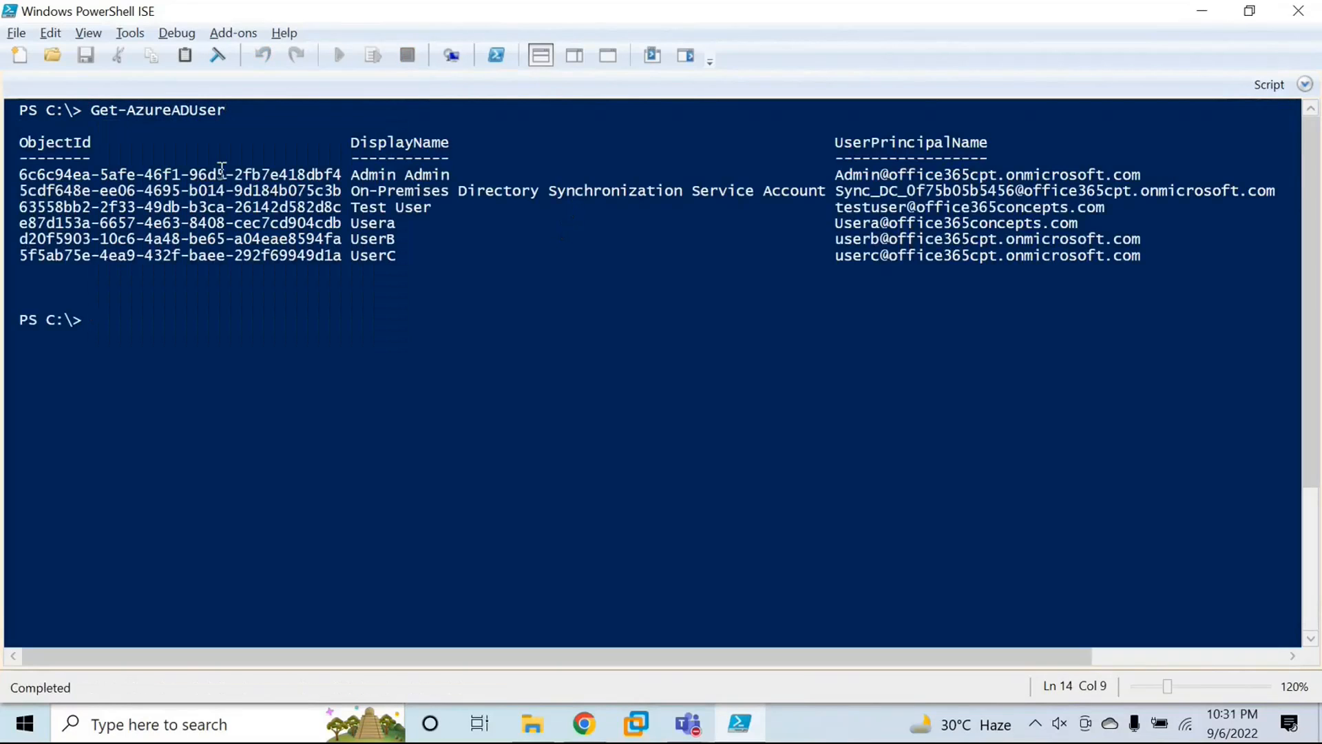
drag(341, 175, 475, 271)
click(835, 212)
drag(837, 159, 1165, 263)
click(1165, 263)
Step: Run Get-AzureADUser with the -ObjectId parameter, using the admin account's object ID copied from the user list
click(150, 330)
text(get-a)
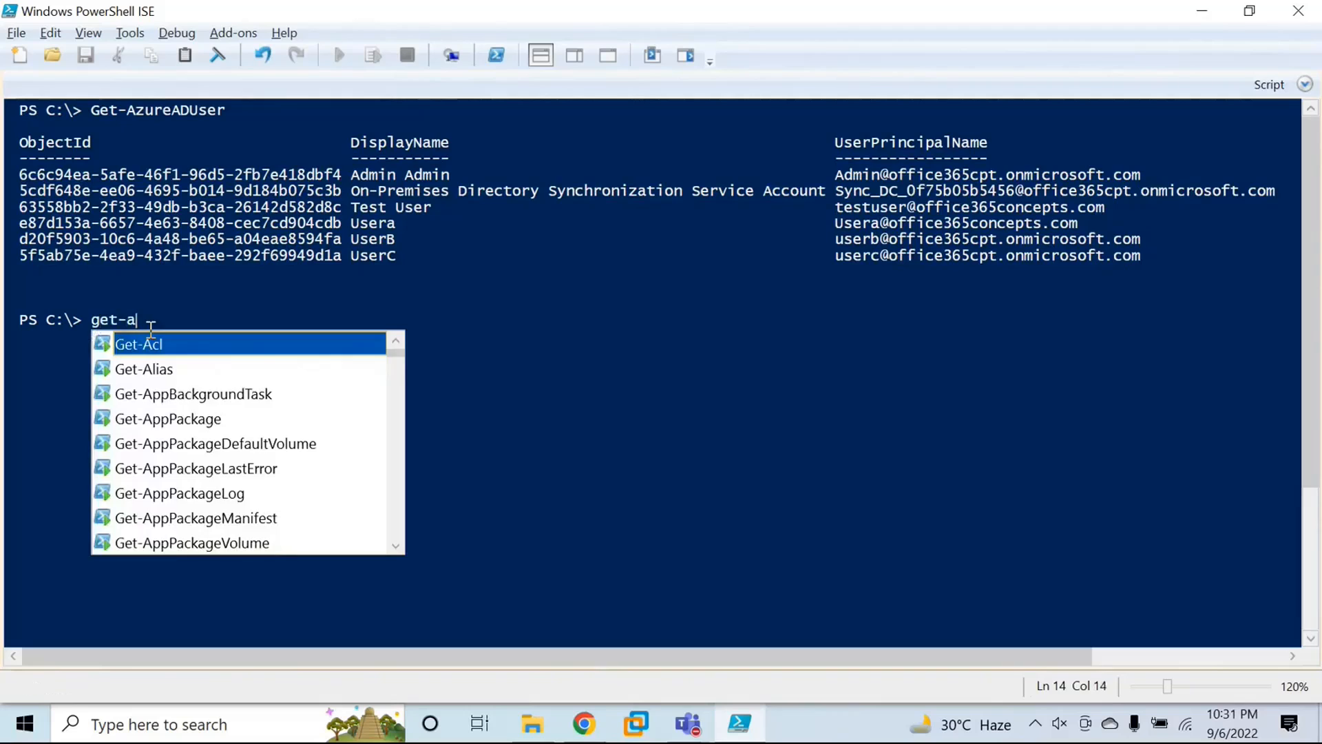
text(zuread)
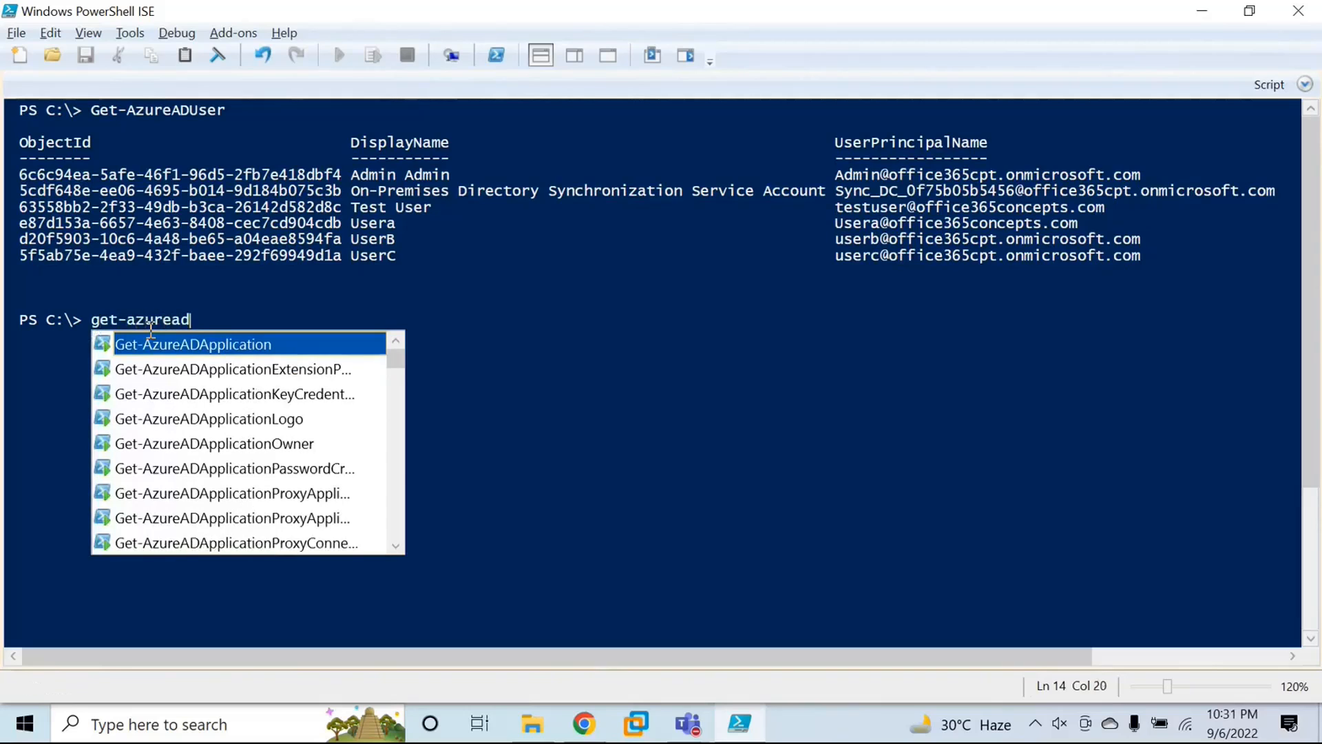
text(user -)
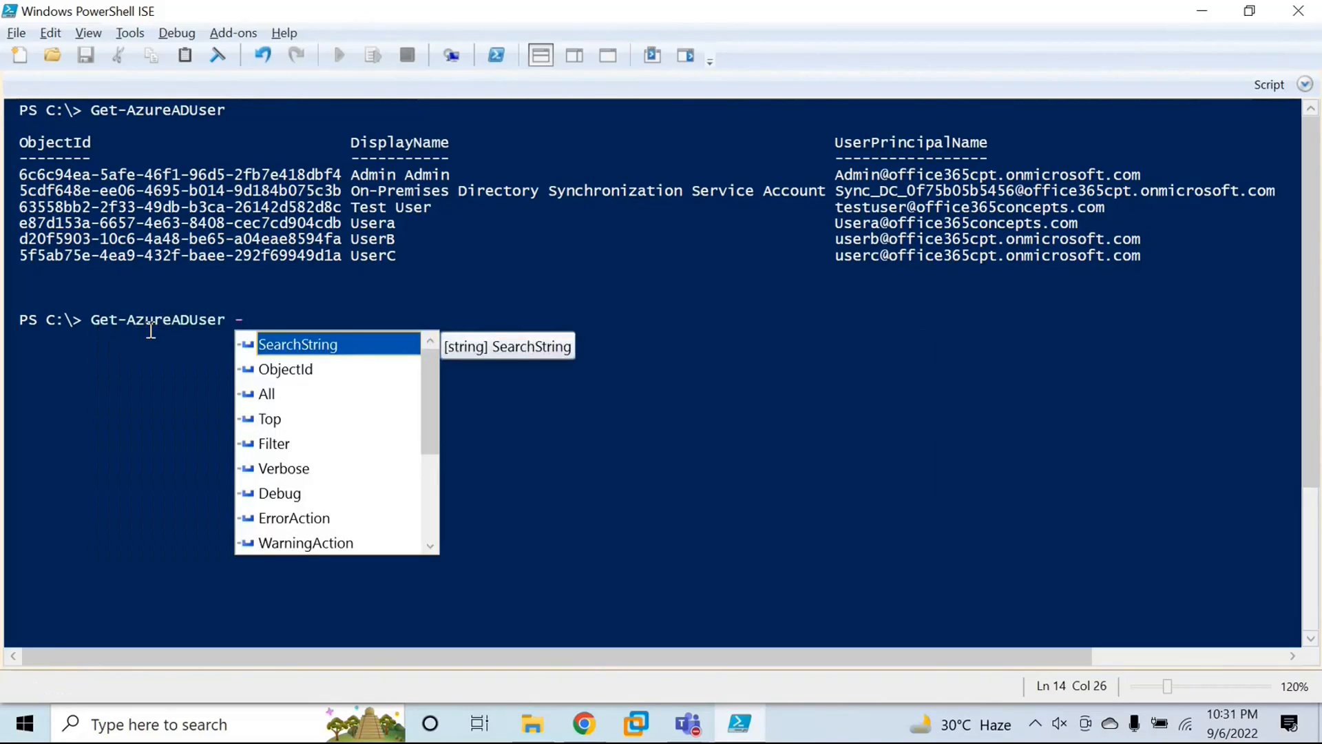
text(object)
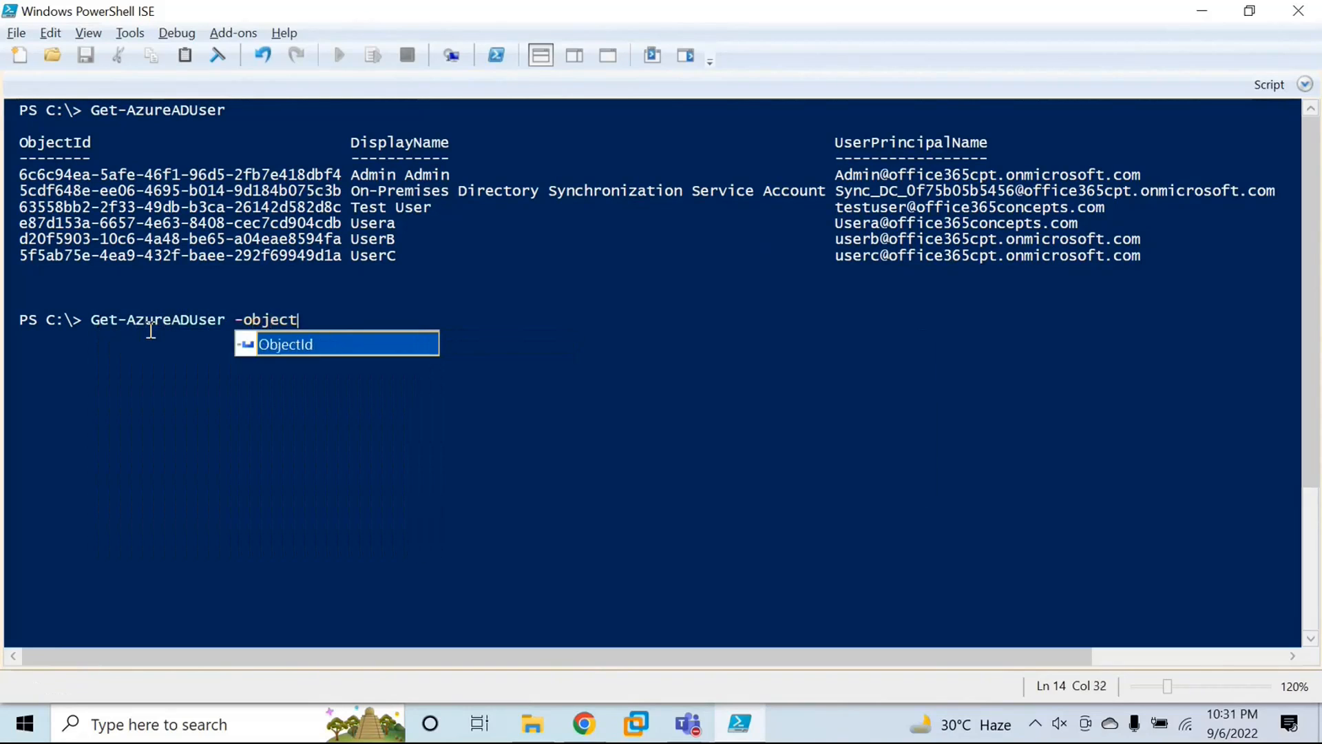
key(Tab)
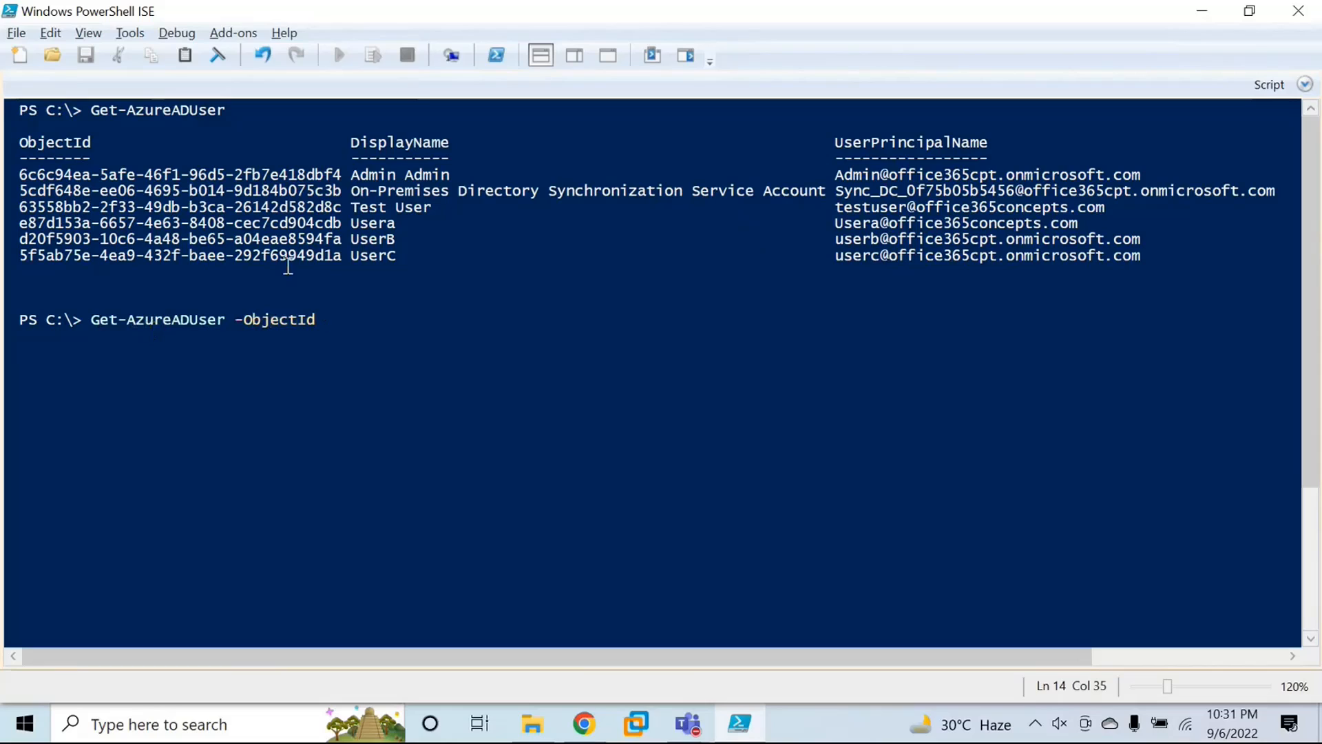
drag(19, 174, 342, 184)
key(ctrl+c)
click(365, 318)
key(ctrl+v)
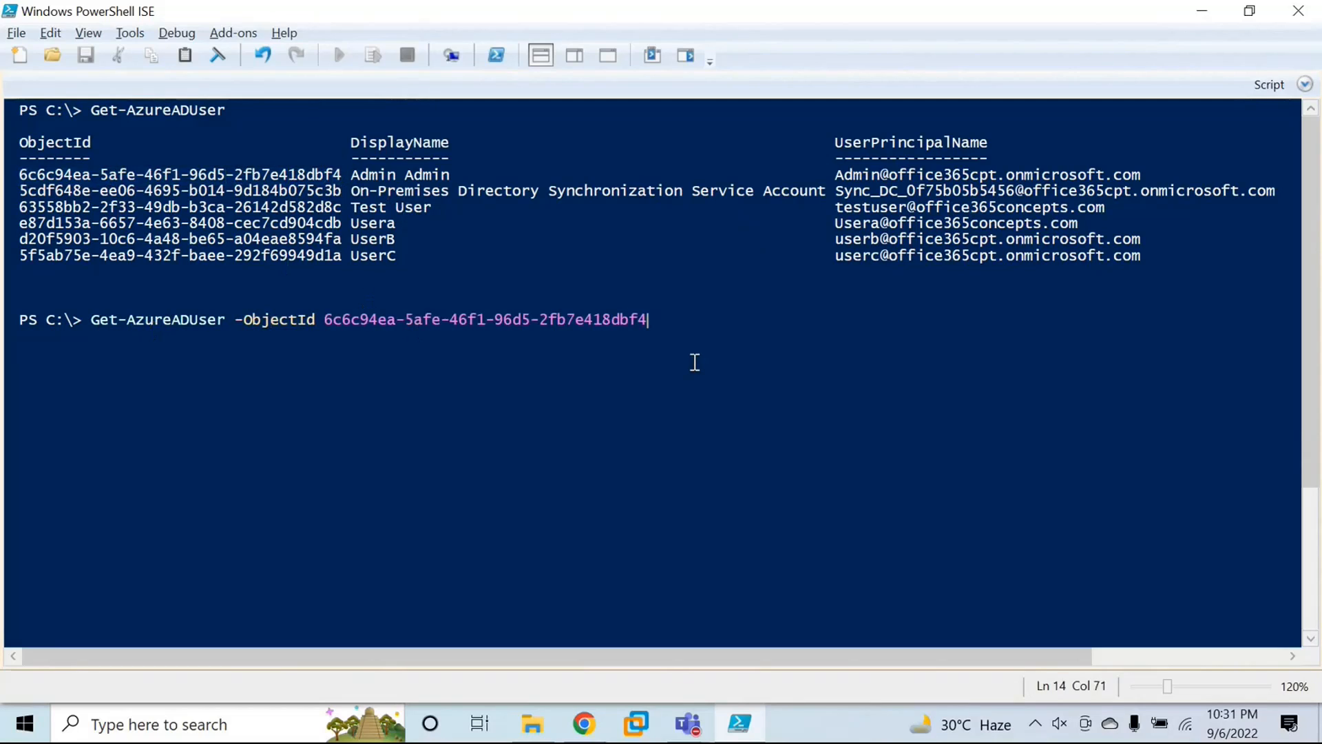
key(Return)
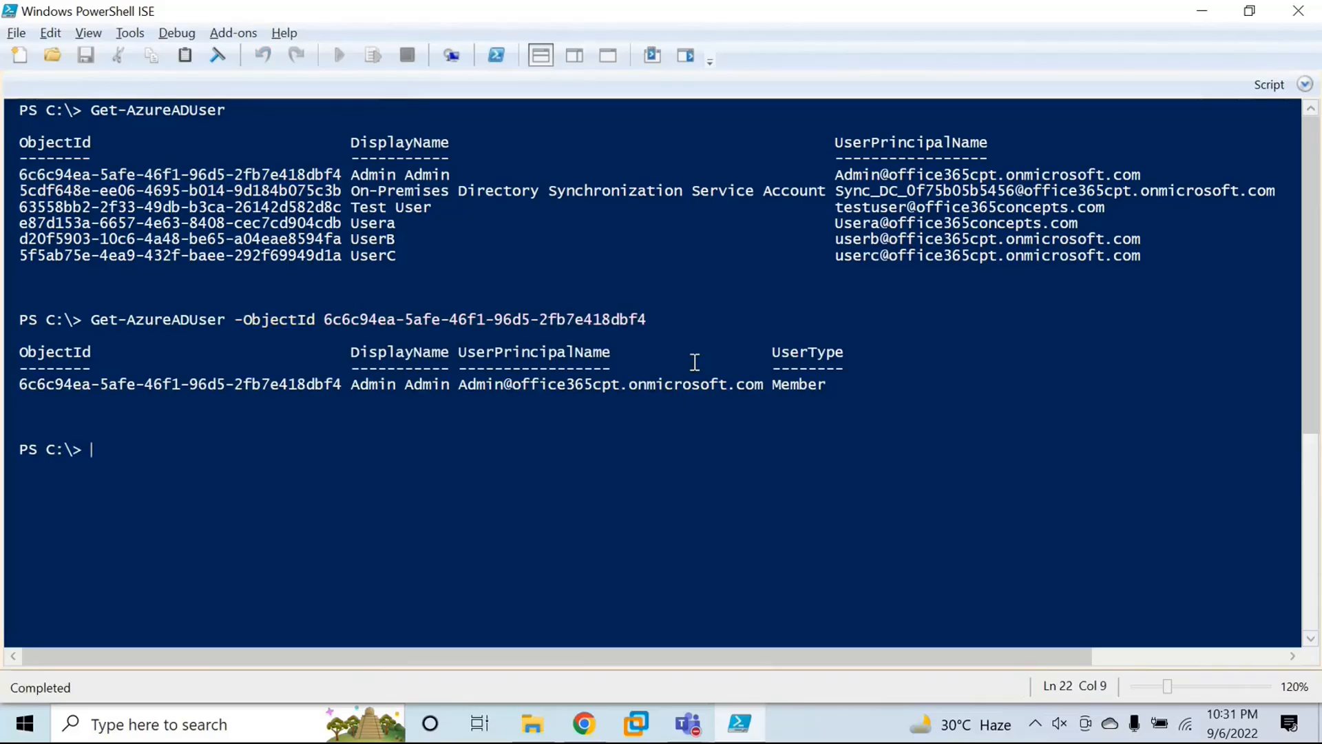
Step: Rerun Get-AzureADUser -ObjectId with the admin account's user principal name in place of its object ID
key(Up)
key(BackSpace)
key(BackSpace)
key(BackSpace)
key(BackSpace)
key(BackSpace)
key(BackSpace)
key(BackSpace)
key(BackSpace)
key(BackSpace)
key(BackSpace)
key(BackSpace)
key(BackSpace)
key(BackSpace)
key(BackSpace)
key(BackSpace)
key(BackSpace)
key(BackSpace)
key(BackSpace)
key(BackSpace)
key(BackSpace)
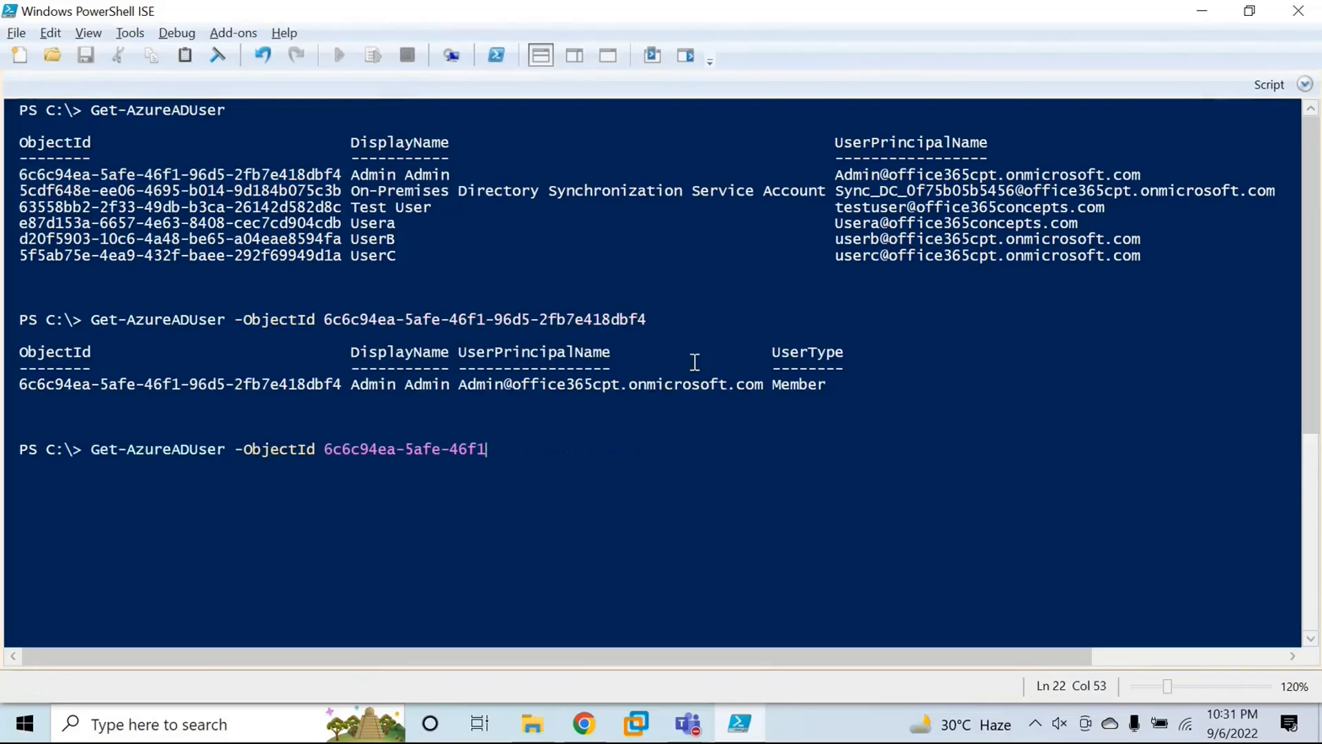
key(BackSpace)
key(BackSpace)
key(BackSpace)
key(BackSpace)
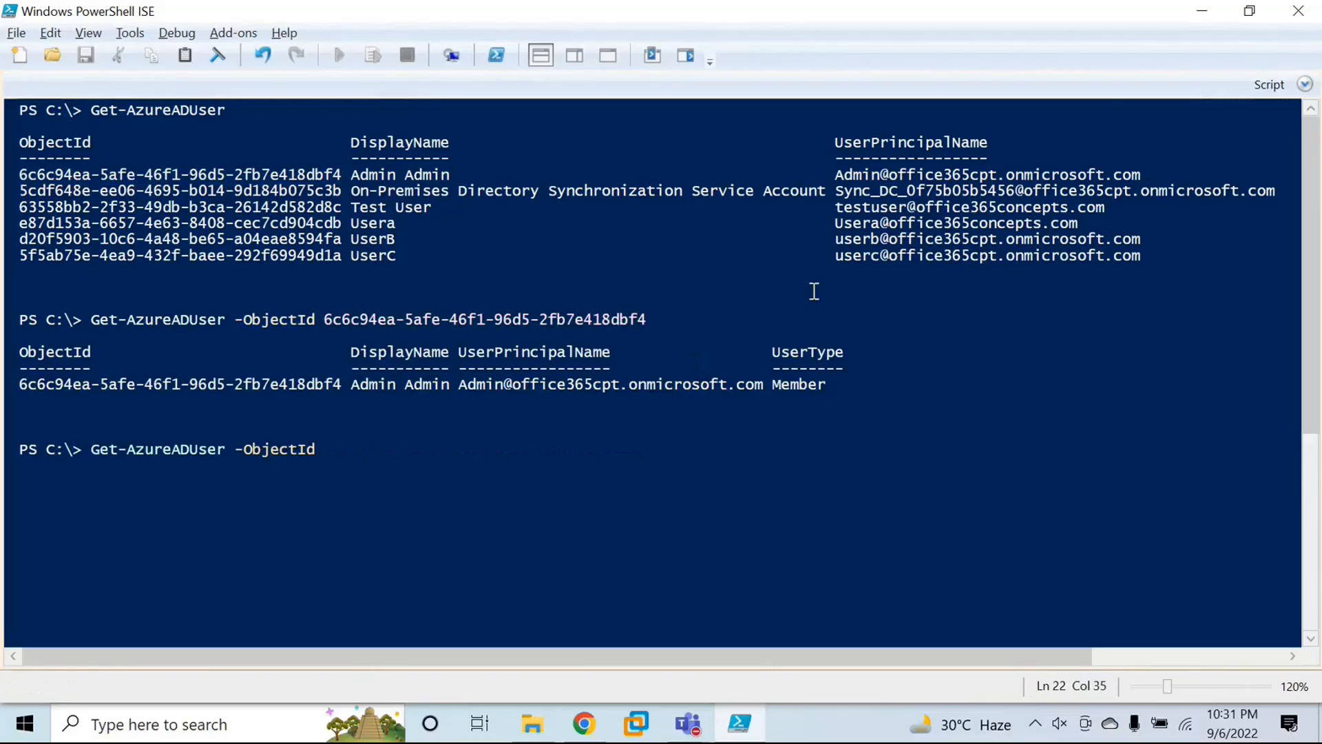
drag(838, 177, 1146, 177)
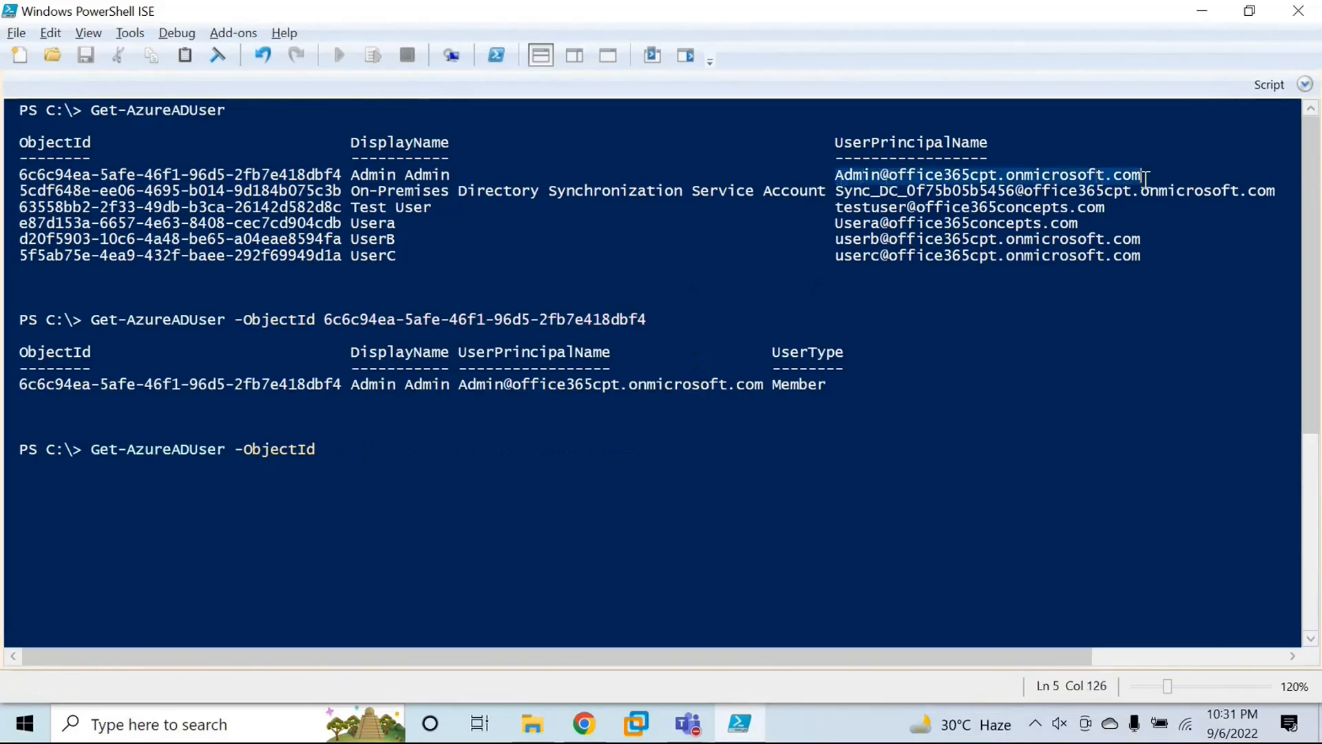
key(ctrl+c)
click(399, 457)
key(ctrl+v)
key(Return)
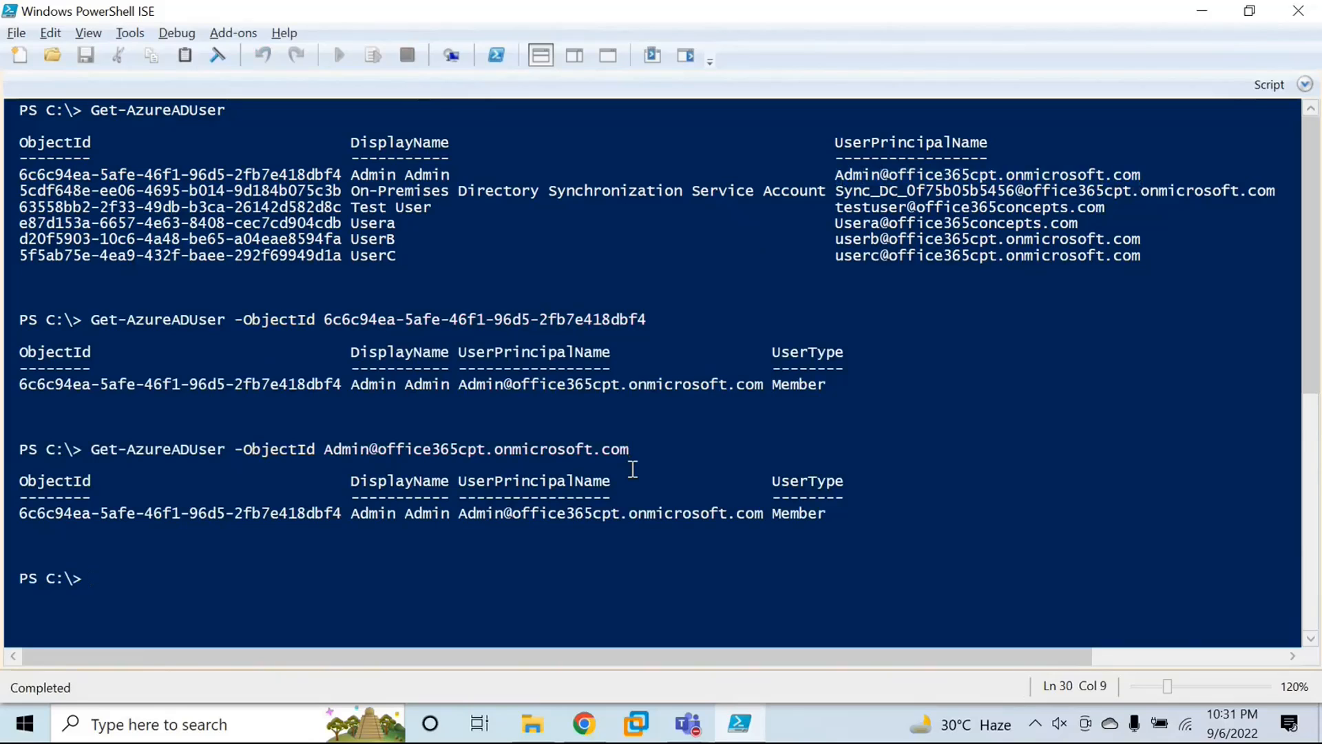
Step: Display the admin user's full property list by running Get-AzureADUser -ObjectId with the user principal name, piped to fl
drag(326, 450, 632, 451)
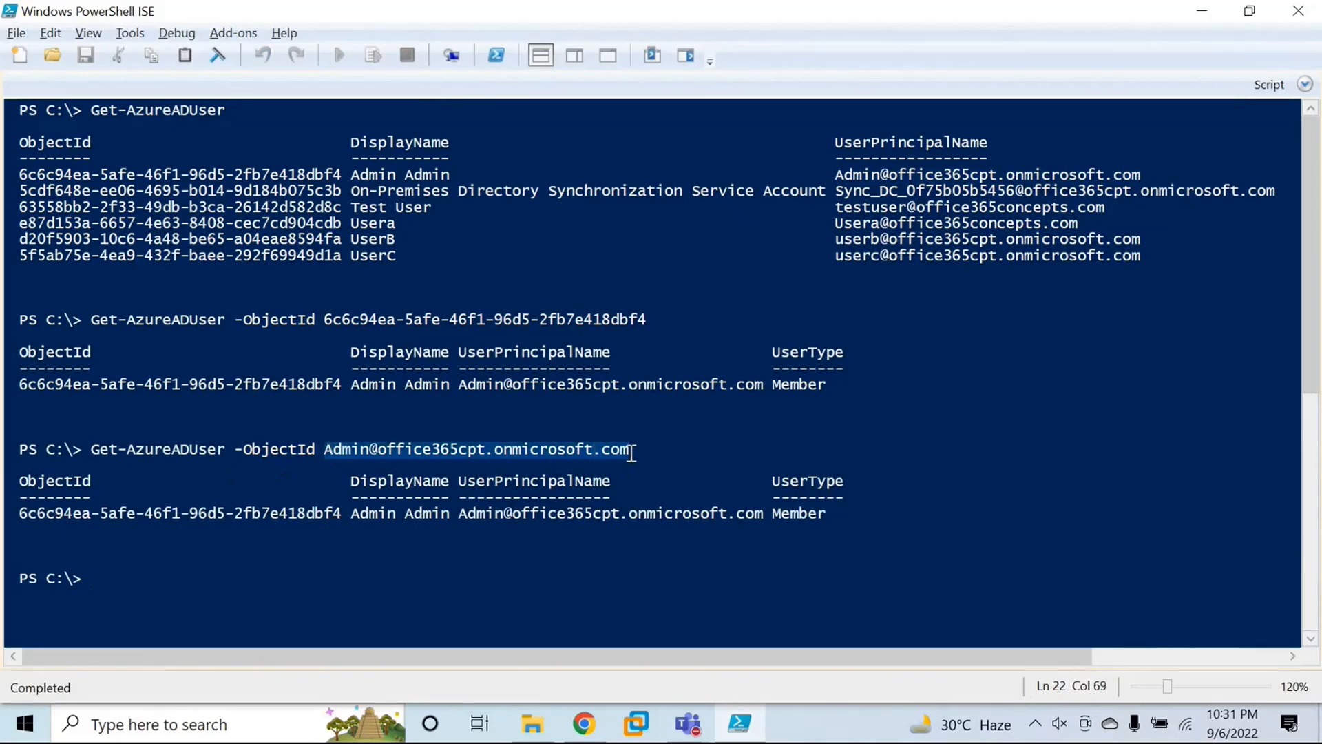
key(ctrl+c)
click(416, 543)
key(ctrl+v)
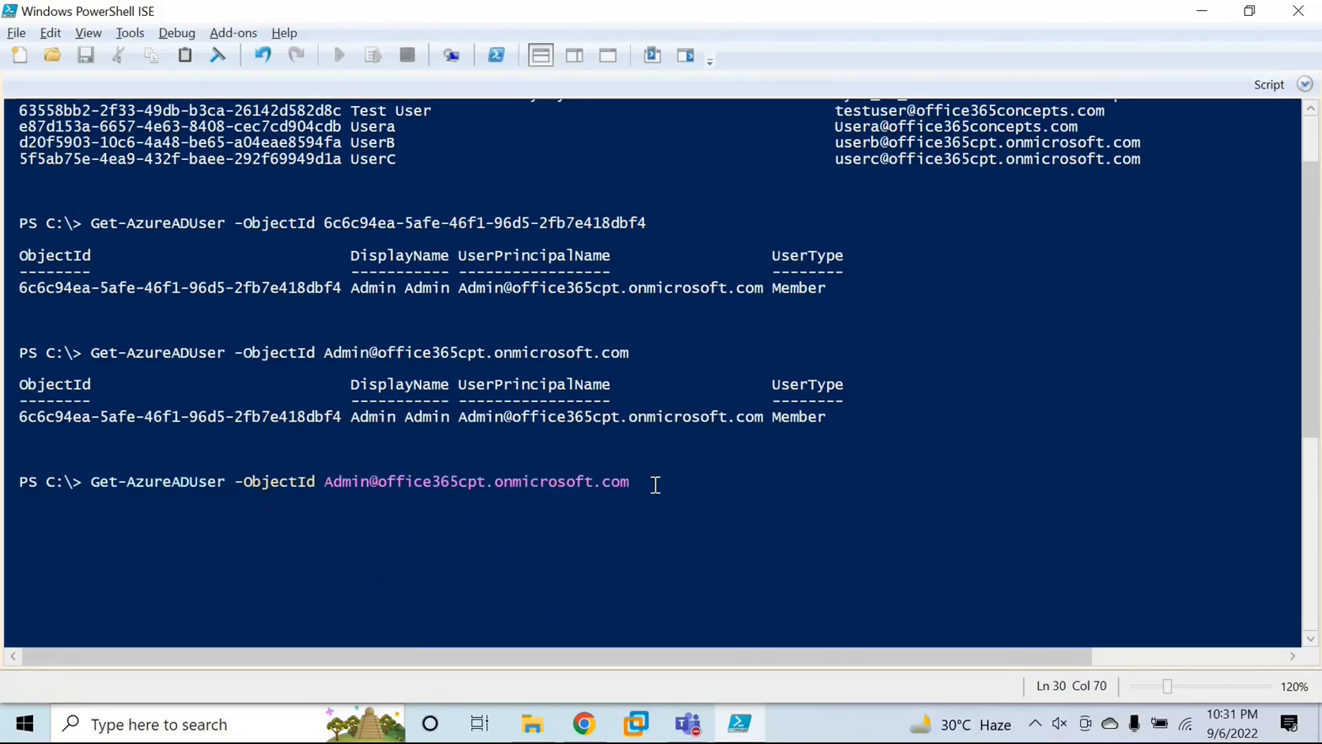
text(| fl)
key(Return)
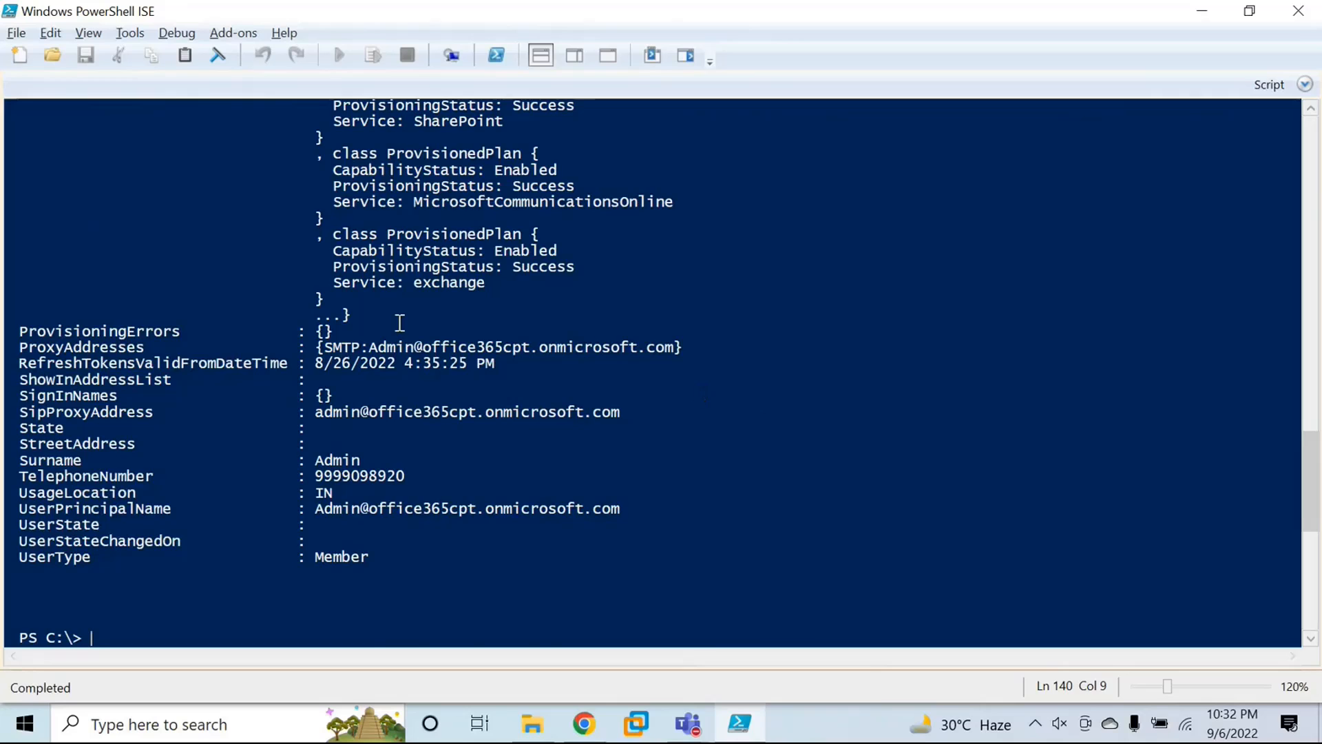
Step: Review the admin user's full property list from the command down to the end of the output
scroll(401, 321, up, 10)
scroll(406, 358, up, 20)
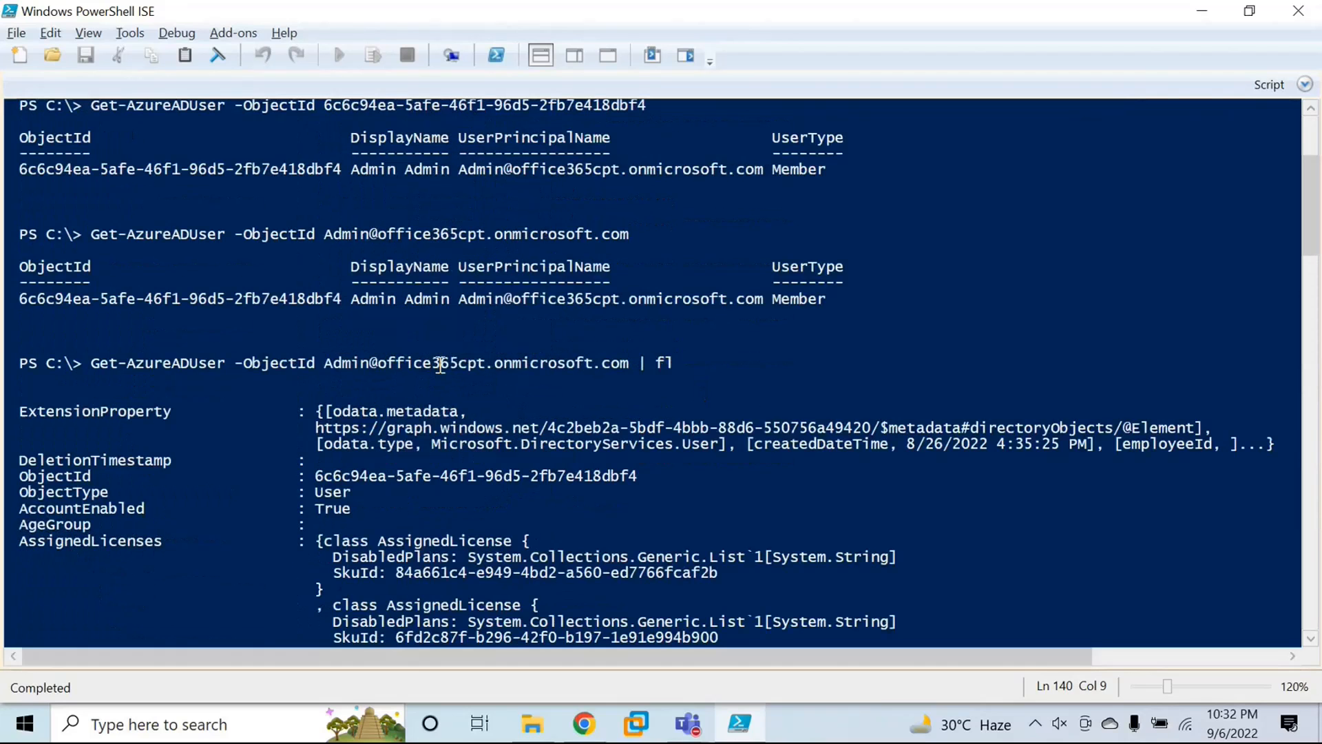
scroll(441, 364, down, 2)
click(602, 278)
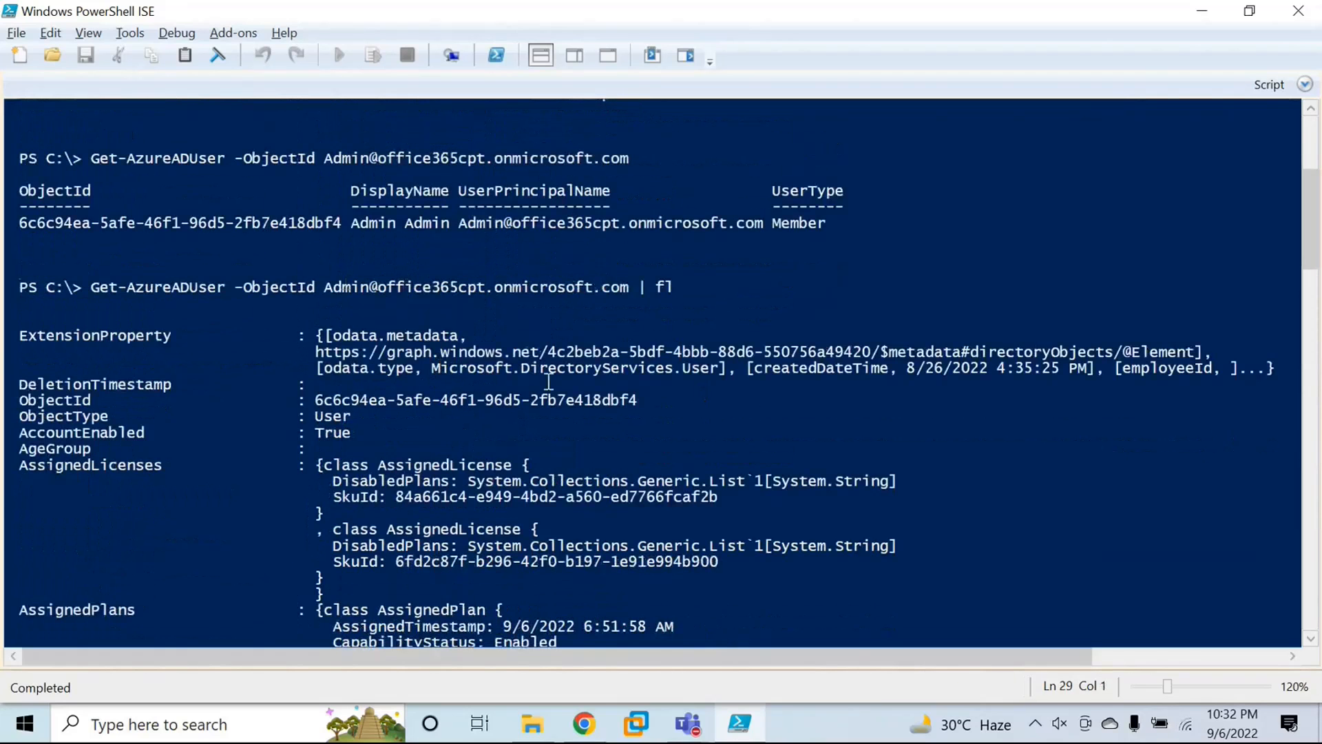
scroll(549, 382, down, 20)
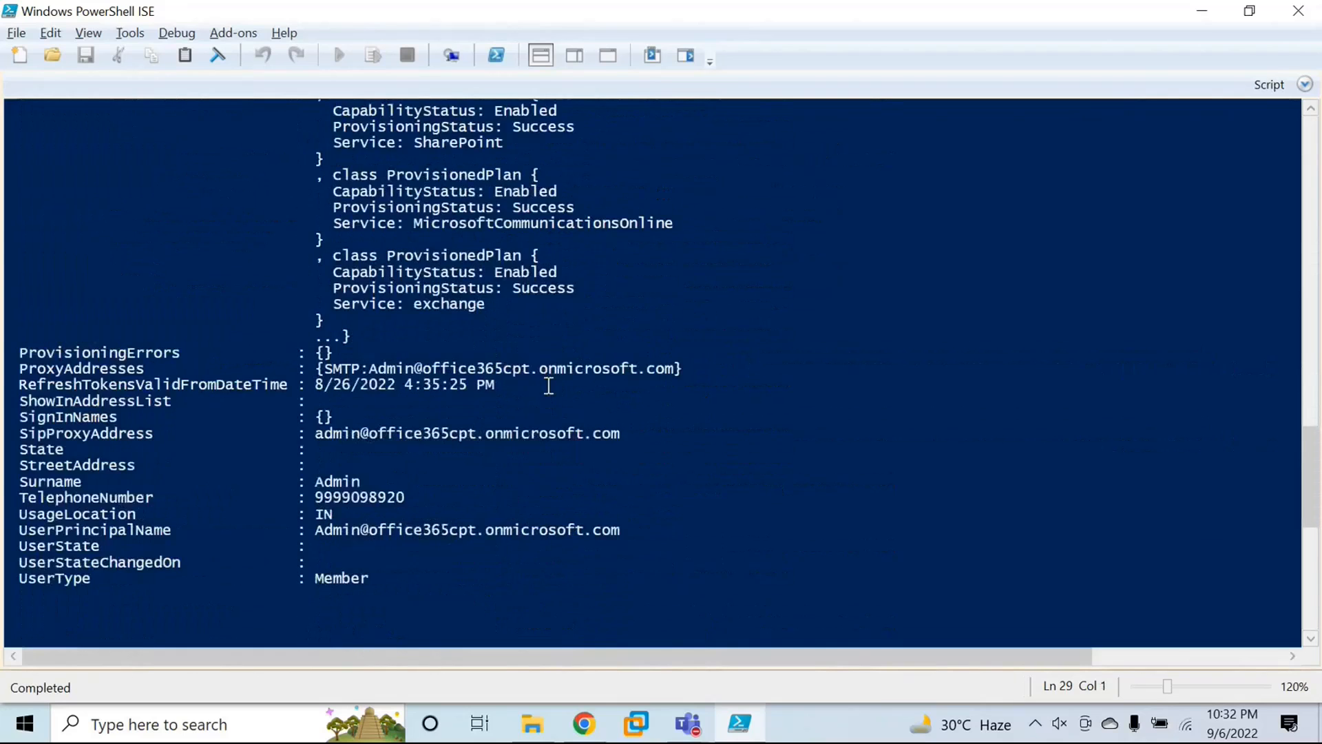
scroll(549, 382, down, 6)
Step: Begin a Set-AzureADUser command with -ObjectId set to the admin account's user principal name
click(112, 366)
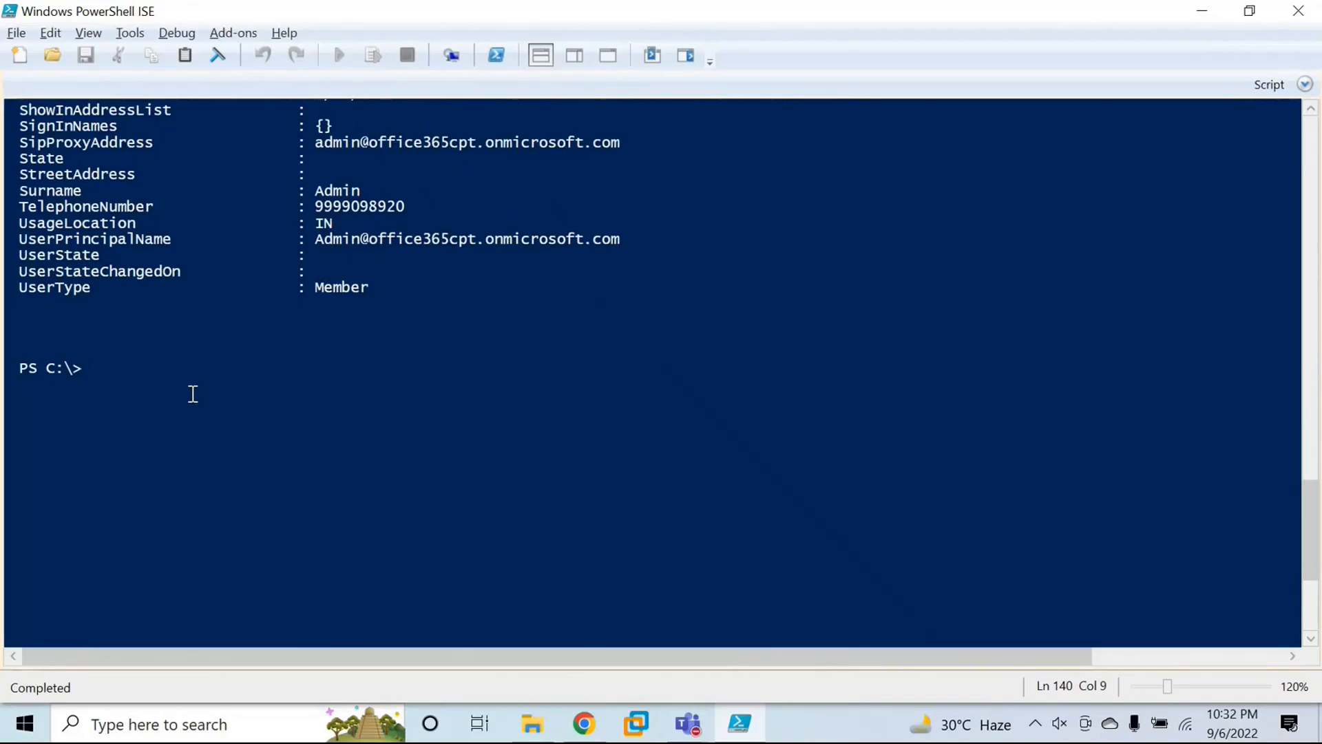
text(set-azure)
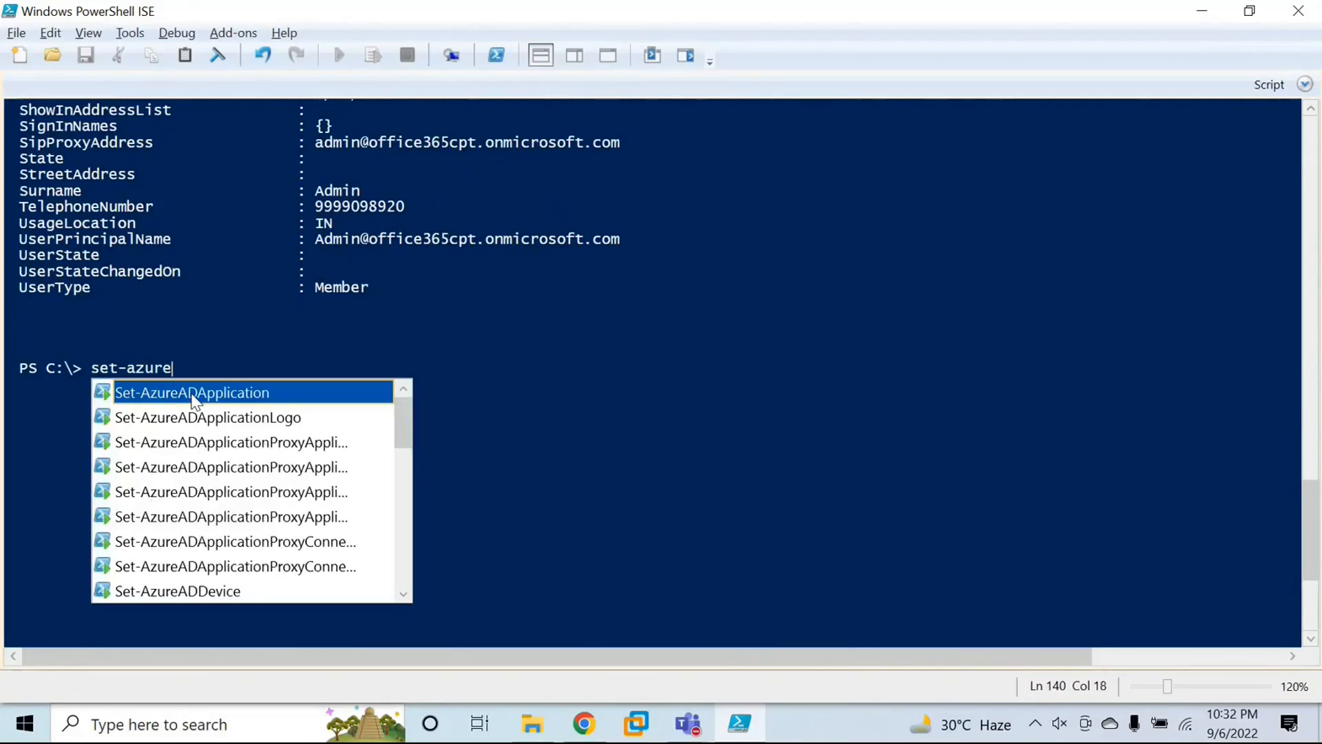
text(aduser)
key(Tab)
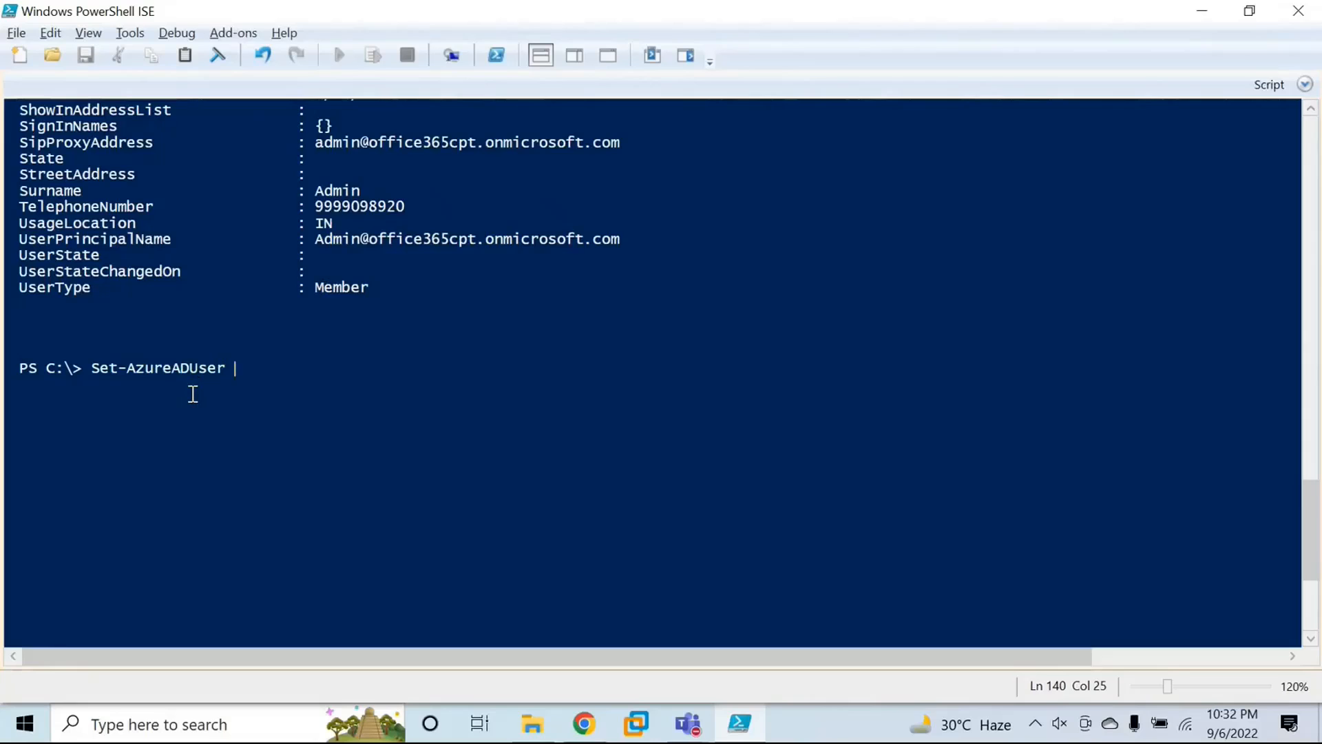
text(-obe)
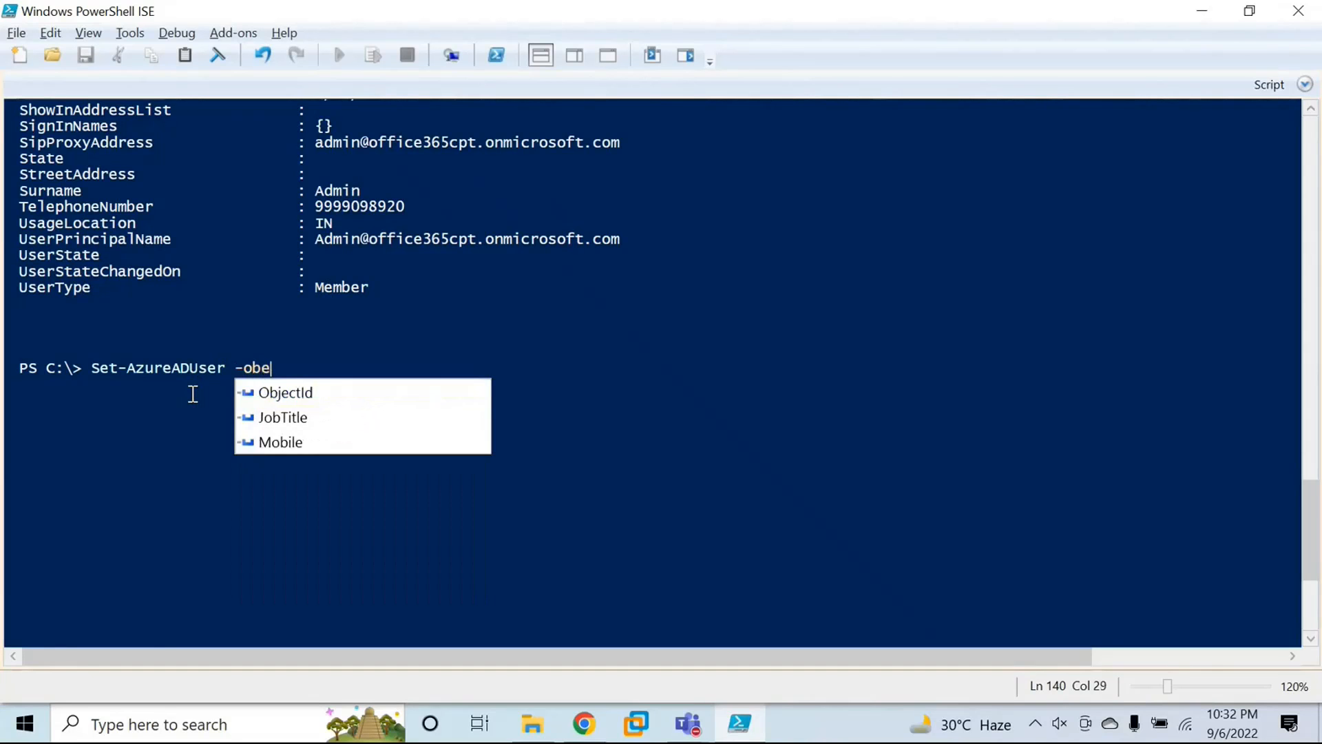
key(Tab)
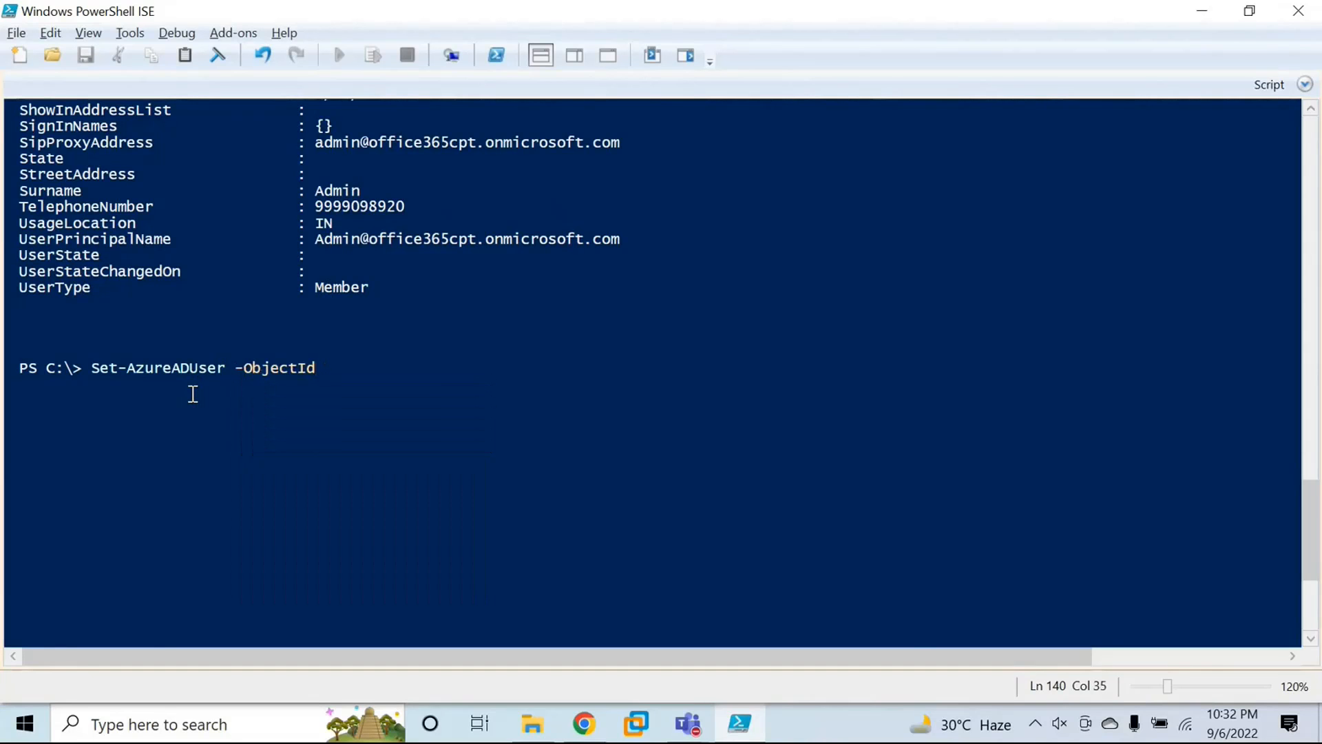
key(ctrl+v)
Step: Add the -City parameter with the value "Delhi" to the Set-AzureADUser command and run it
text(-cit)
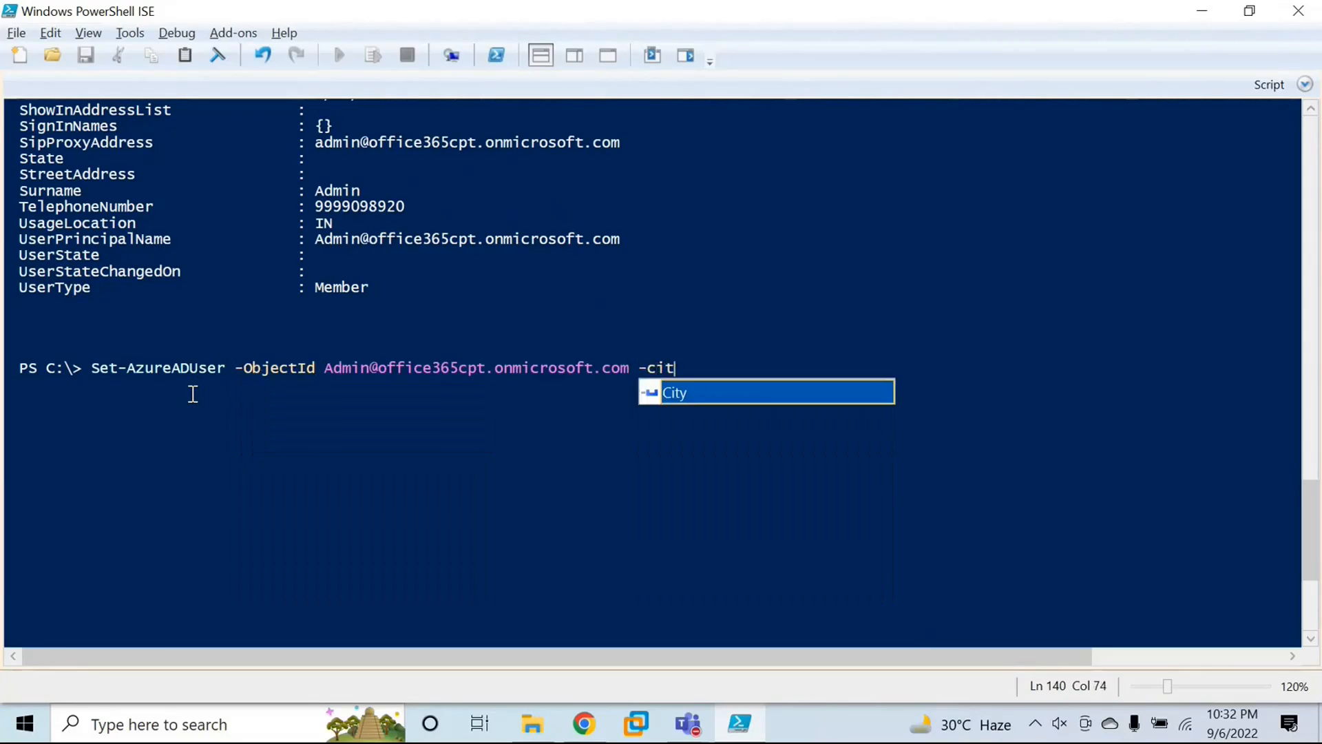
key(Tab)
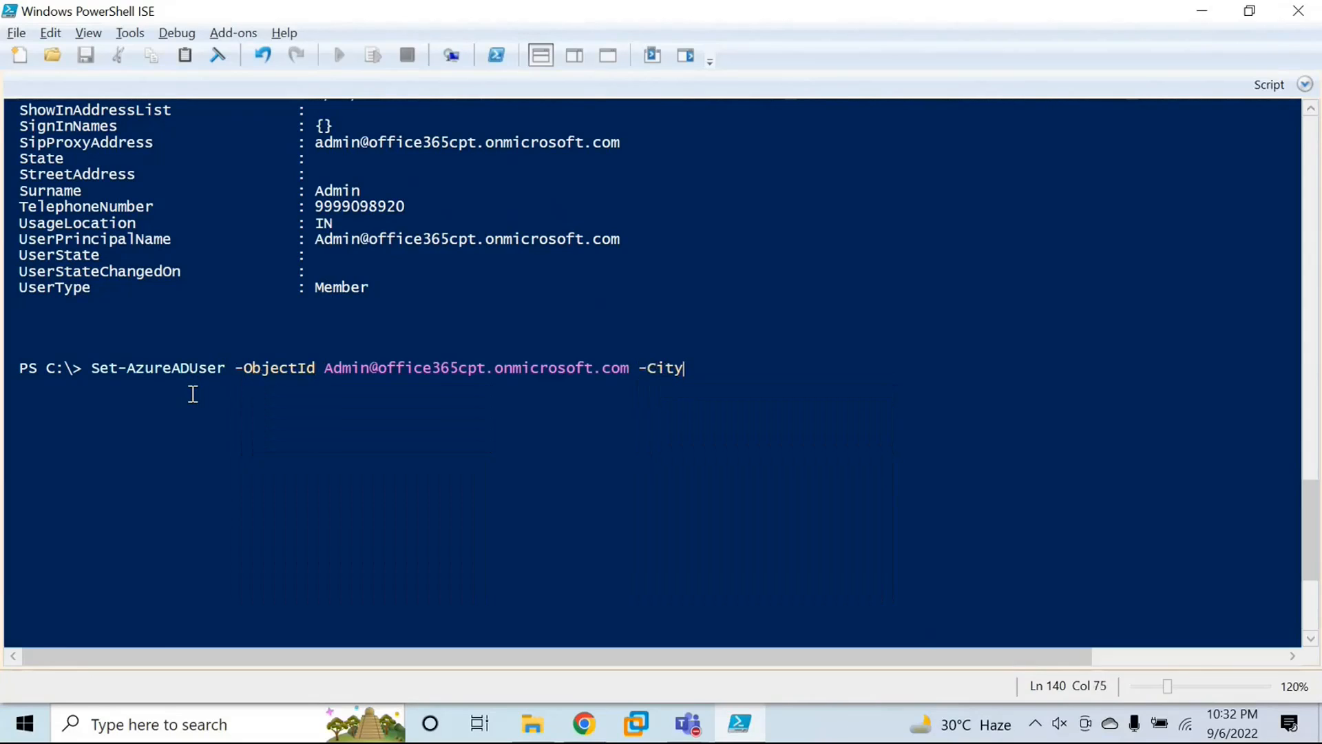
text("")
drag(325, 369, 549, 372)
click(701, 366)
text(Delhi)
key(Right)
key(Return)
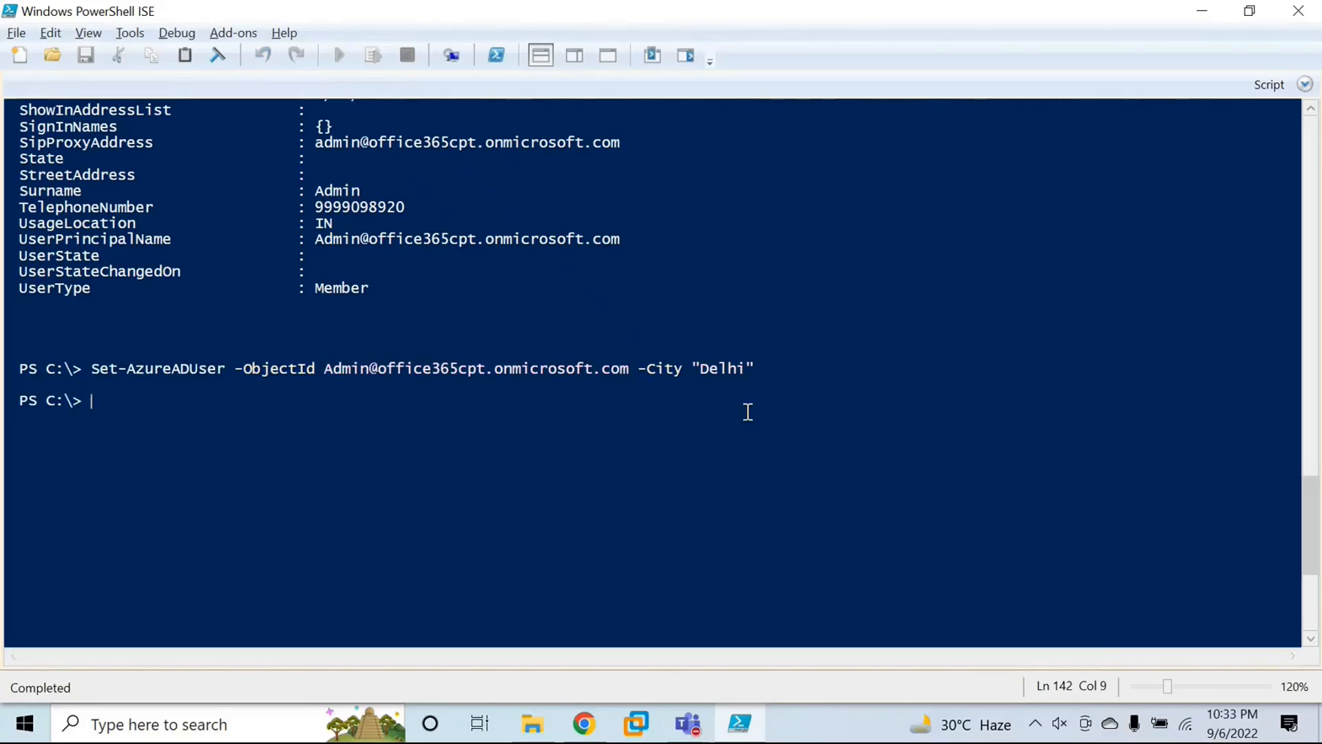
Step: Check the admin user's city by running Get-AzureADUser -ObjectId with the user principal name, piped to fl *city*
key(Up)
key(Up)
text(*city)
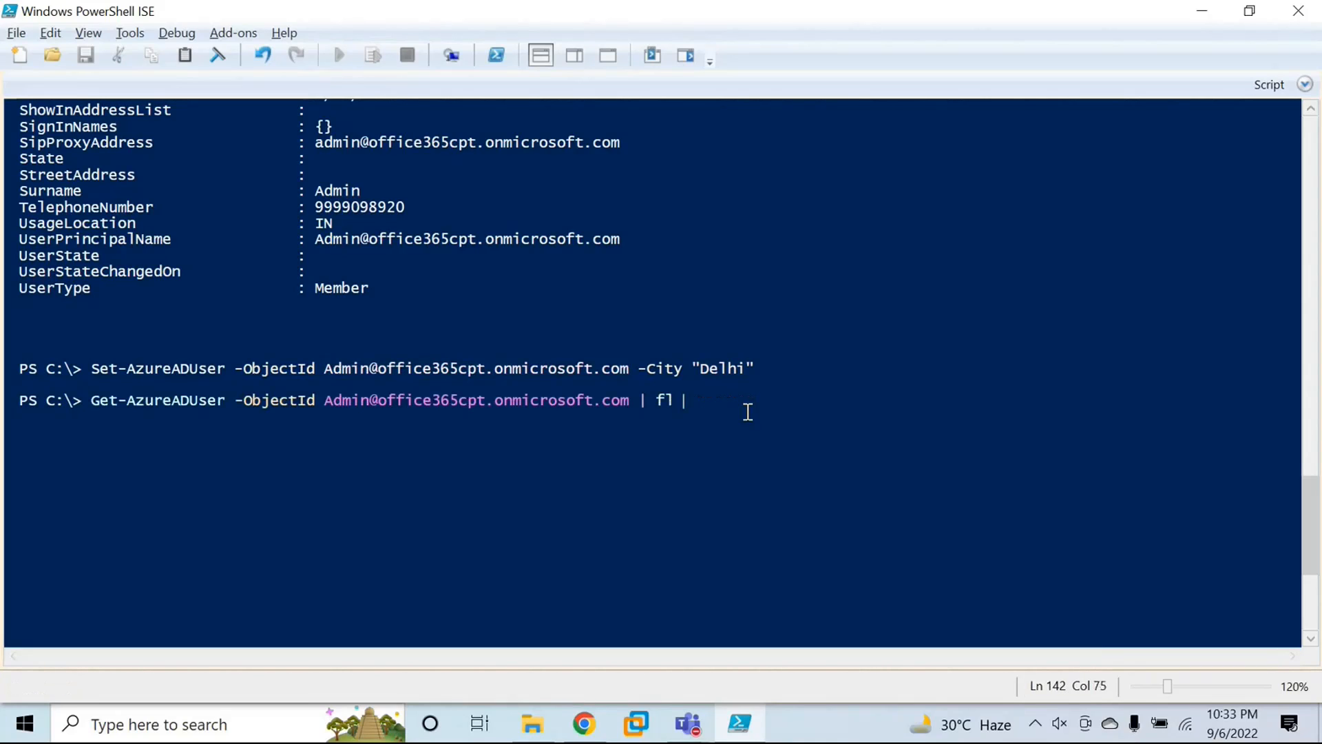
text(*)
key(Return)
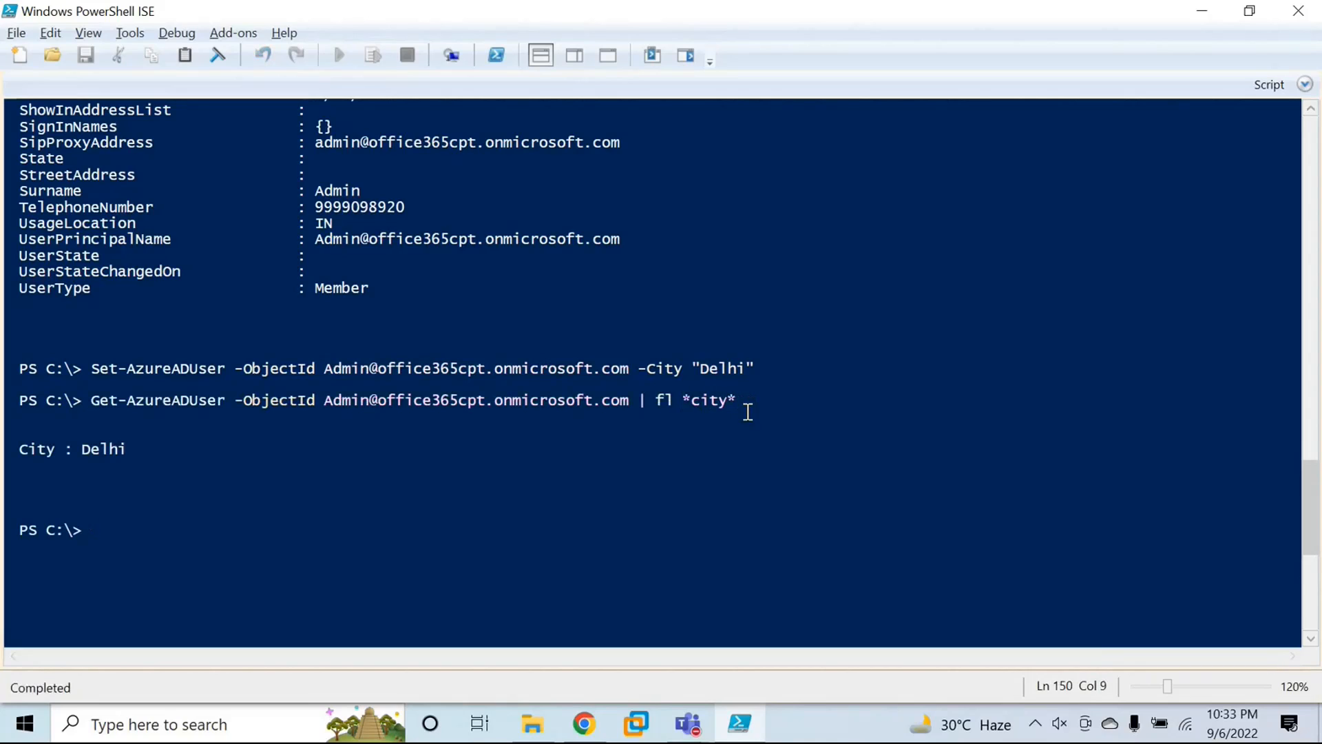
drag(86, 449, 171, 448)
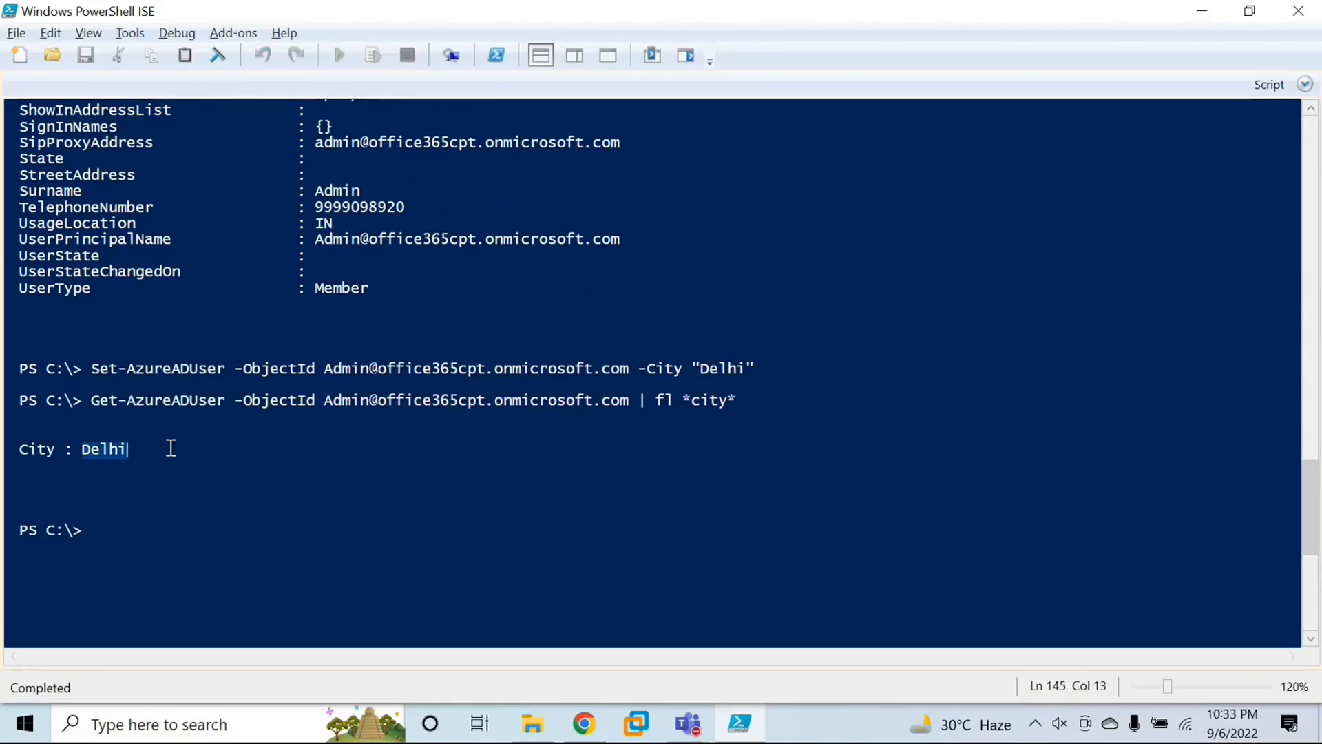
Step: Query the admin user's state properties by rerunning the Get-AzureADUser command with the filter changed to fl *state*
click(124, 534)
key(Up)
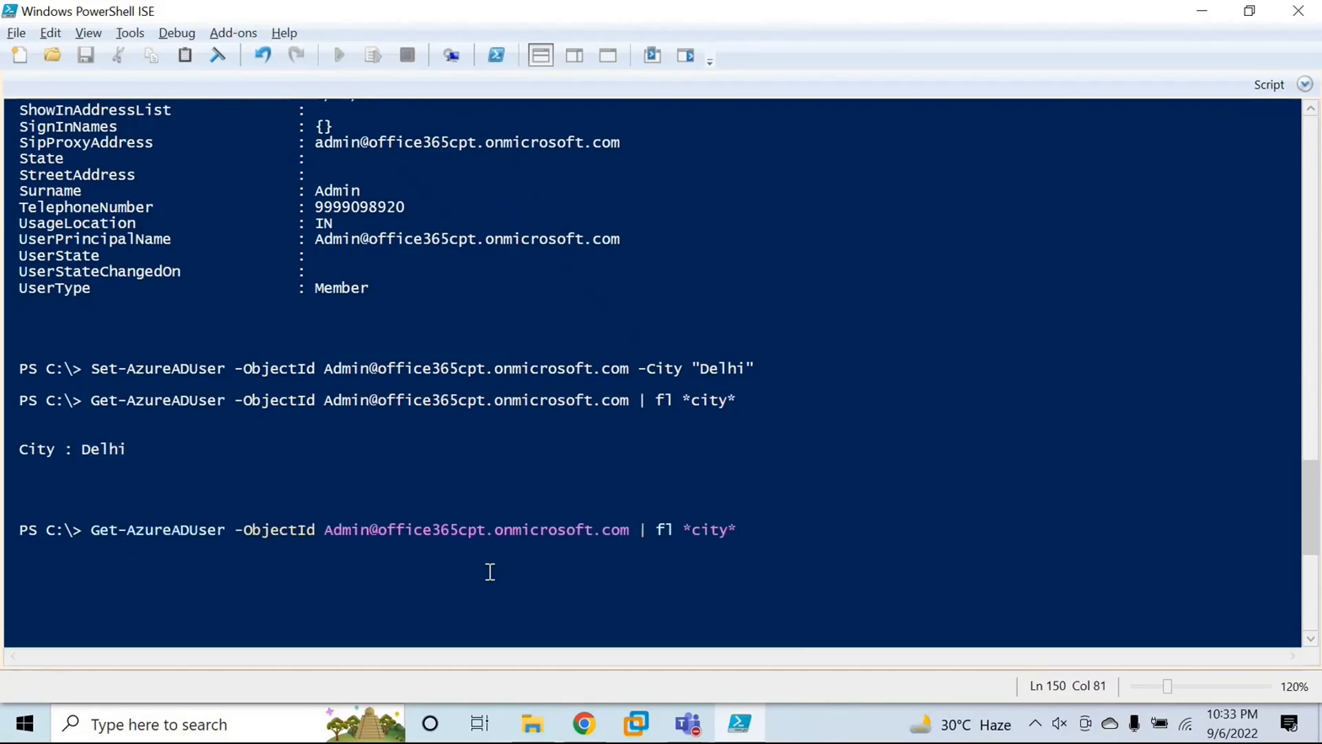
key(Up)
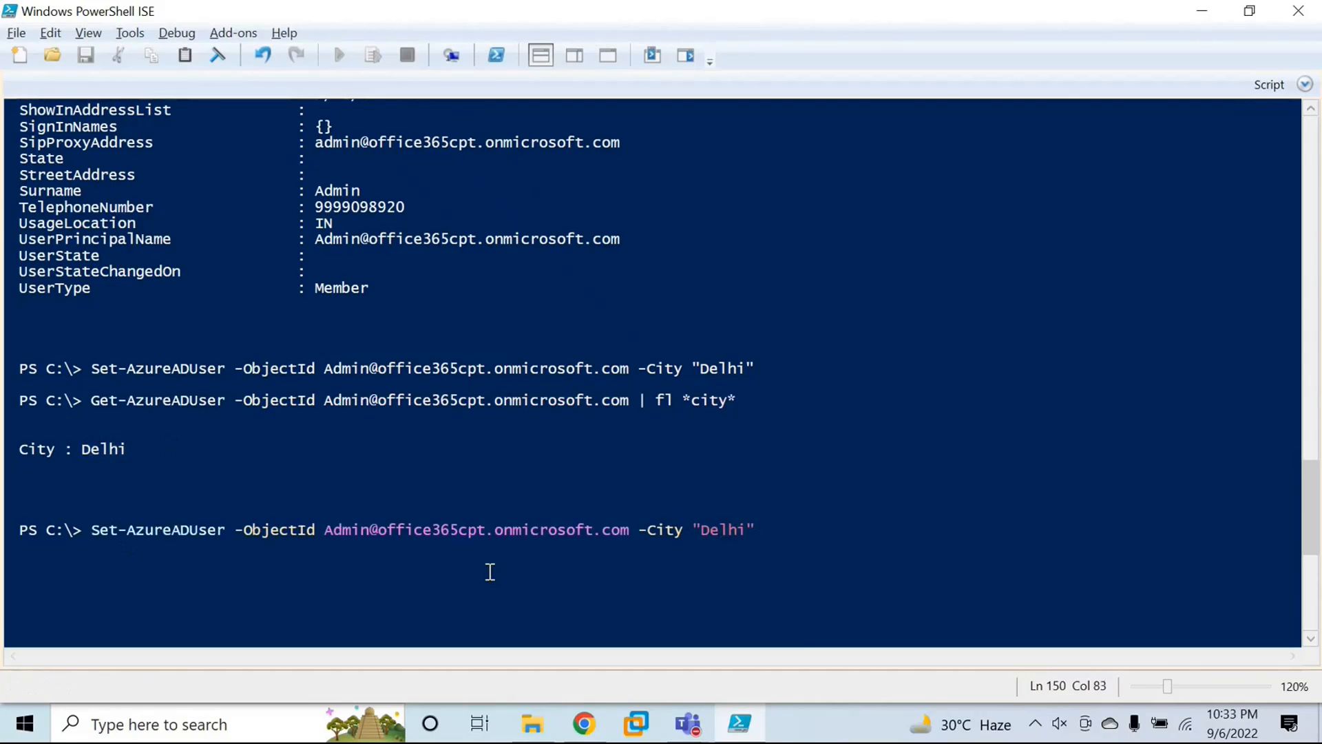
key(Left)
key(Left)
key(Left)
key(Left)
key(Left)
key(Left)
key(Left)
key(Down)
key(Left)
key(BackSpace)
key(BackSpace)
text(state*)
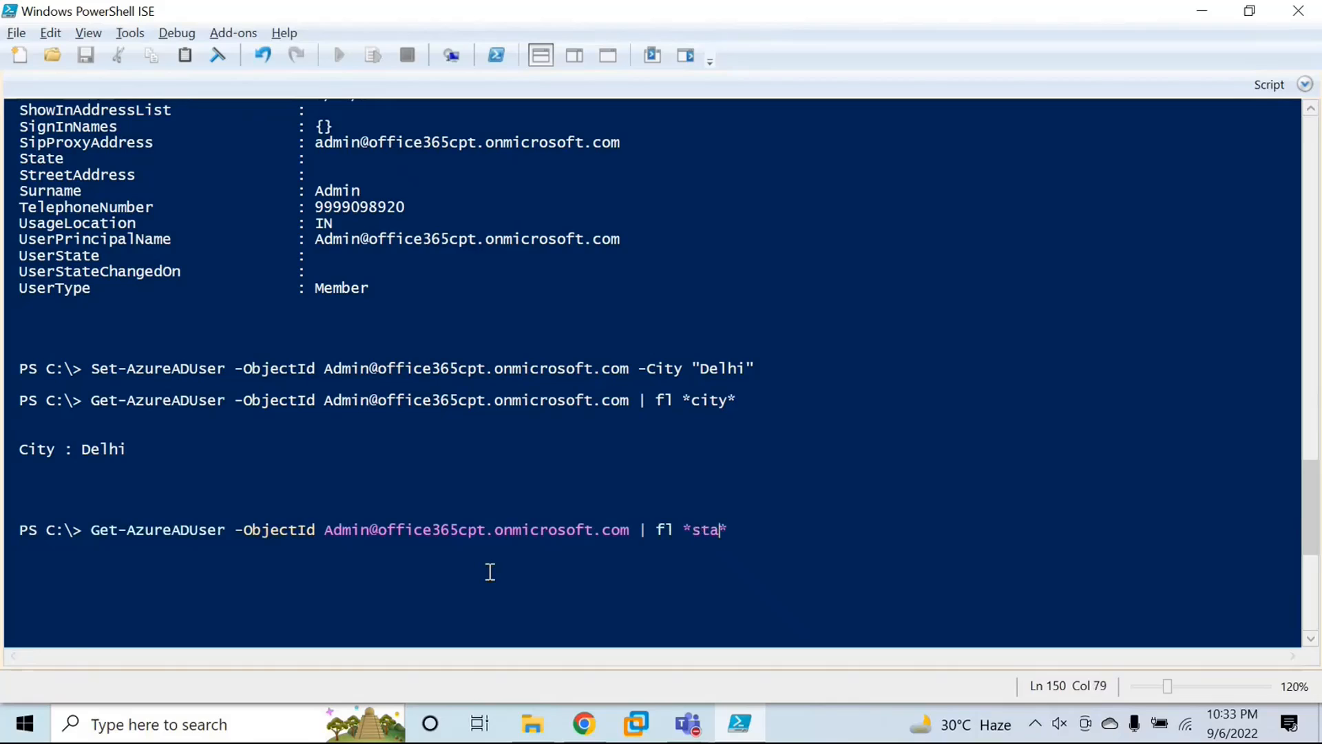
key(Return)
scroll(324, 499, down, 2)
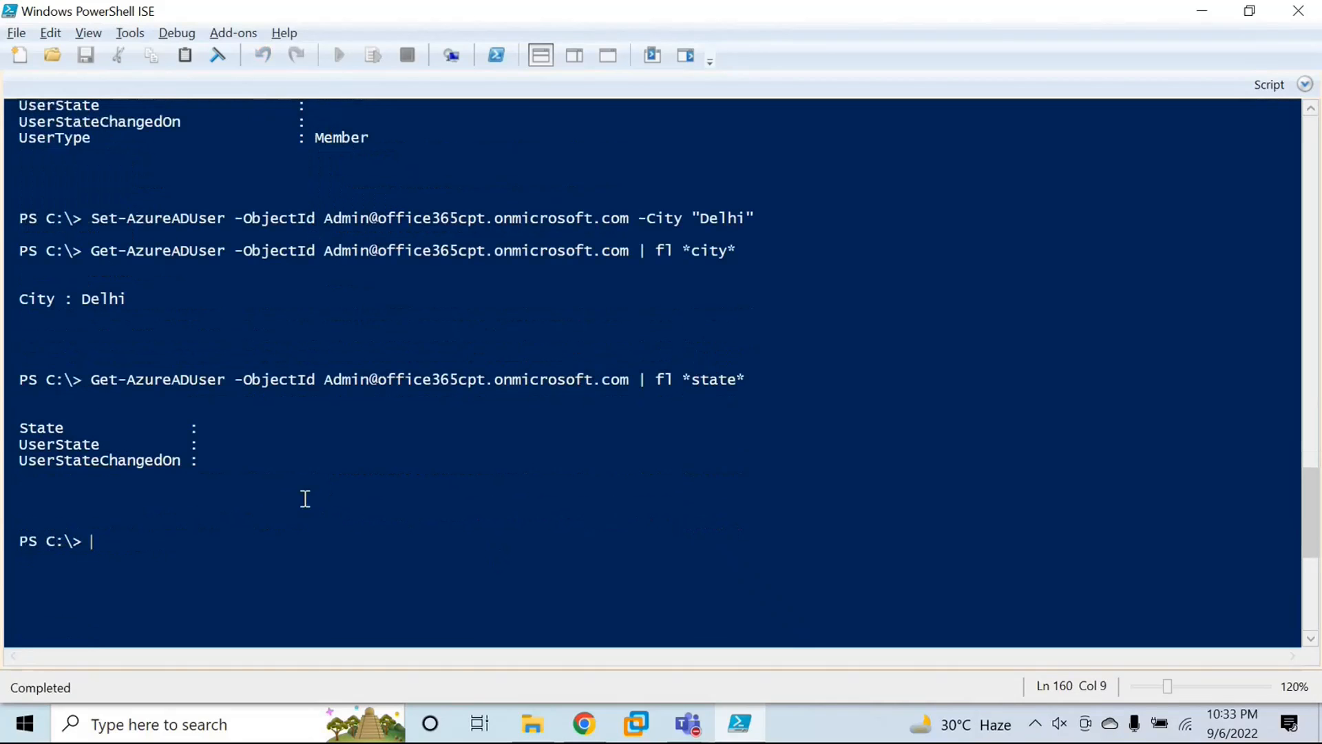
drag(19, 427, 155, 428)
Step: Set the admin user's state to "Delhi" by reusing the Set-AzureADUser command with -State in place of -City
click(489, 540)
key(Up)
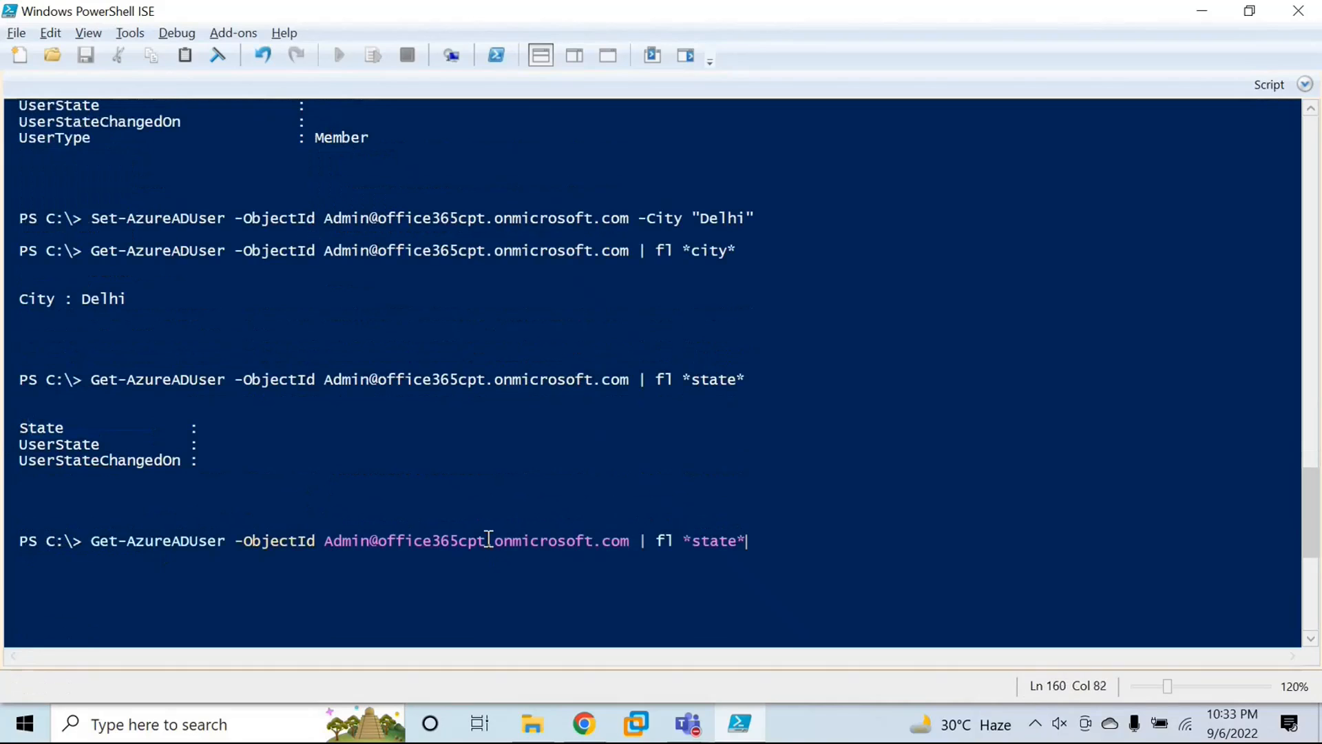
key(Up)
key(Down)
key(Up)
key(Up)
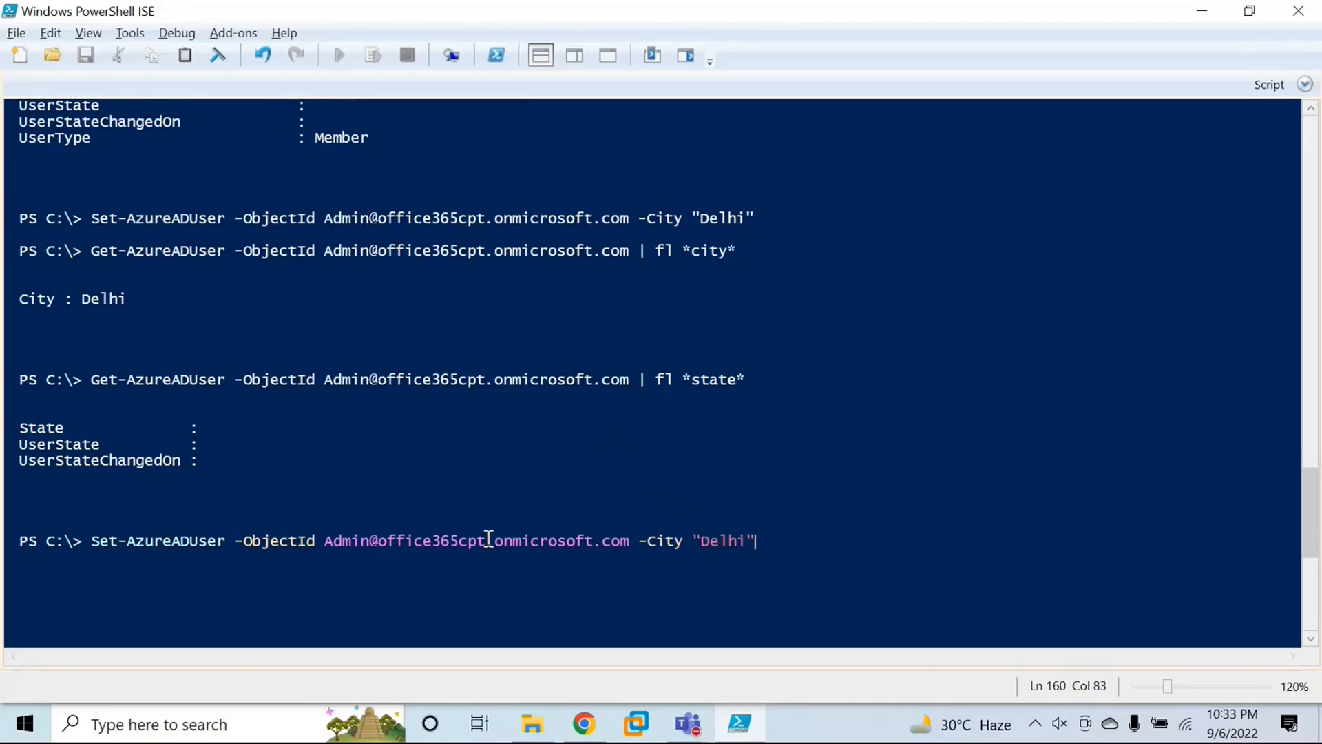
key(BackSpace)
key(BackSpace)
key(BackSpace)
key(BackSpace)
key(BackSpace)
key(BackSpace)
key(BackSpace)
key(BackSpace)
key(BackSpace)
key(BackSpace)
key(BackSpace)
key(BackSpace)
key(BackSpace)
text(-s)
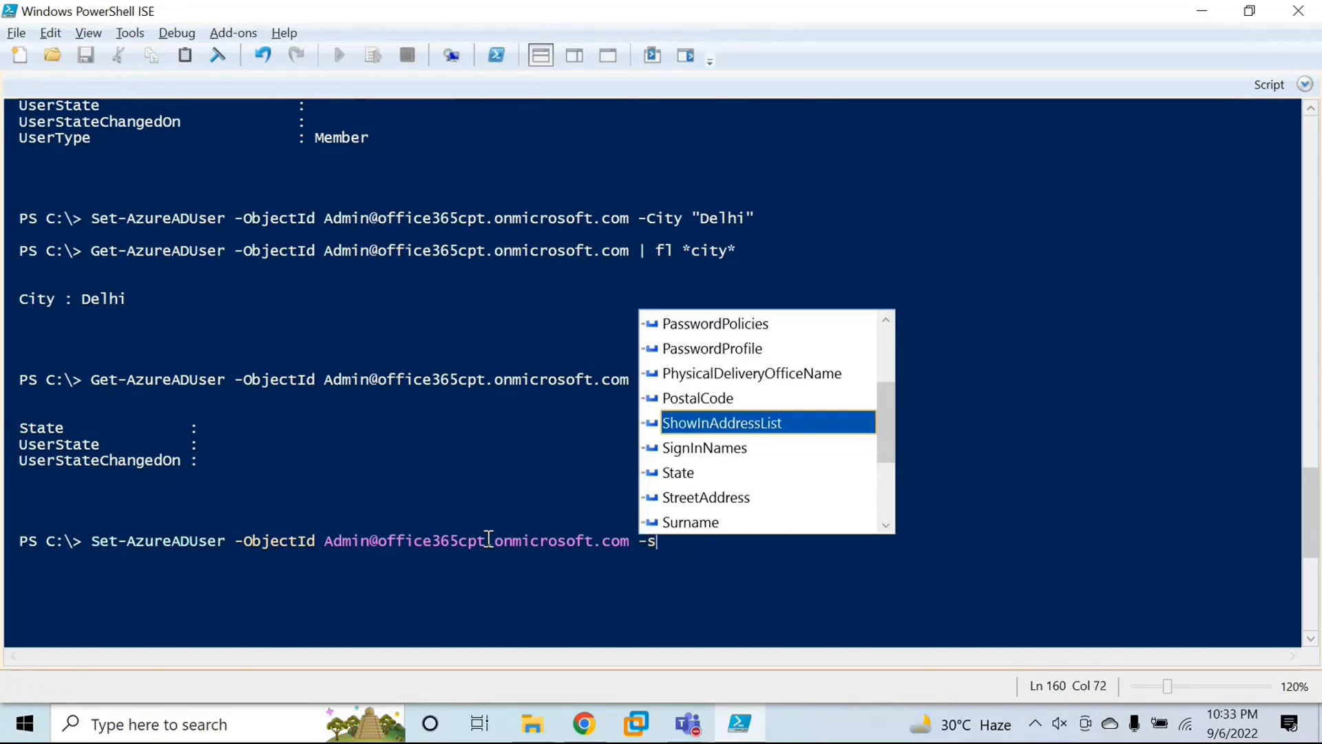
text(tate )
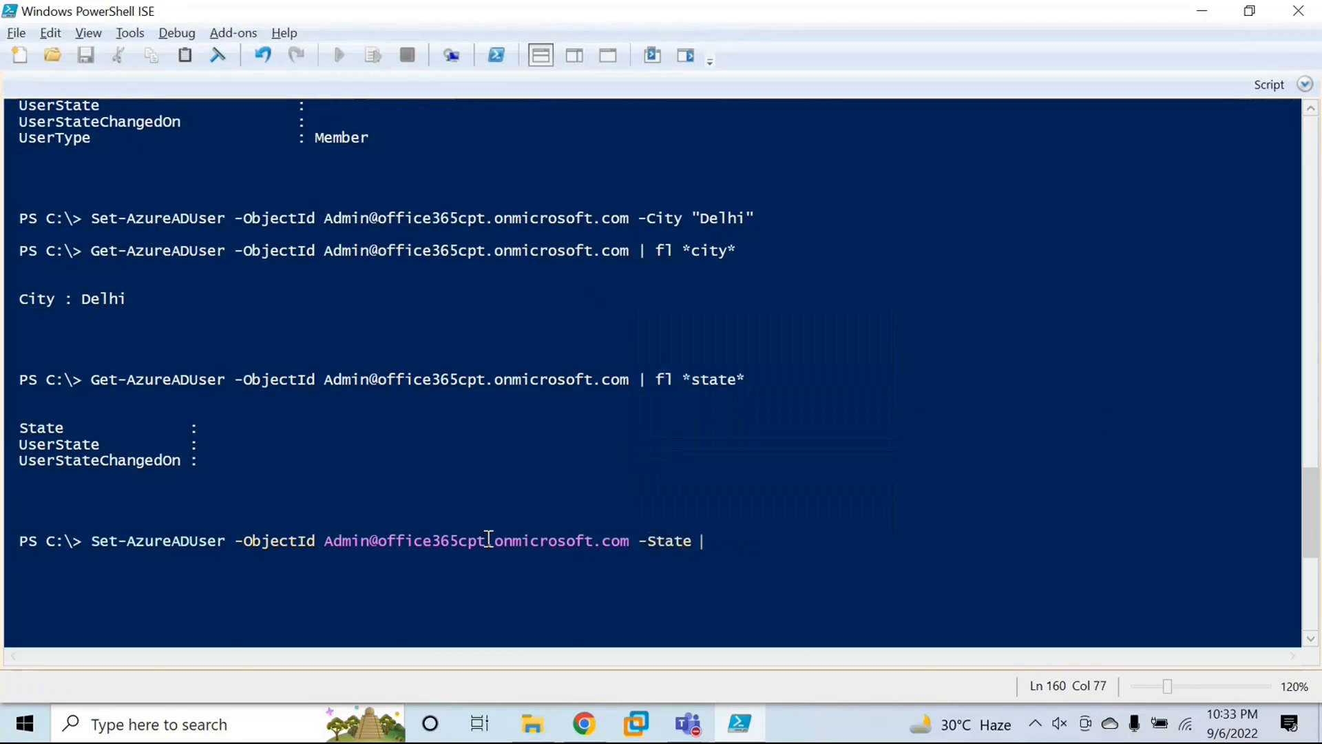
text("")
text(Delhi)
key(Return)
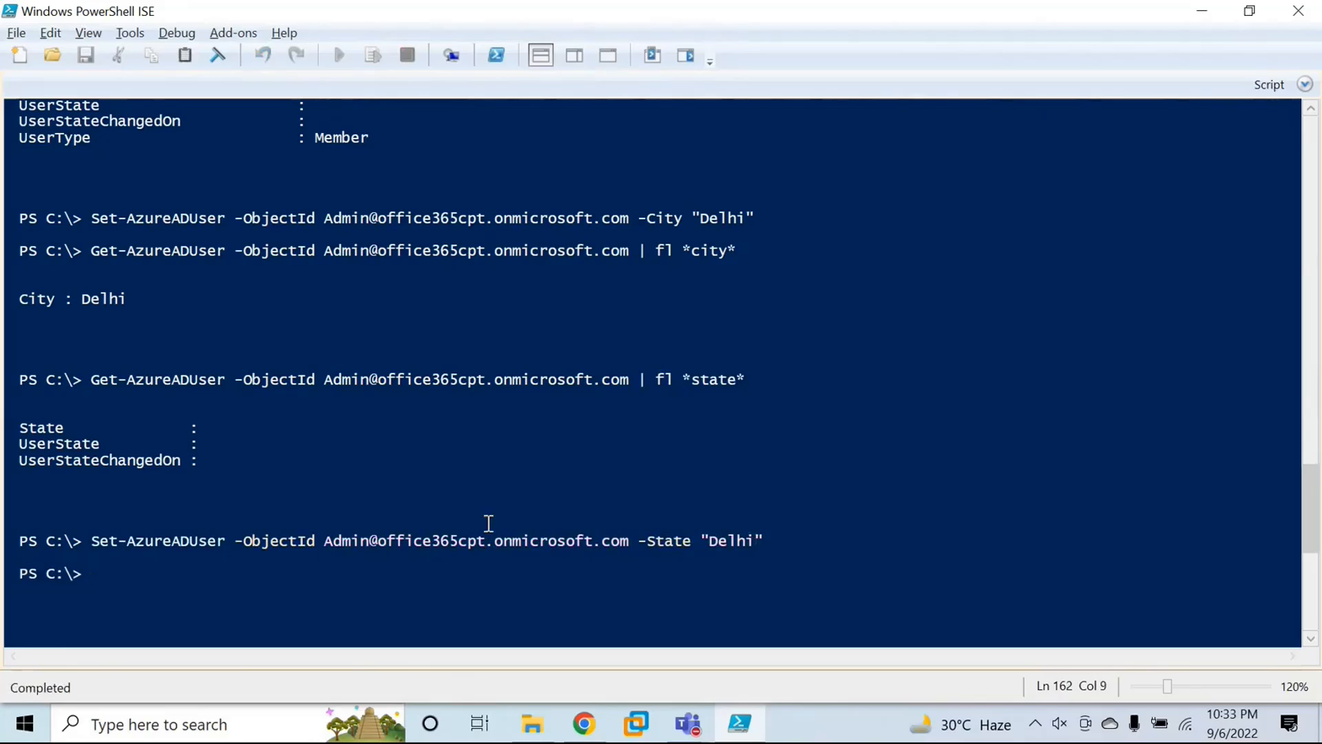
Step: Rerun the Get-AzureADUser query piped to fl *state* and check the admin user's State property
scroll(490, 530, down, 2)
key(Up)
key(Up)
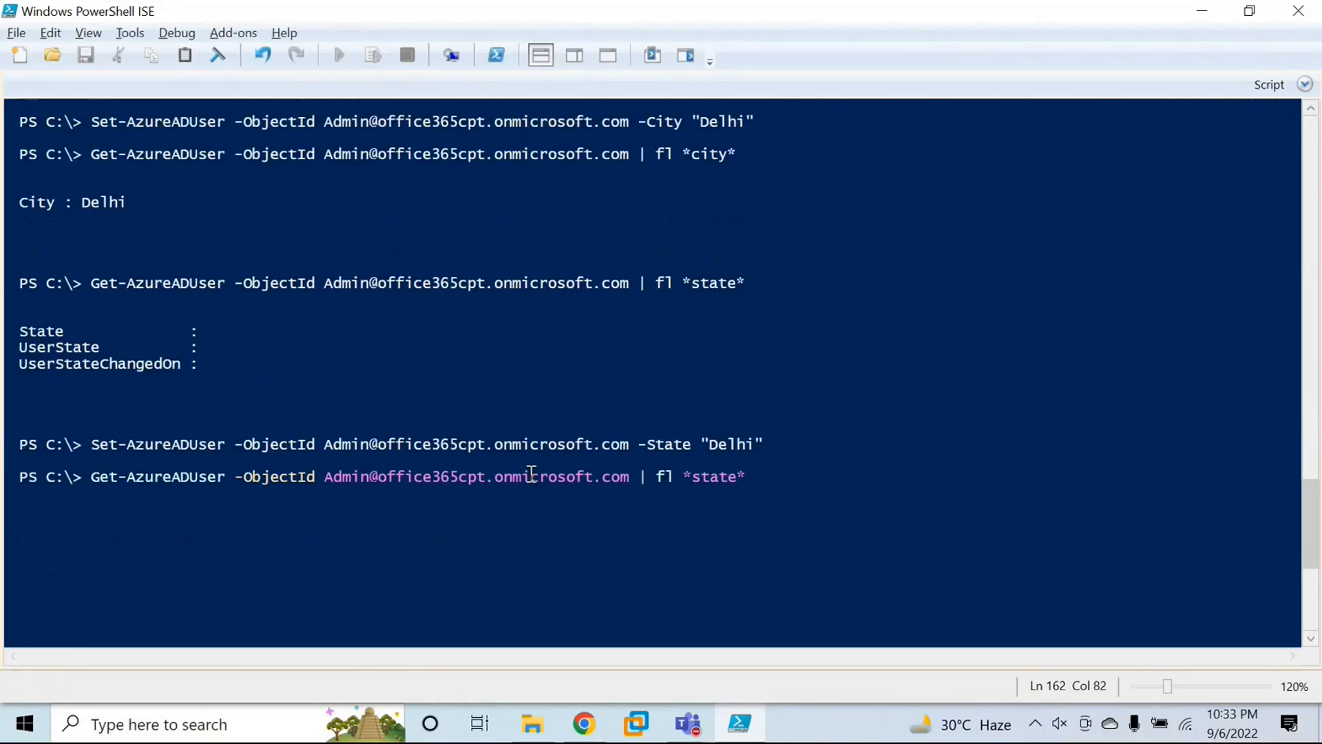
key(Return)
drag(289, 522, 19, 525)
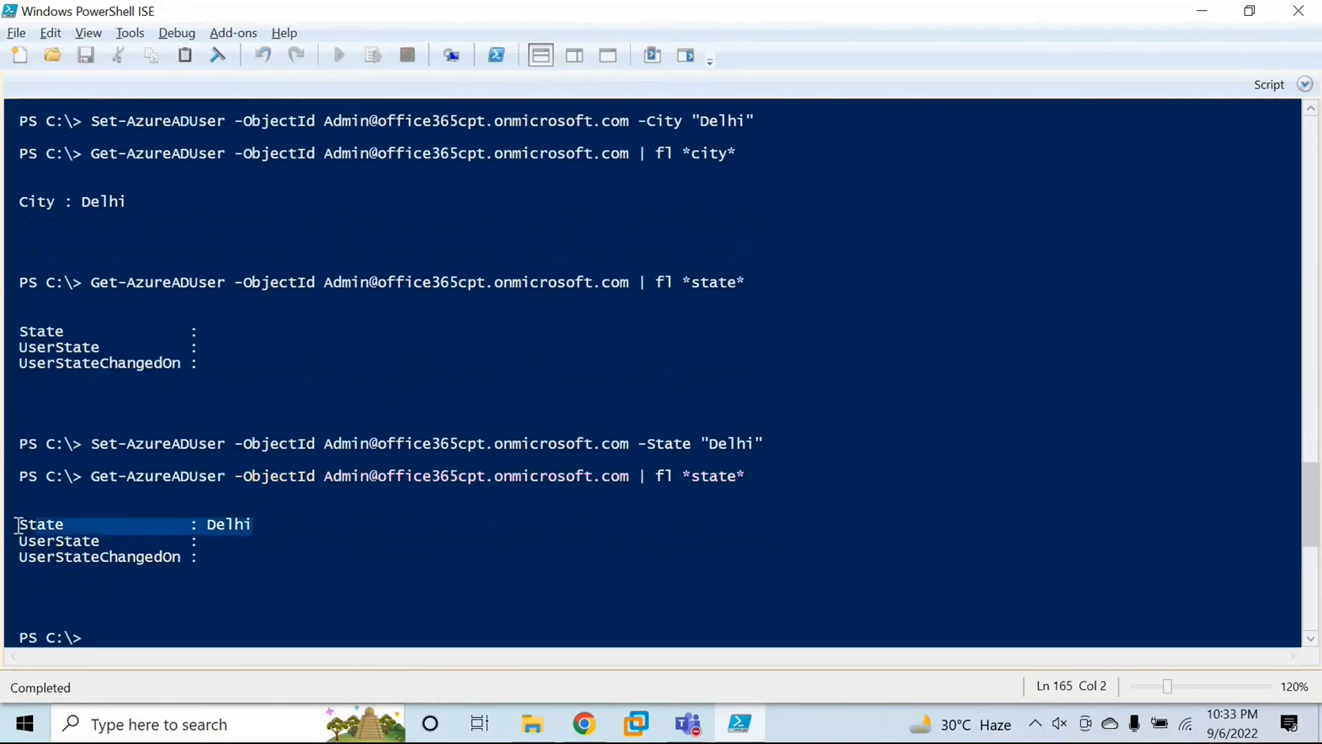
scroll(183, 520, down, 2)
click(114, 539)
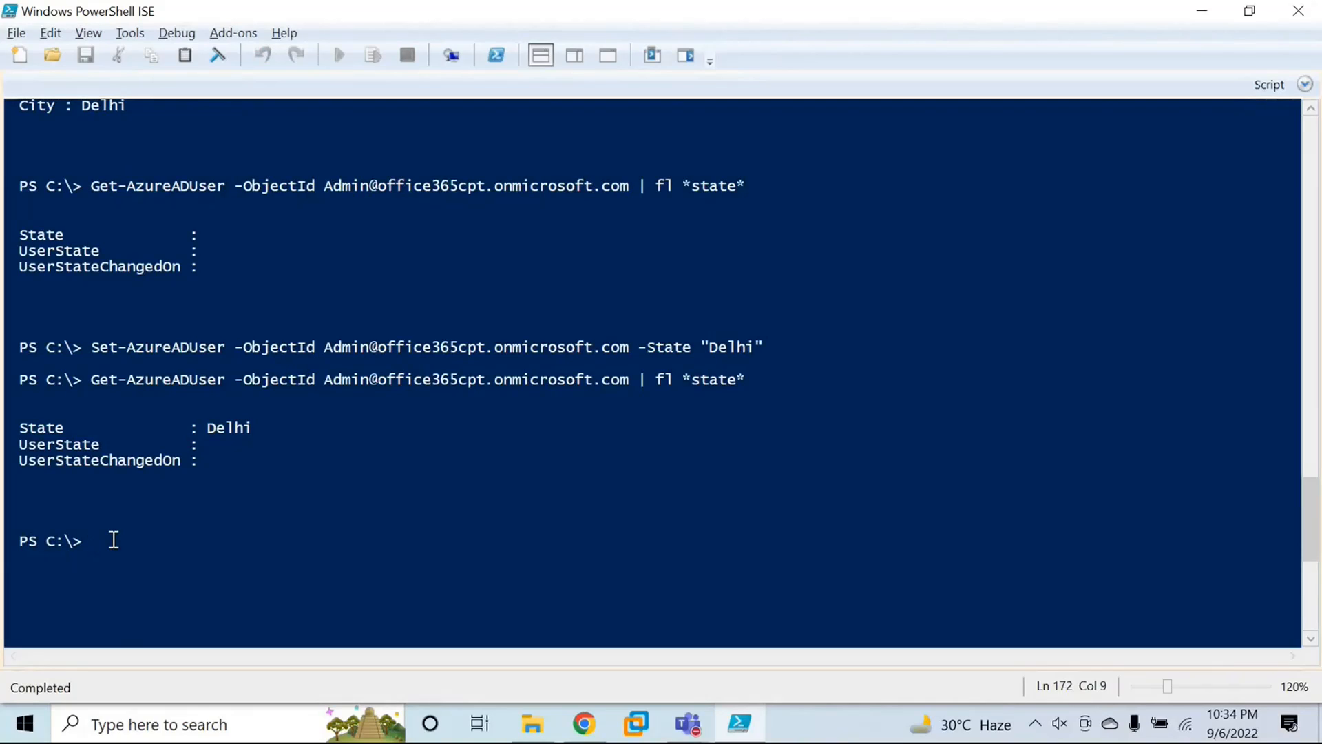
Step: List all groups in the Azure AD tenant by running Get-AzureADGroup
text(get-azureadgr)
key(Tab)
key(Return)
scroll(354, 585, down, 3)
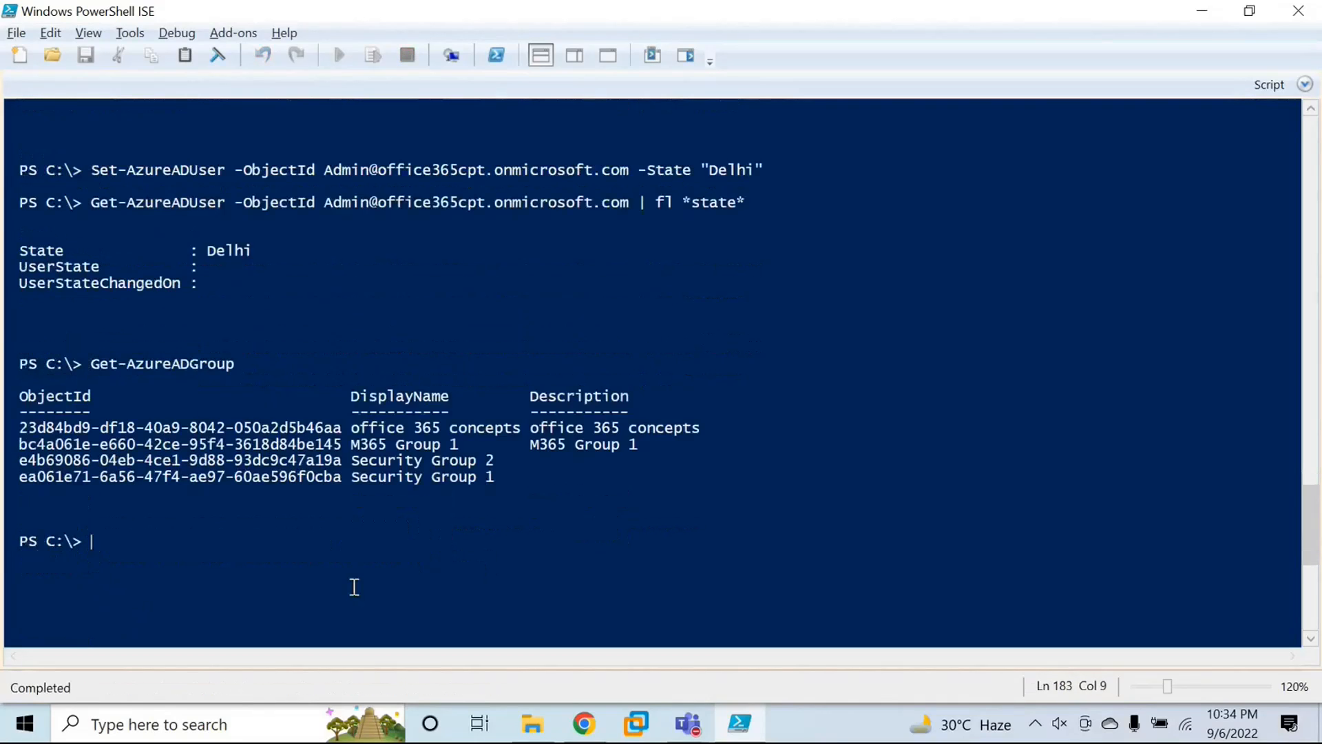
drag(399, 443, 353, 377)
Step: Query the office 365 concepts group by running Get-AzureADGroup -ObjectId with its object ID copied from the group list
click(129, 495)
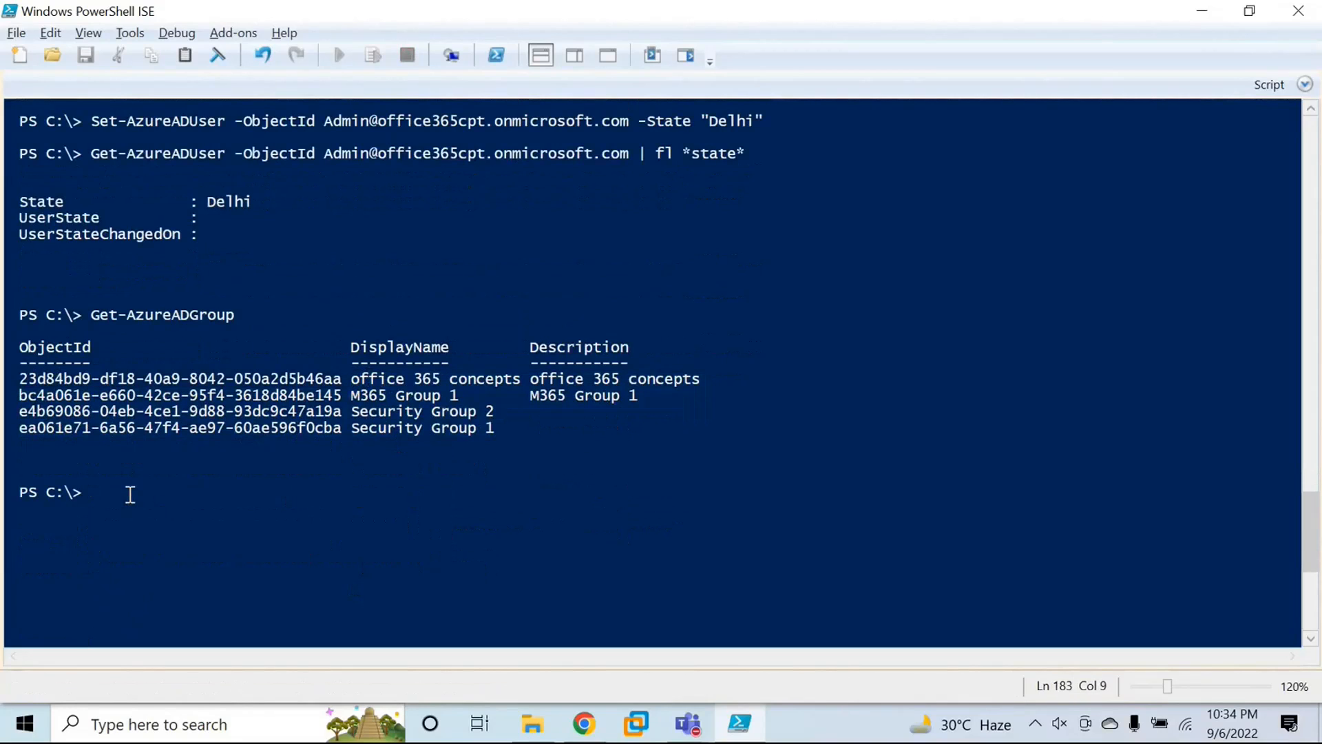
text(get-azure)
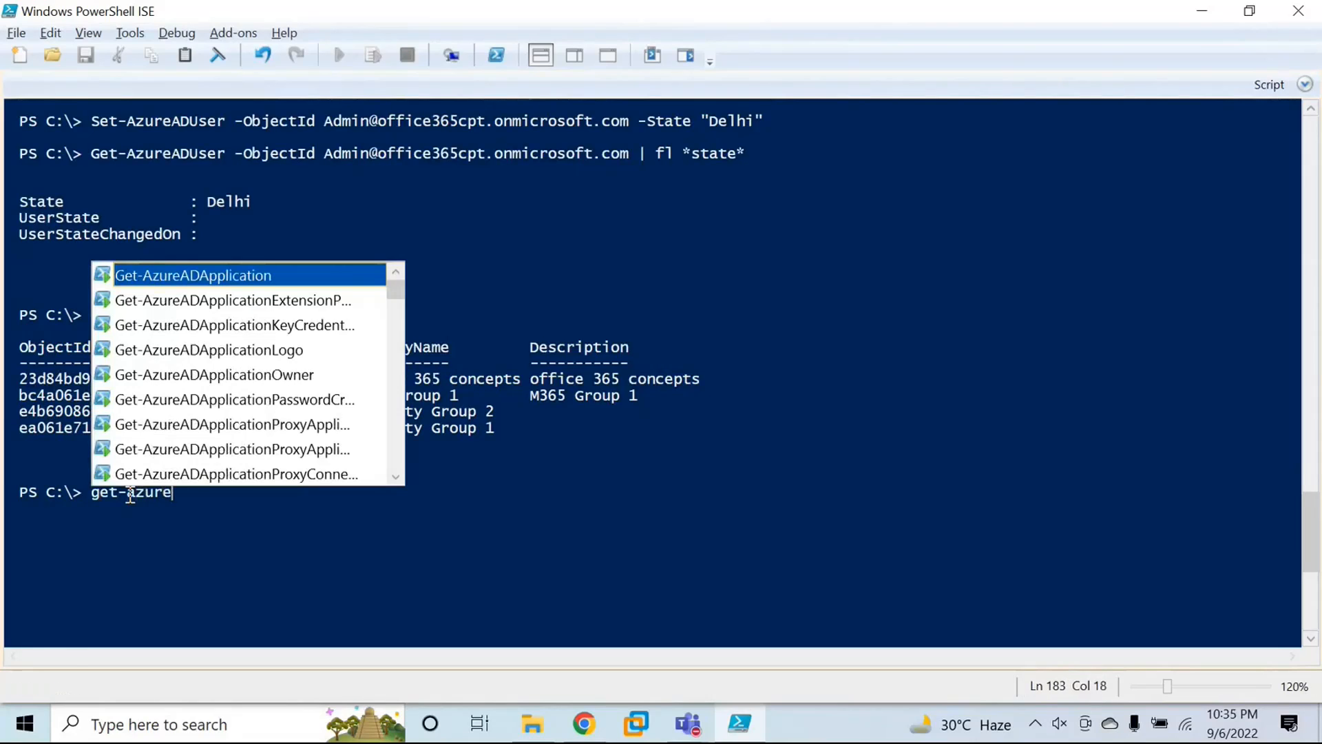
text(adu)
key(BackSpace)
text(gro)
key(Tab)
text(-o)
key(Tab)
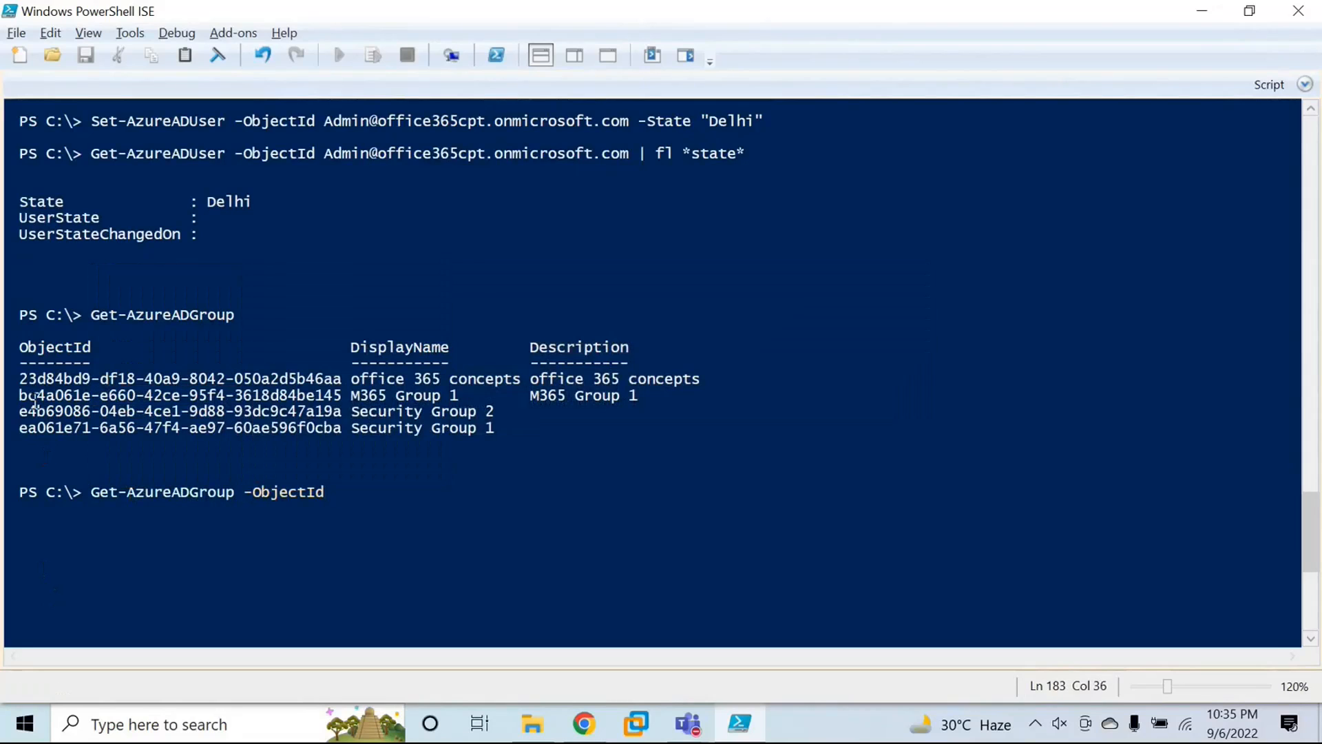
drag(19, 379, 344, 378)
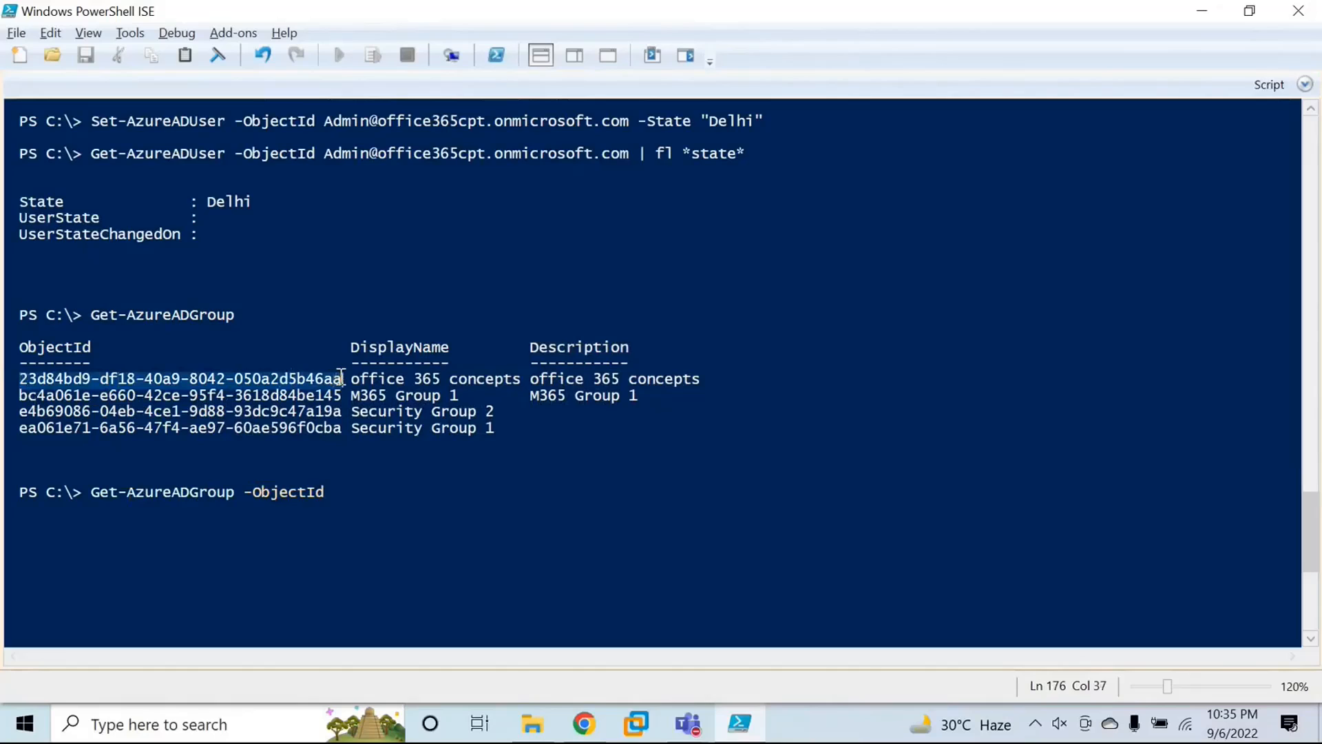
key(ctrl+c)
click(455, 505)
key(ctrl+v)
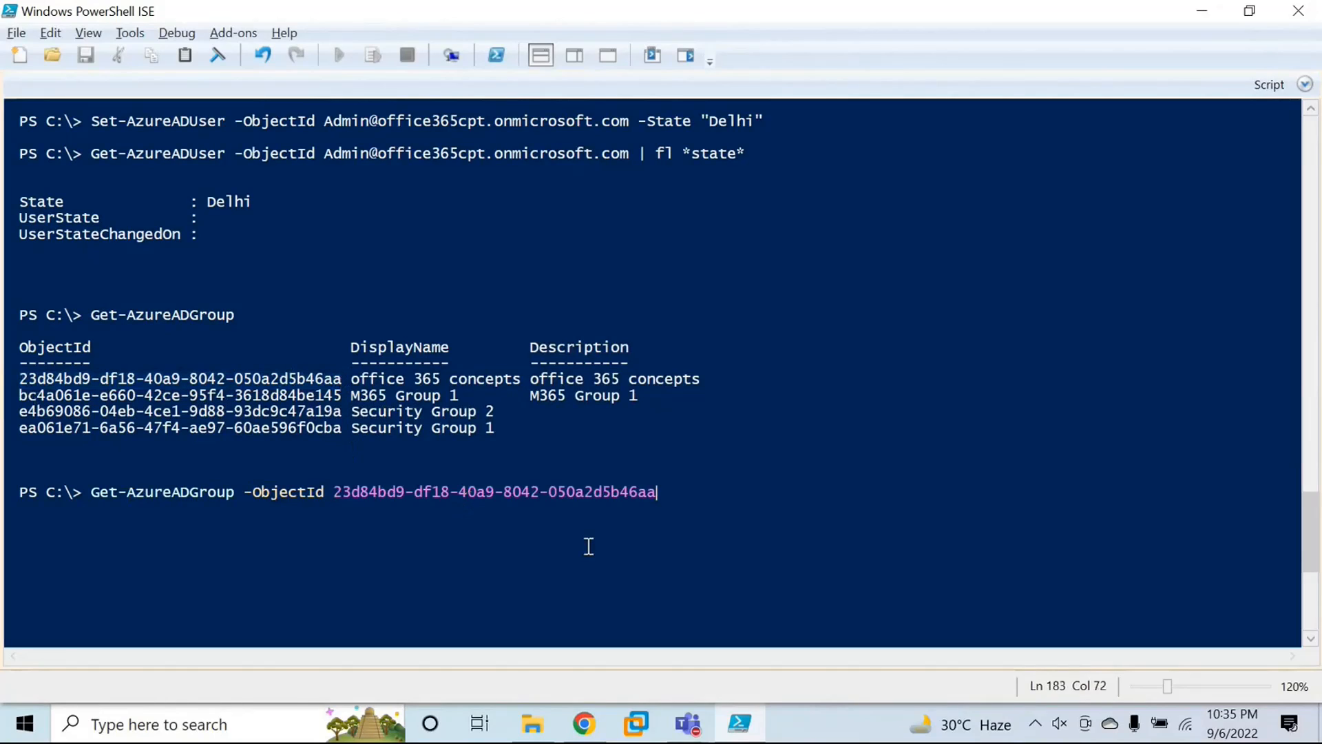
key(Return)
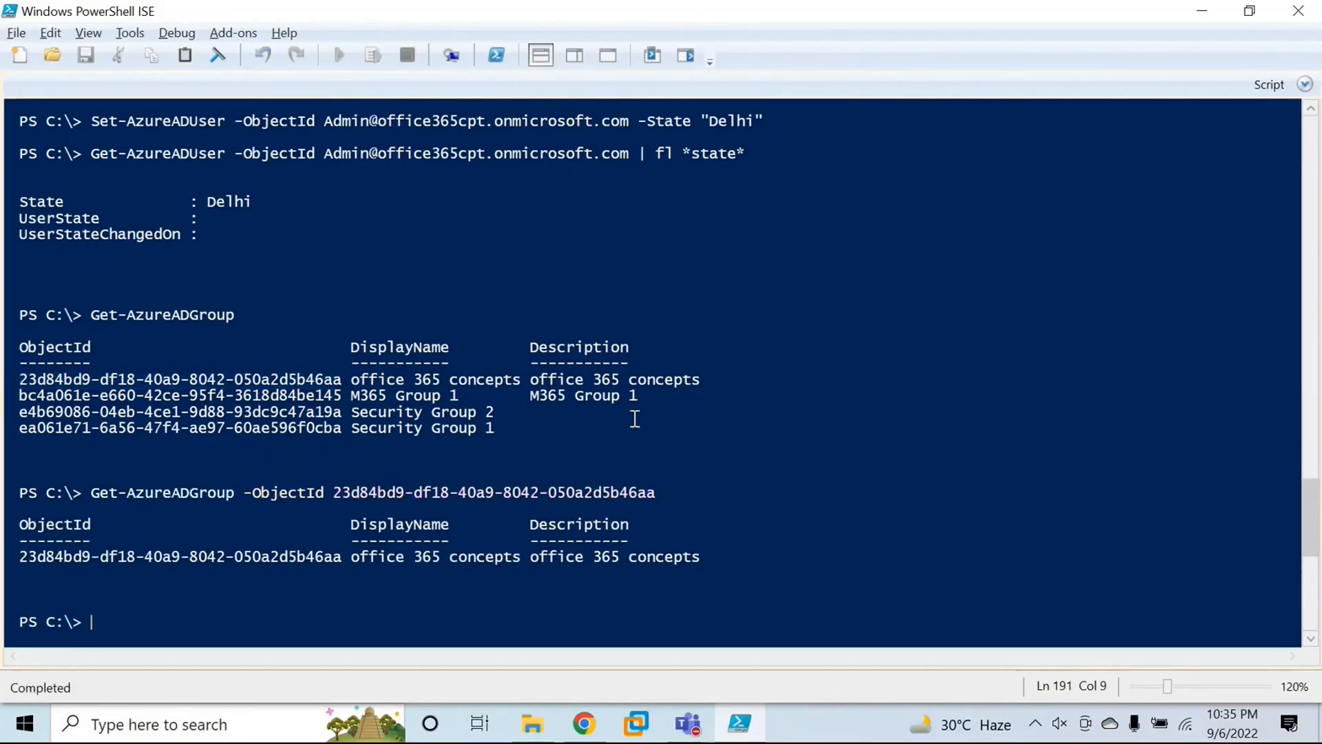
Step: Rerun the office 365 concepts group query piped to fl and review its full list of properties
scroll(635, 419, down, 4)
key(Up)
text(| fl)
key(Return)
drag(732, 282, 393, 283)
click(363, 335)
drag(20, 332, 622, 556)
click(490, 446)
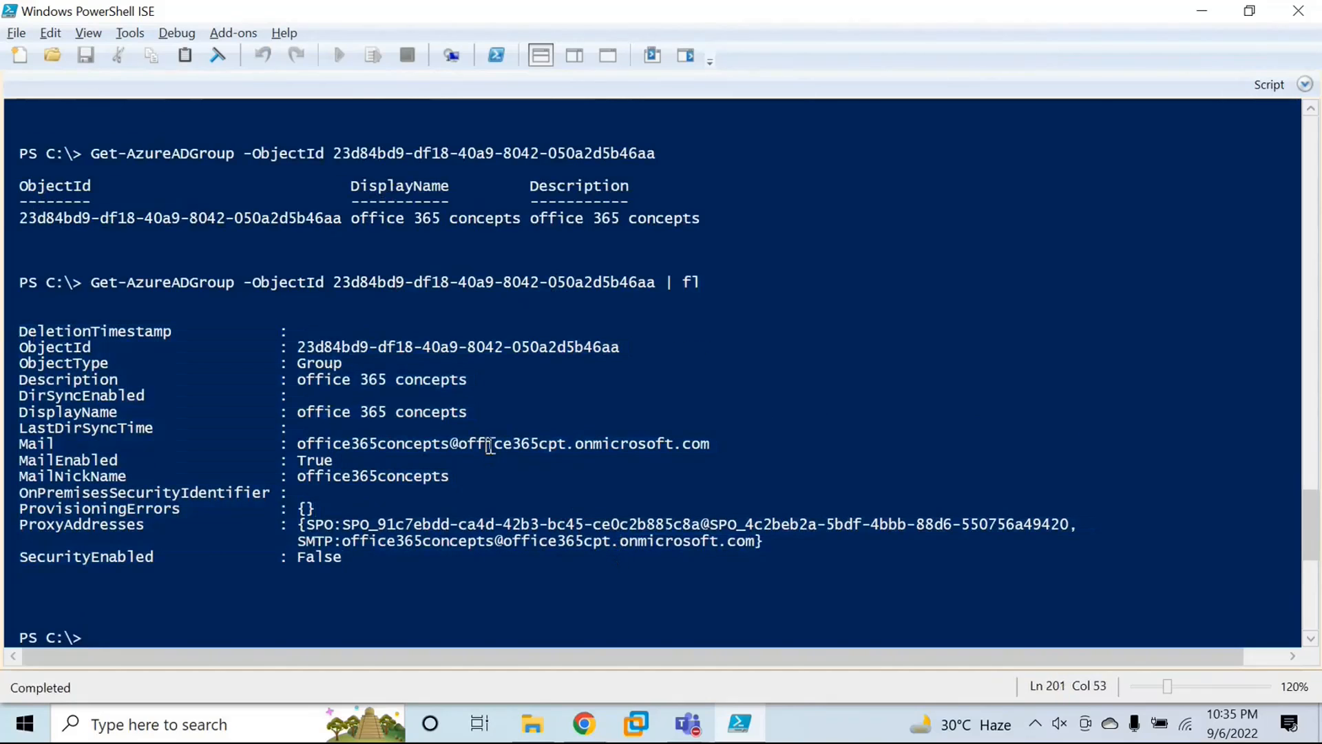
Step: Compose a Get-AzureADGroup command with the -SearchString parameter and an empty pair of quotation marks
scroll(490, 446, down, 4)
click(190, 445)
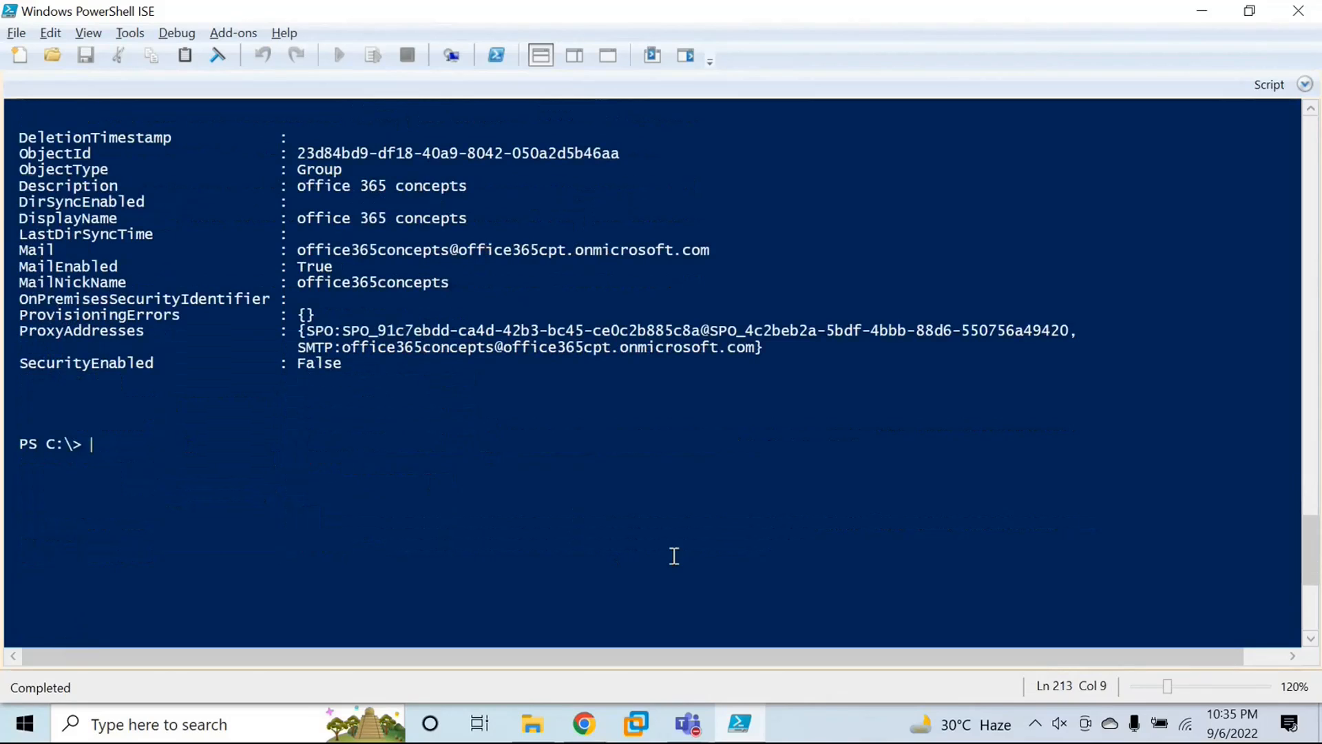
text(get)
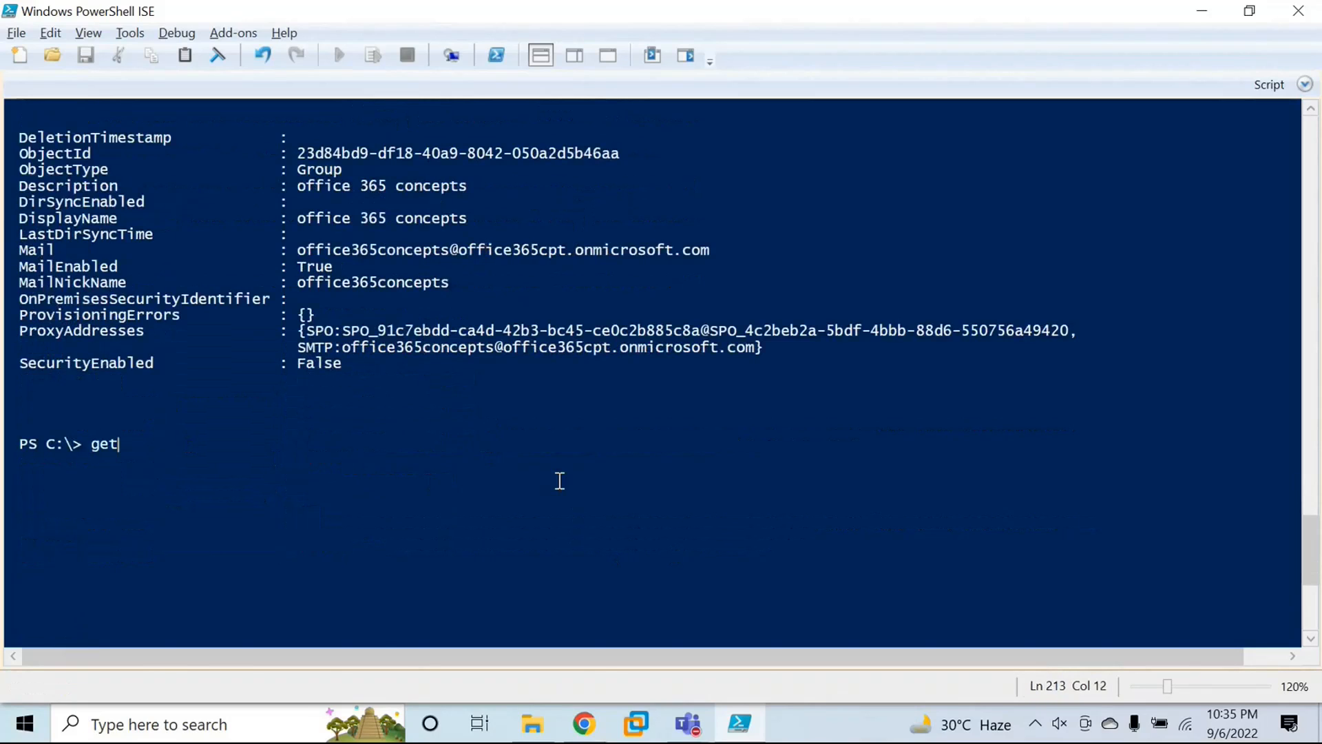
text(-azureadgroup)
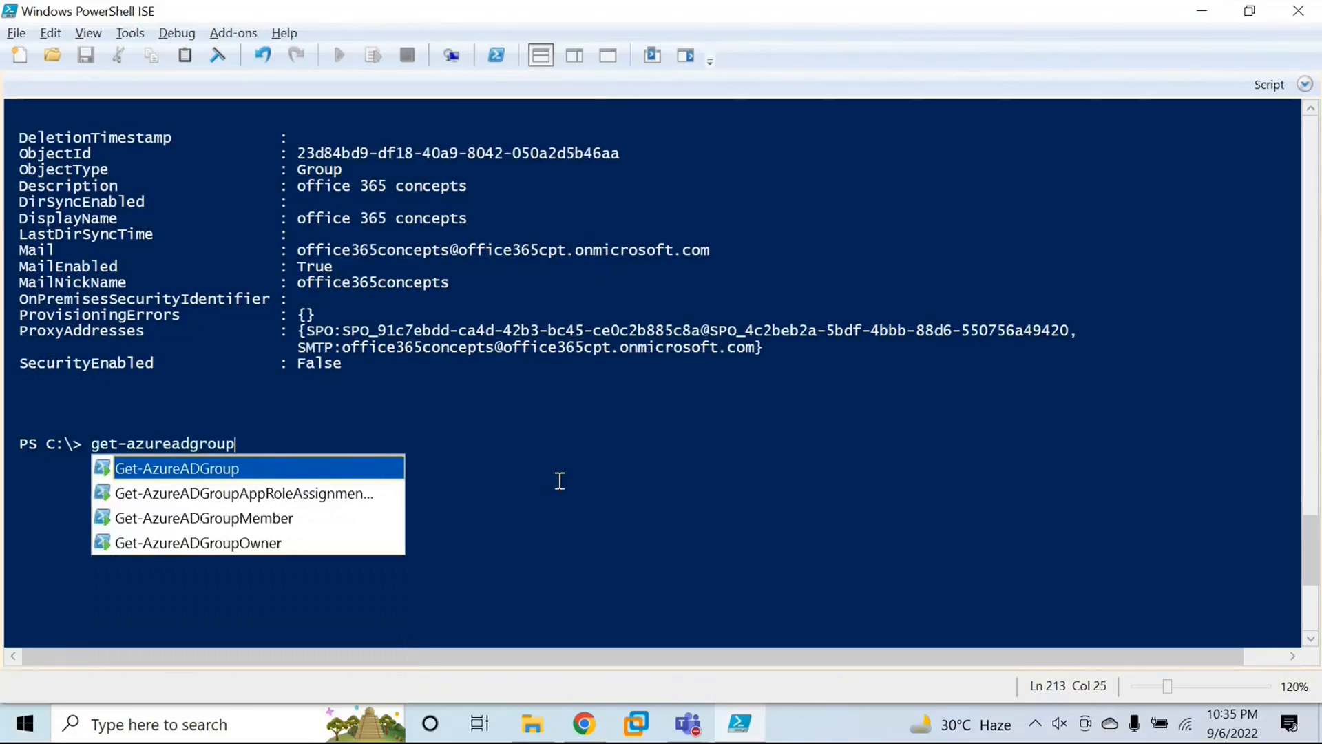
key(Tab)
text(-)
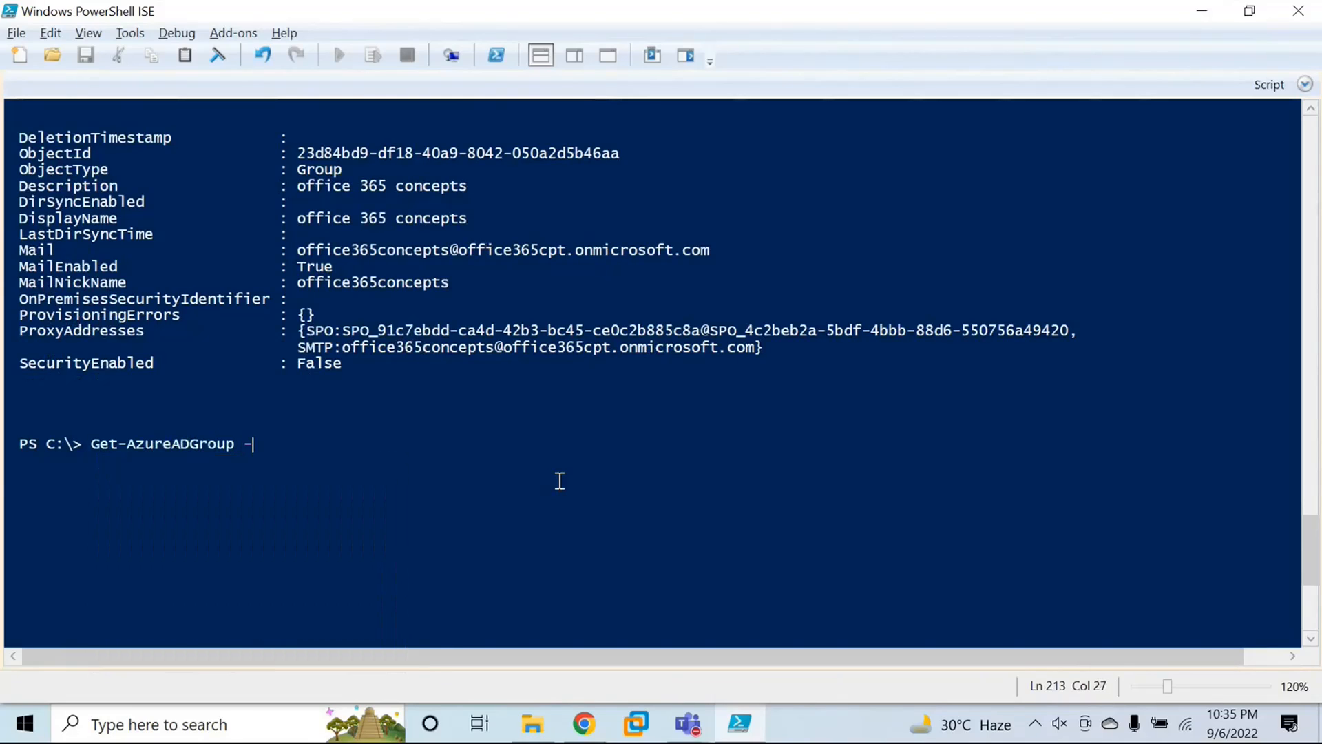
key(Escape)
key(Tab)
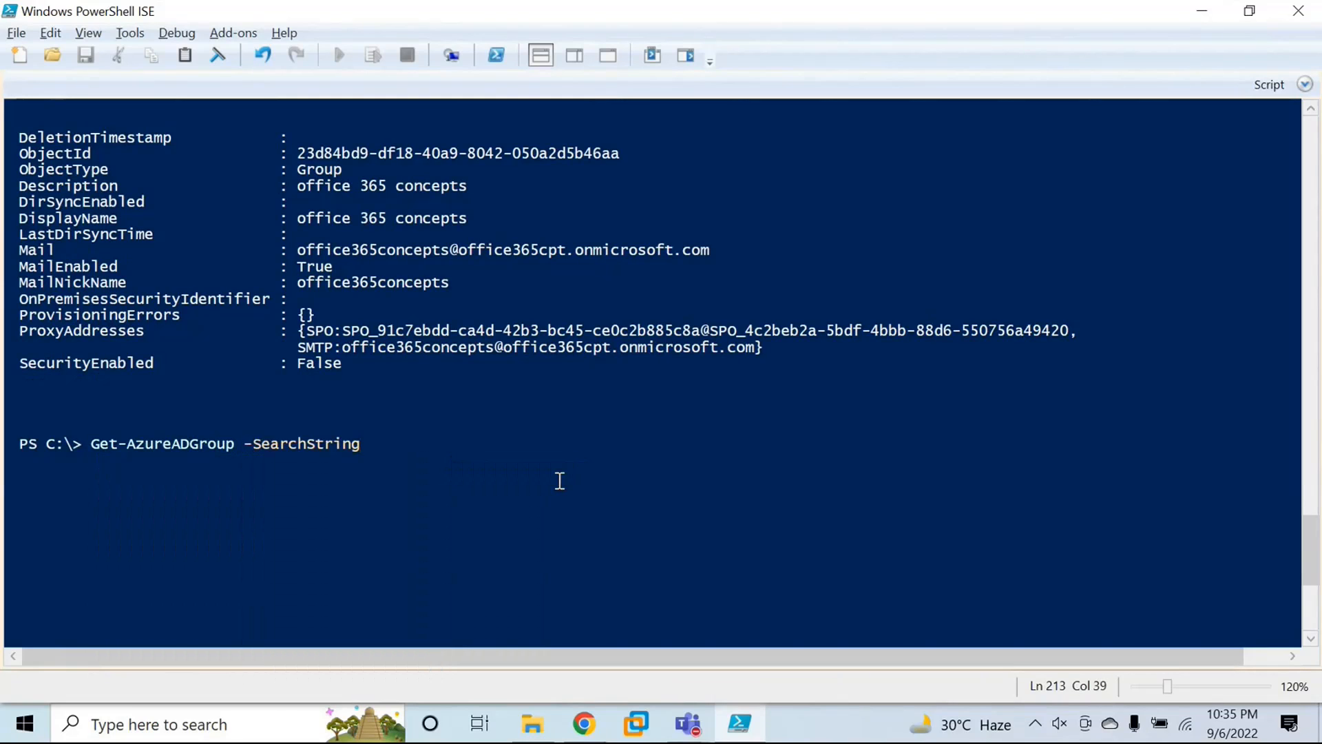
text("")
Step: Copy the name "Security Group 1" from the group list into the -SearchString quotes and run the search
scroll(605, 399, up, 8)
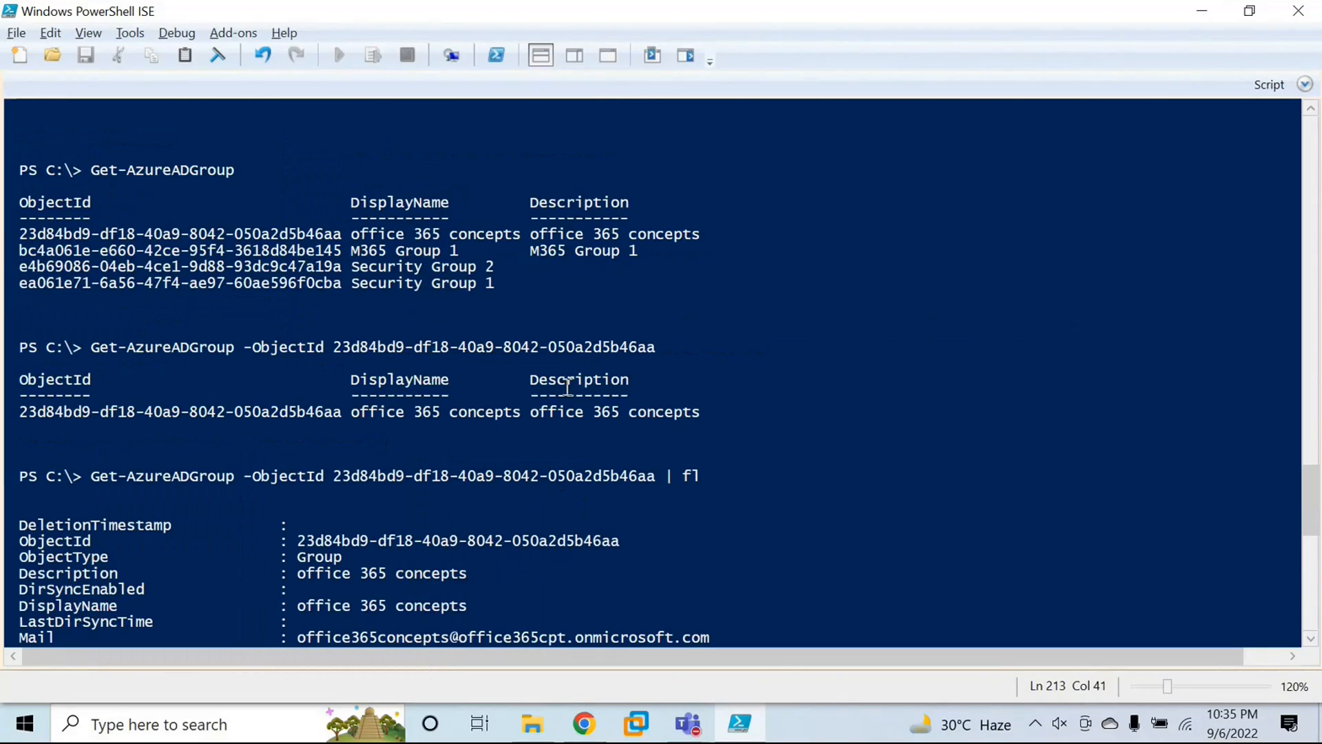
drag(351, 284, 499, 288)
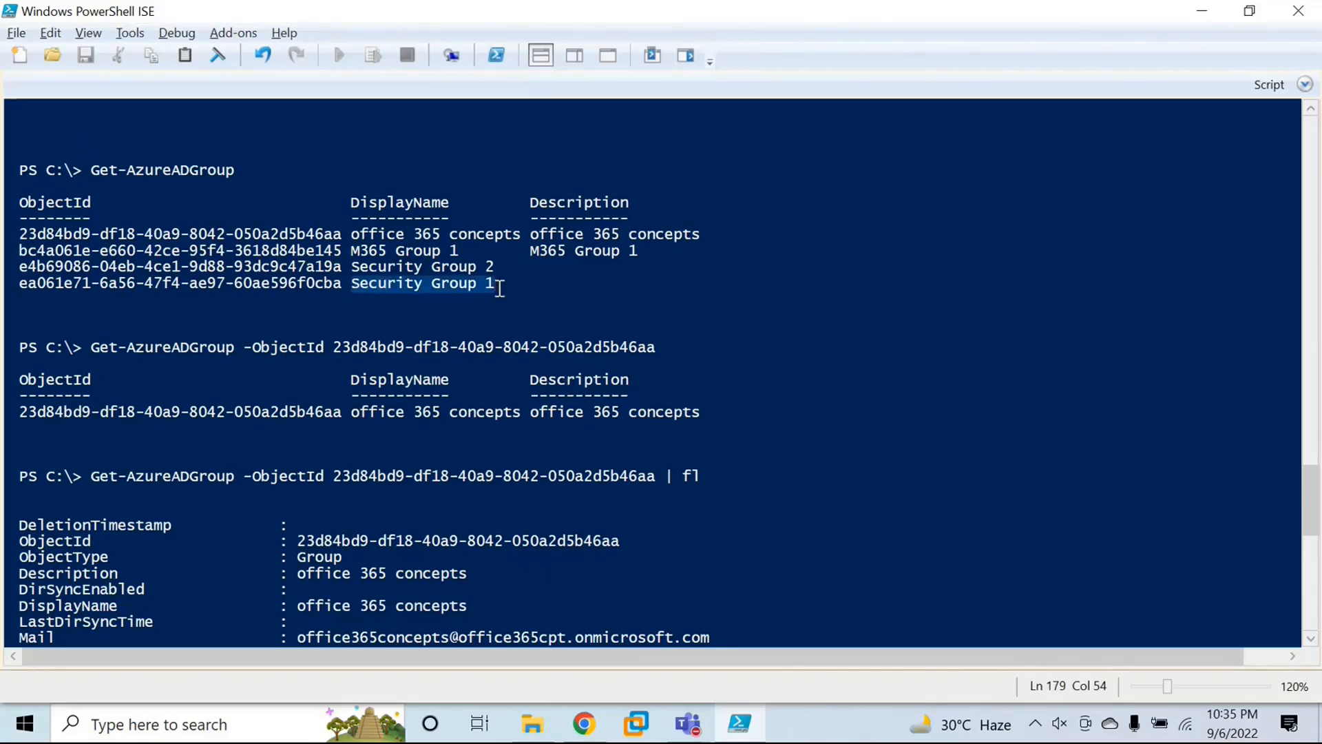
scroll(540, 372, down, 10)
click(385, 343)
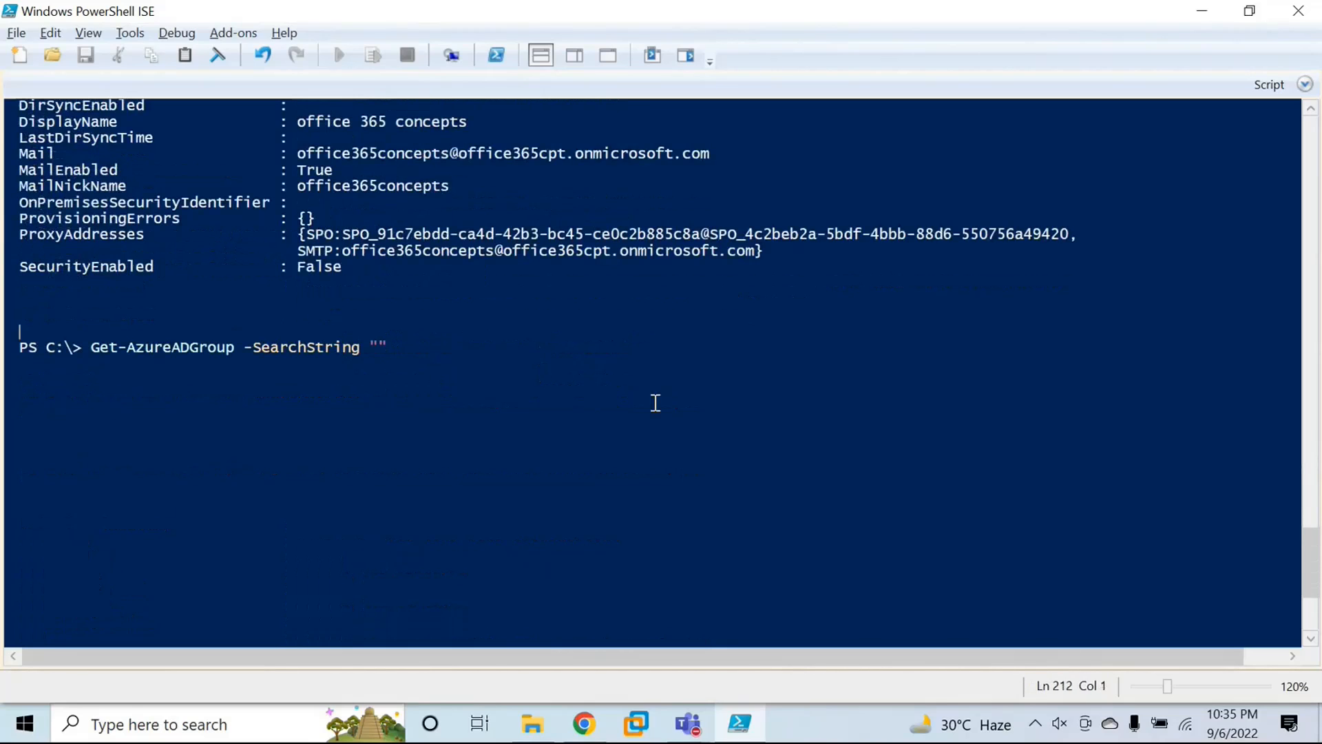
key(ctrl+v)
key(Return)
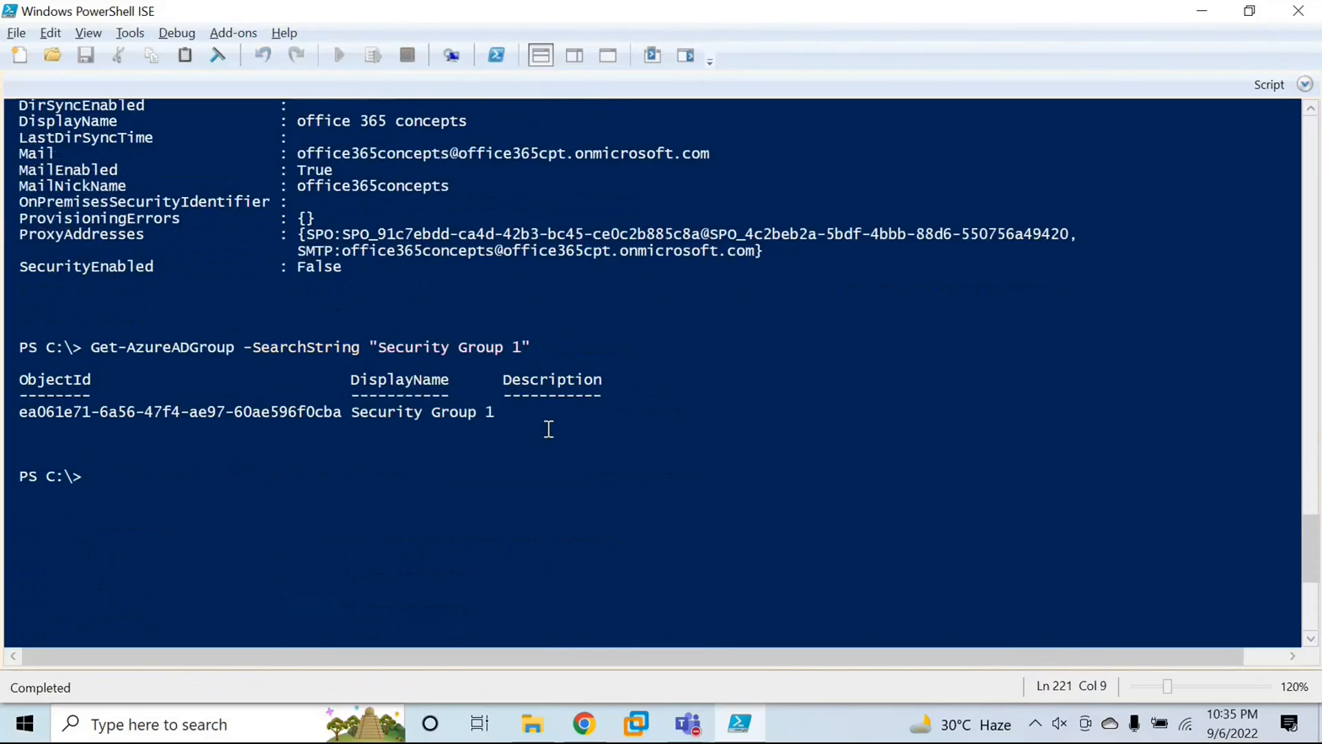
Step: Rerun the "Security Group 1" search piped to fl and review the group's detailed properties
key(Up)
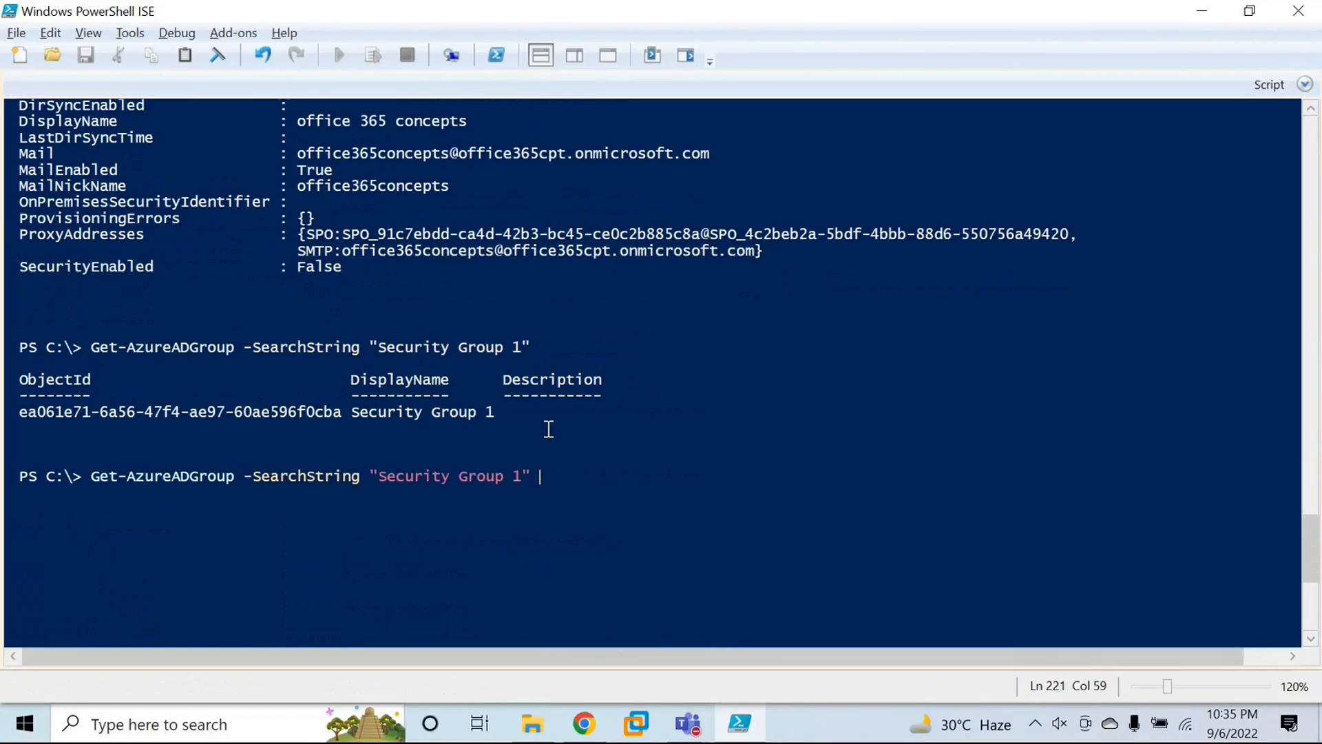
text(| fl)
key(Return)
scroll(541, 420, down, 2)
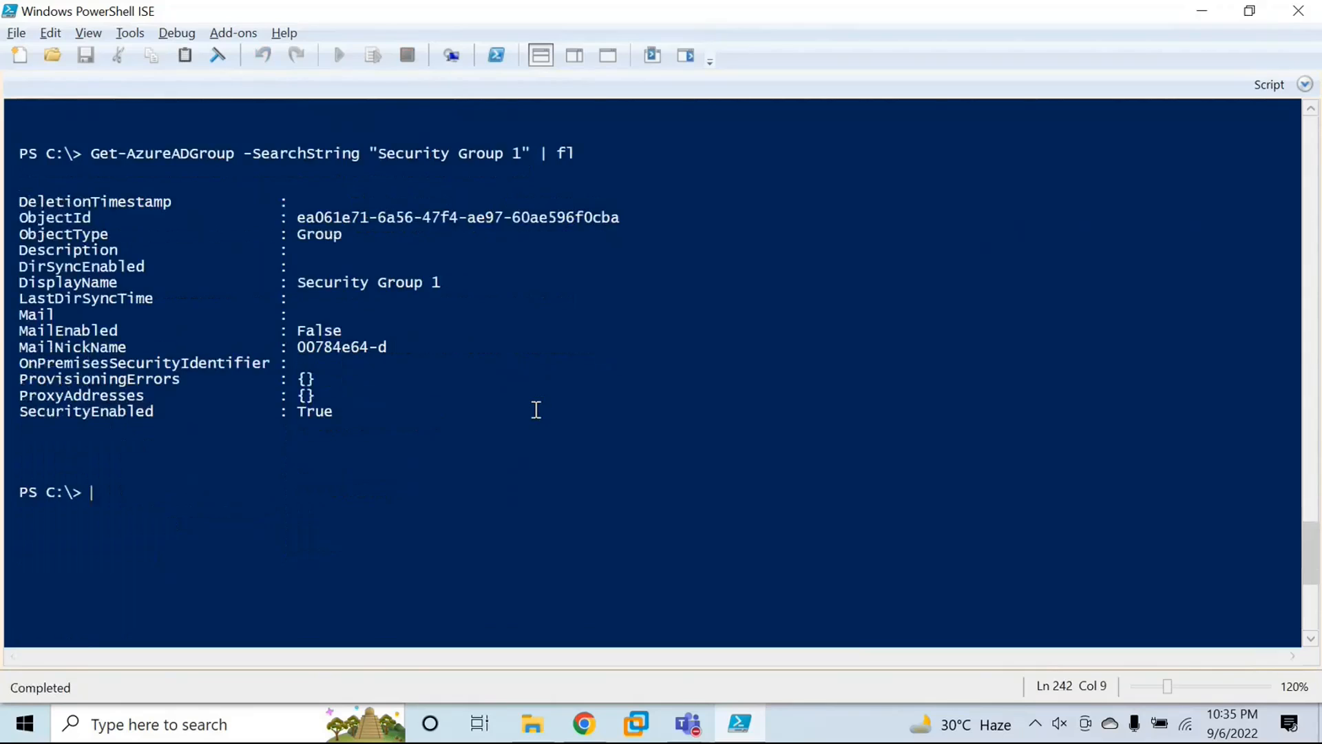
scroll(537, 409, up, 1)
drag(20, 234, 212, 249)
click(359, 252)
click(237, 252)
Step: Compose a Get-AzureADGroupMember command with the -ObjectId parameter at the prompt
scroll(511, 494, down, 2)
click(511, 495)
text(get-)
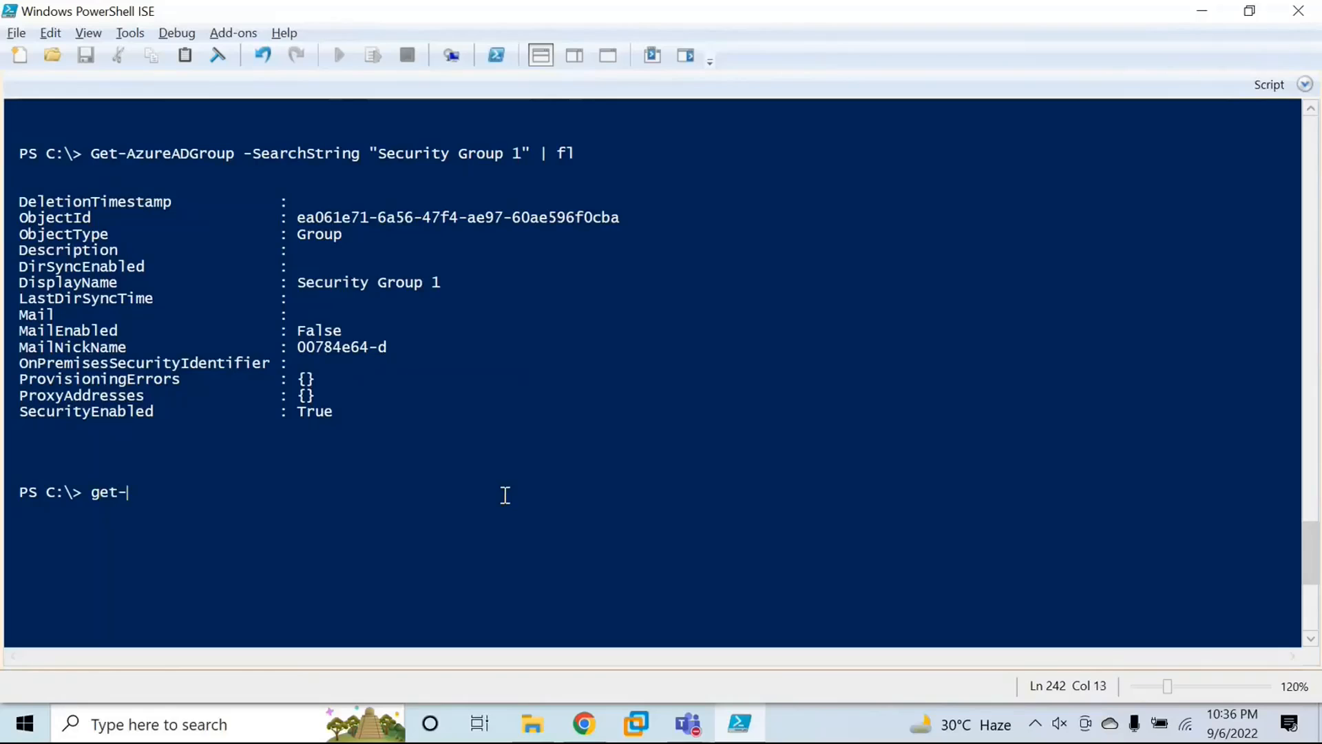
text(azureadgroupm)
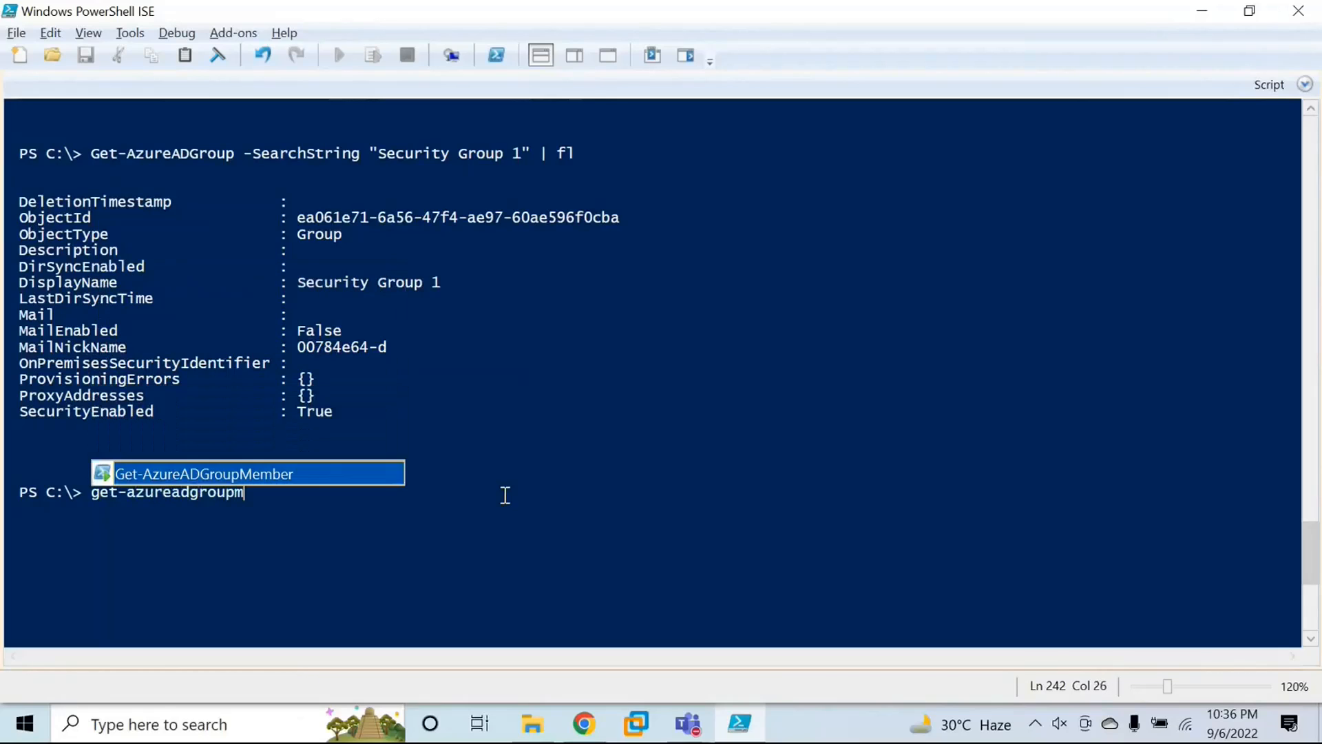
key(Tab)
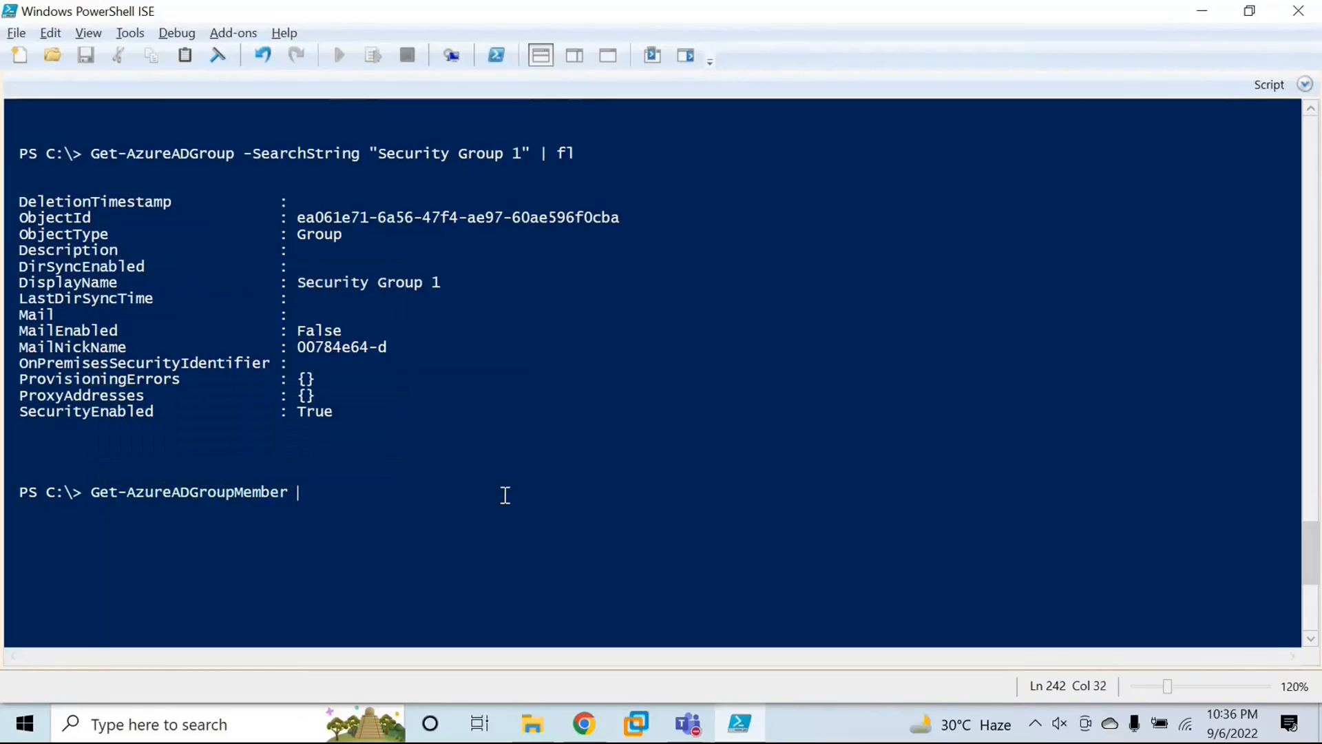
text(-ob)
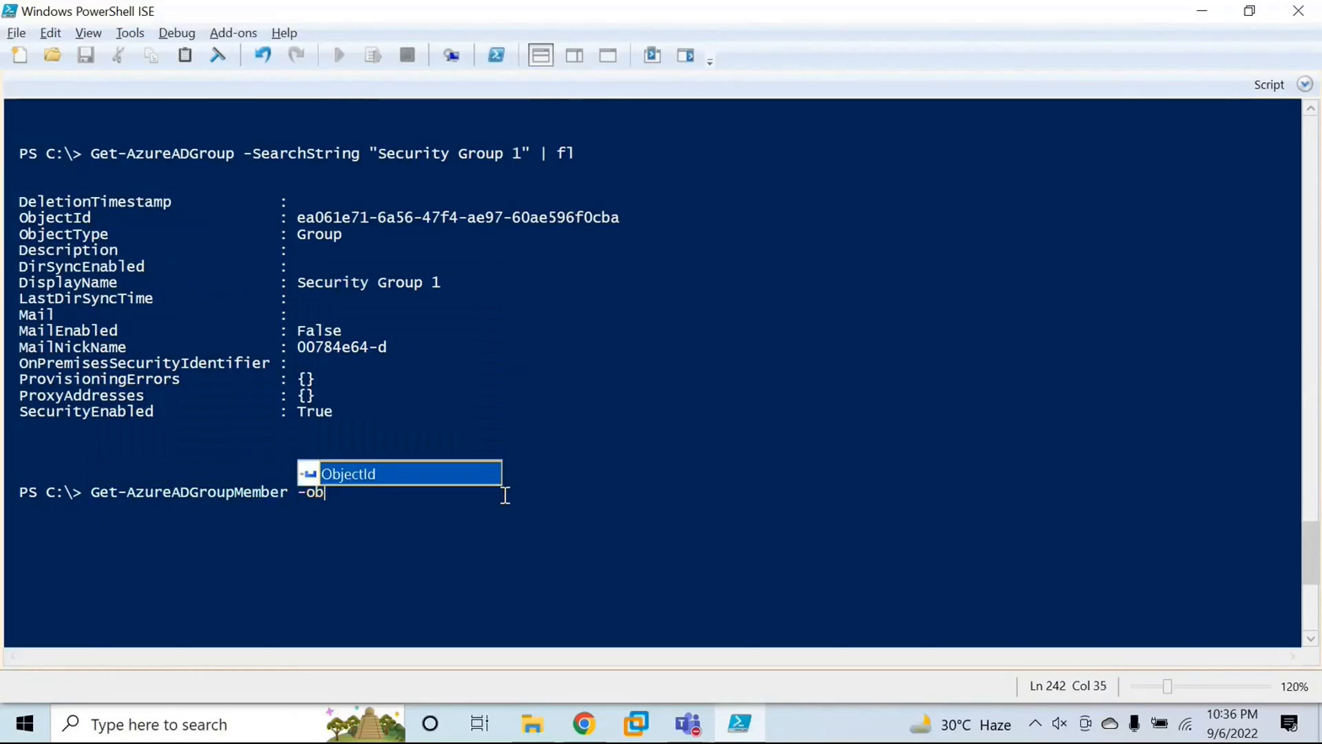
key(Tab)
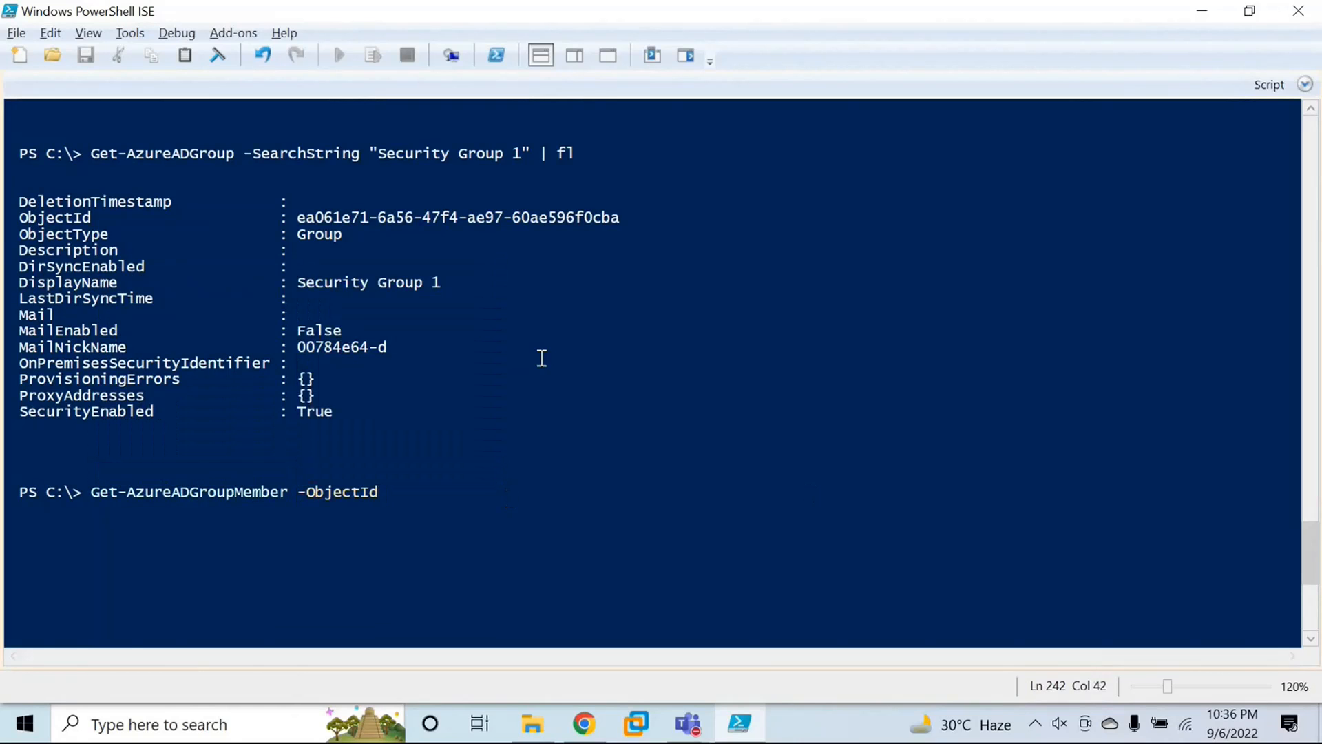
Step: Copy Security Group 1's object ID from the group list into the Get-AzureADGroupMember command, run it and review the group's members
scroll(540, 359, up, 7)
scroll(362, 363, up, 5)
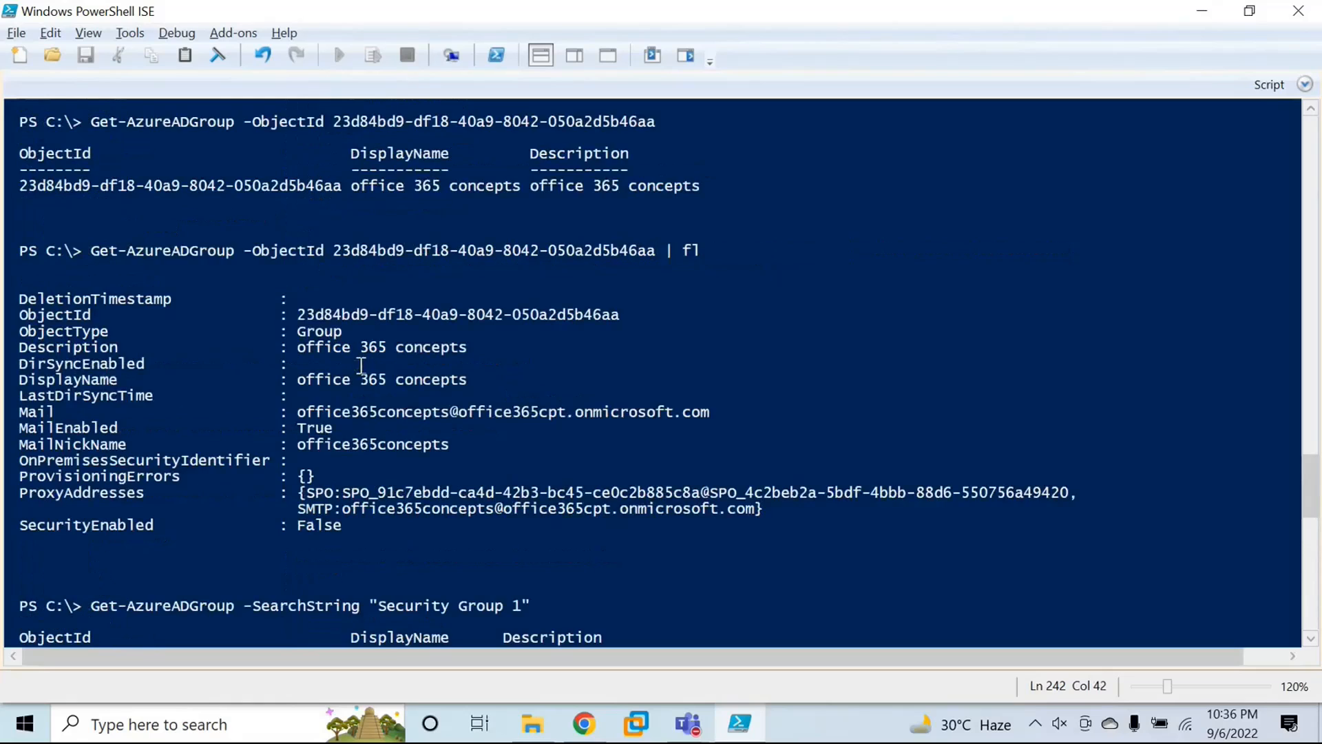
scroll(317, 303, up, 5)
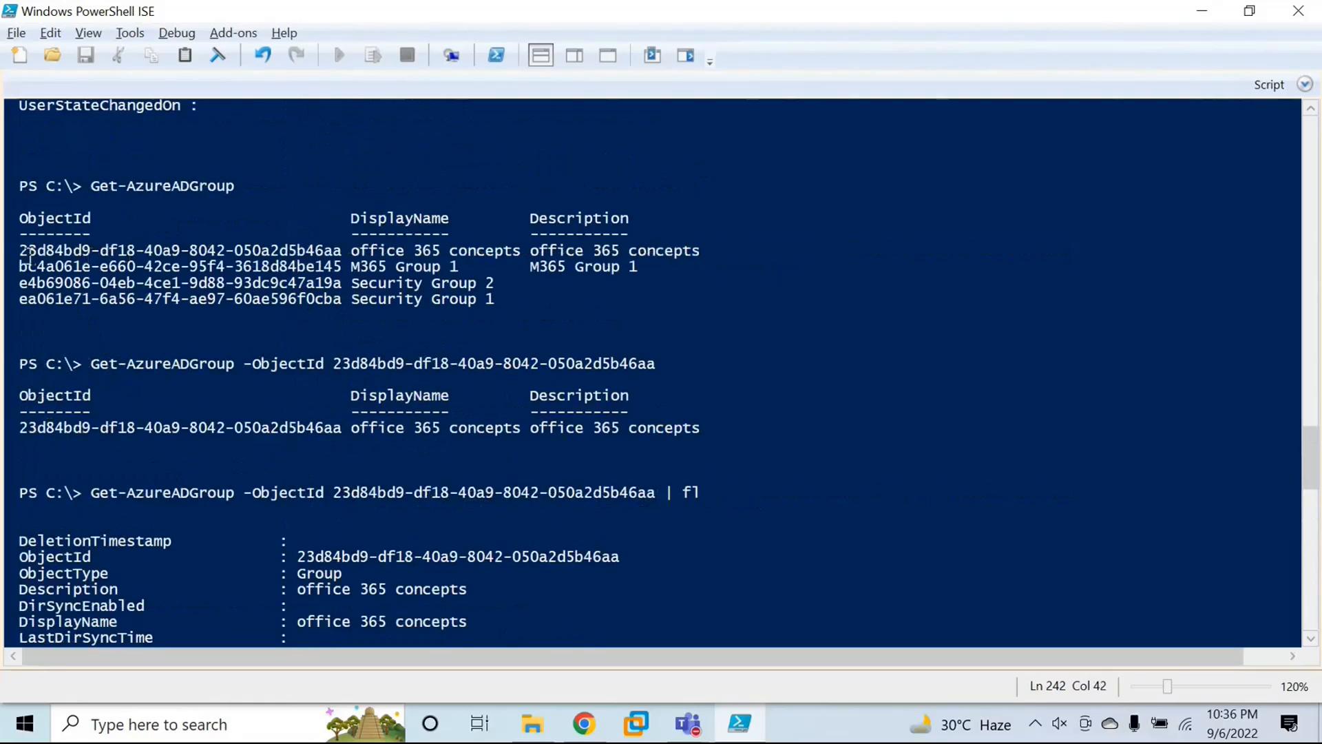
drag(19, 251, 337, 258)
drag(19, 300, 342, 305)
key(ctrl+c)
scroll(341, 304, down, 20)
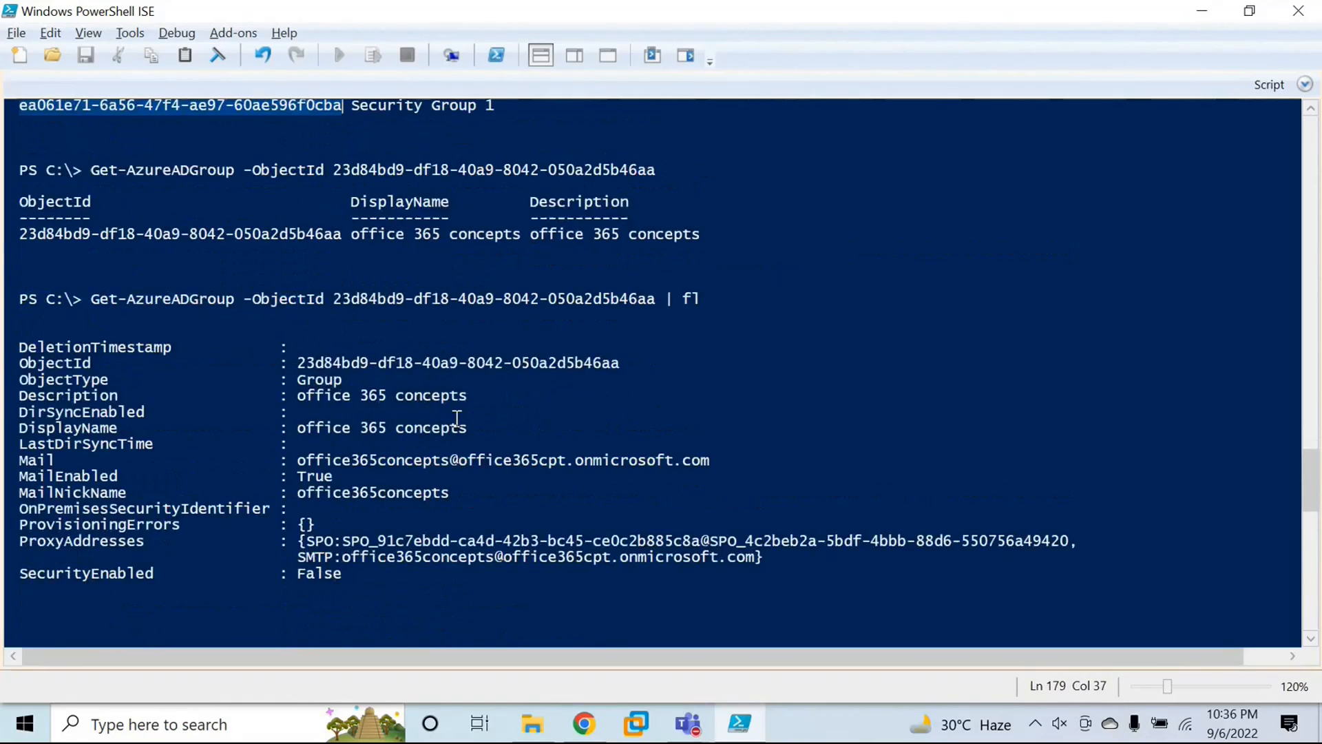
click(436, 307)
key(ctrl+v)
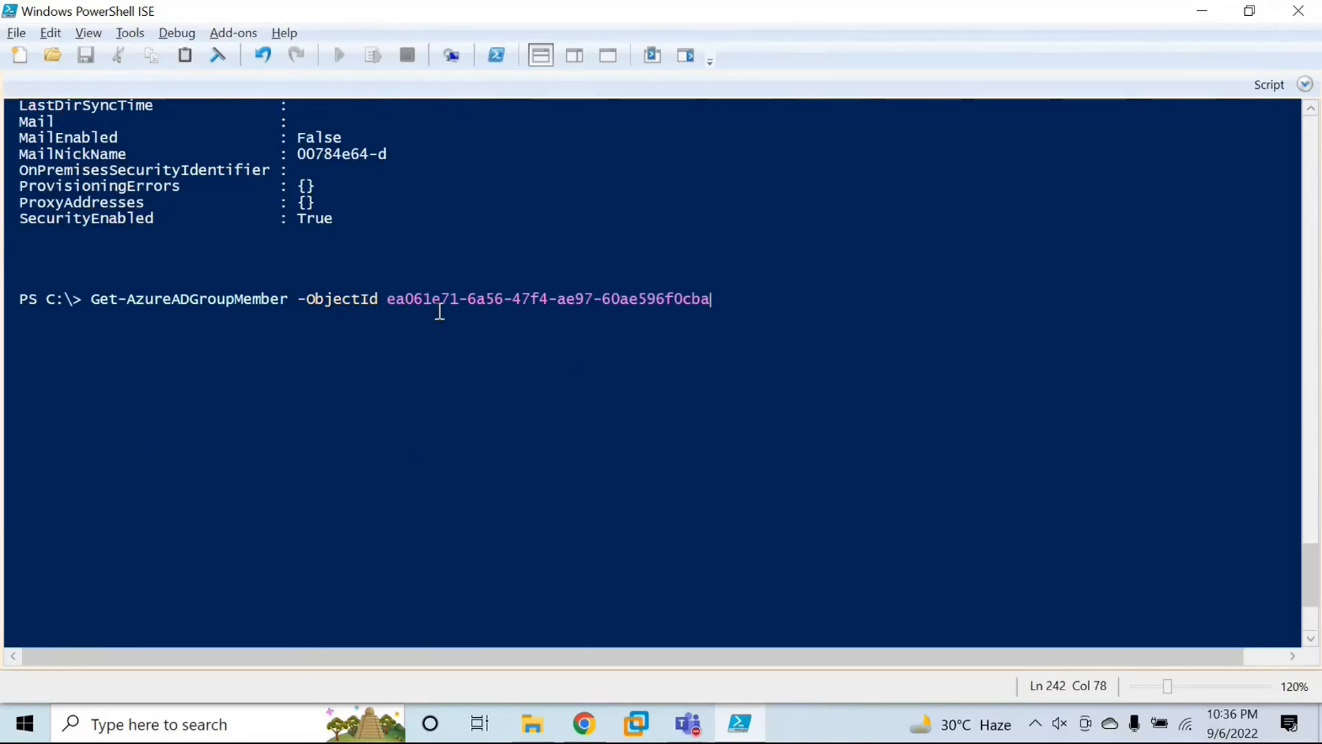
key(Return)
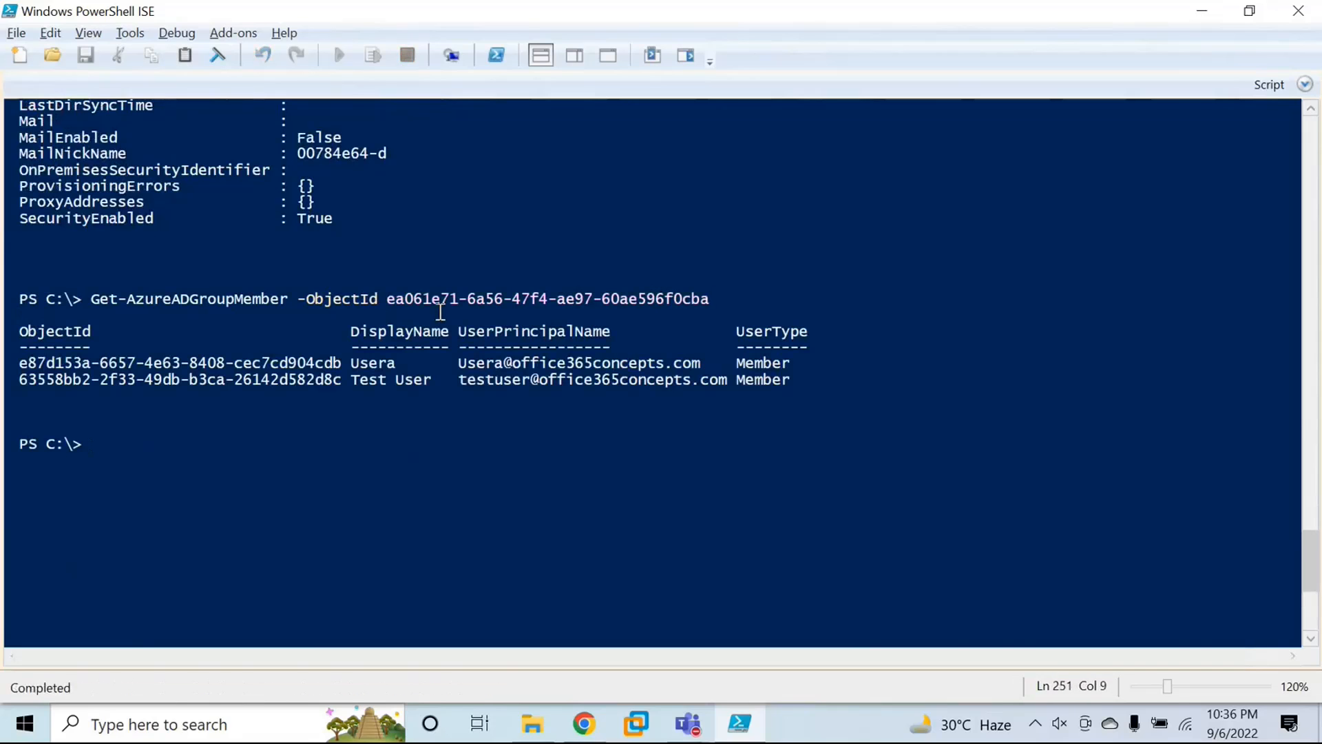
drag(352, 363, 443, 384)
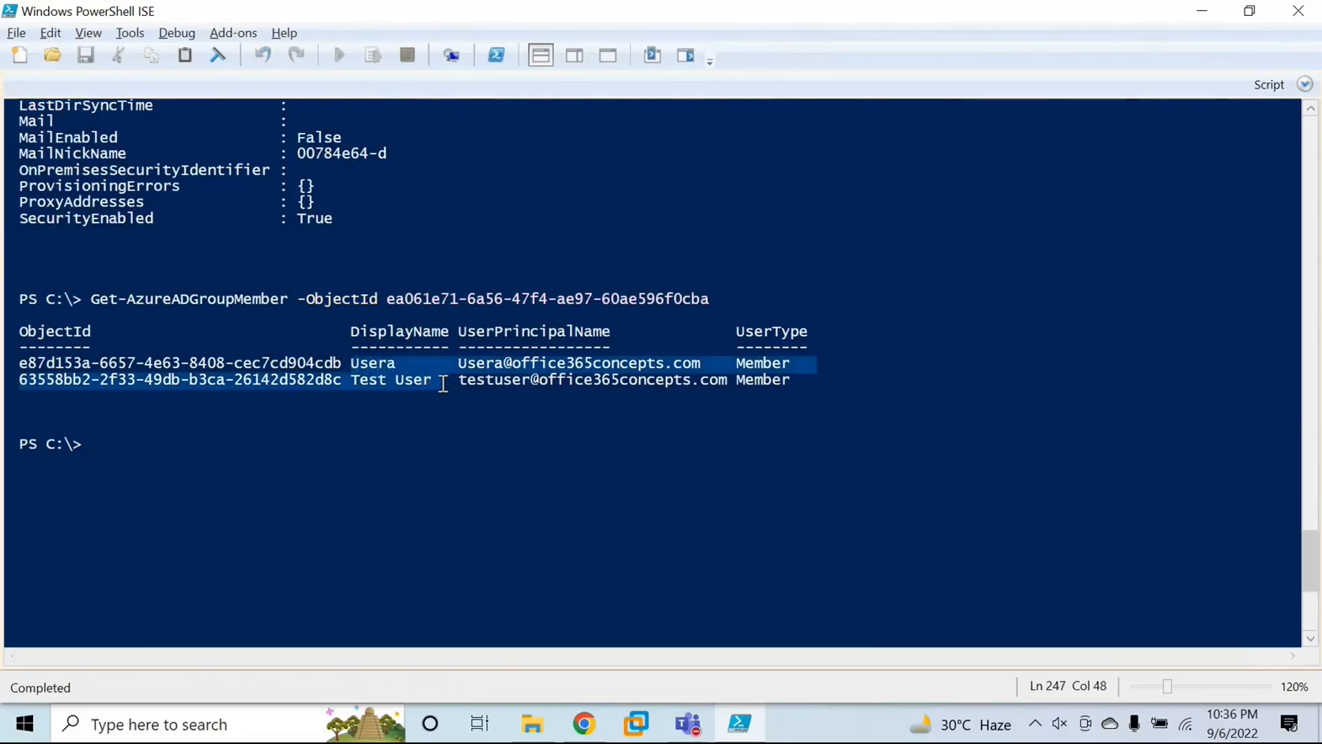
drag(390, 299, 695, 296)
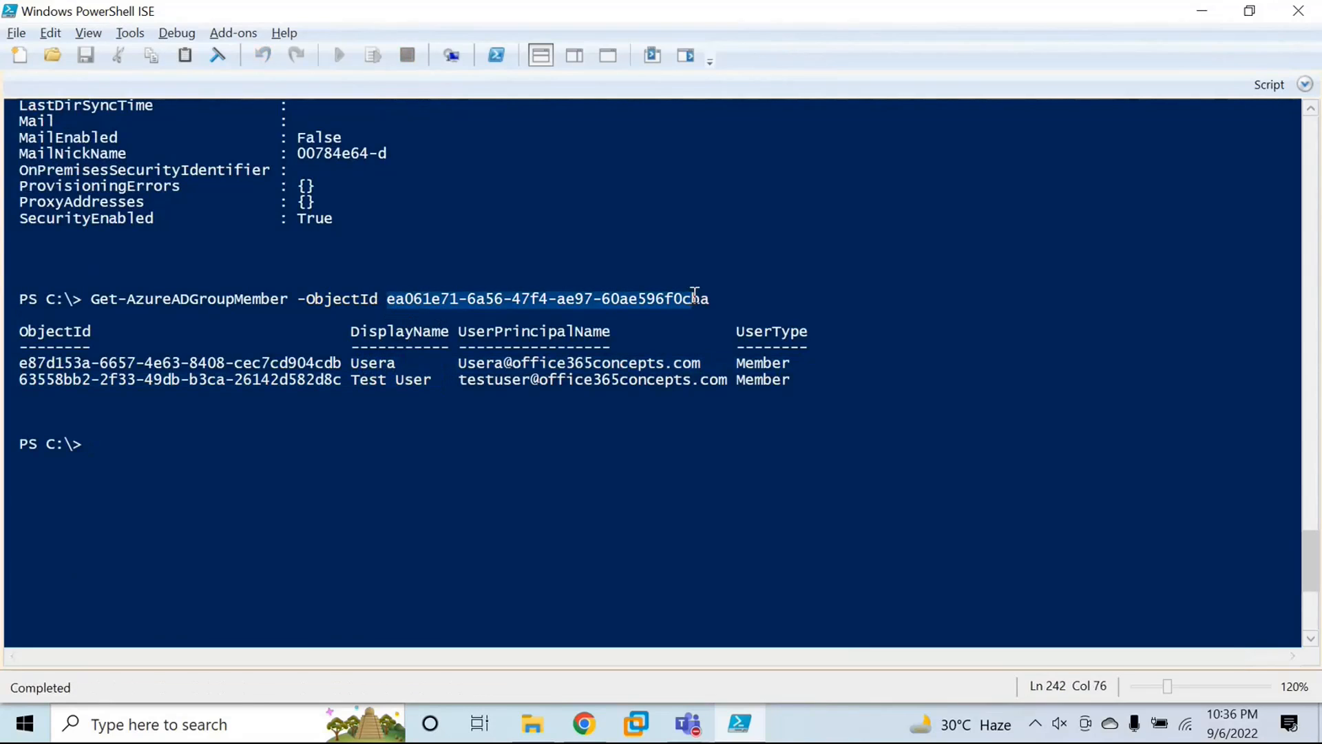
click(695, 296)
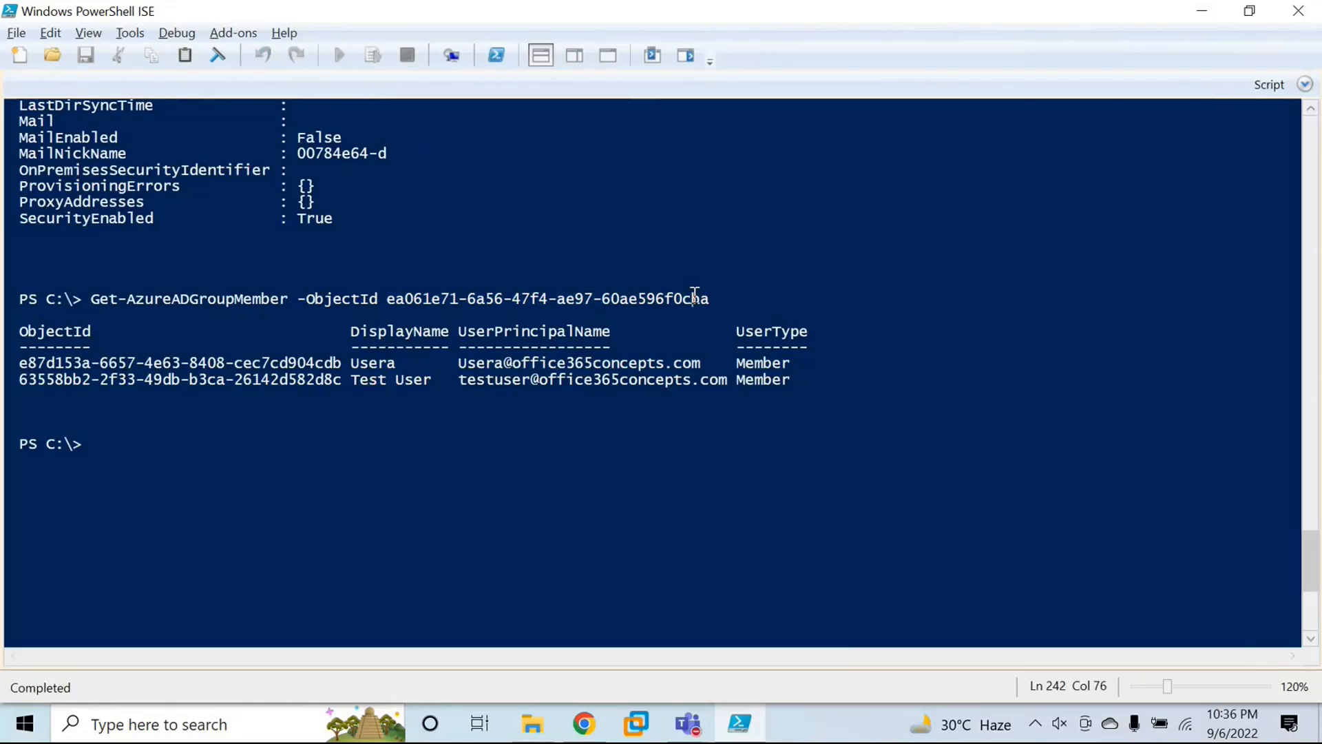
Step: Compose an Add-AzureADGroupMember command with Security Group 1's copied object ID as -ObjectId, followed by the -RefObjectId parameter
click(291, 467)
text(add-)
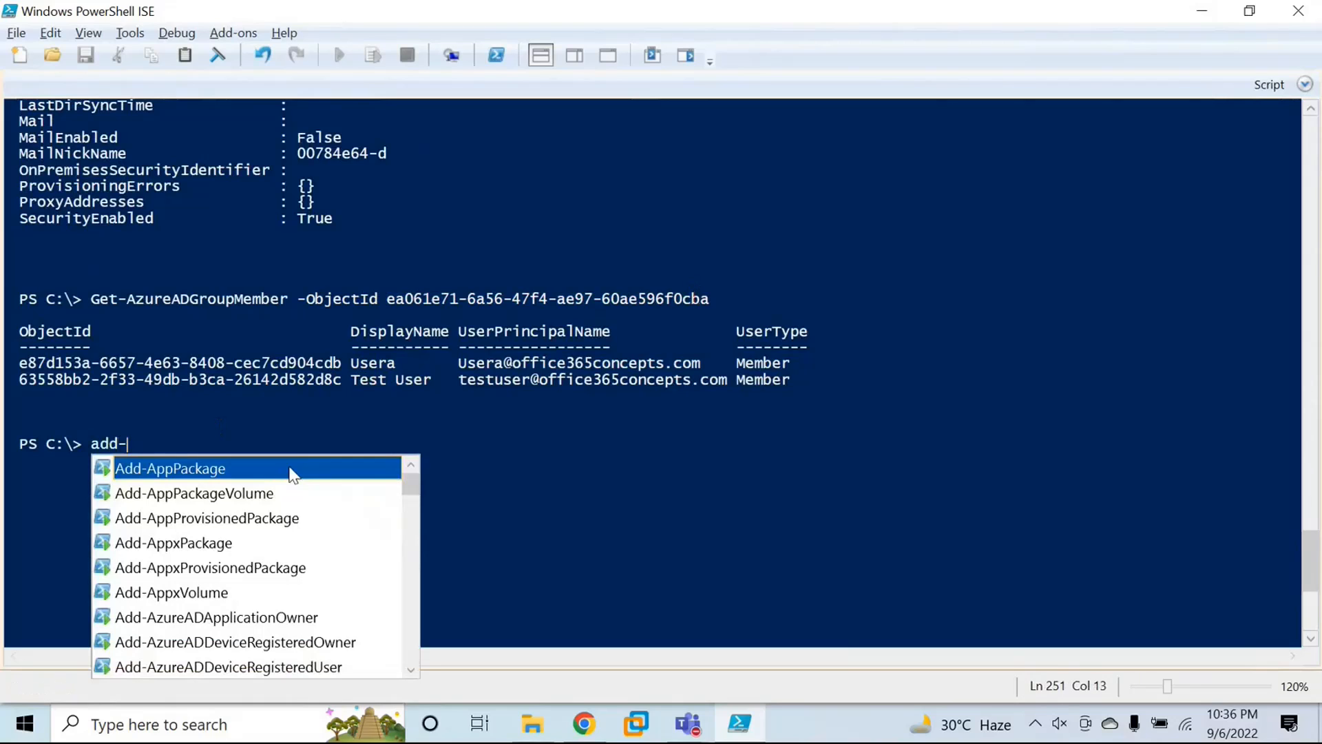
text(azureadgroup)
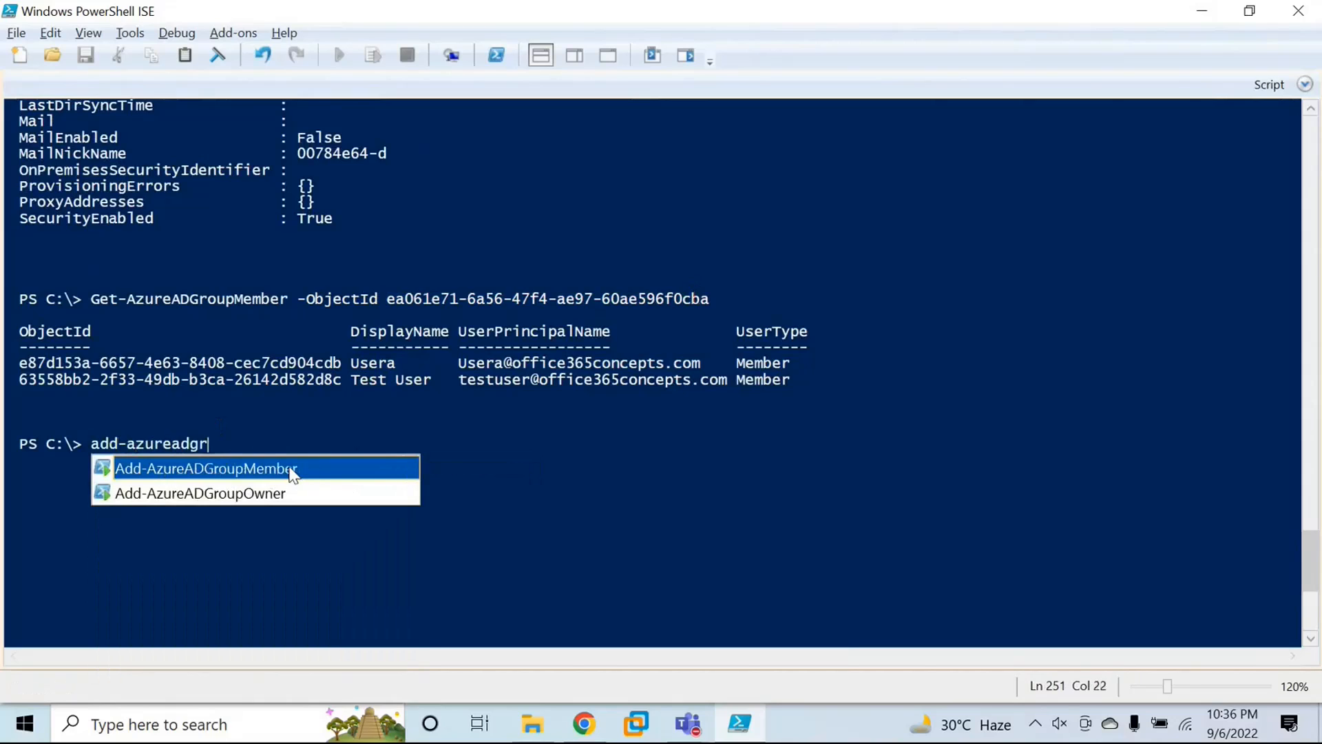
key(Tab)
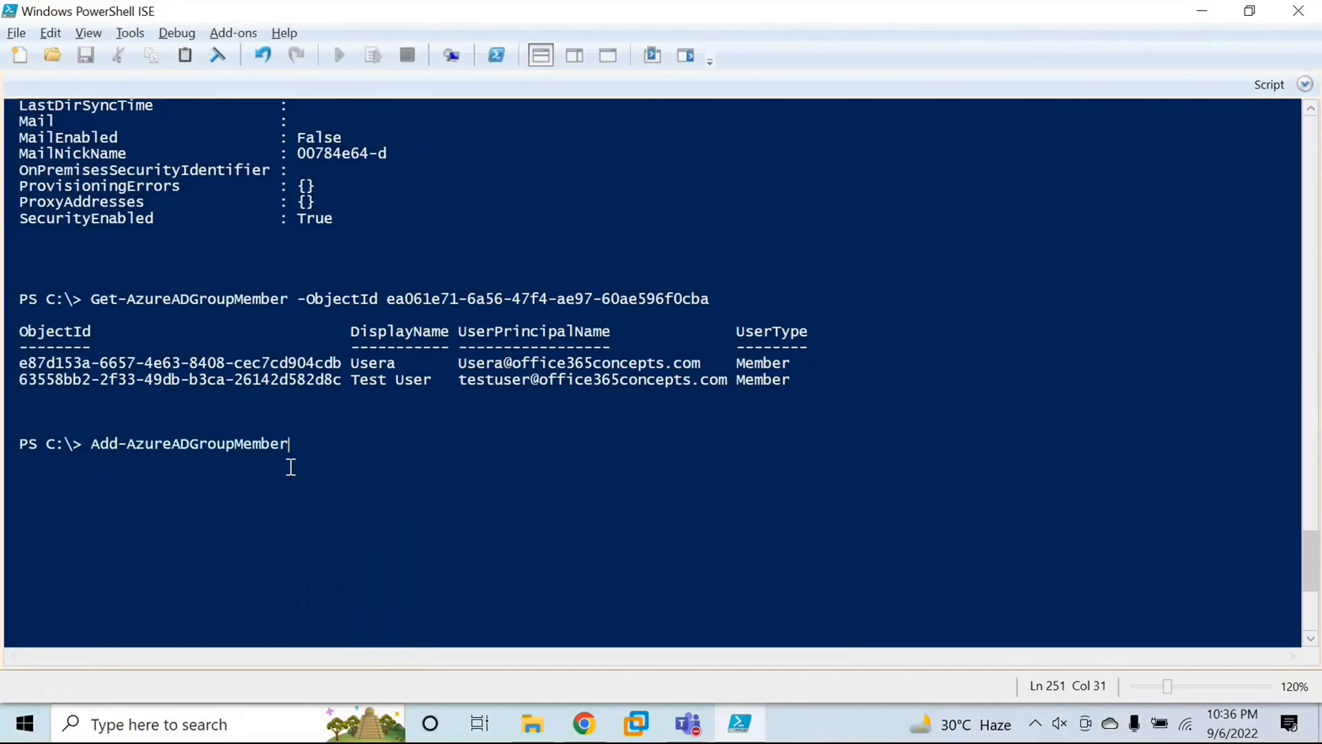
text(-o)
key(Tab)
key(ctrl+v)
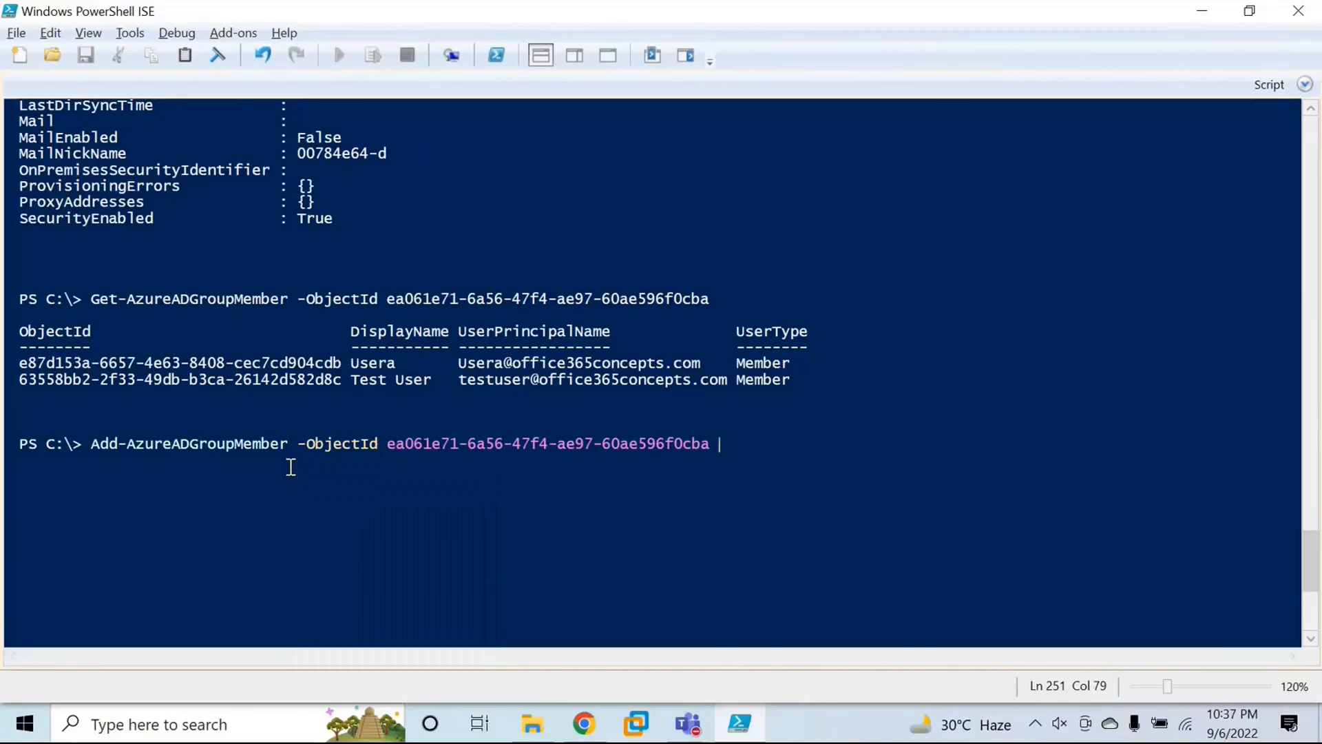
text(-ref)
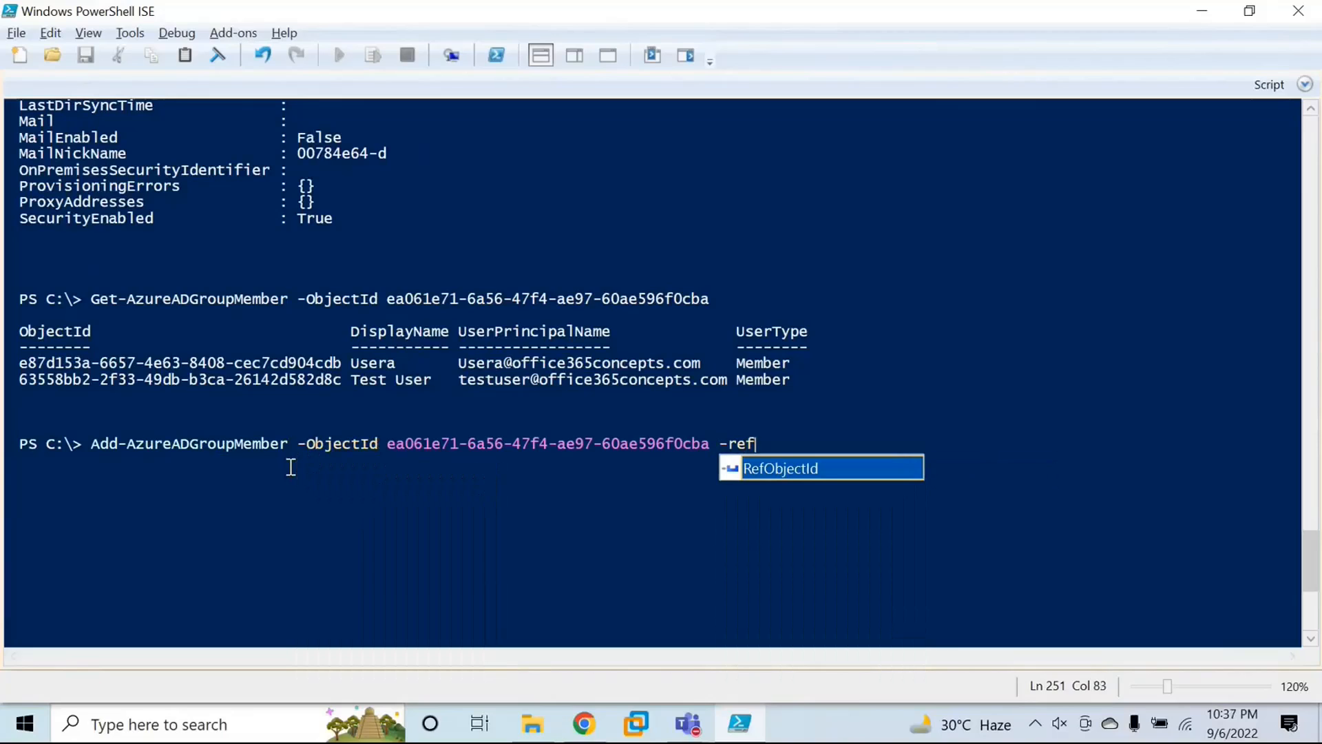
key(Tab)
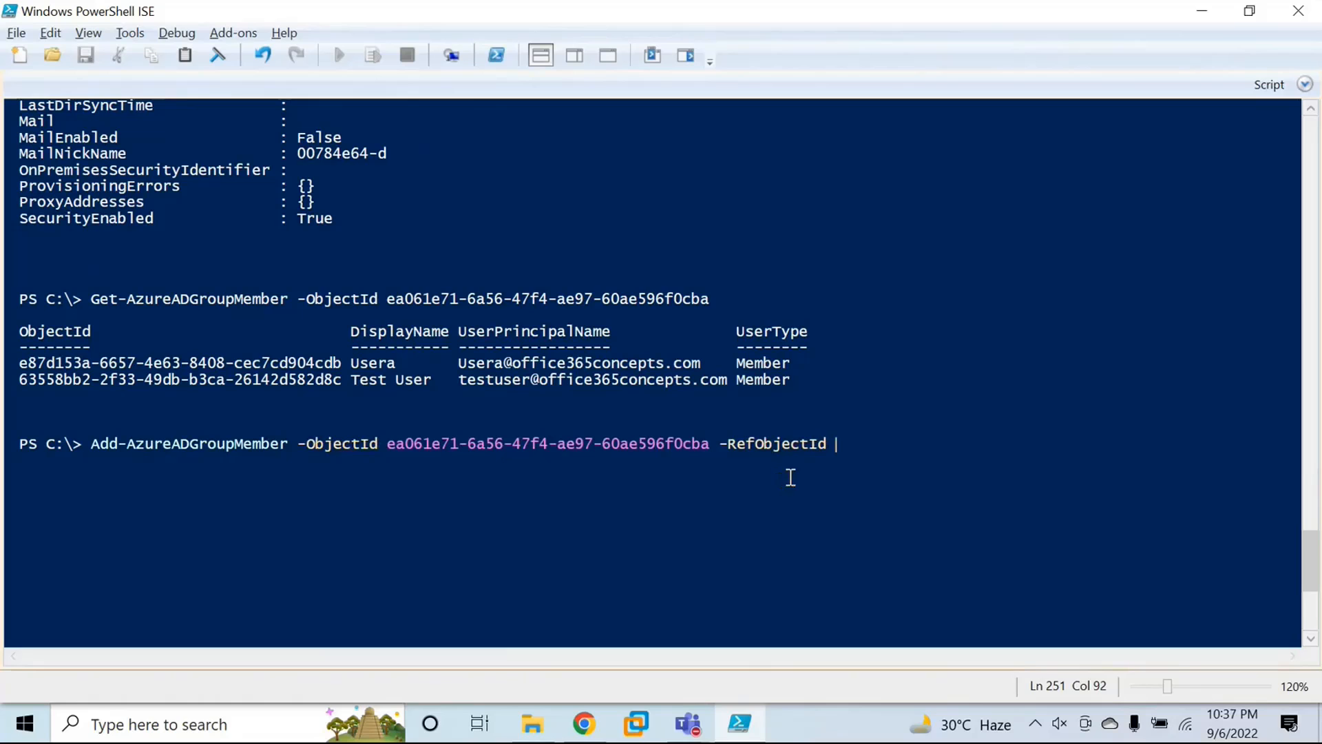
Step: Copy the admin user's object ID from the Get-AzureADUser list into the -RefObjectId parameter and run the command
scroll(571, 400, up, 8)
scroll(555, 367, up, 15)
scroll(553, 363, up, 15)
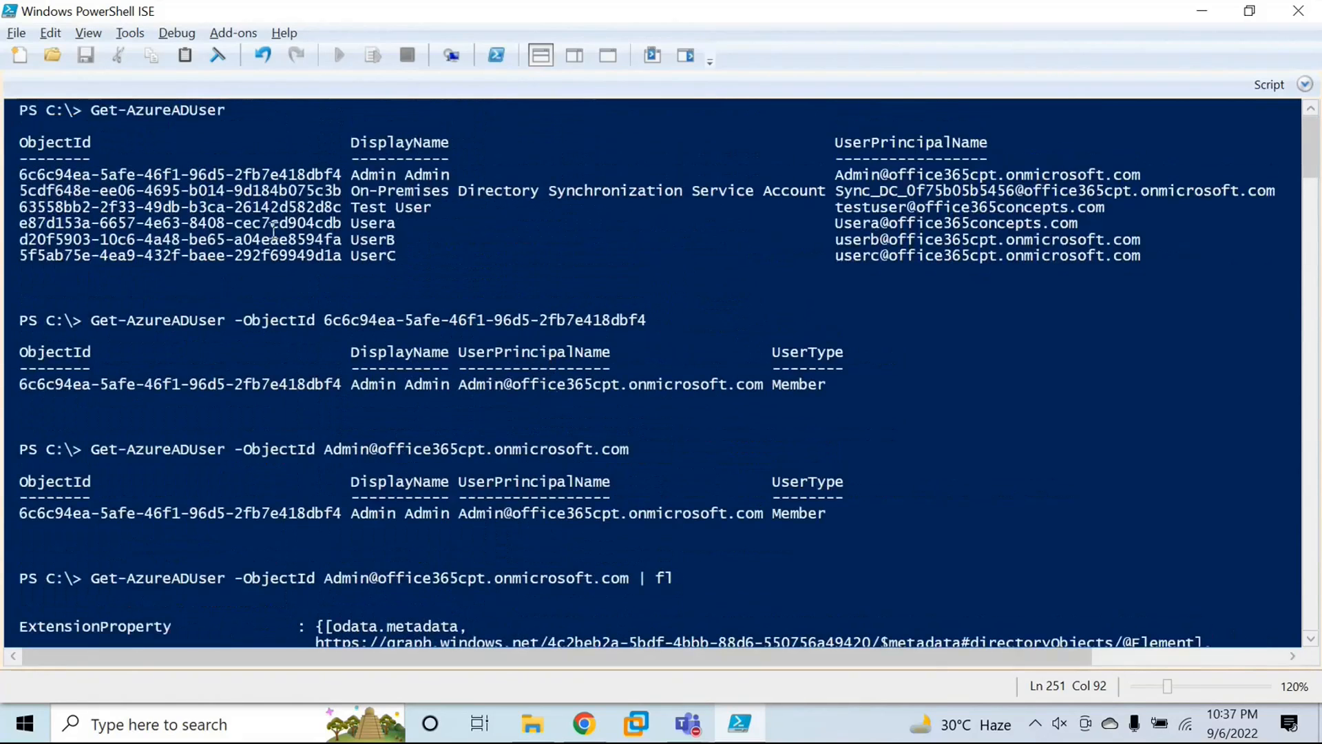
drag(19, 174, 341, 178)
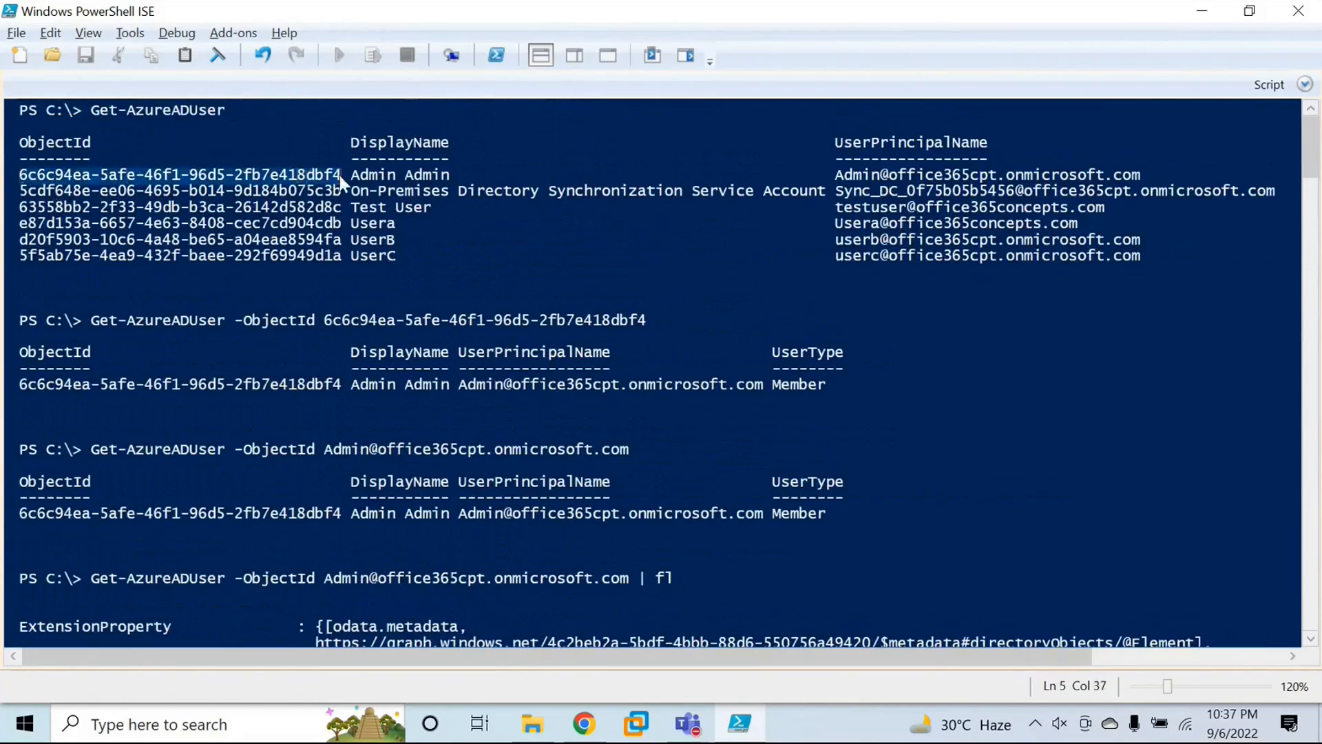
drag(1310, 146, 1301, 574)
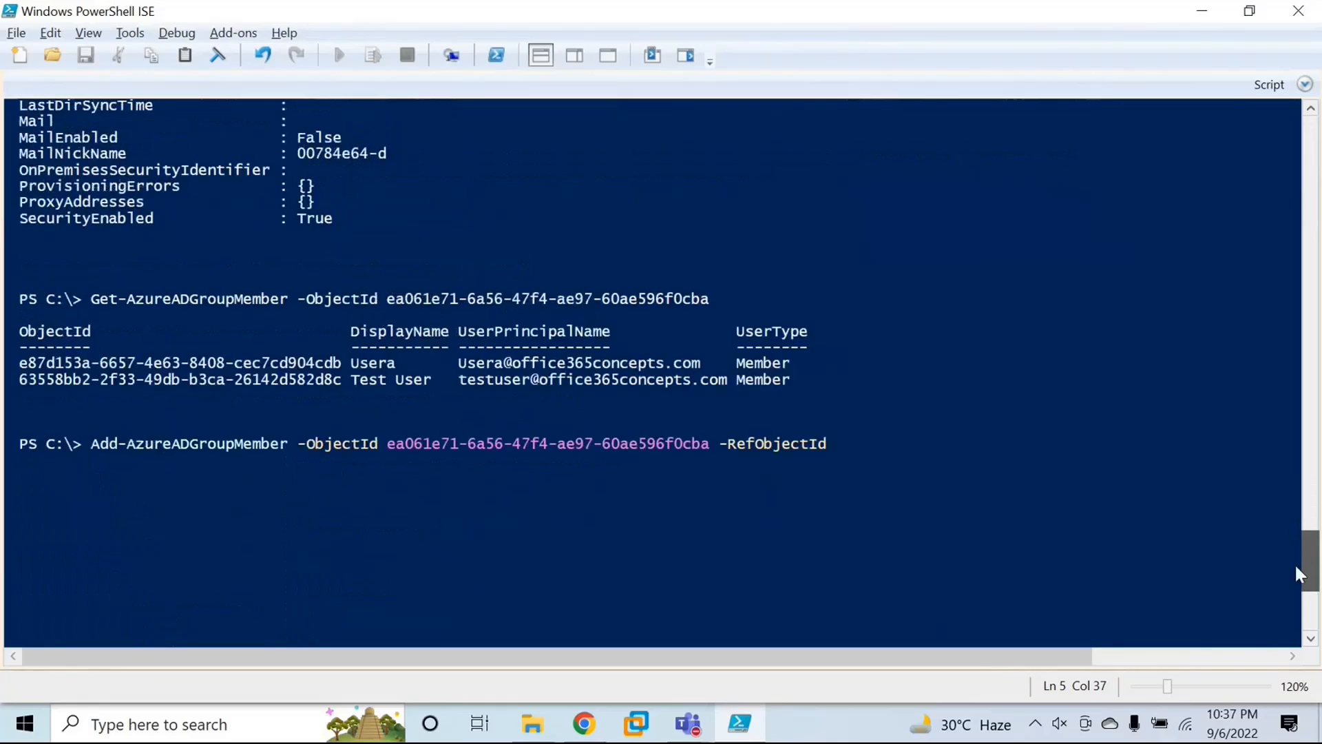
click(868, 426)
text(6c6c94ea-5afe-46f1-96d5-2fb7e418dbf4)
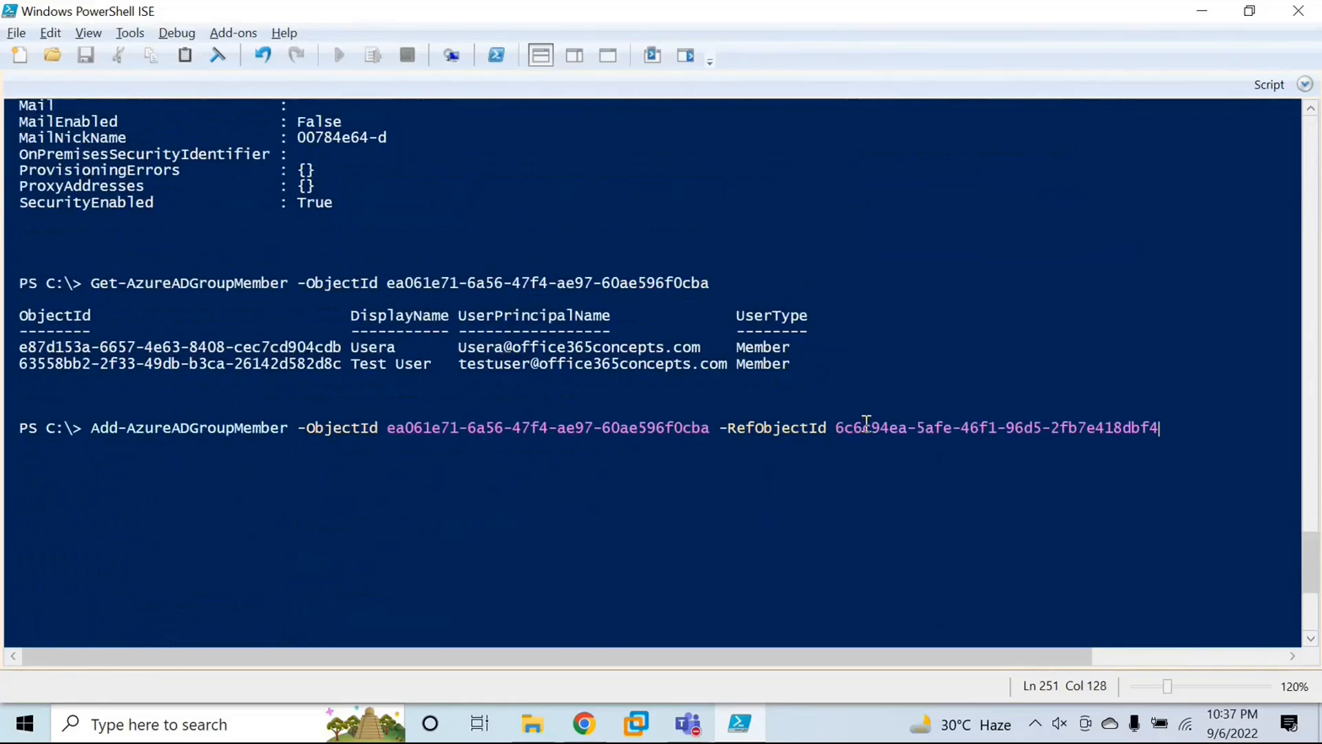
key(Return)
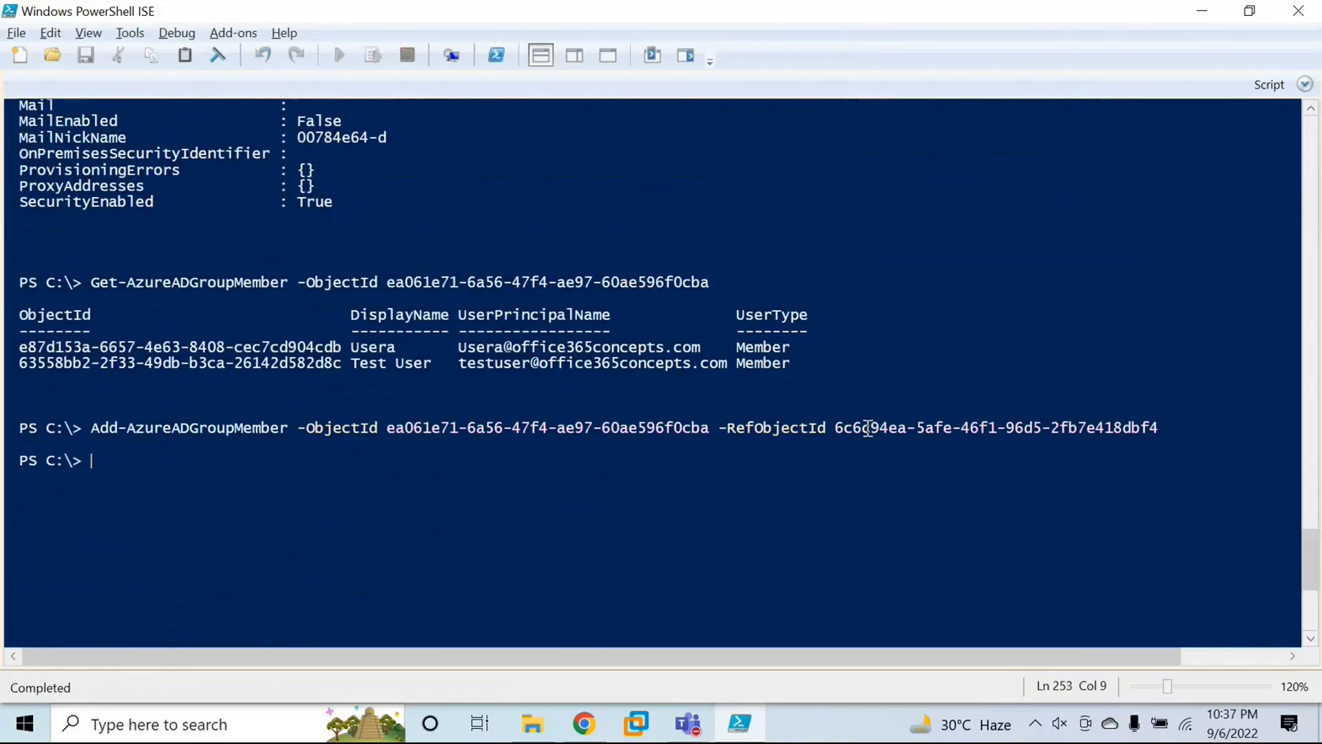
key(Up)
key(Up)
key(Up)
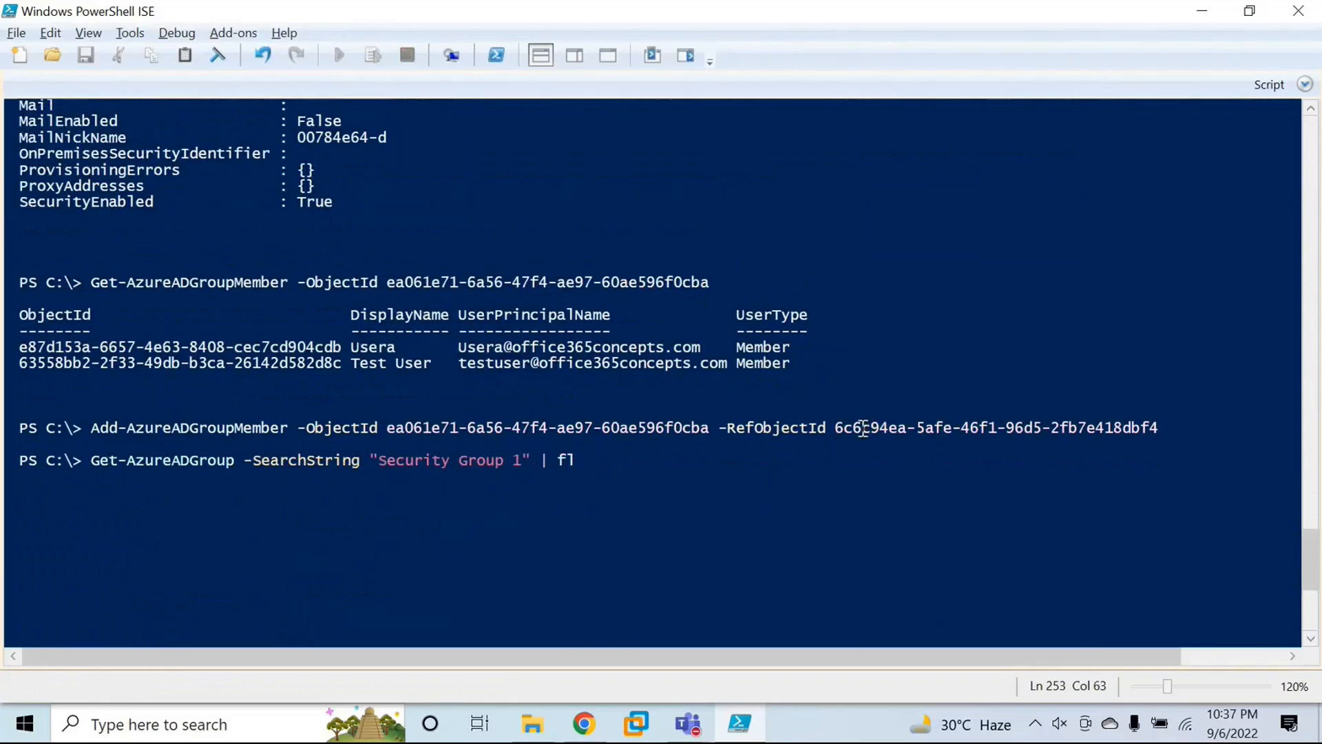
key(BackSpace)
key(BackSpace)
key(BackSpace)
key(BackSpace)
key(BackSpace)
key(Up)
key(BackSpace)
key(BackSpace)
key(BackSpace)
key(BackSpace)
key(BackSpace)
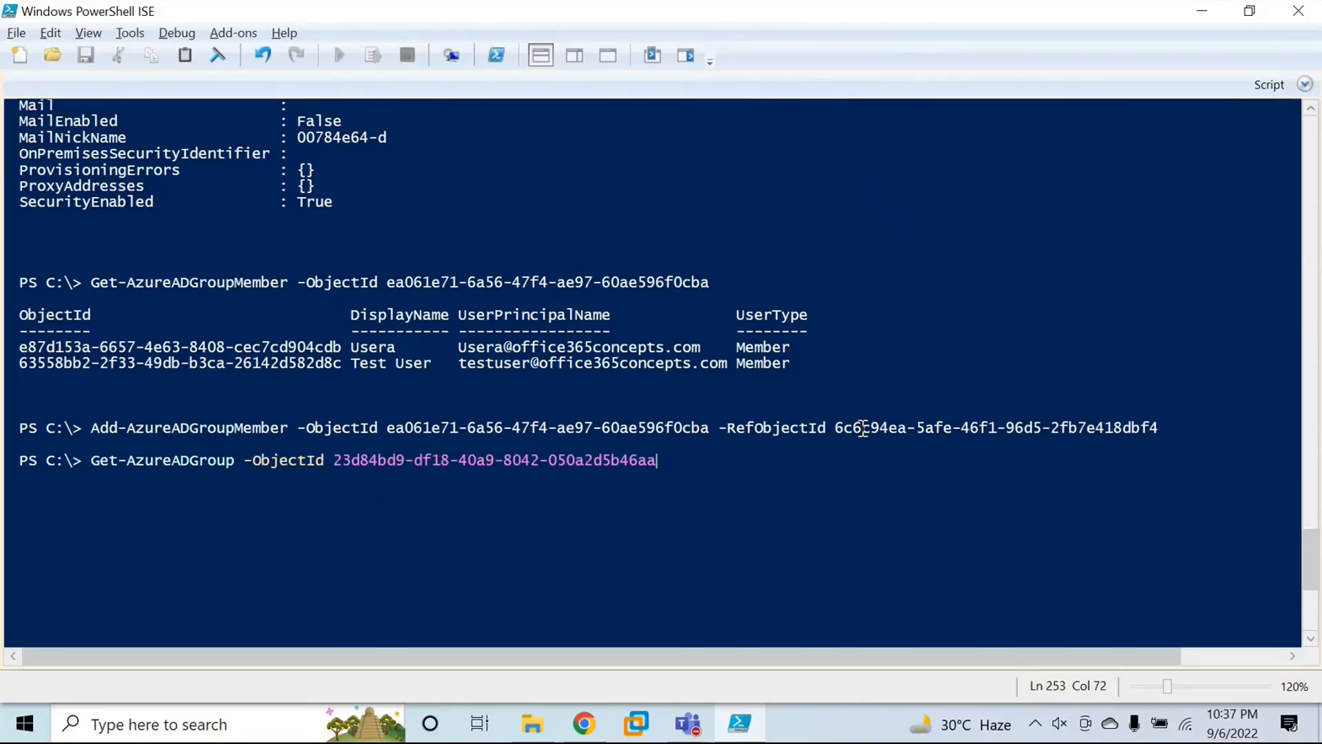
key(shift+Home)
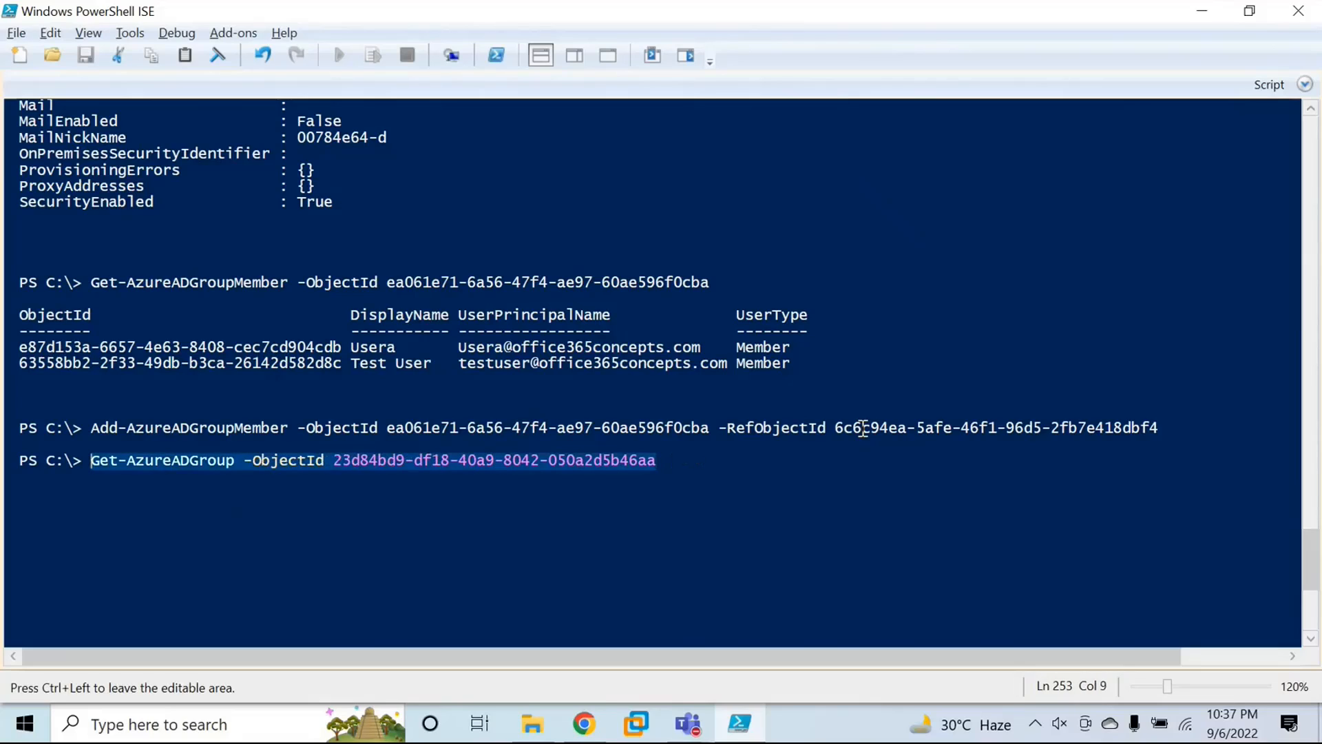
Step: Replace the recalled command at the prompt with Get-AzureADGroupMember and its -ObjectId parameter
text(get-azureadgroup)
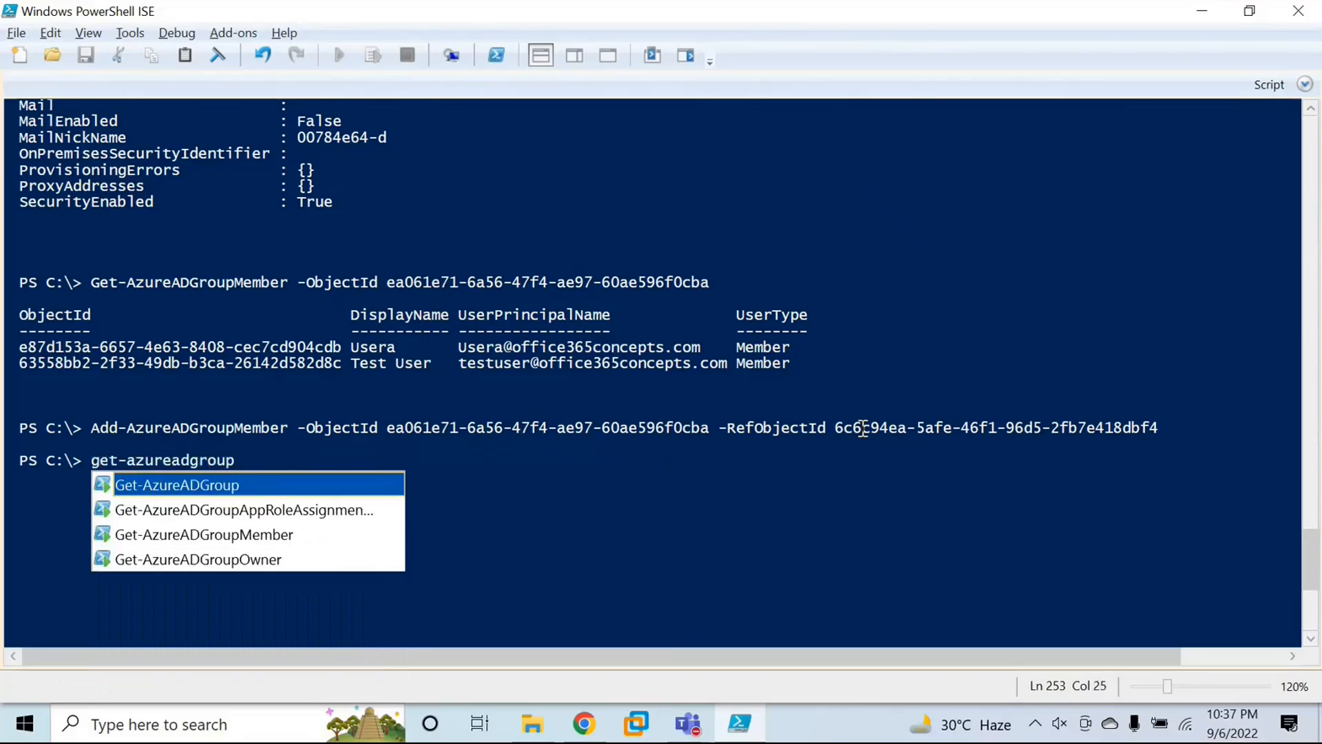
key(Down)
key(Down)
key(Tab)
text(-ob)
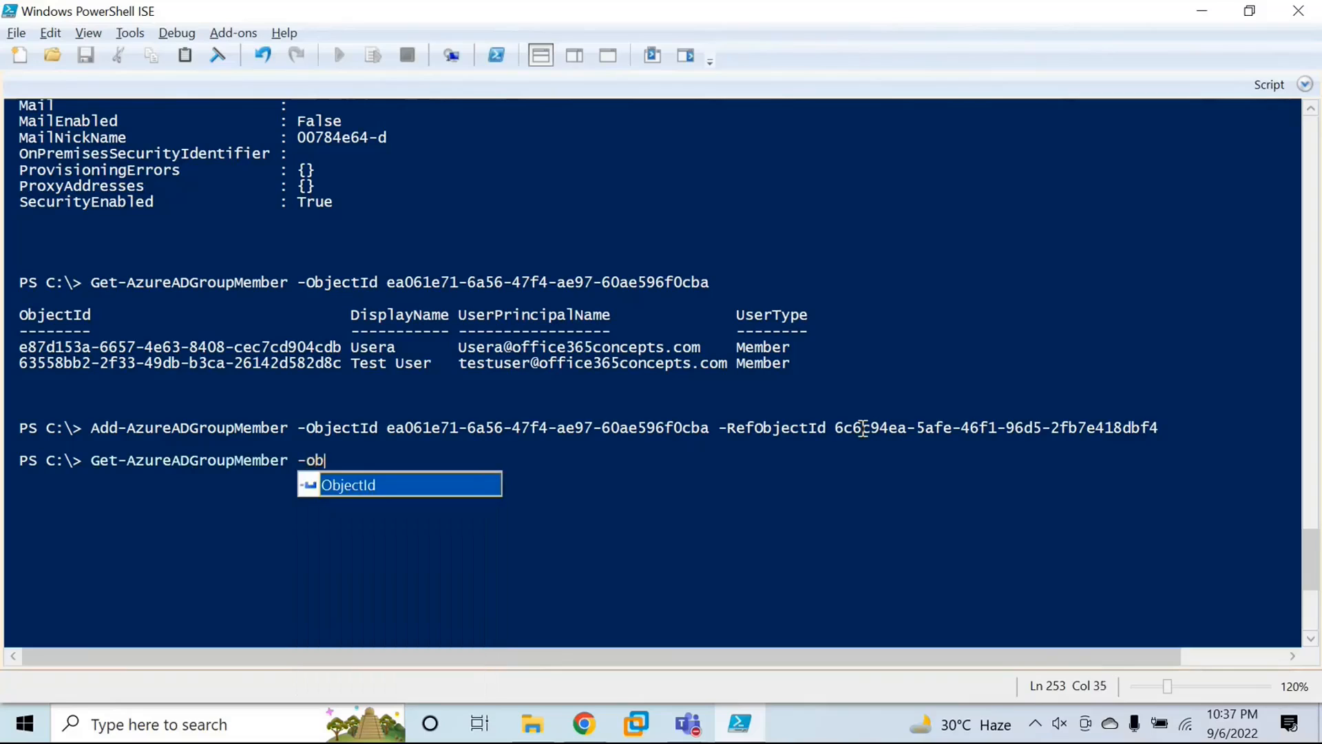
key(Tab)
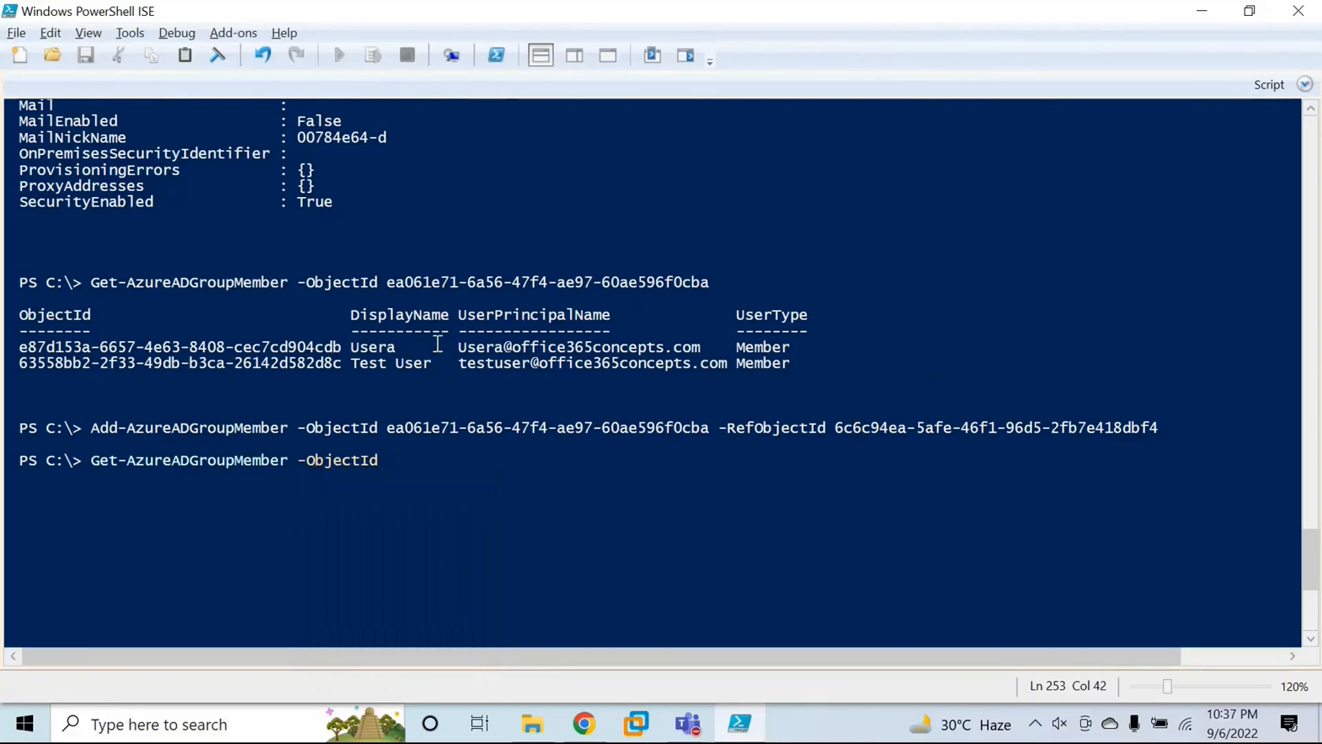
Step: Copy Security Group 1's object ID from the earlier member query into the command, run it and check the admin user's entry
drag(386, 282, 710, 284)
key(ctrl+c)
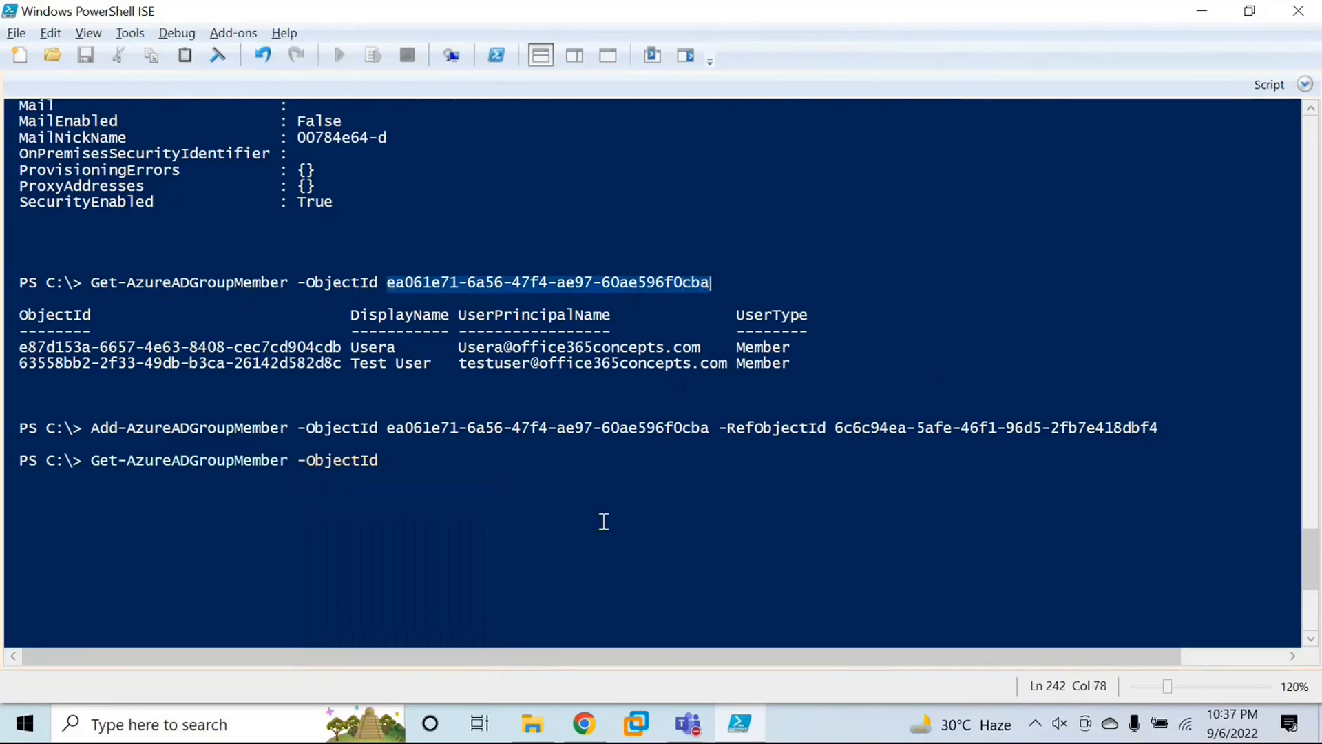
click(416, 476)
key(ctrl+v)
key(Return)
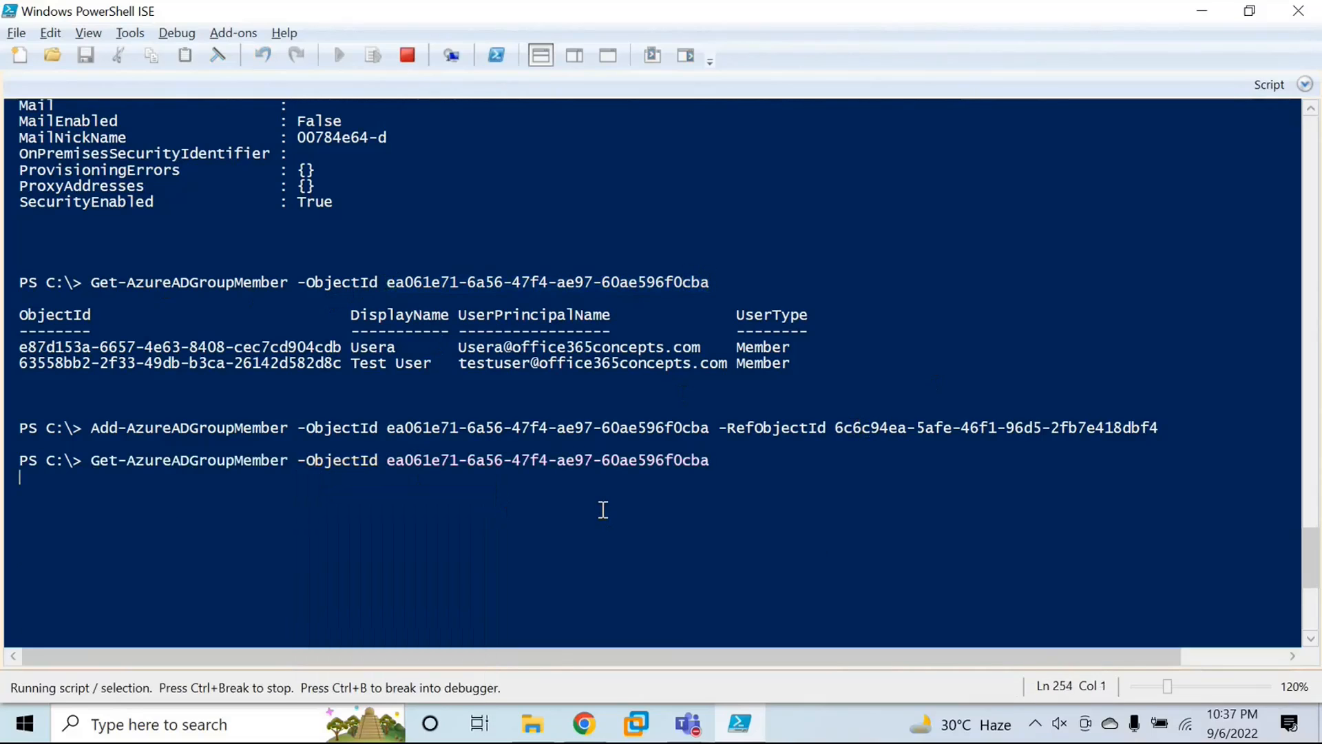
drag(437, 564, 451, 529)
click(370, 534)
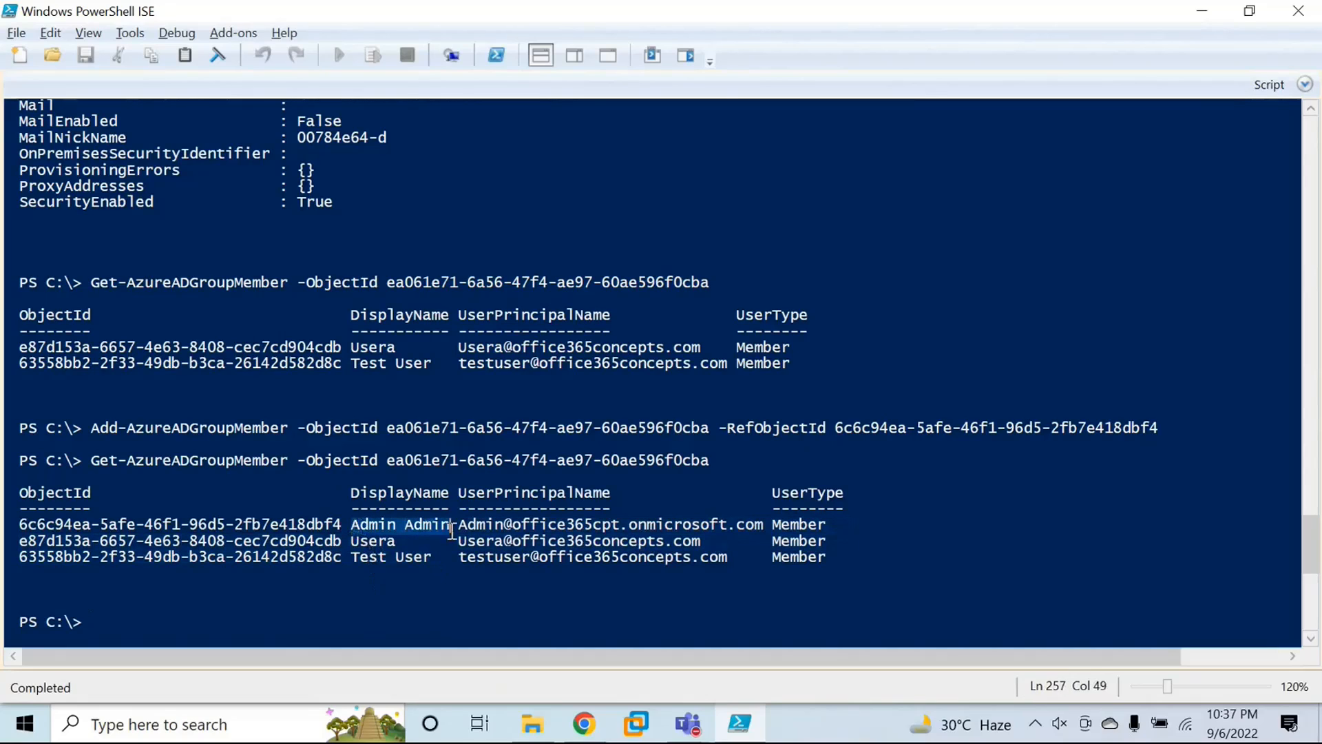
click(159, 620)
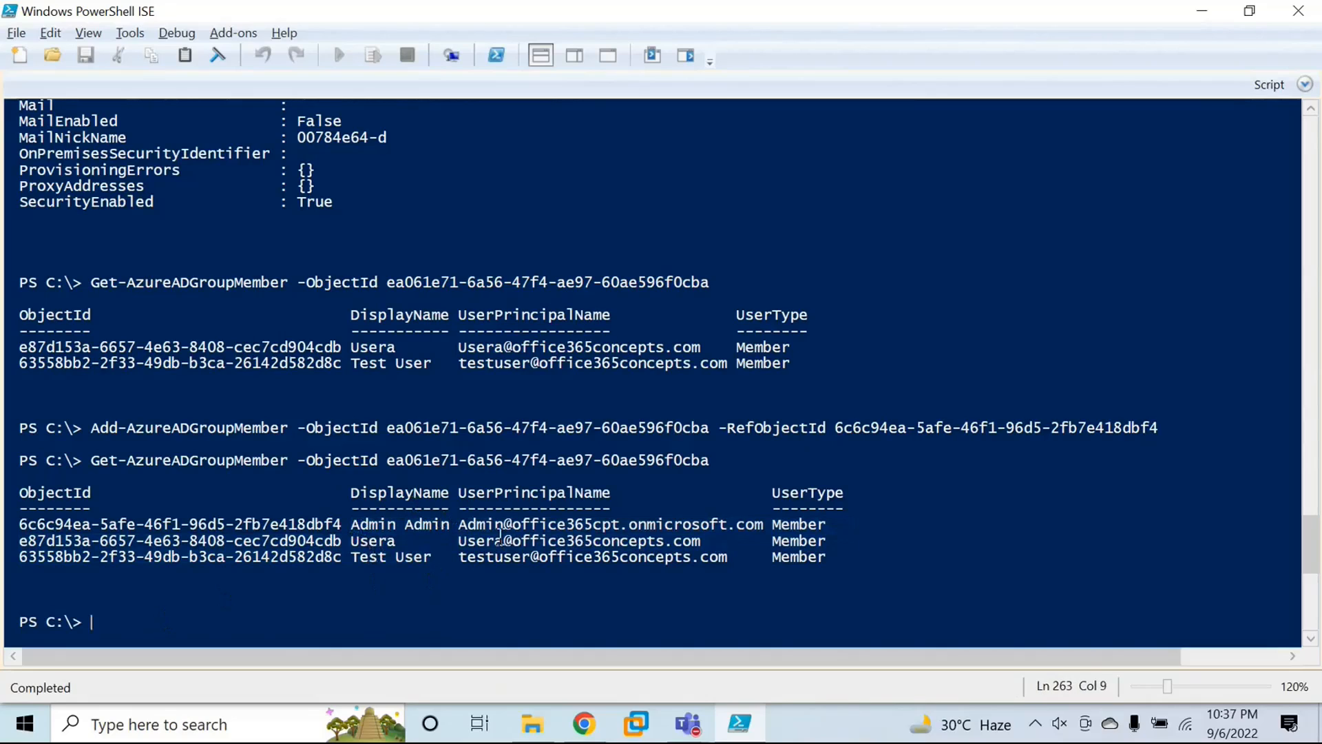